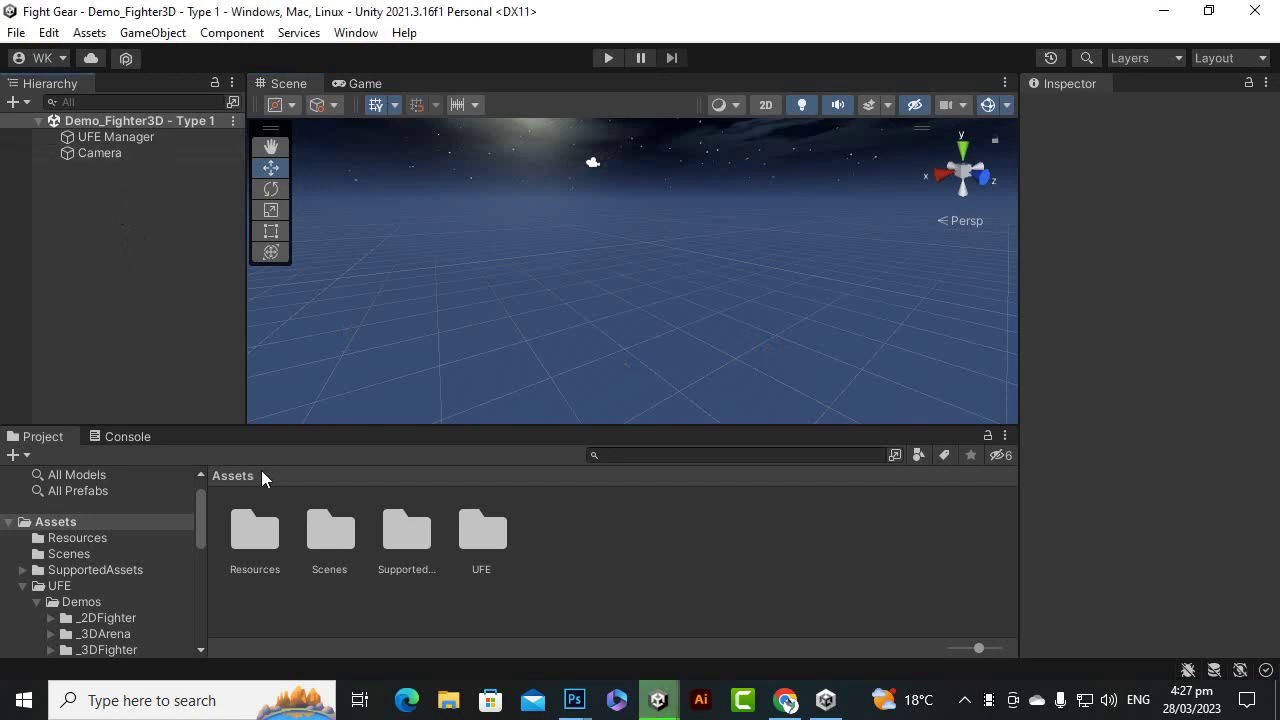
Step: Examine the folders in the project's Assets, including the contents of SupportedAssets
left_click(498, 528)
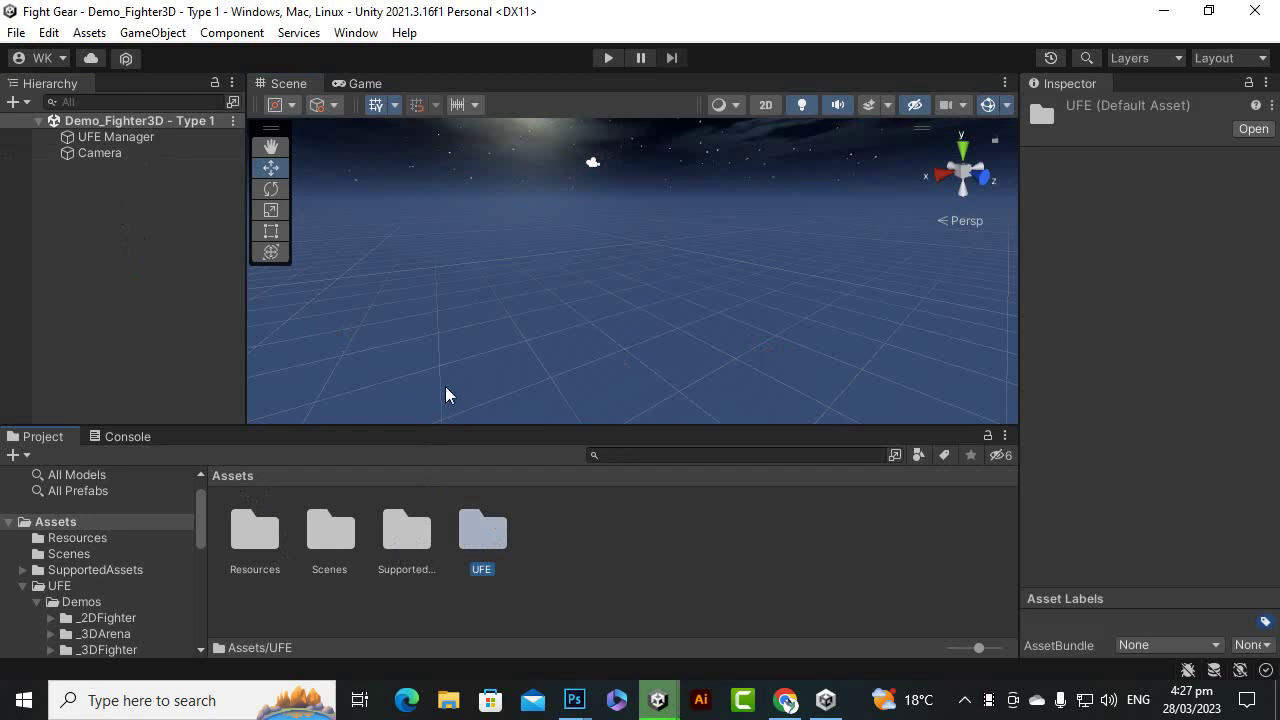
left_click(428, 597)
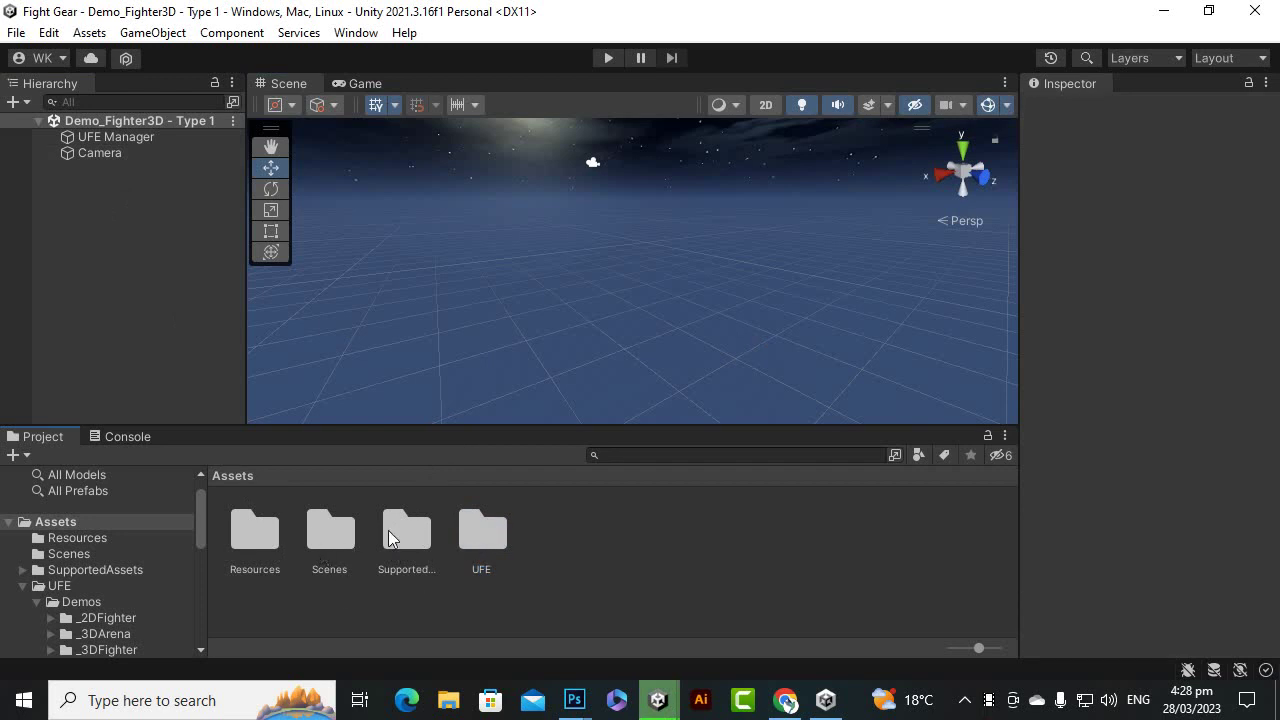
left_click(393, 536)
left_click(313, 590)
left_click(402, 542)
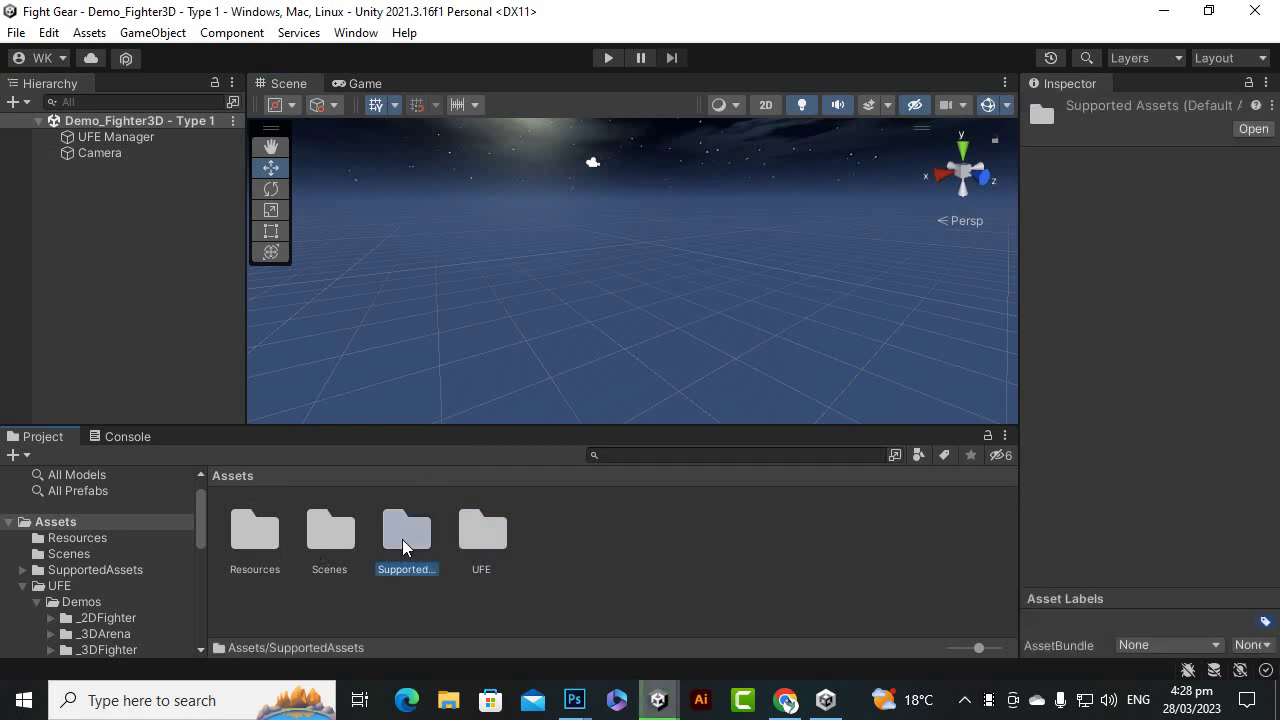
double_click(405, 548)
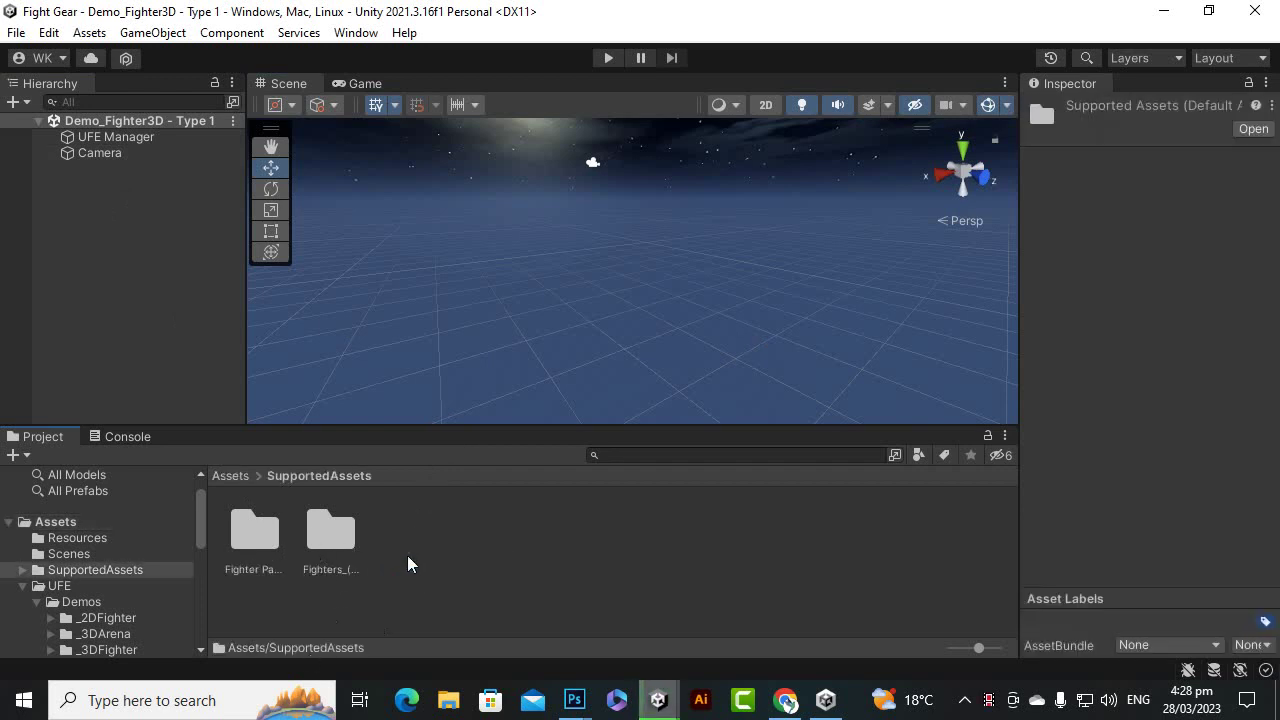
left_click(257, 542)
left_click(330, 532)
left_click(758, 525)
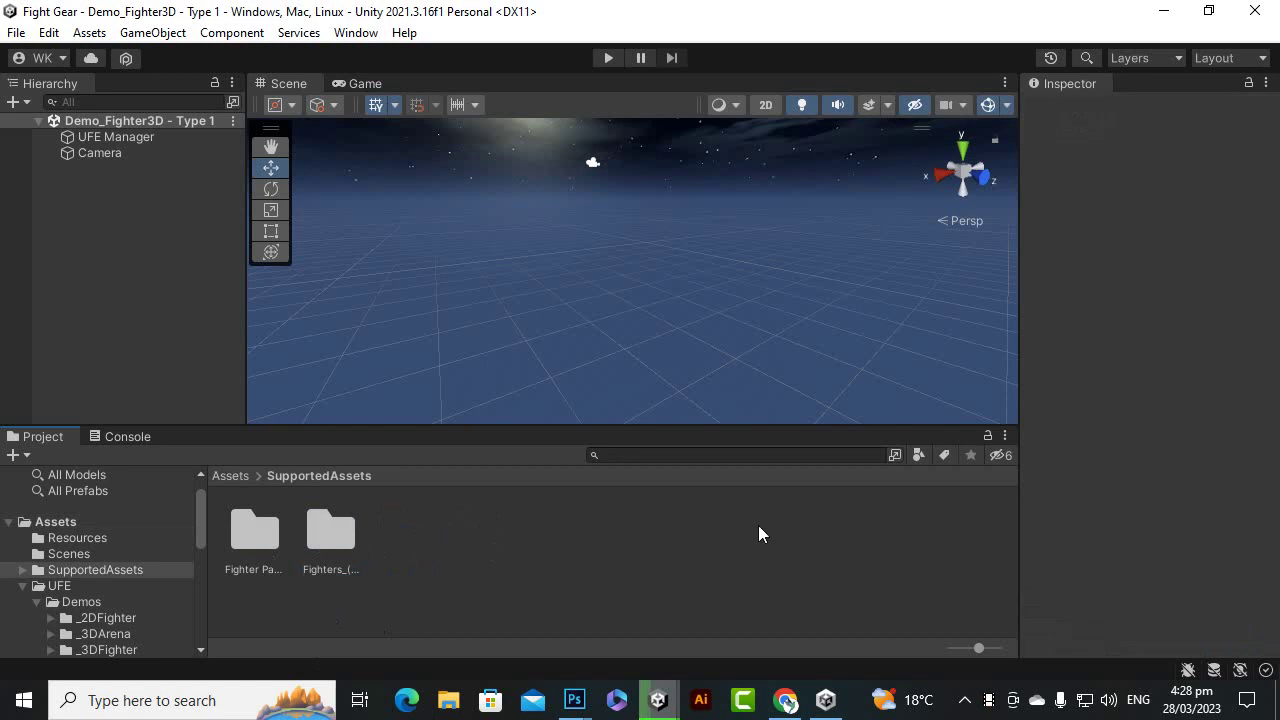
left_click(235, 476)
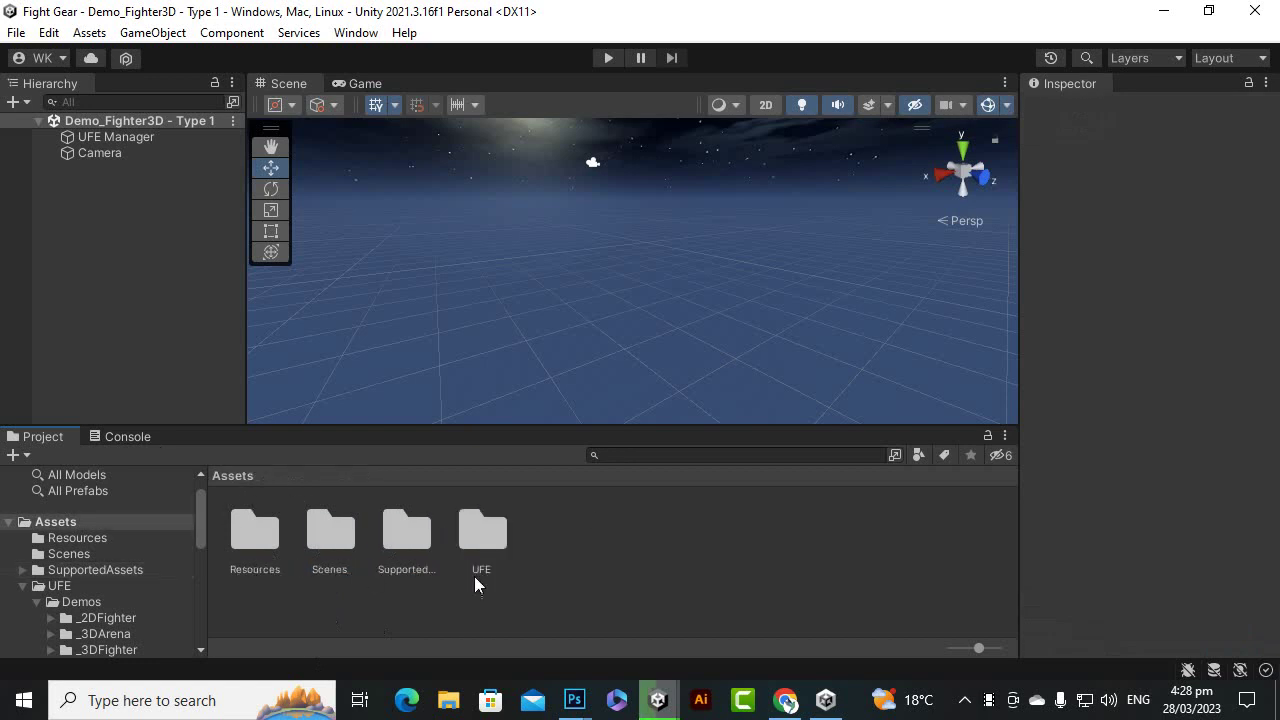
left_click(425, 536)
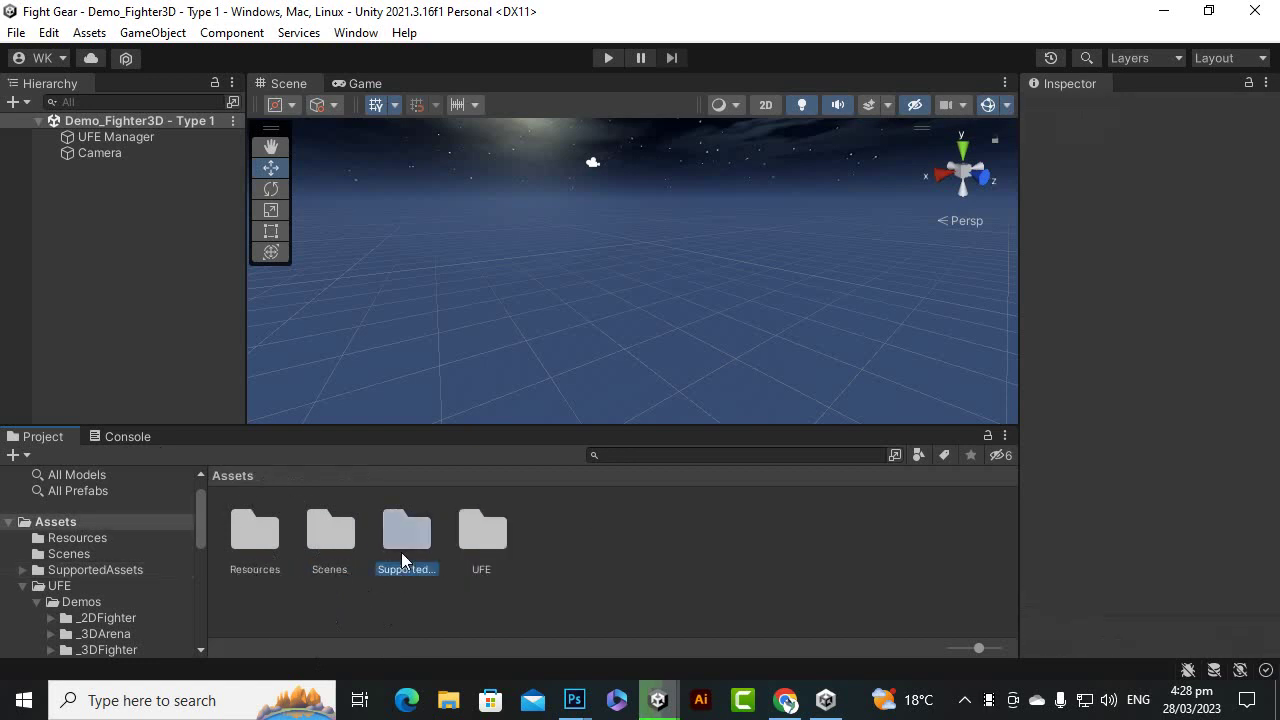
double_click(401, 552)
Step: Switch to File Explorer and open the Graphics folder inside FightGear on the Desktop
left_click(463, 703)
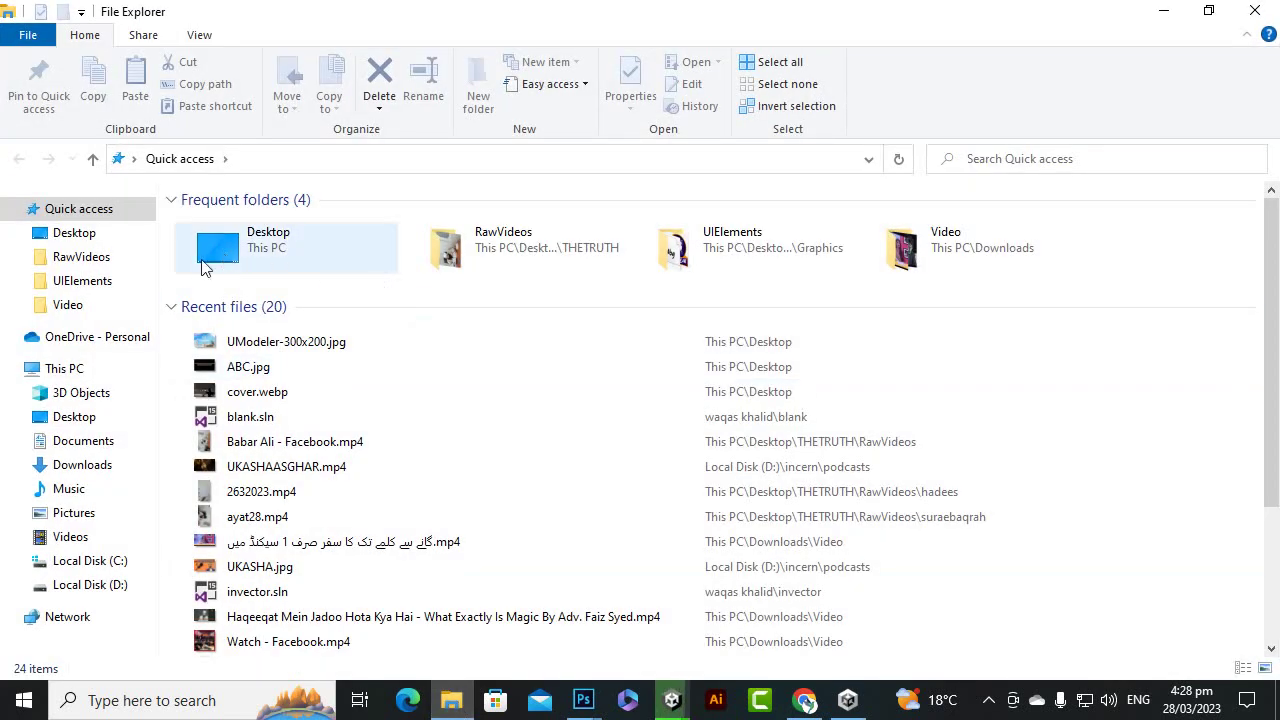
left_click(80, 240)
left_click(545, 275)
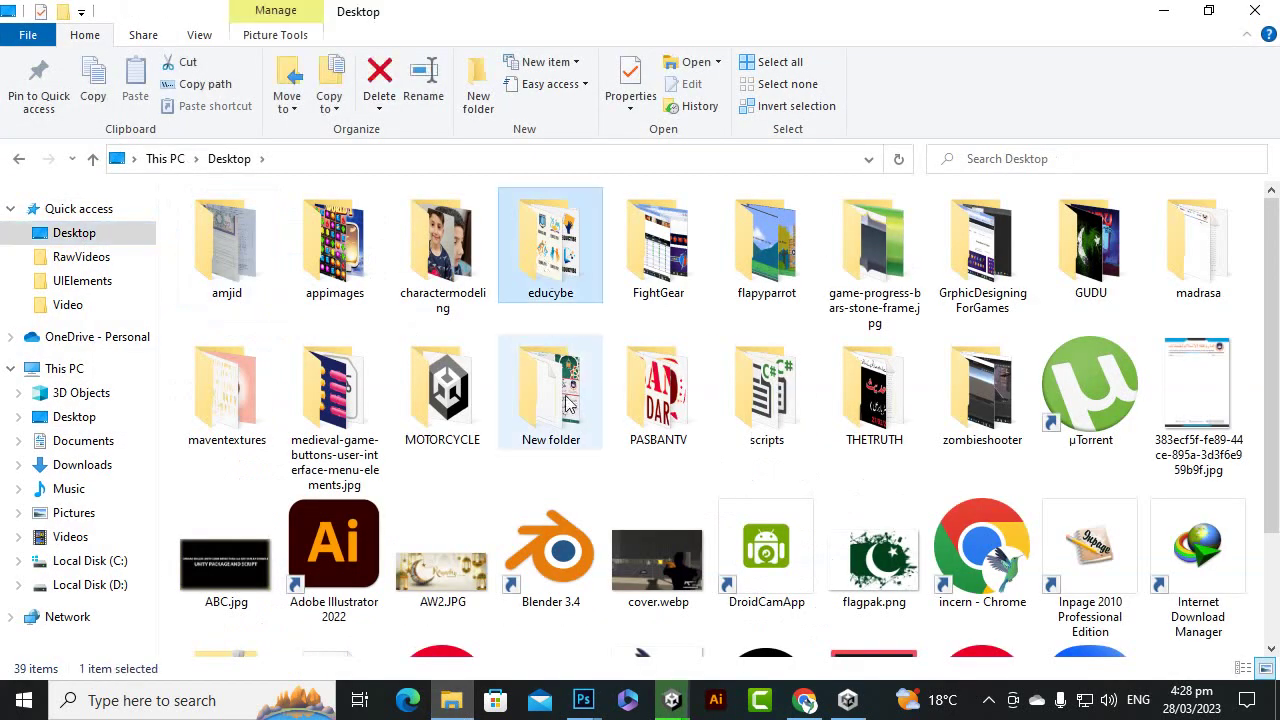
left_click(207, 388)
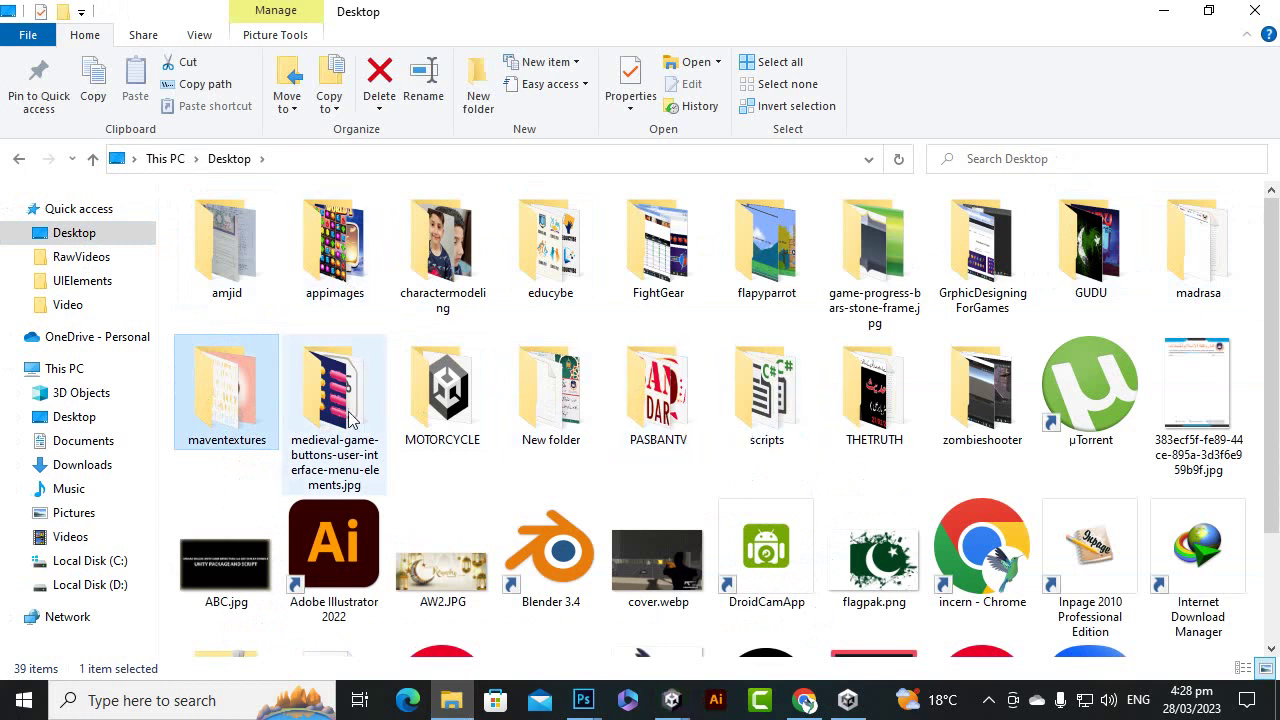
left_click(443, 290)
scroll(660, 400, "down", 2)
left_click(185, 565)
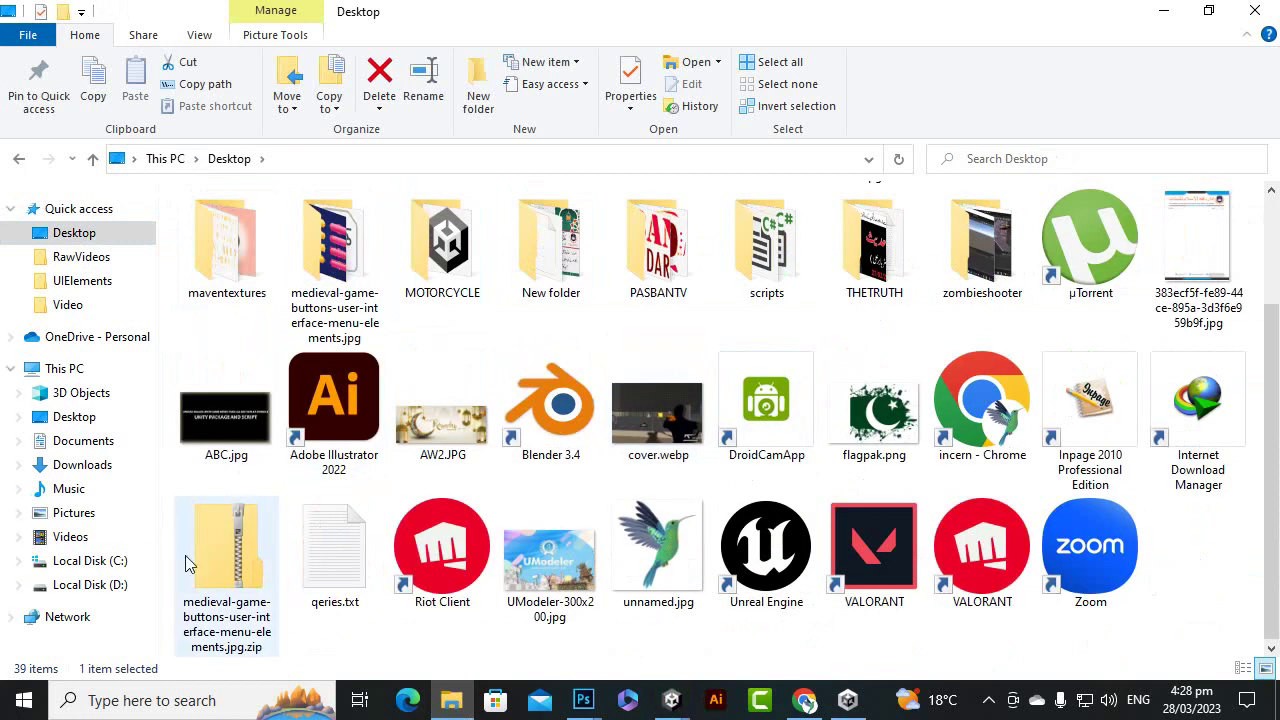
left_click(349, 286)
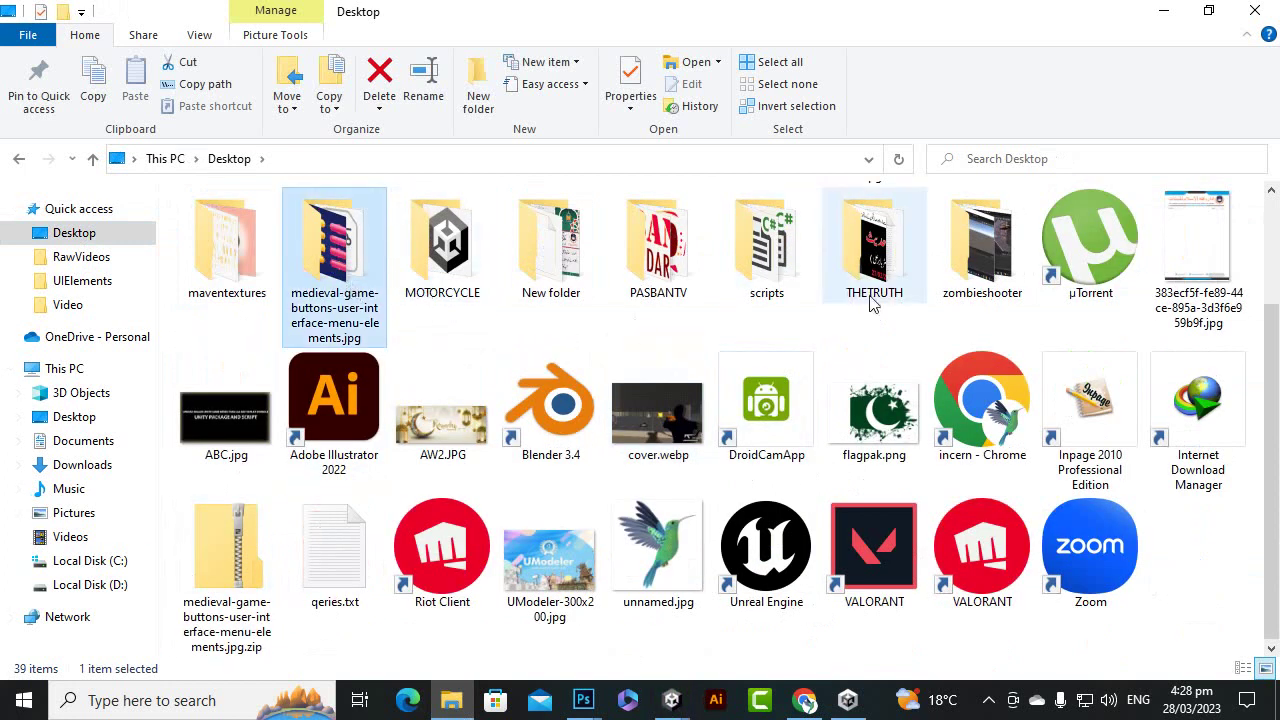
scroll(640, 420, "up", 2)
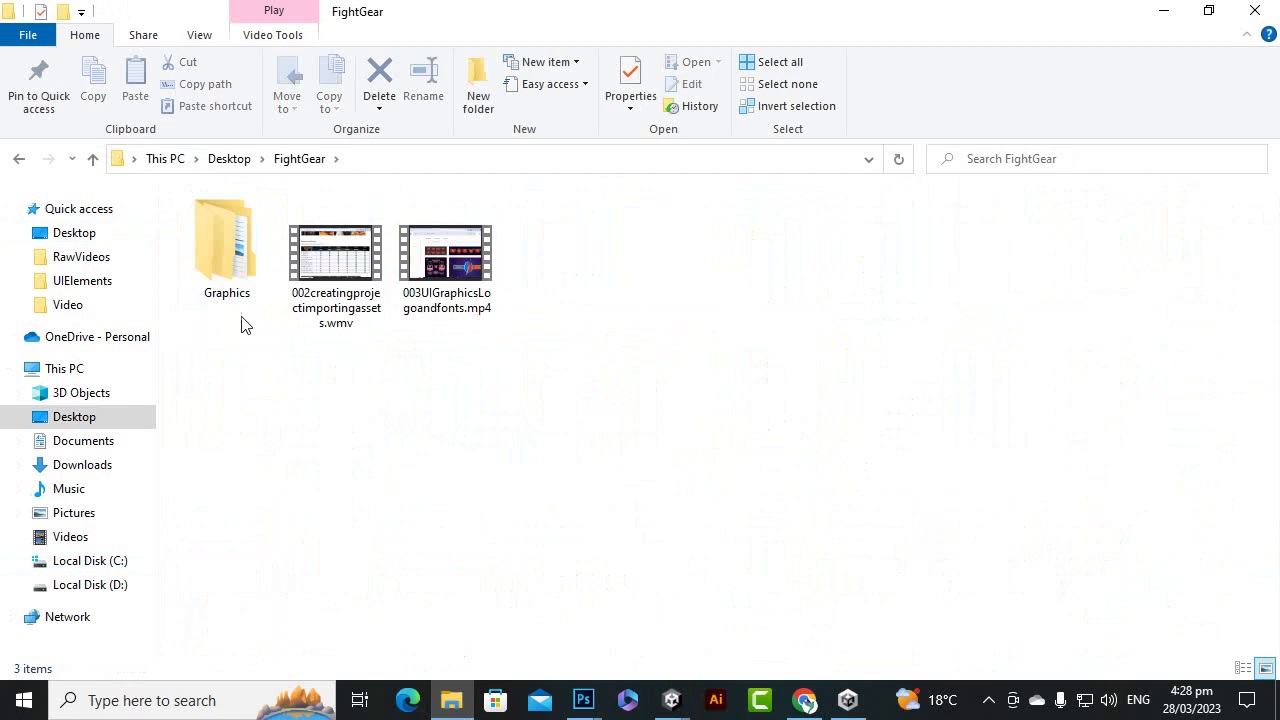
double_click(240, 271)
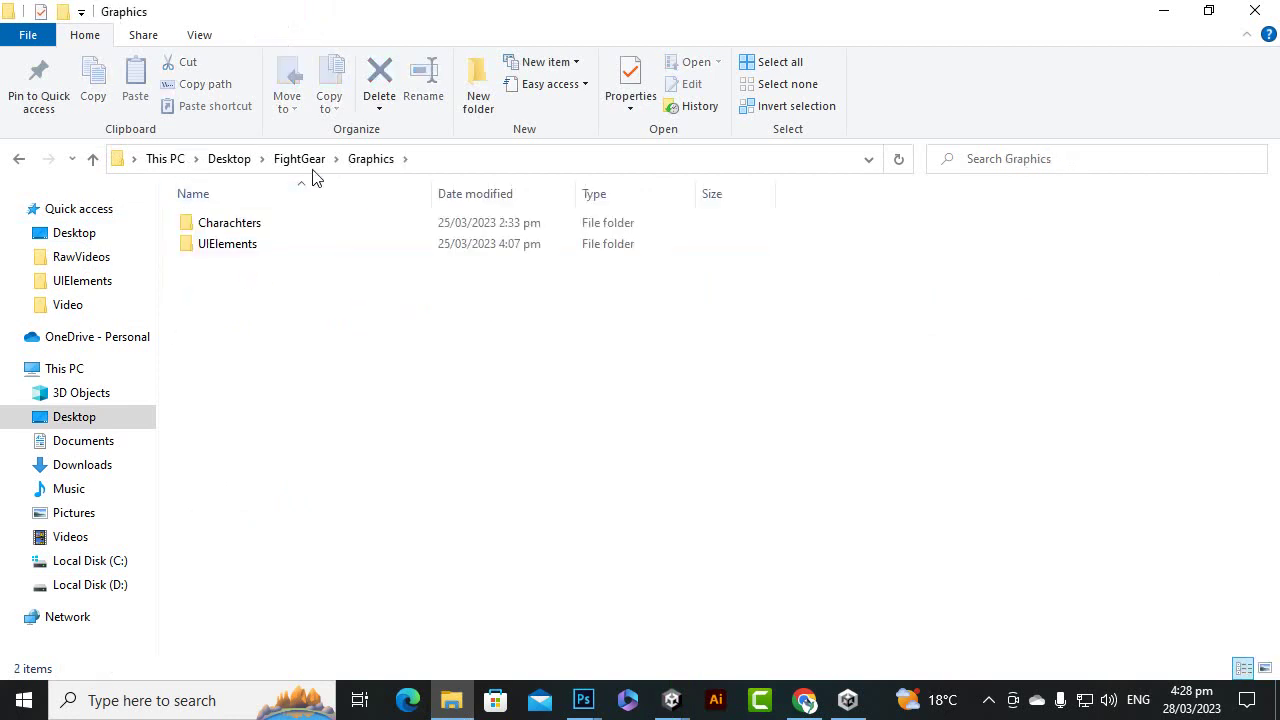
Step: Review the image files in the Charachters and UIElements folders, returning to the Graphics folder
double_click(276, 222)
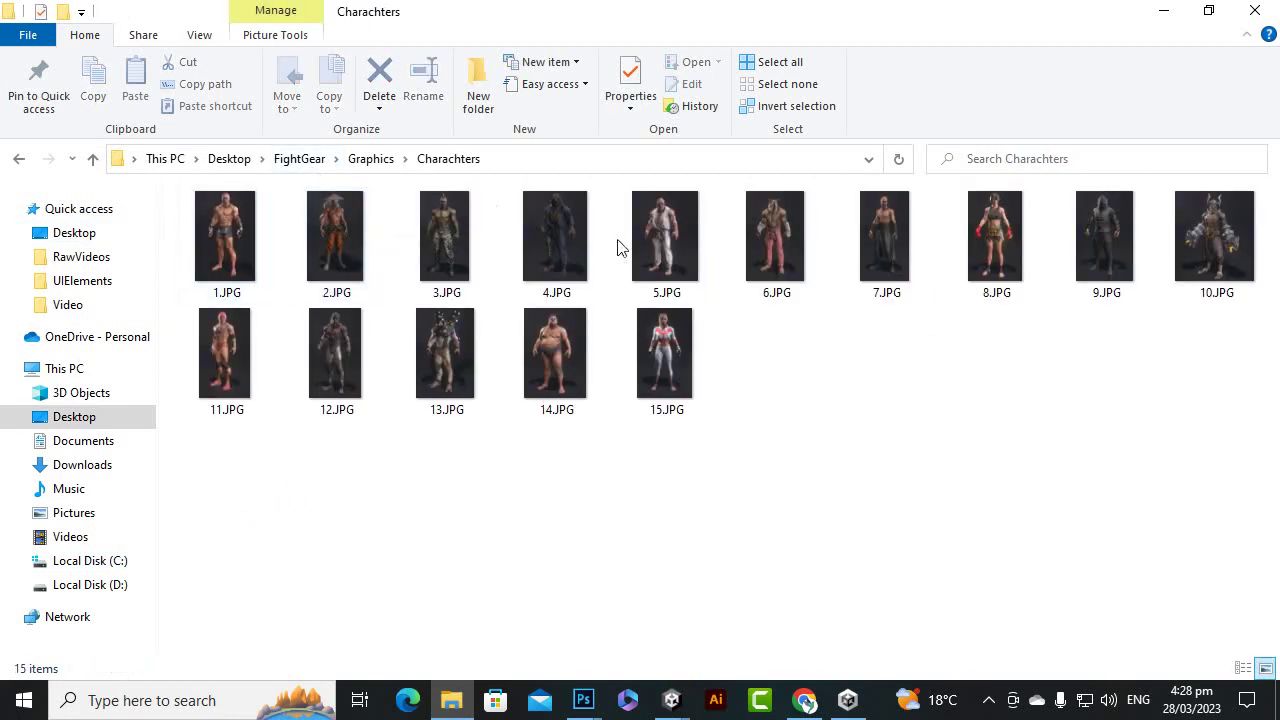
left_click(376, 160)
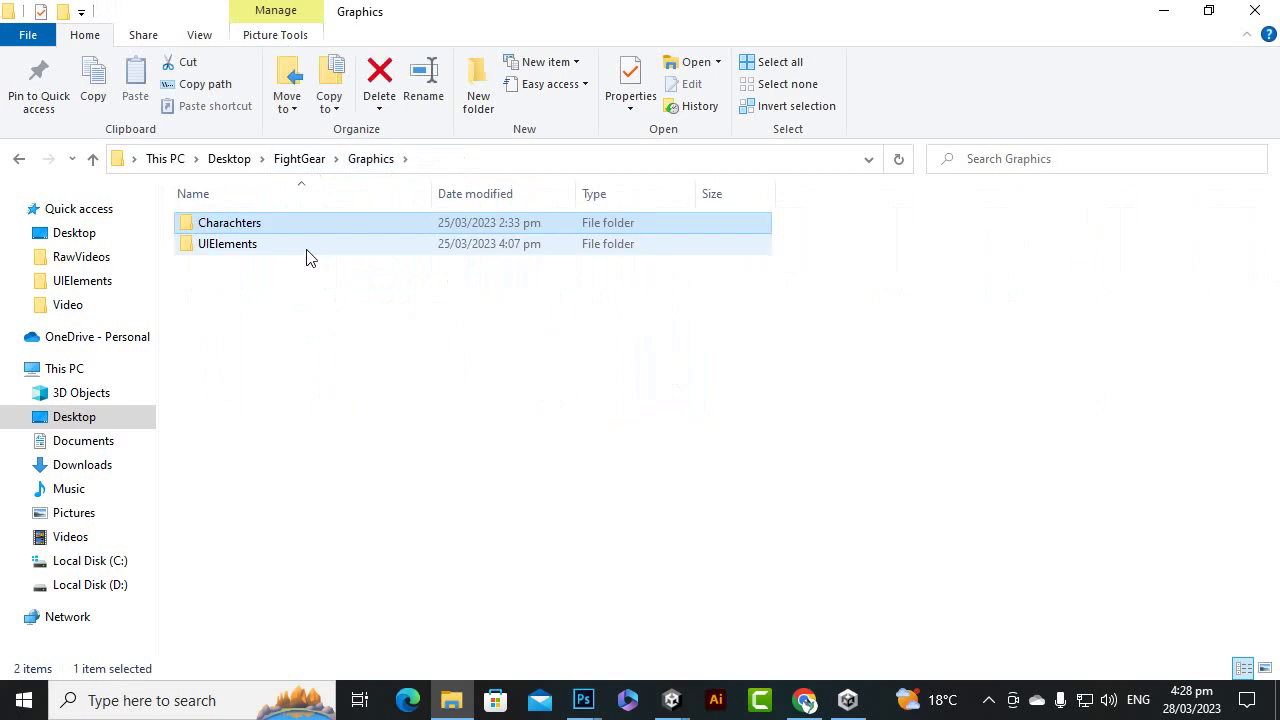
left_click(307, 256)
double_click(307, 256)
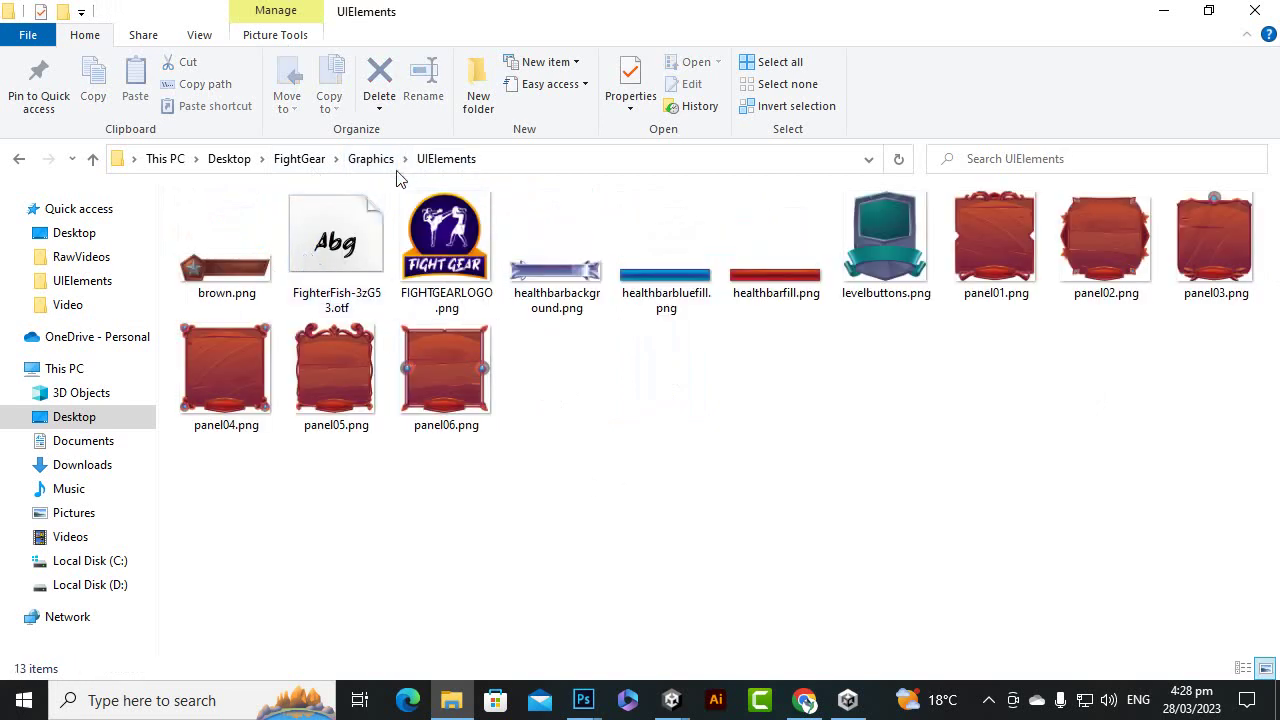
left_click(371, 160)
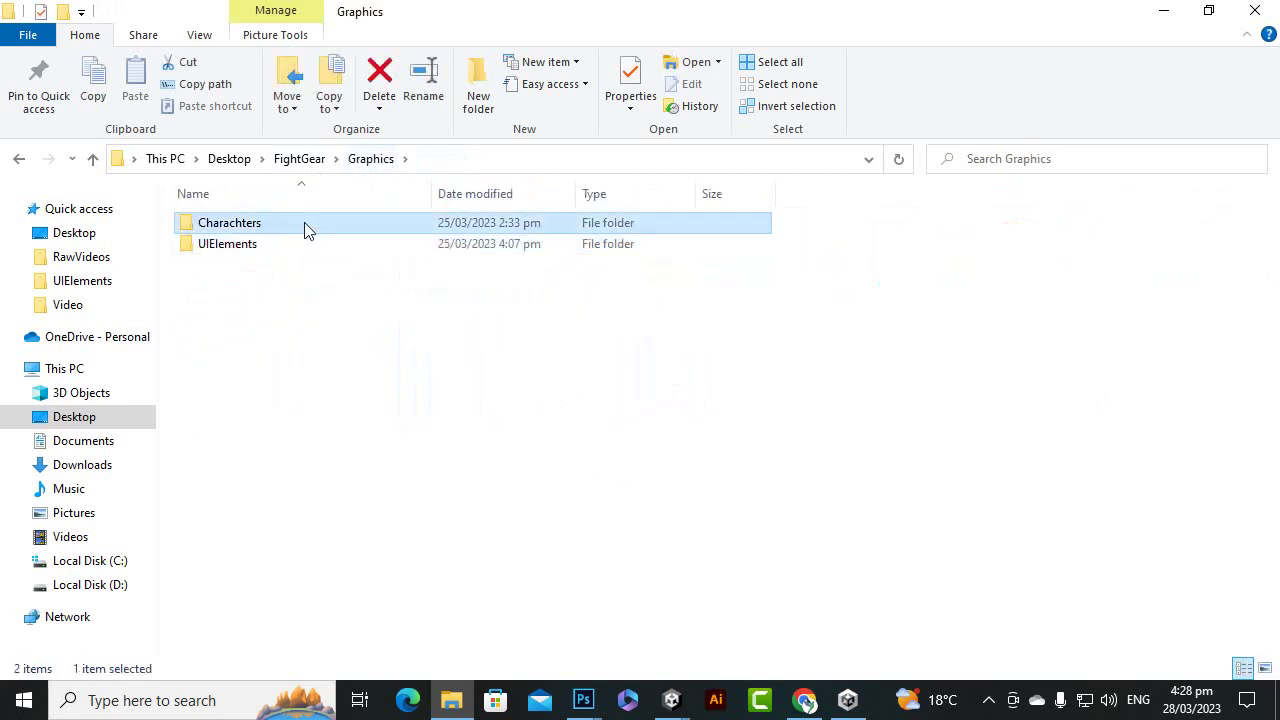
double_click(304, 229)
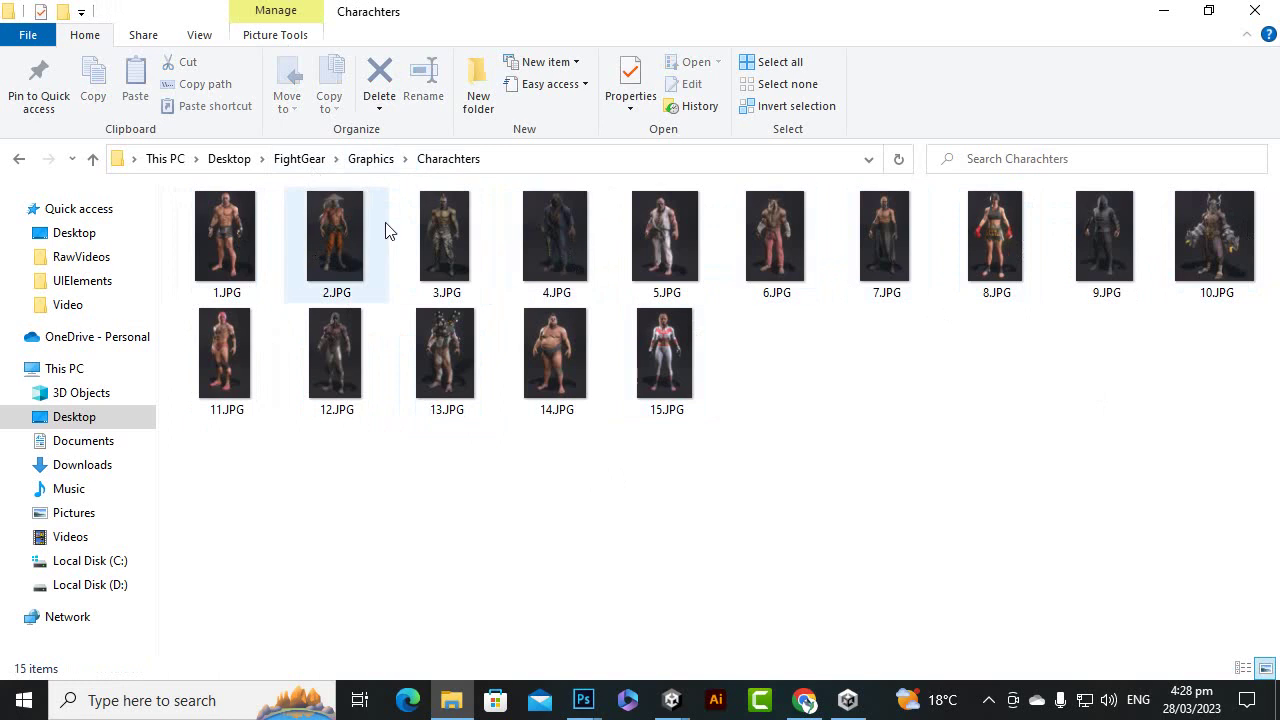
left_click(370, 161)
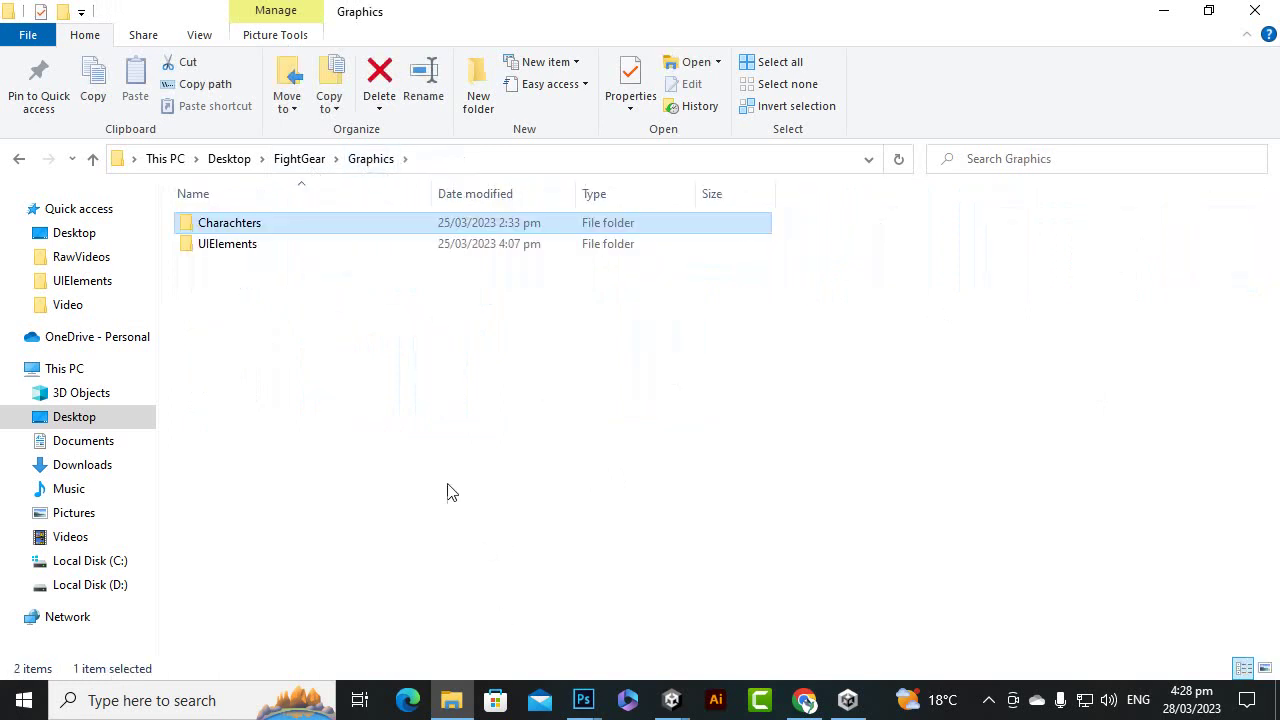
Step: Select the UIElements folder in FightGear's Graphics folder and switch to the Fight Gear project in Unity
left_click(670, 698)
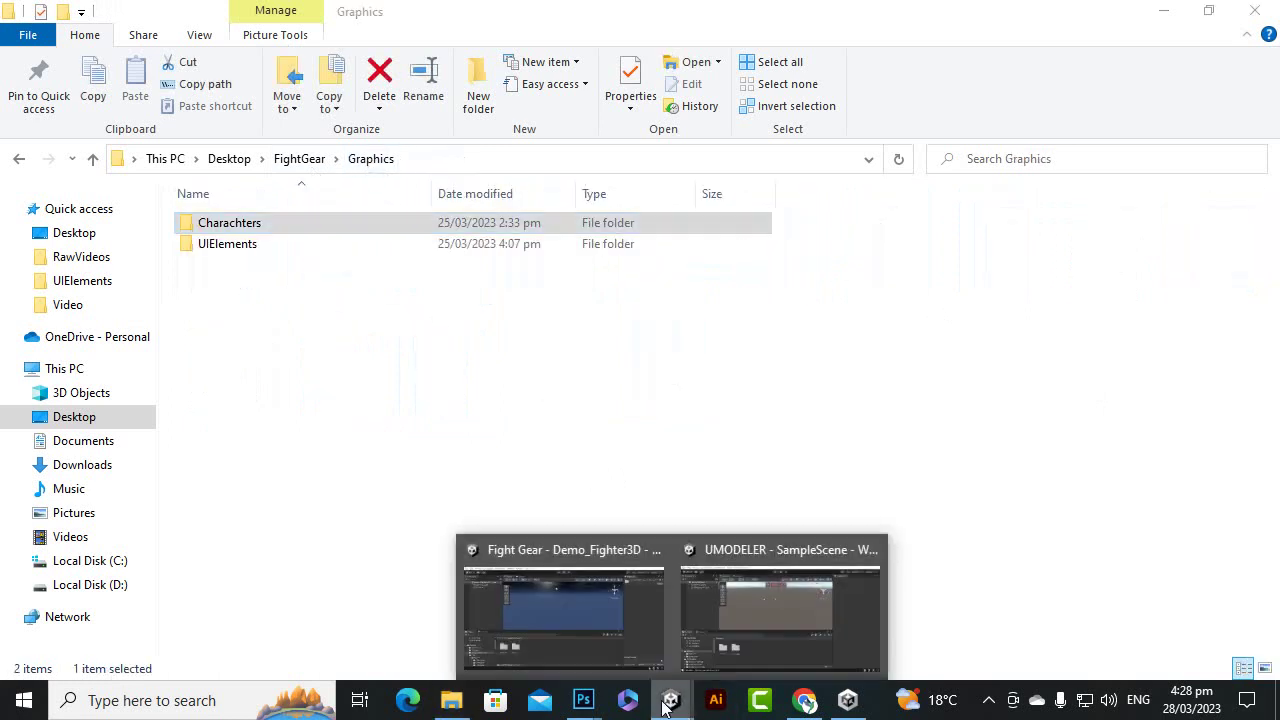
left_click(290, 302)
left_click(296, 159)
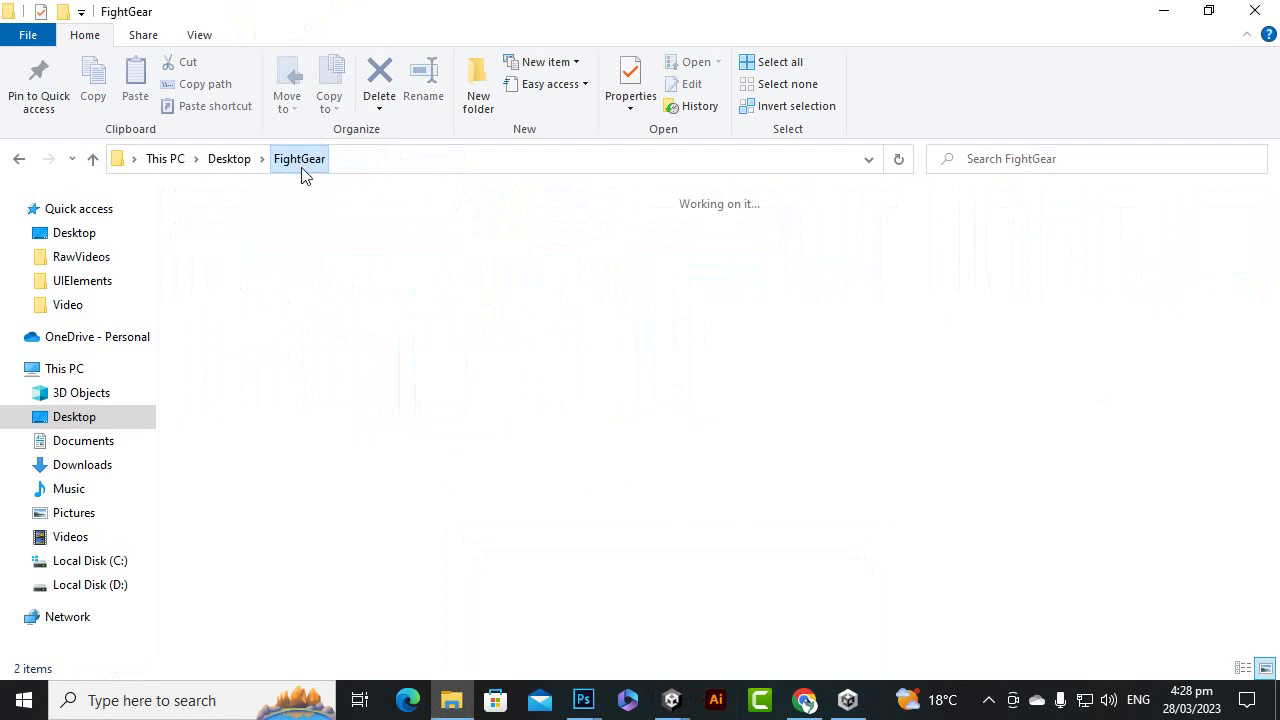
double_click(238, 275)
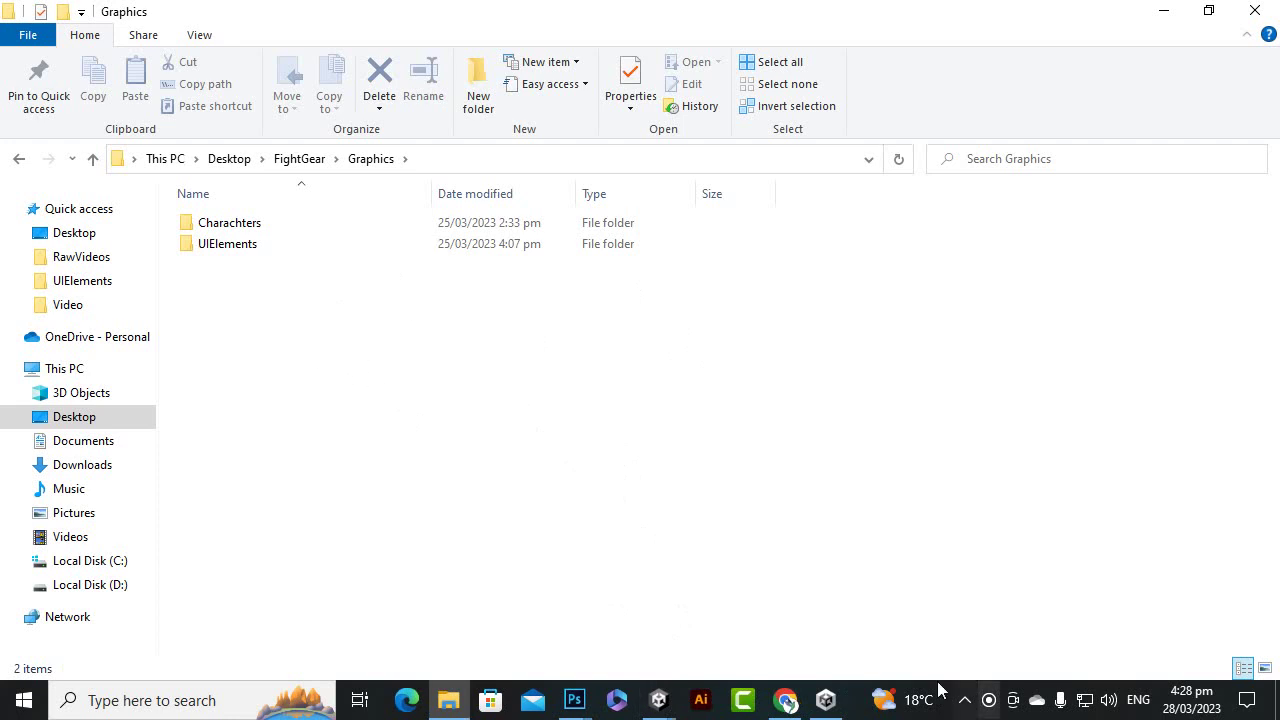
left_click(210, 246)
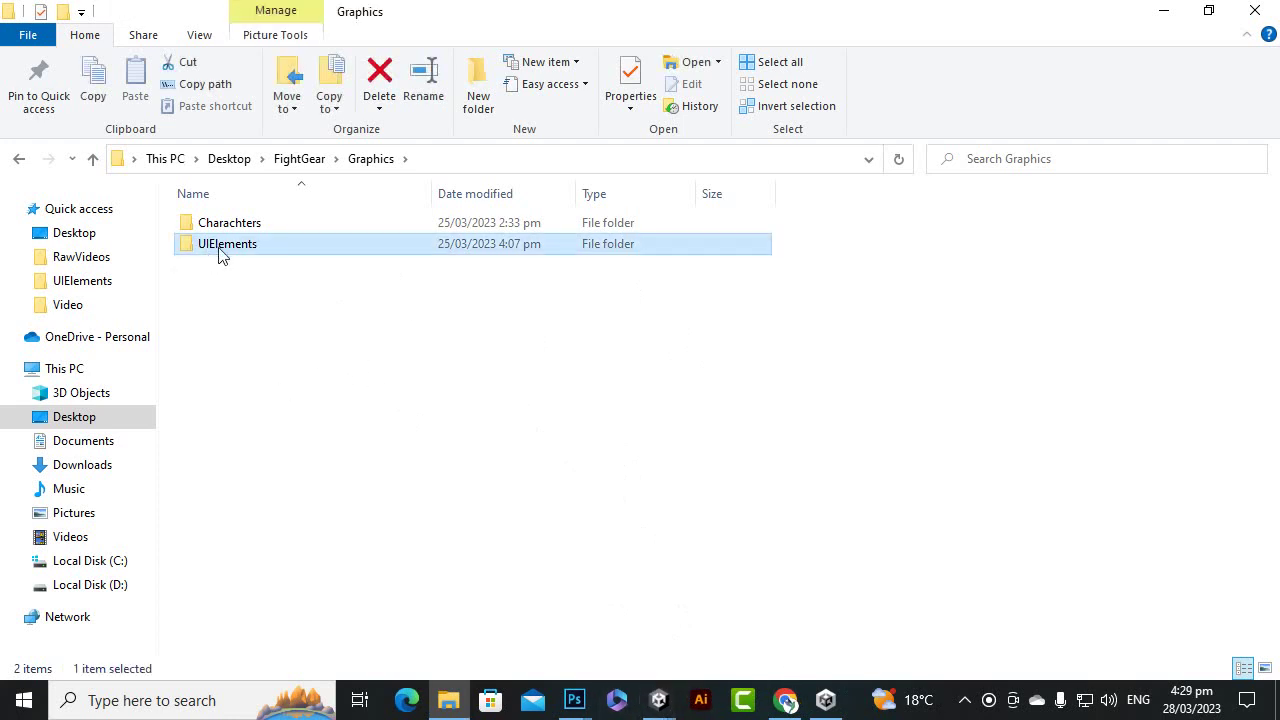
mouse_move(657, 706)
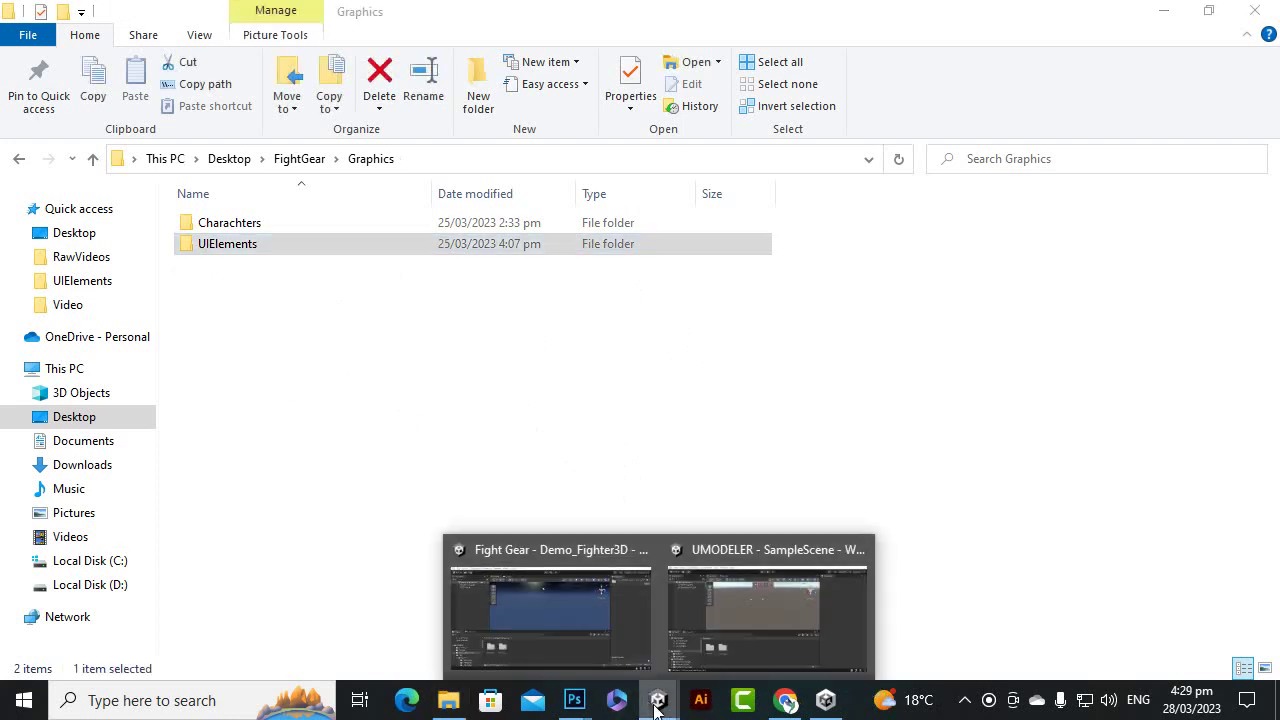
left_click(631, 598)
right_click(449, 540)
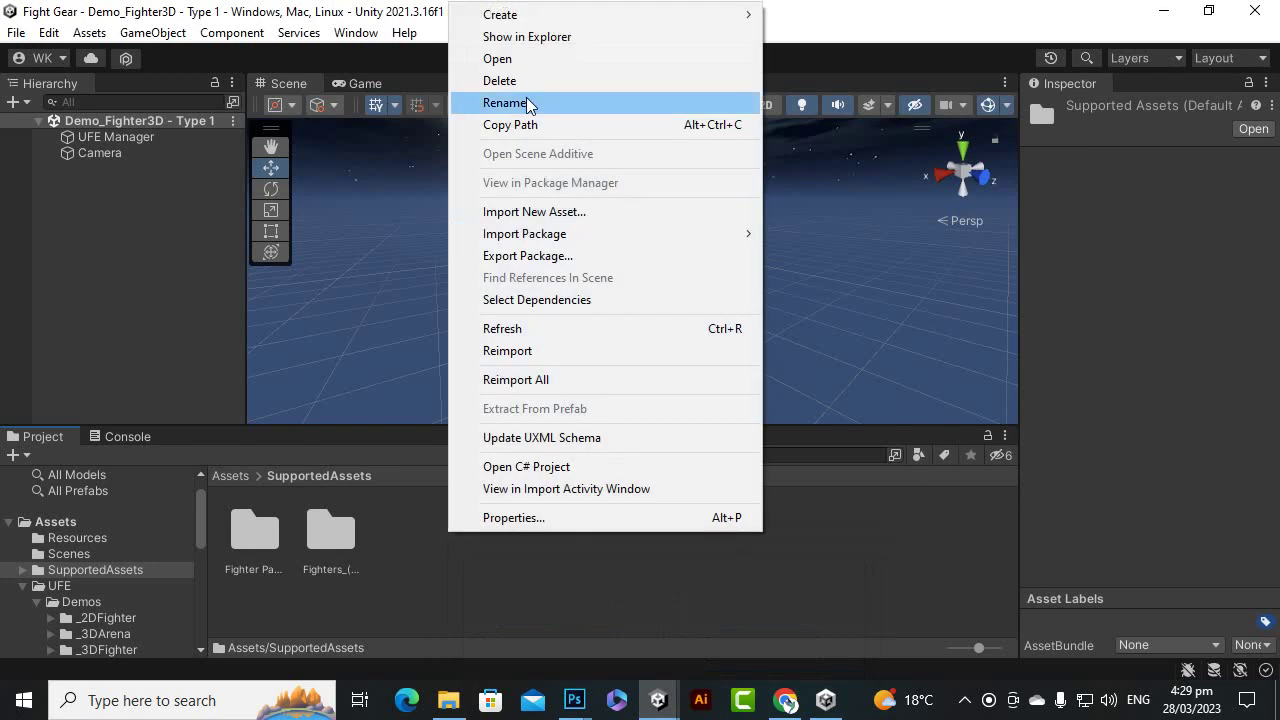
mouse_move(540, 18)
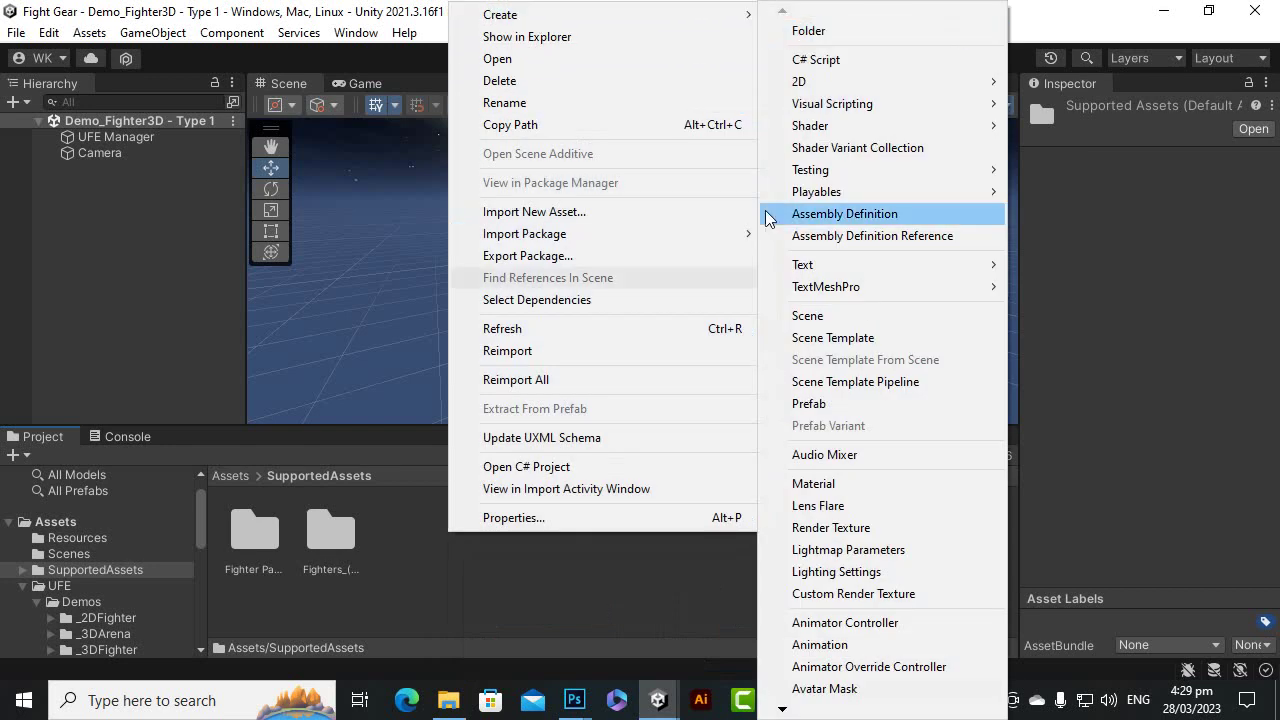
left_click(560, 550)
Step: Create a folder named Textures directly under Assets and open it
left_click(228, 475)
right_click(570, 587)
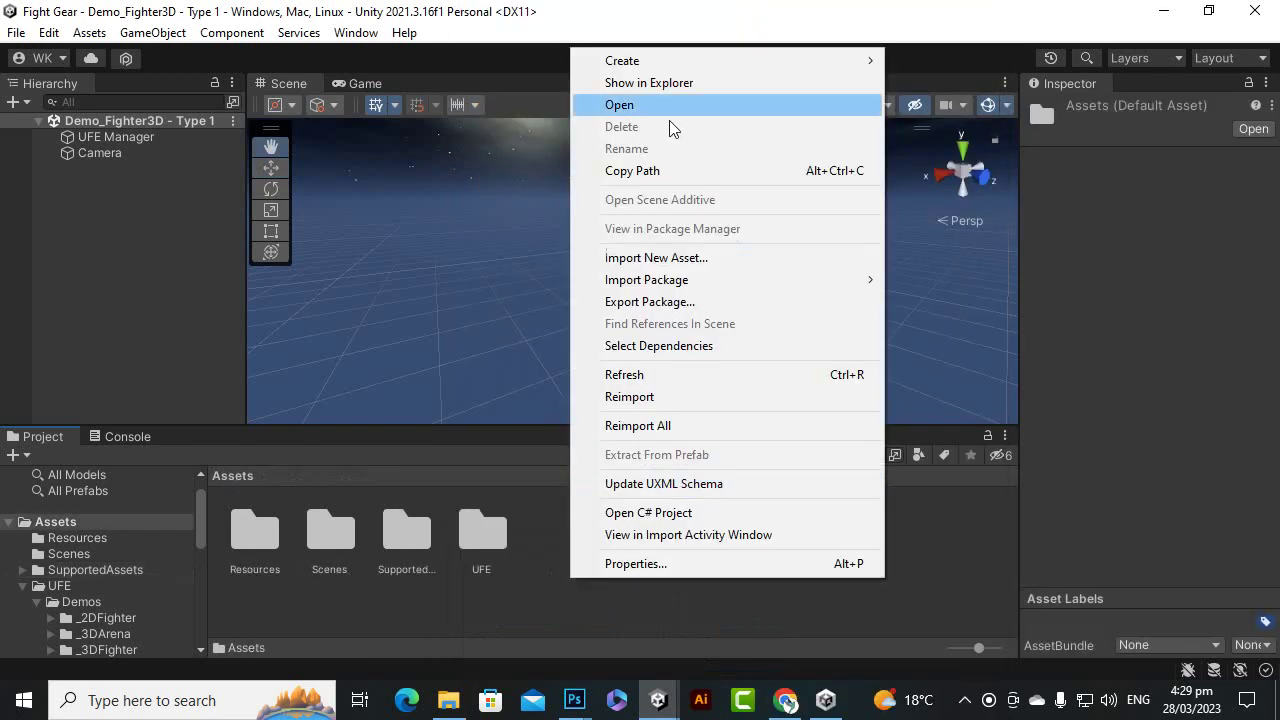
mouse_move(640, 57)
left_click(940, 40)
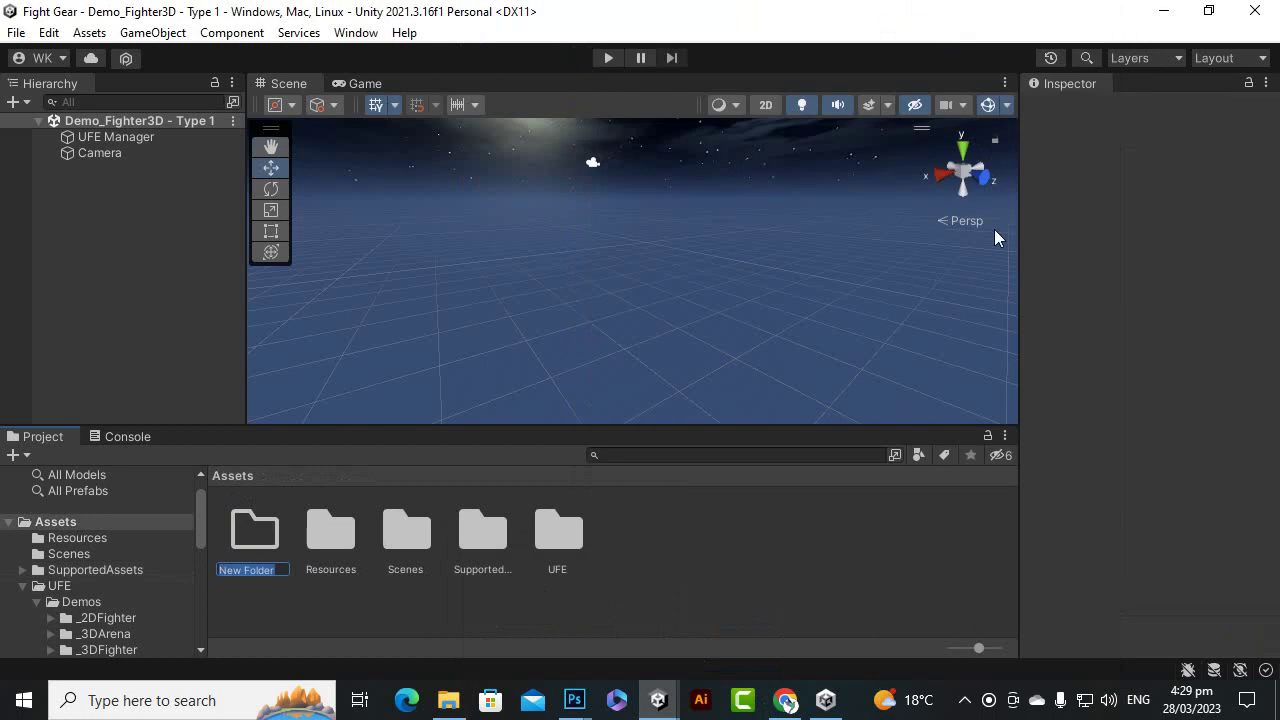
type("sextures")
key("Return")
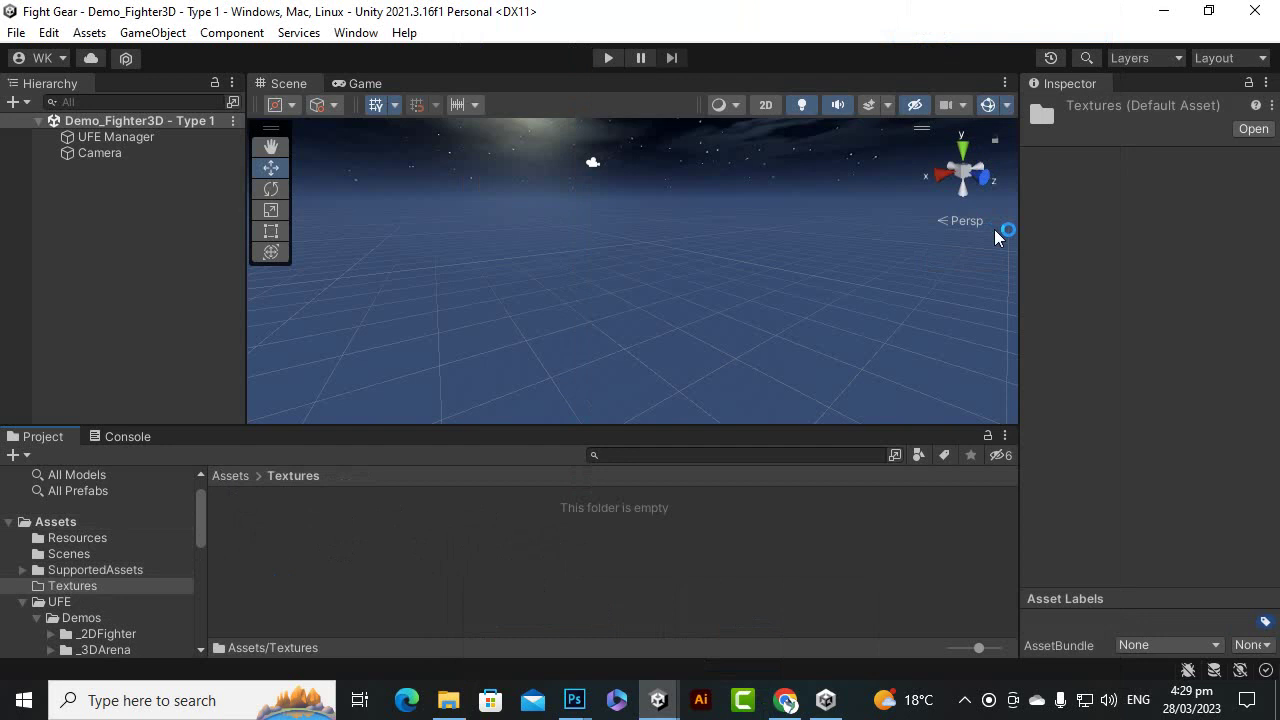
Step: Import the UIElements folder from File Explorer into the Textures folder and return to Assets
left_click(448, 700)
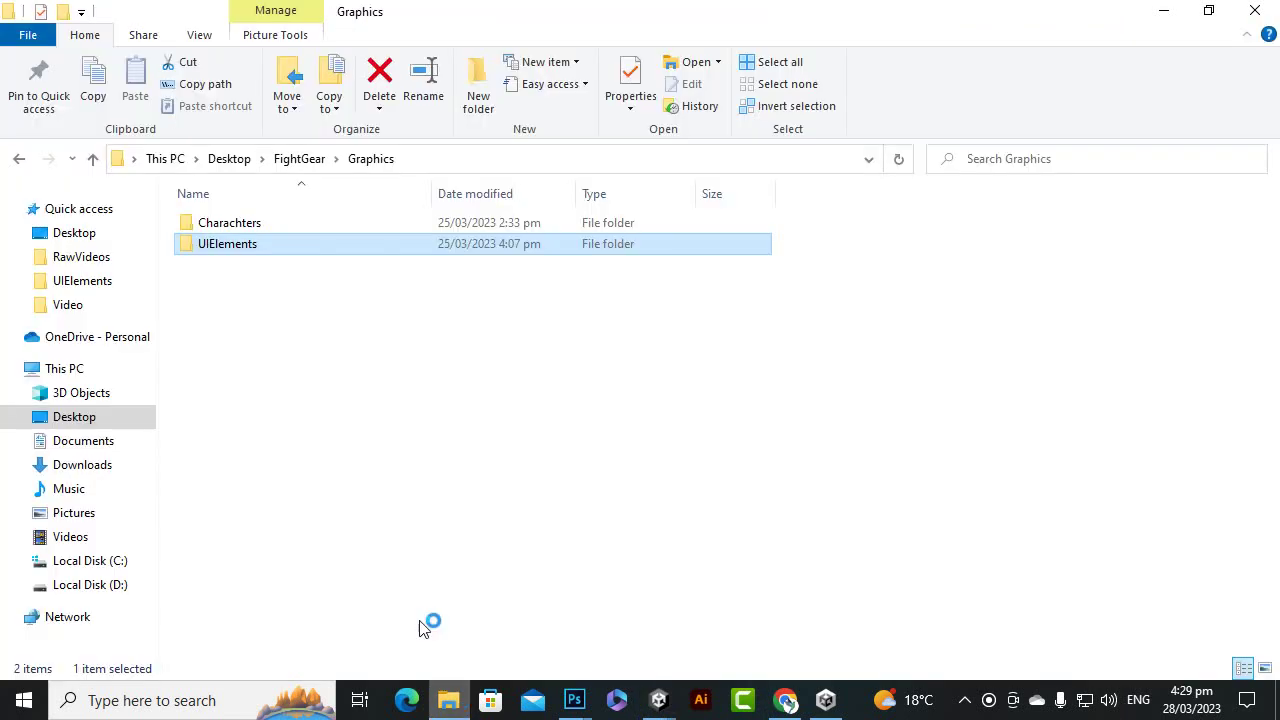
left_click_drag(254, 258, 568, 644)
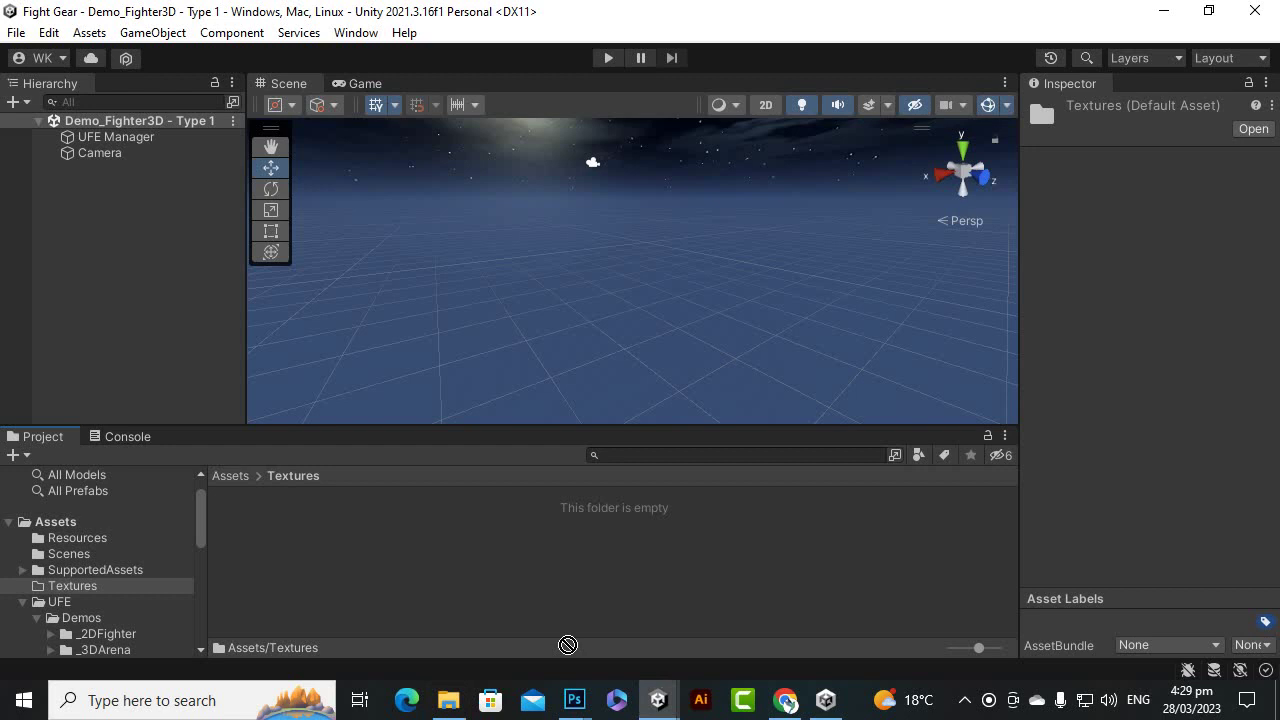
left_click_drag(501, 588, 498, 588)
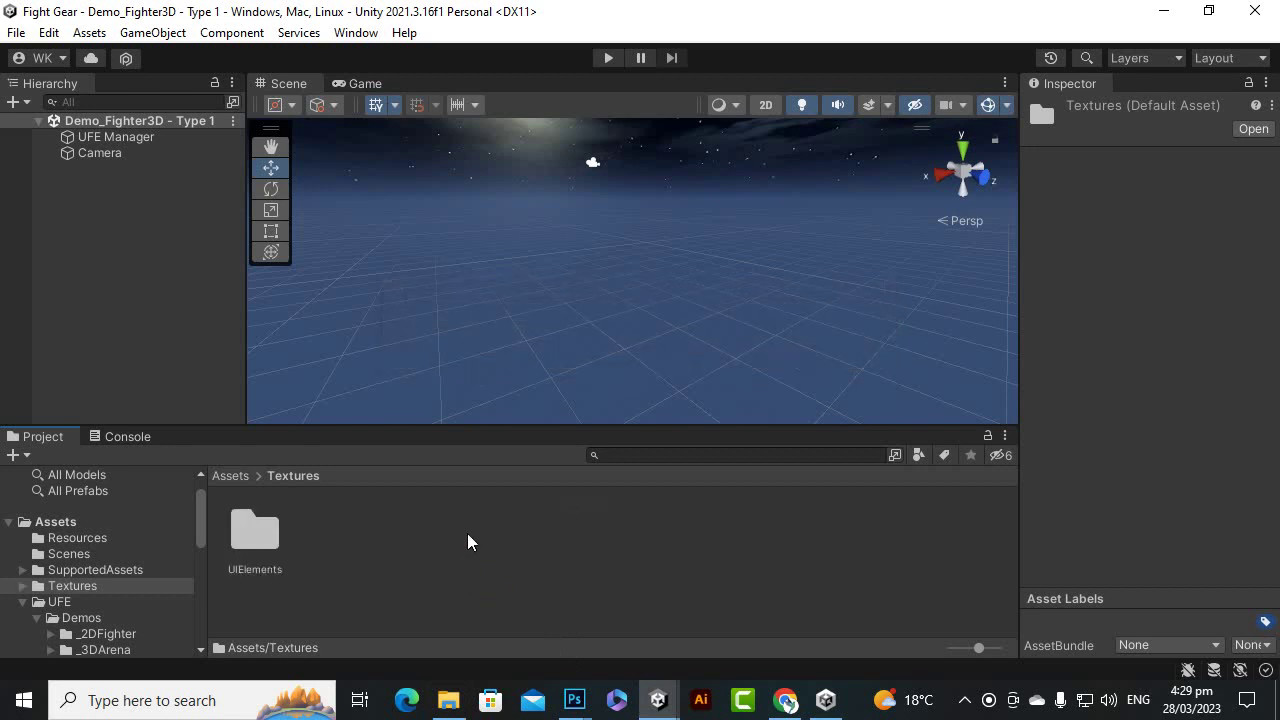
left_click(229, 476)
left_click(476, 608)
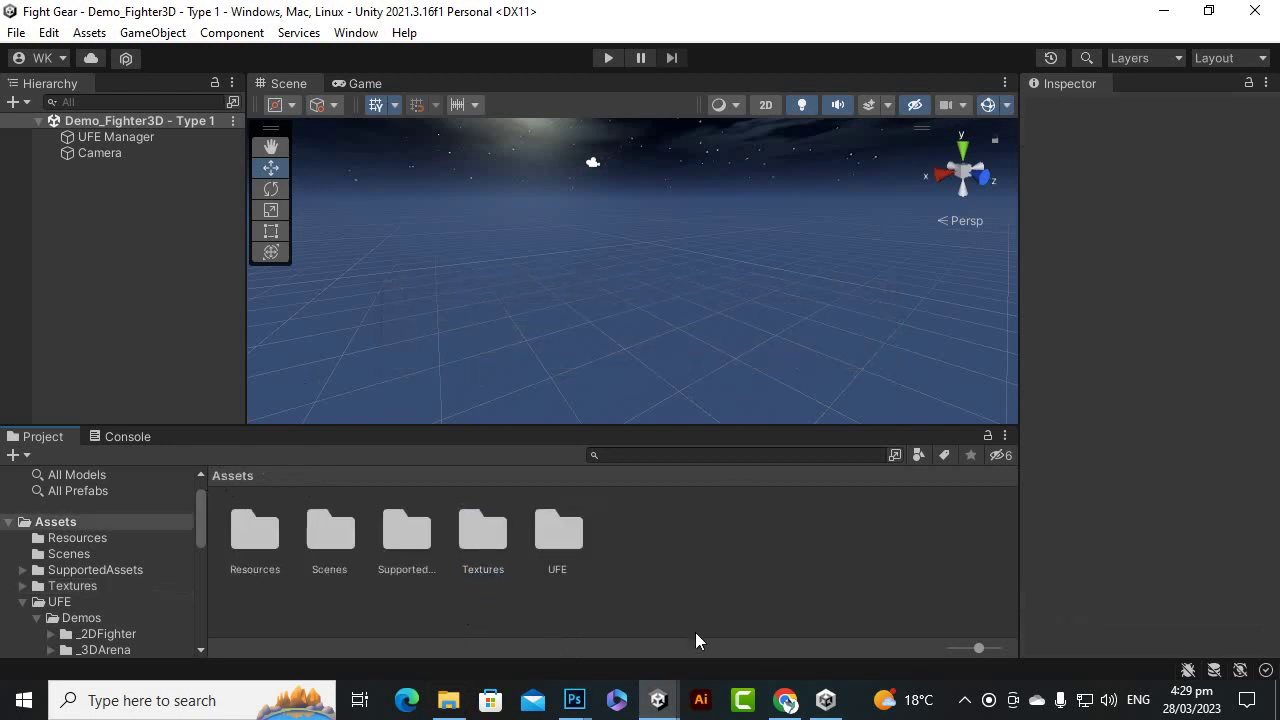
left_click(575, 702)
left_click_drag(1018, 273, 1028, 274)
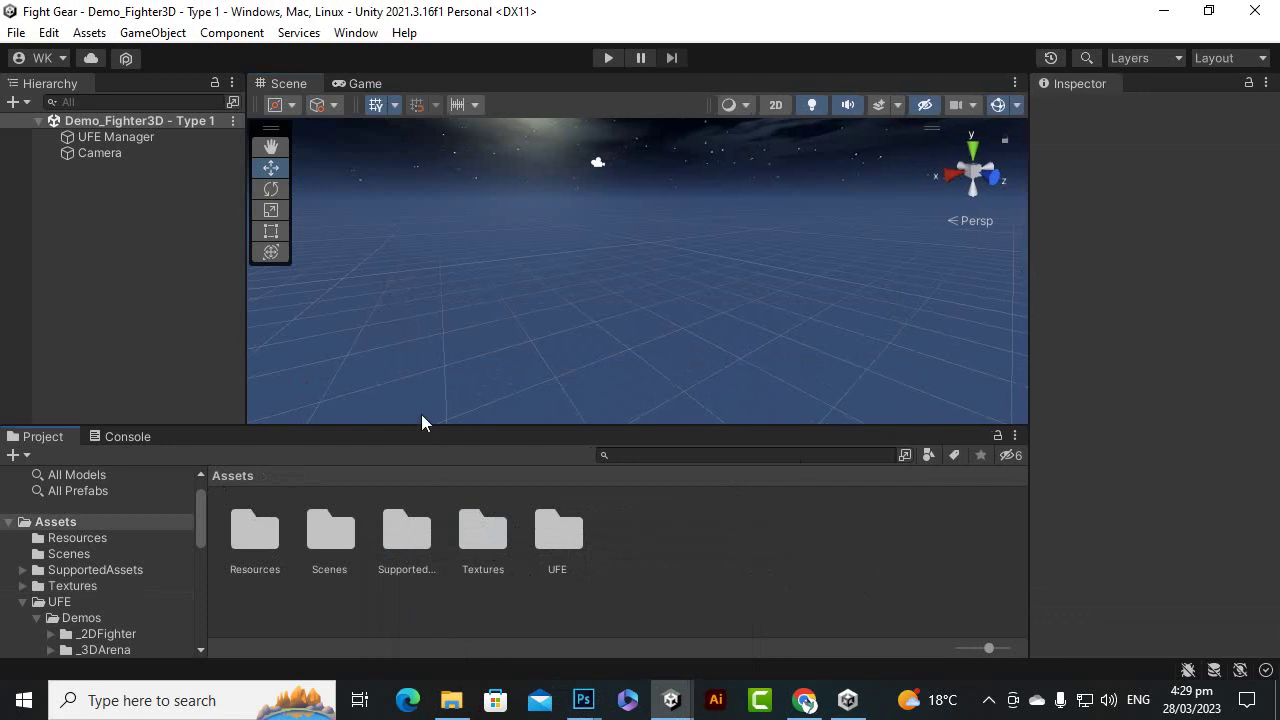
Step: Open the Demo_Fighter2D scene from the UFE/Demos/_2DFighter folder
double_click(574, 545)
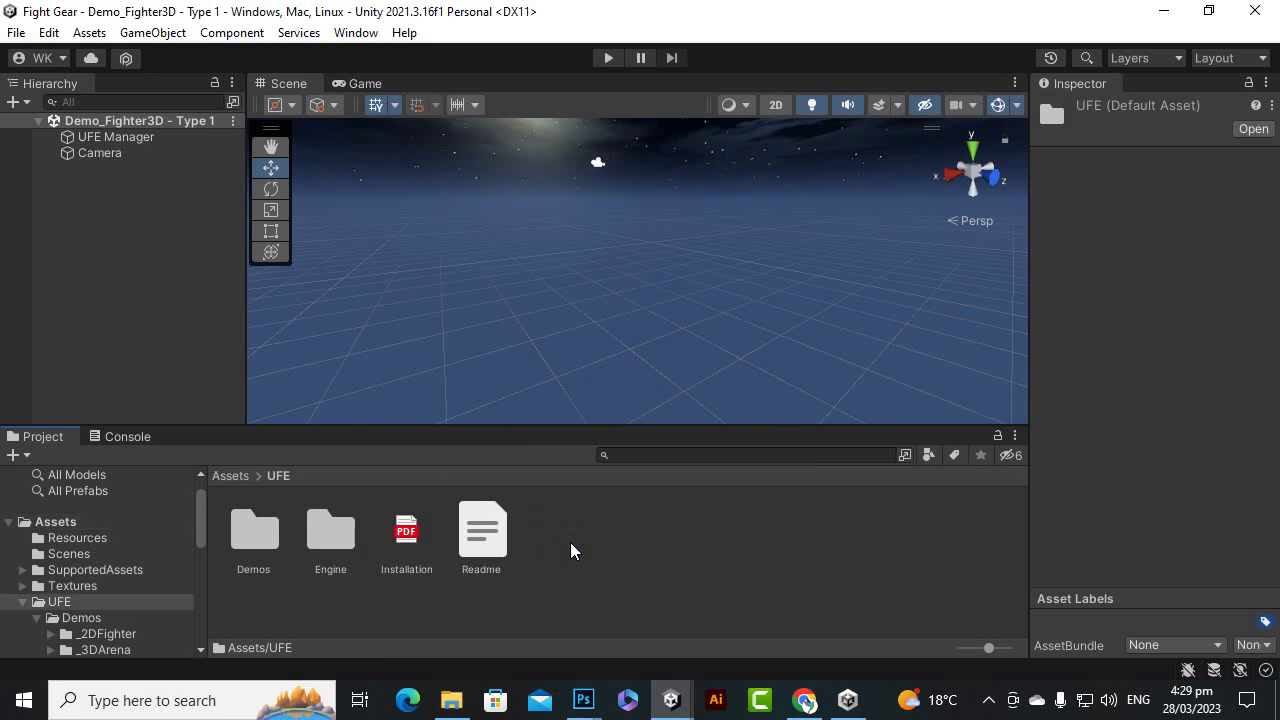
double_click(250, 534)
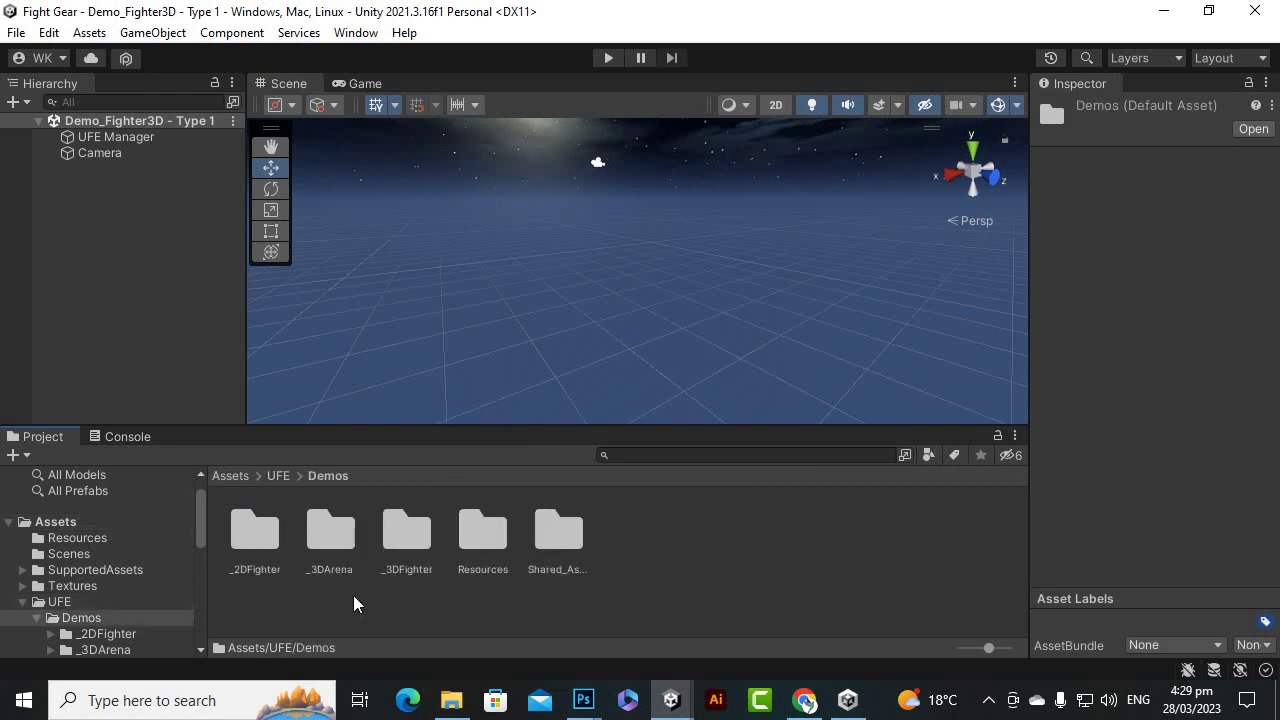
left_click(245, 533)
left_click(556, 535)
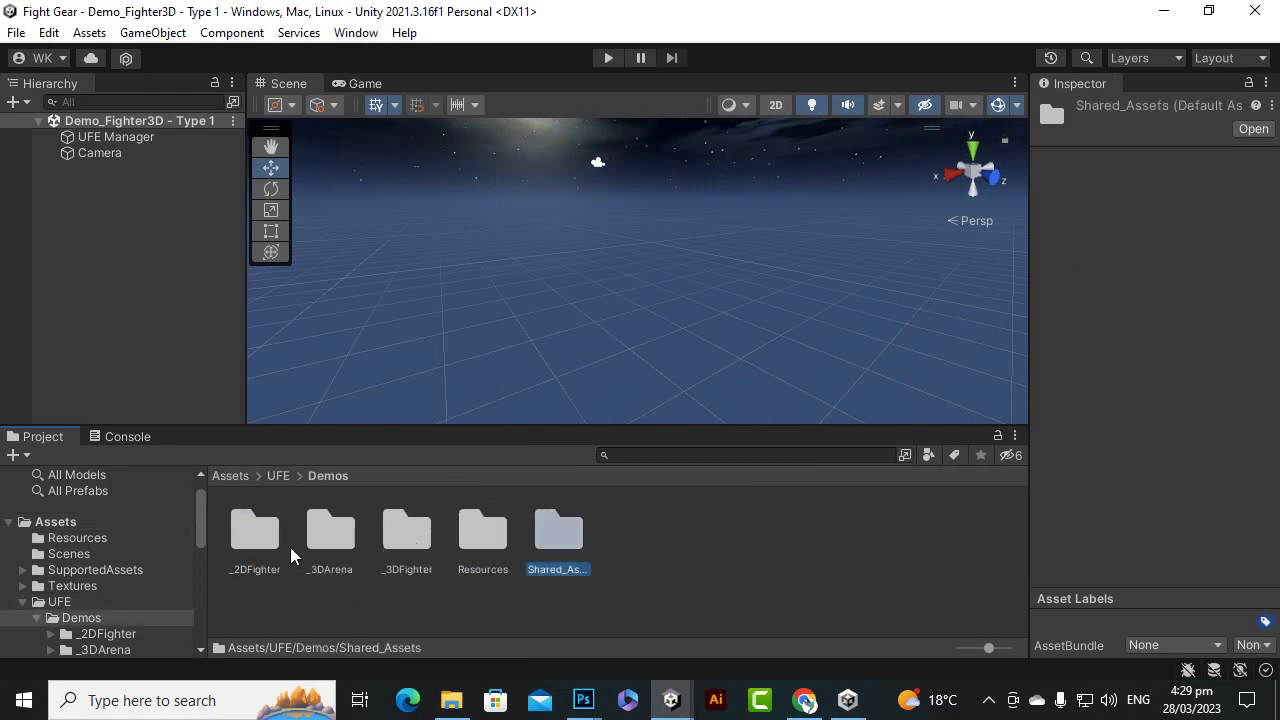
left_click(354, 633)
double_click(268, 533)
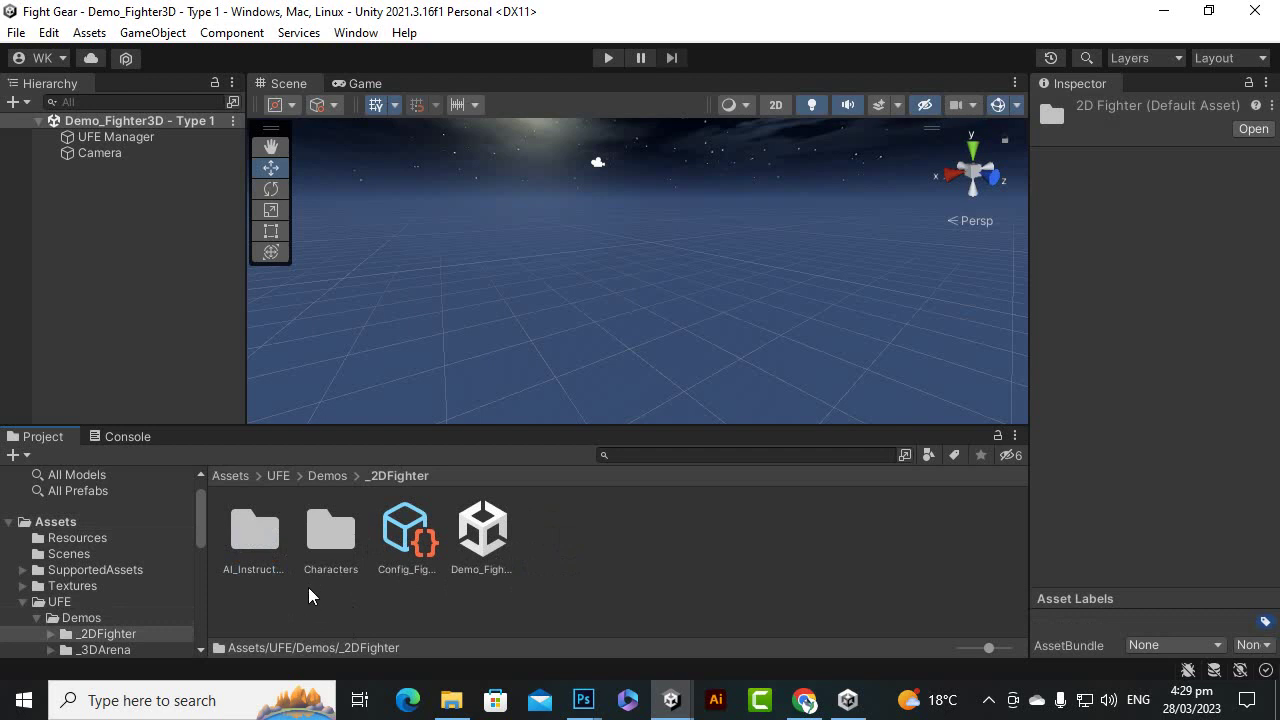
left_click(488, 528)
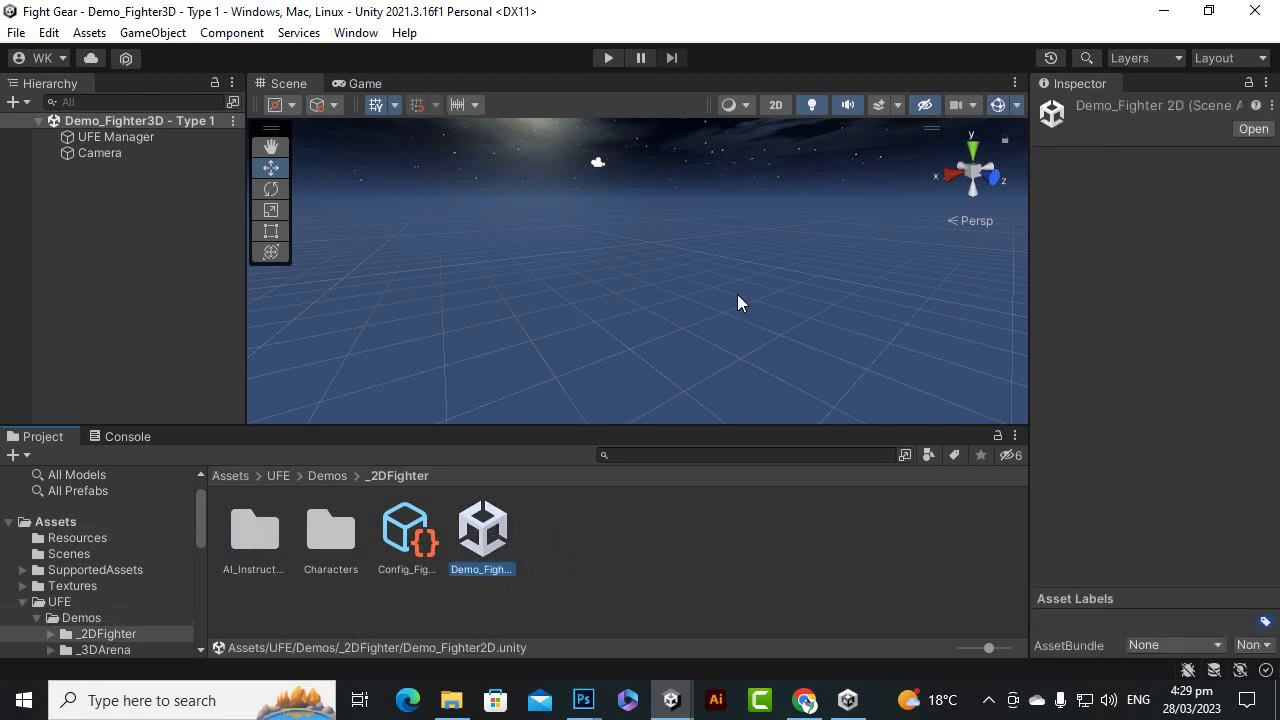
Step: Run the scene with the game audio muted and start a Versus game in Player vs CPU mode
left_click(607, 58)
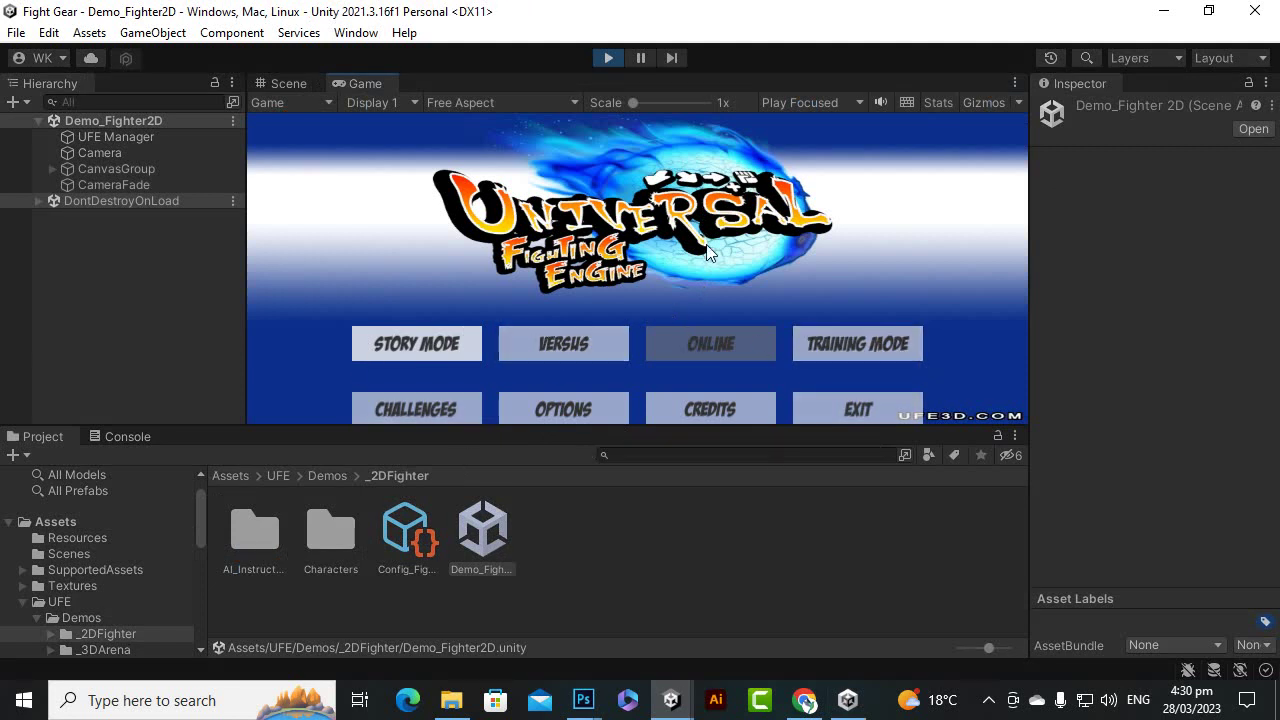
left_click(879, 105)
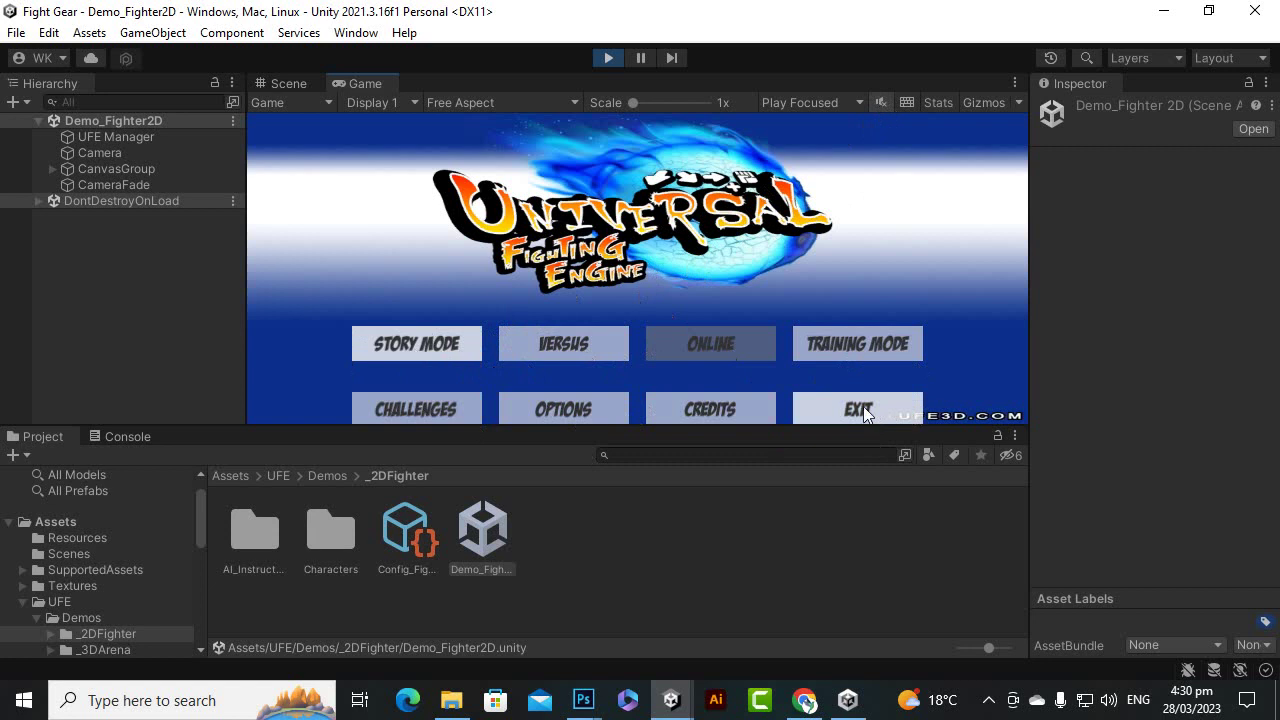
left_click(565, 343)
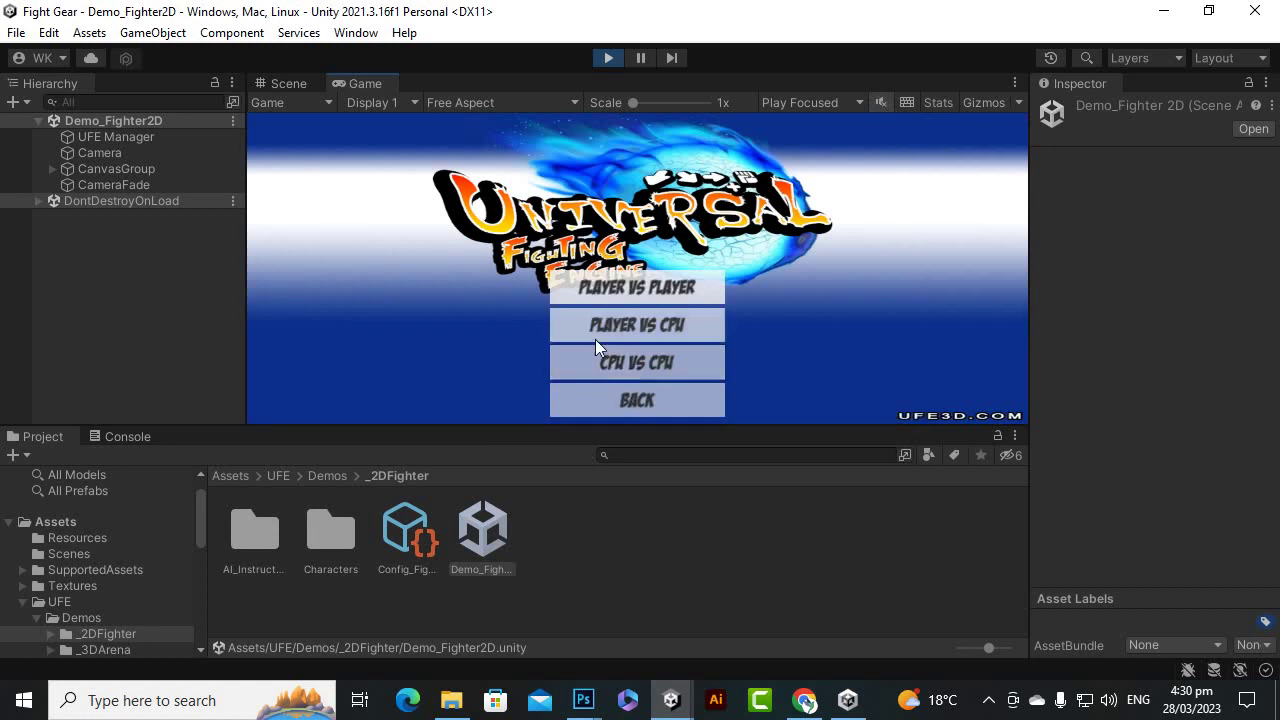
left_click(605, 328)
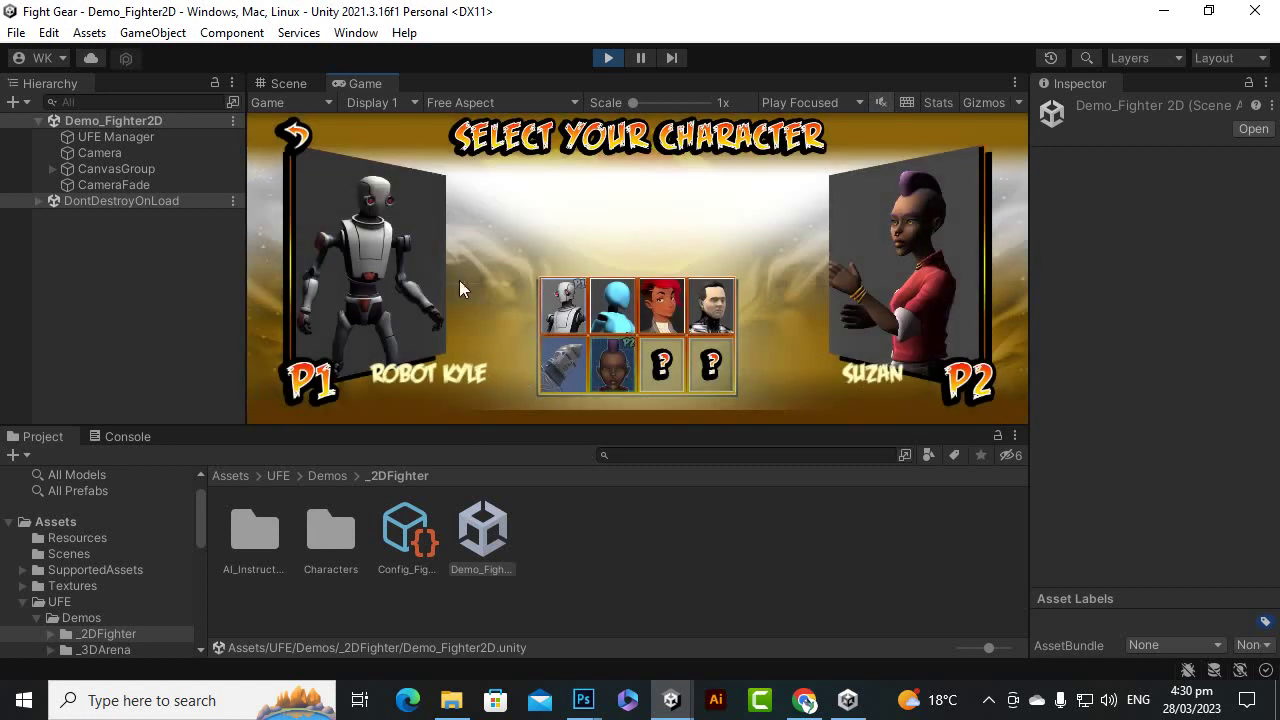
Step: Choose Mike as player one against Suzan and start the fight on the Training Room (Prefab) stage
key("Left")
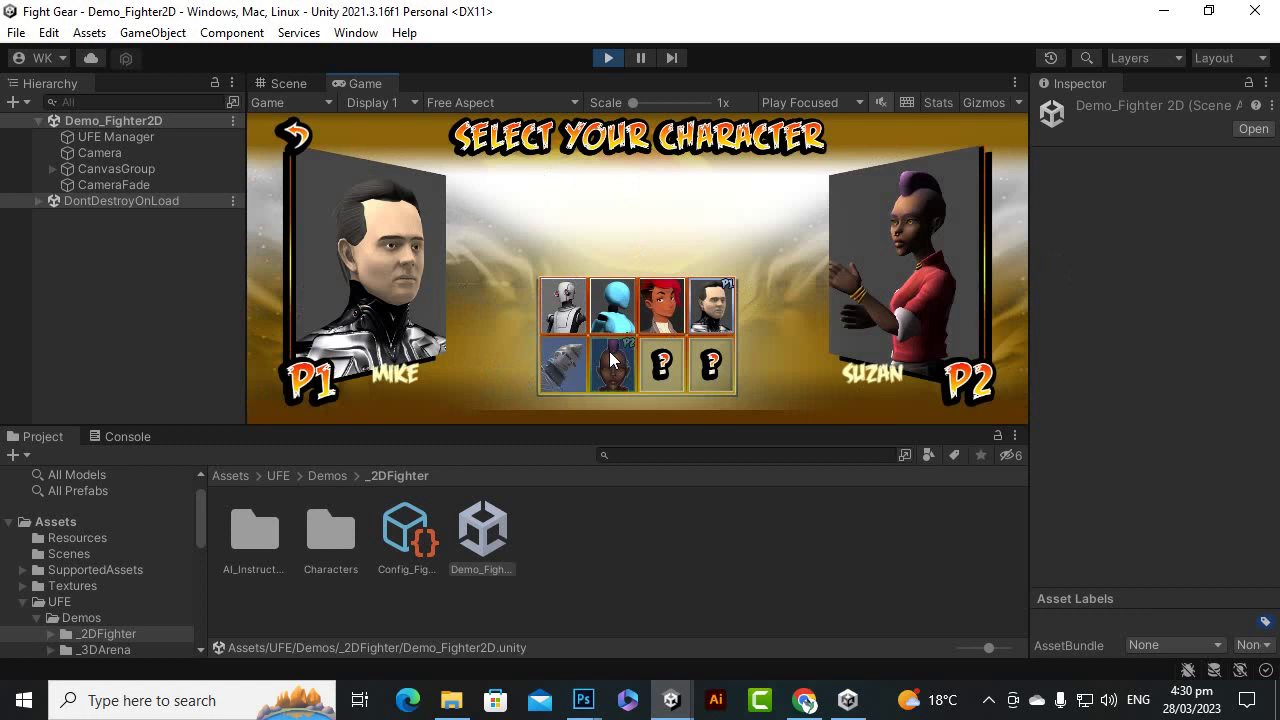
key("Return")
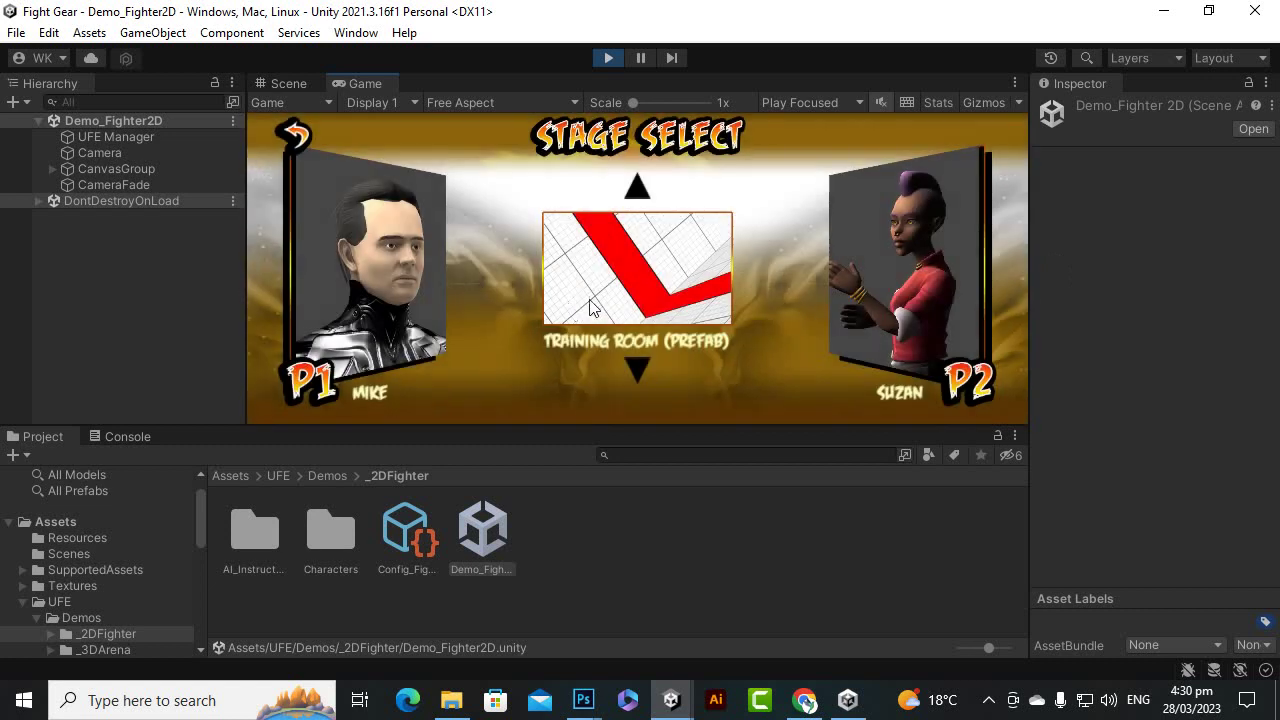
left_click(600, 308)
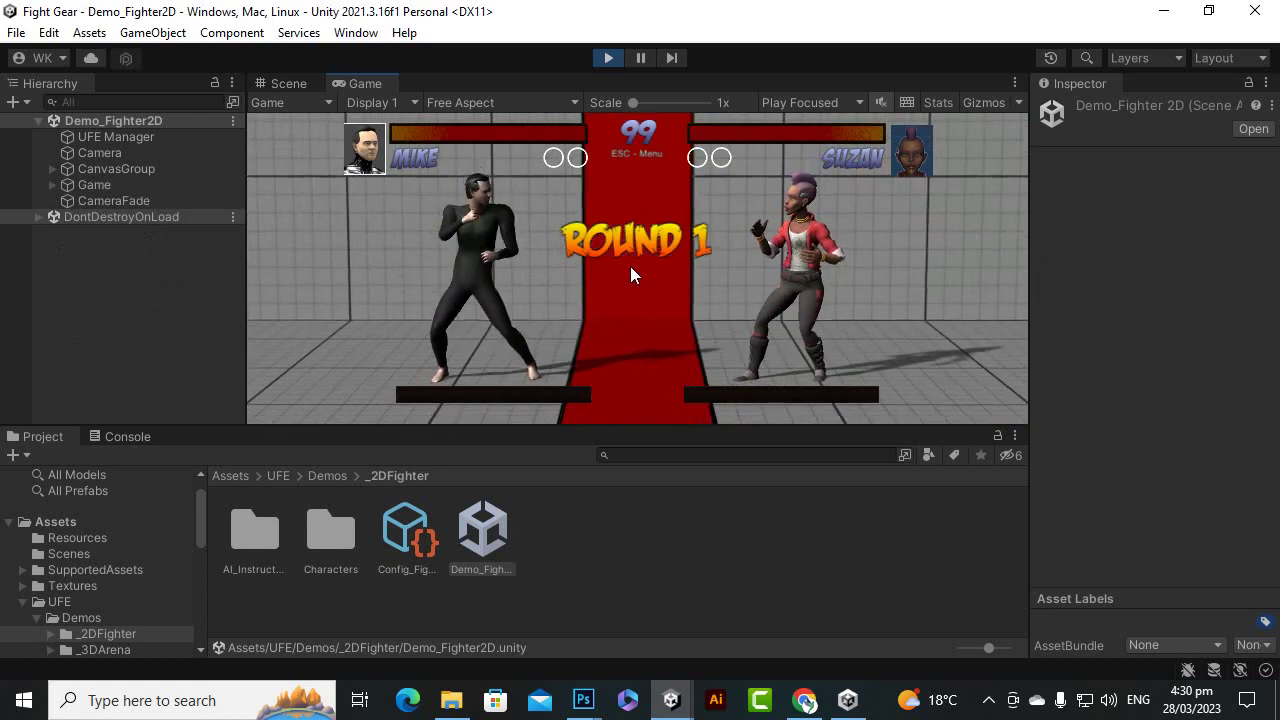
Step: Try jumping in the fight, go back to the main menu from the pause screen, and stop play mode
key("Up")
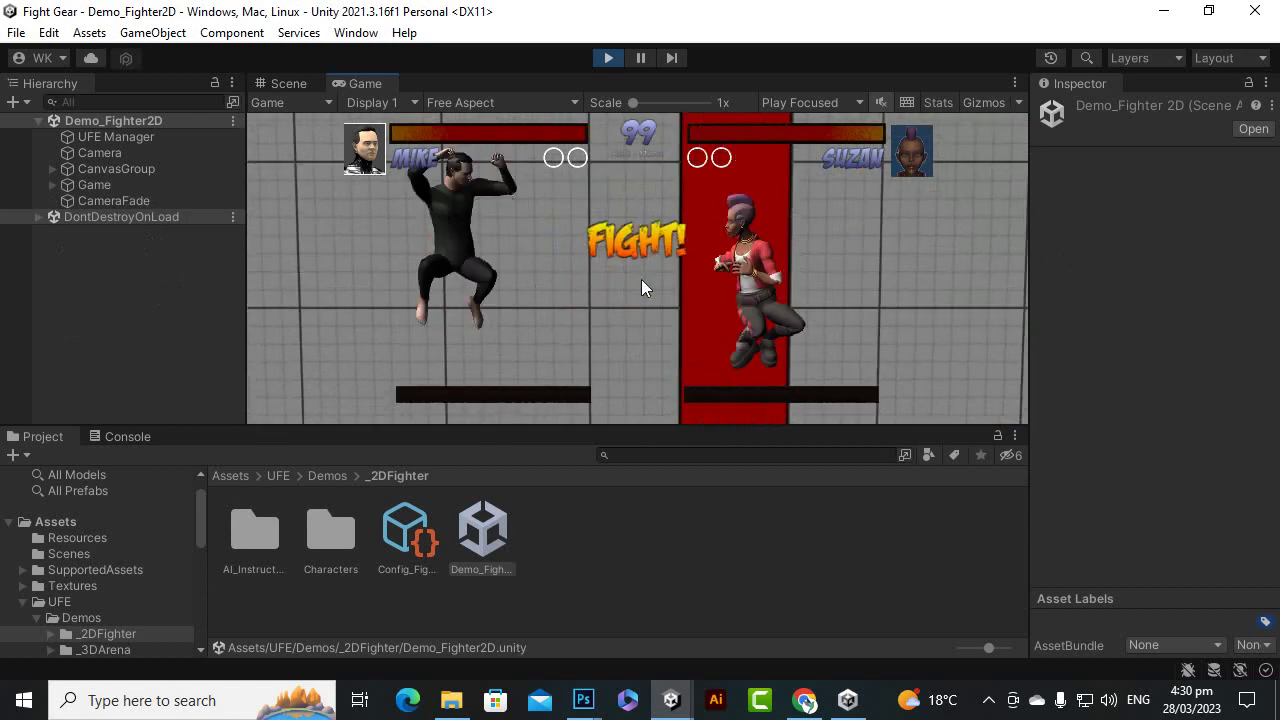
key("Up")
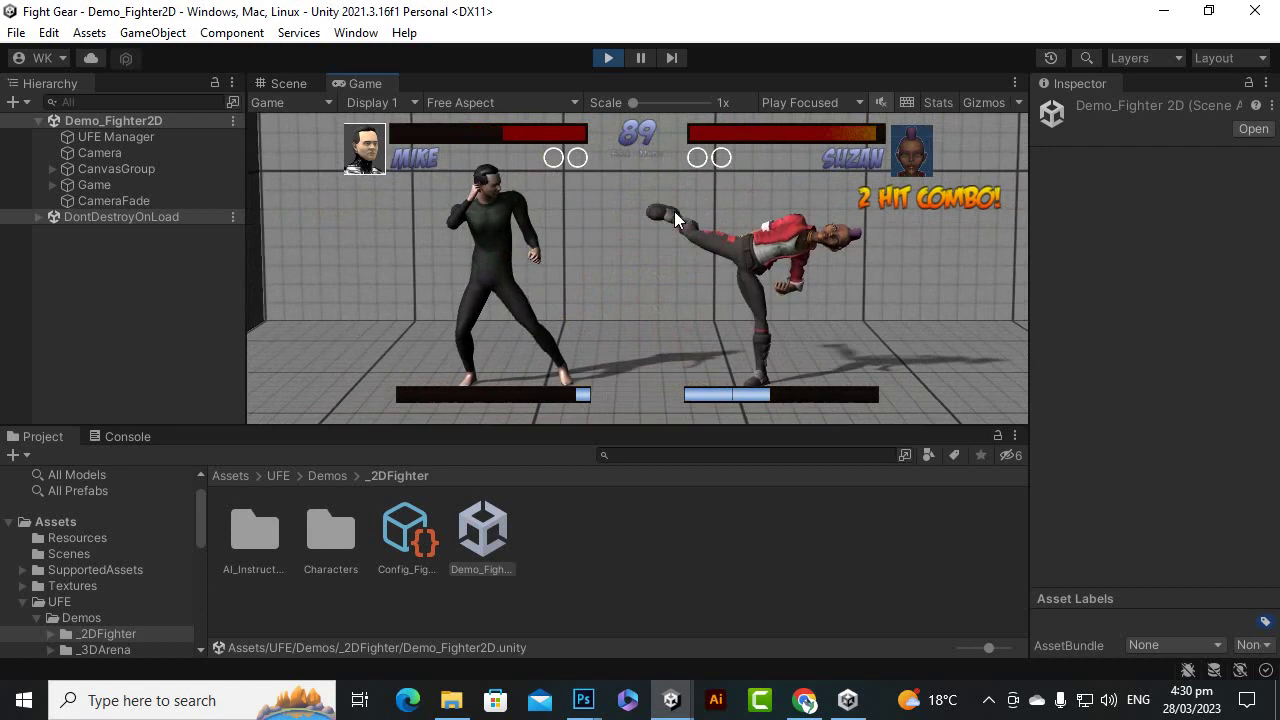
key("Escape")
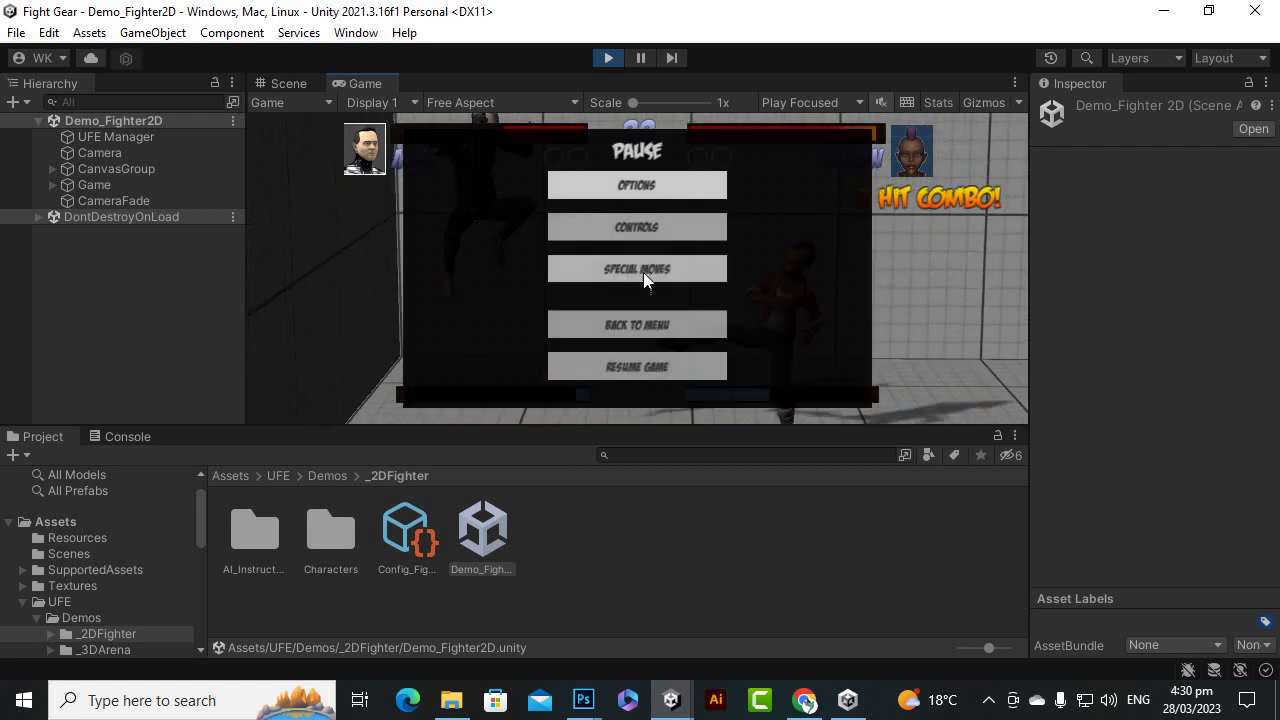
left_click(660, 328)
left_click(560, 326)
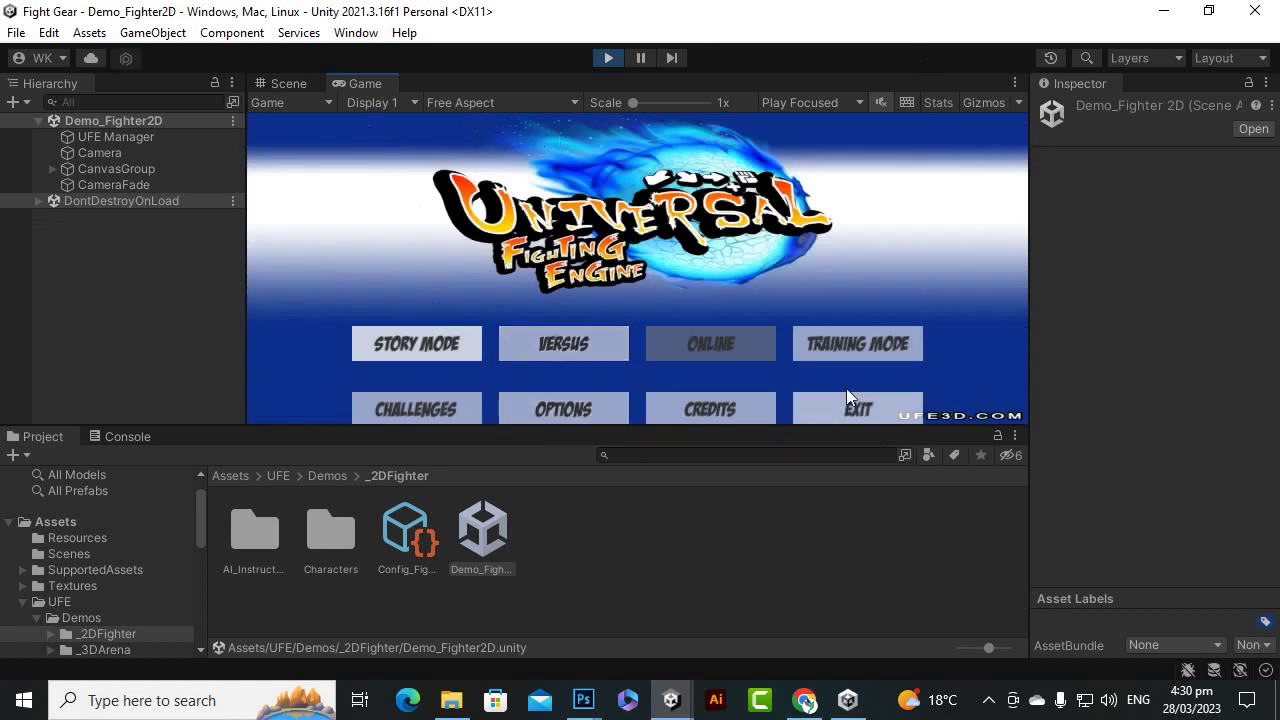
left_click(609, 58)
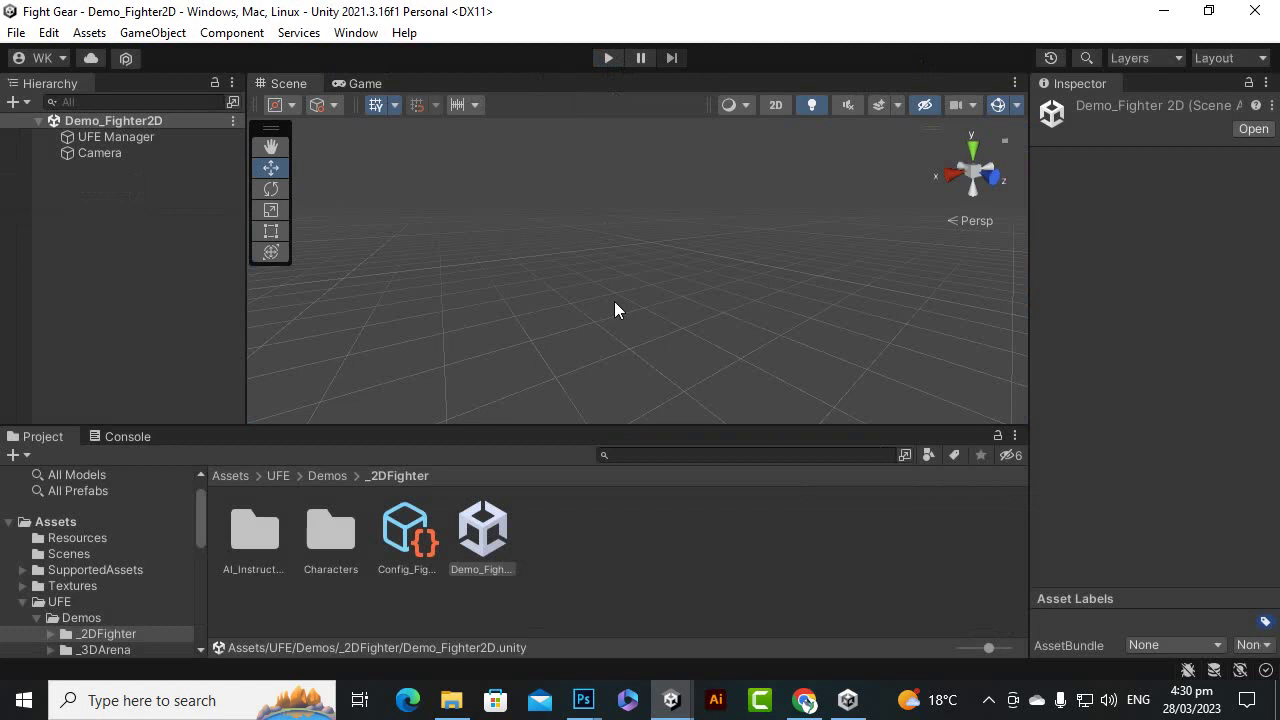
Step: Set the Game view resolution to Full HD (1920x1080) and clear the asset selection
left_click(372, 84)
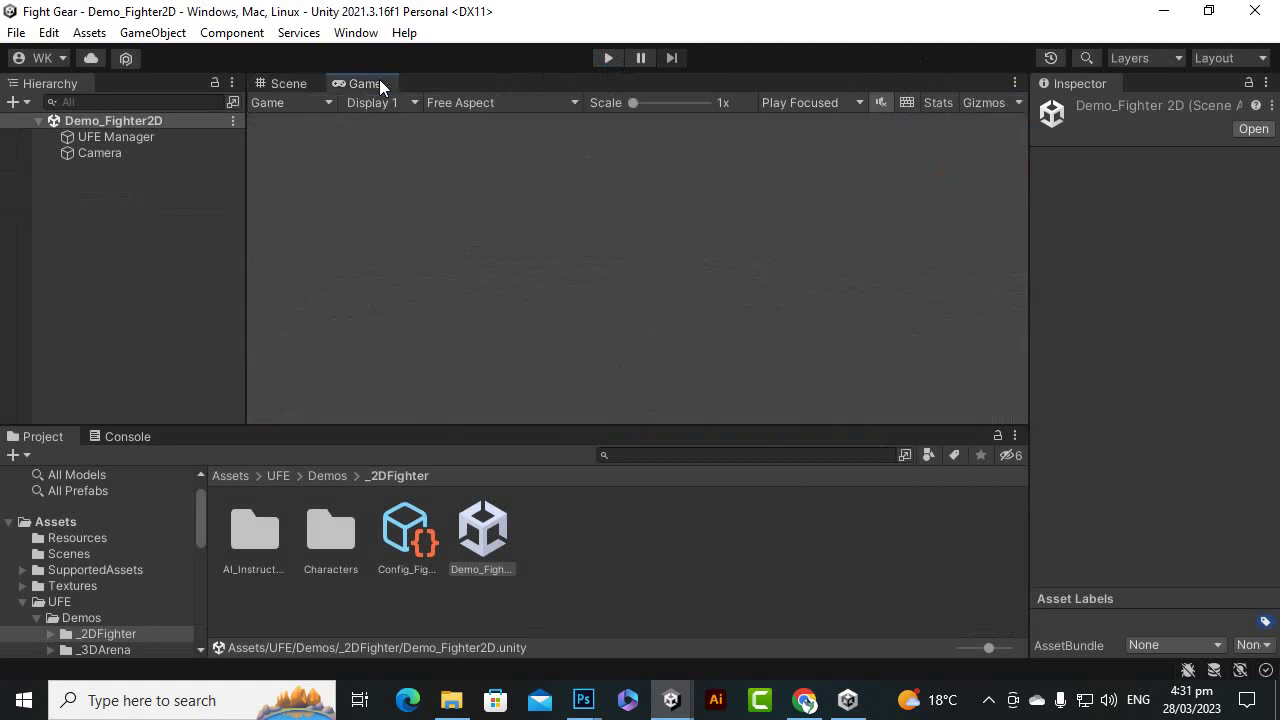
left_click(521, 103)
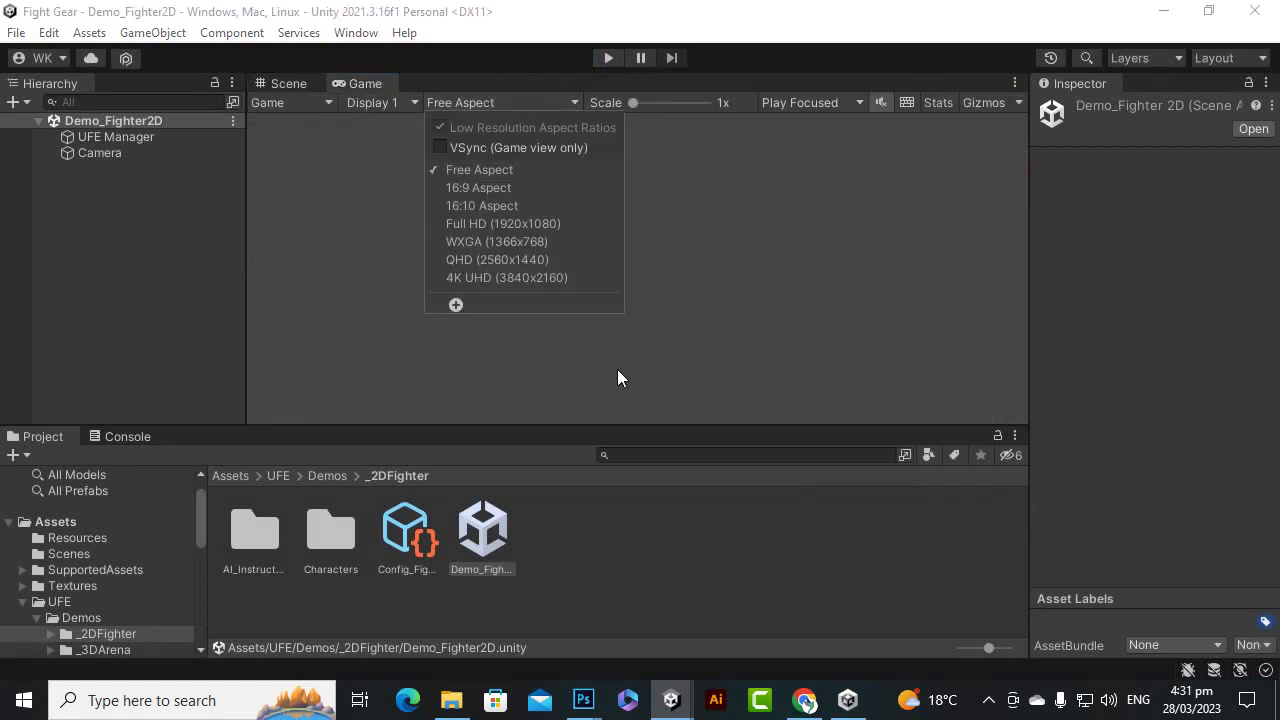
left_click(510, 224)
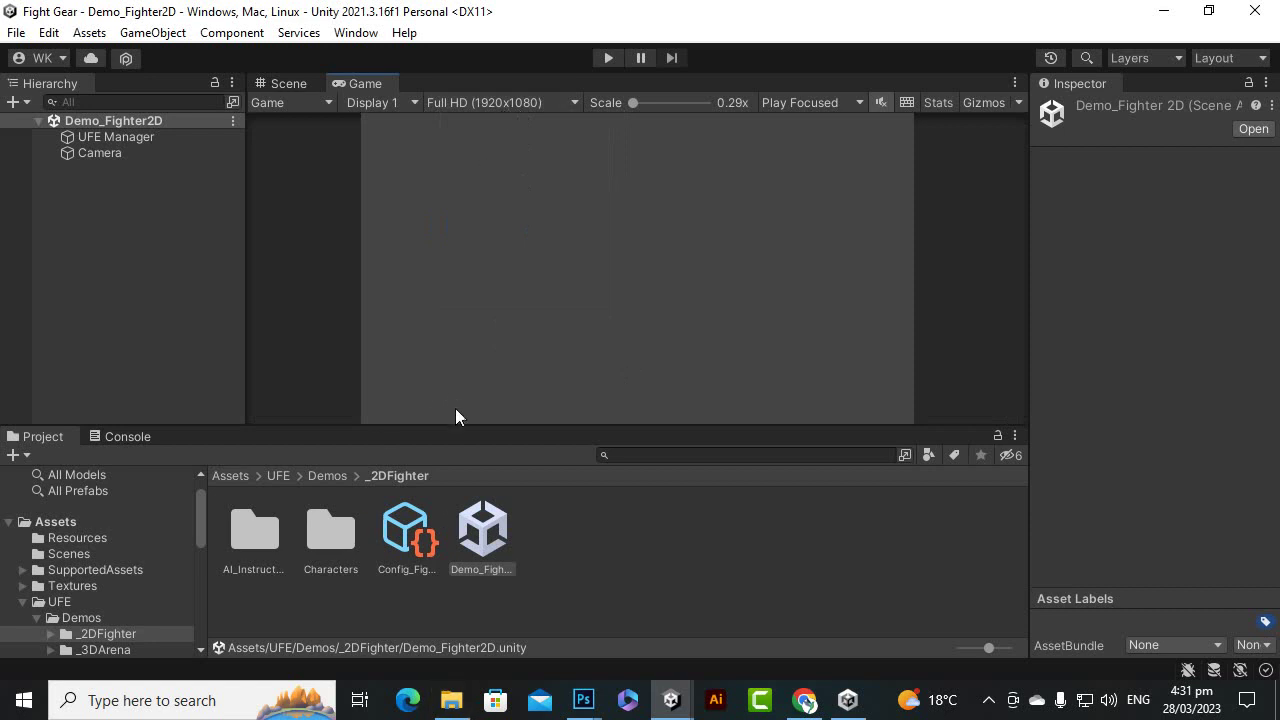
left_click(680, 573)
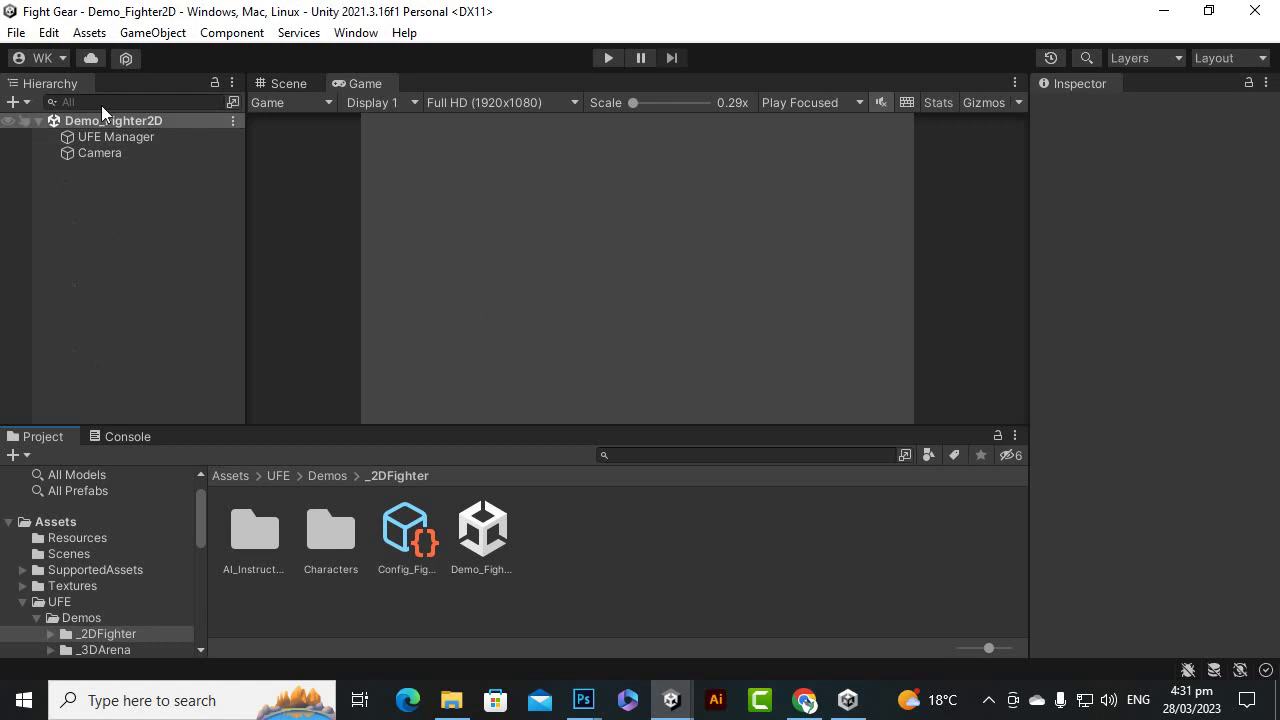
Step: Examine the components of the Camera and UFE Manager objects in a widened Inspector
left_click(112, 159)
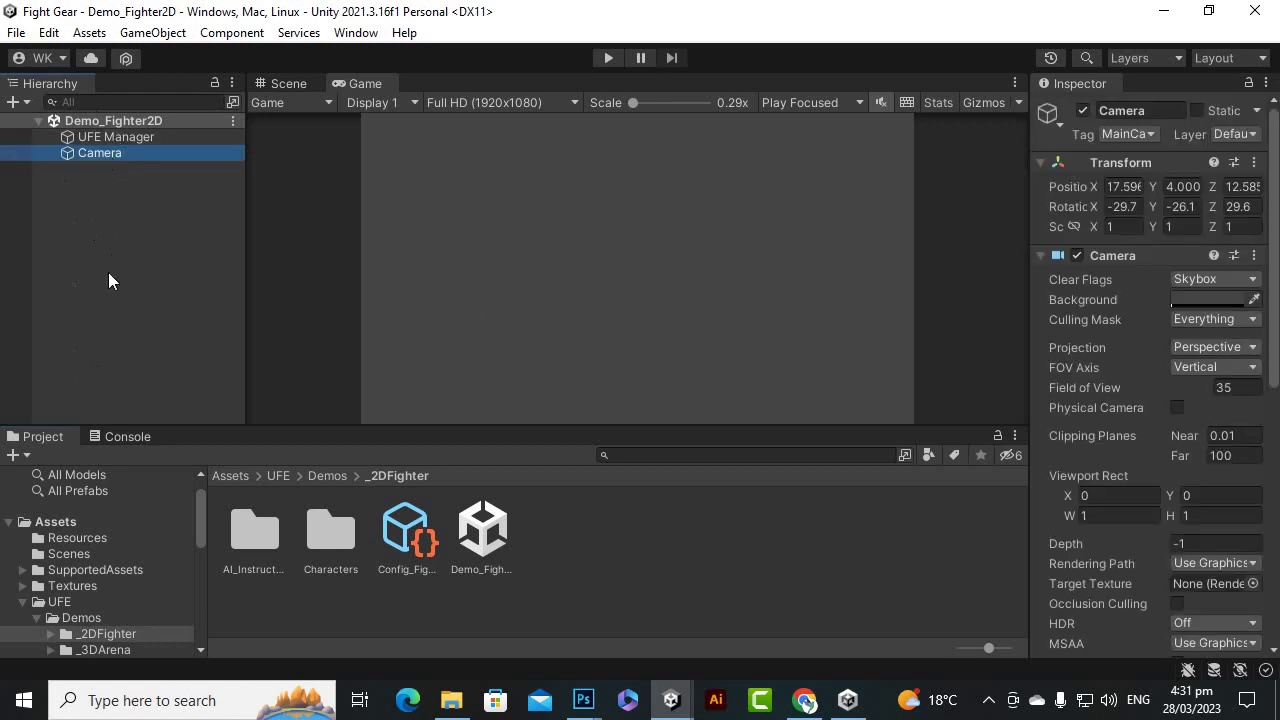
left_click_drag(1028, 314, 884, 334)
scroll(1095, 435, "down", 9)
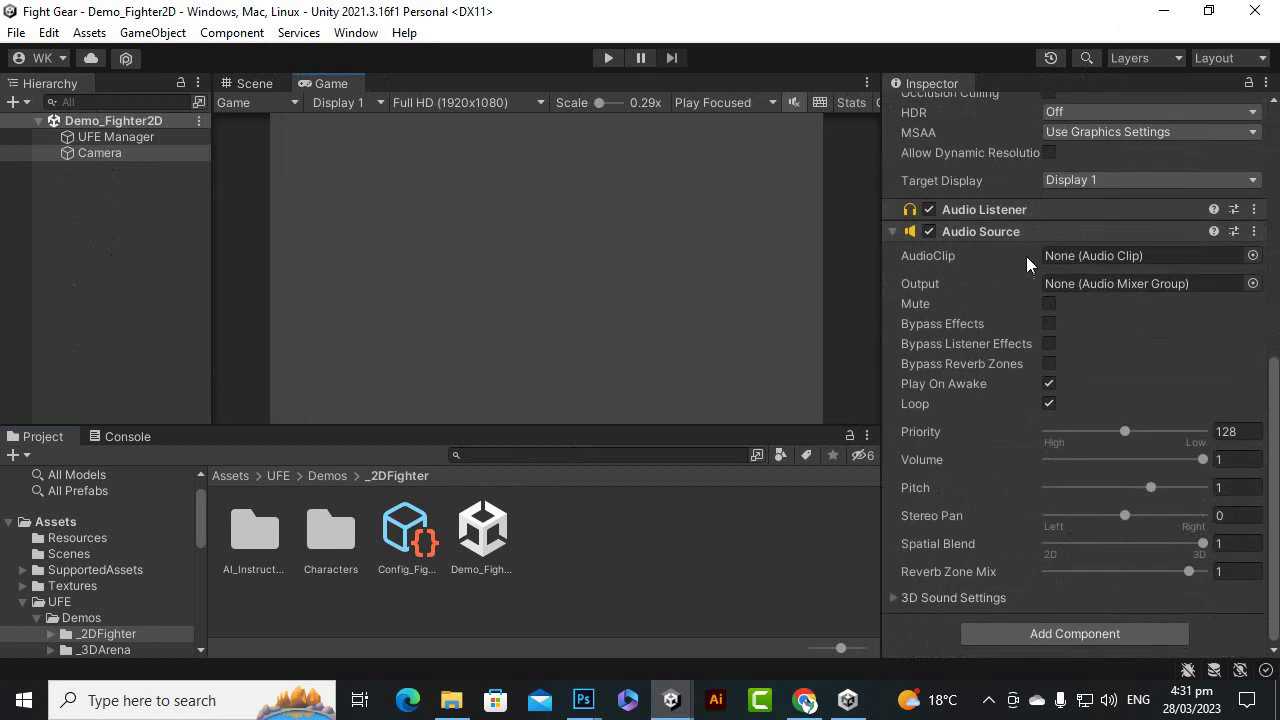
left_click(116, 137)
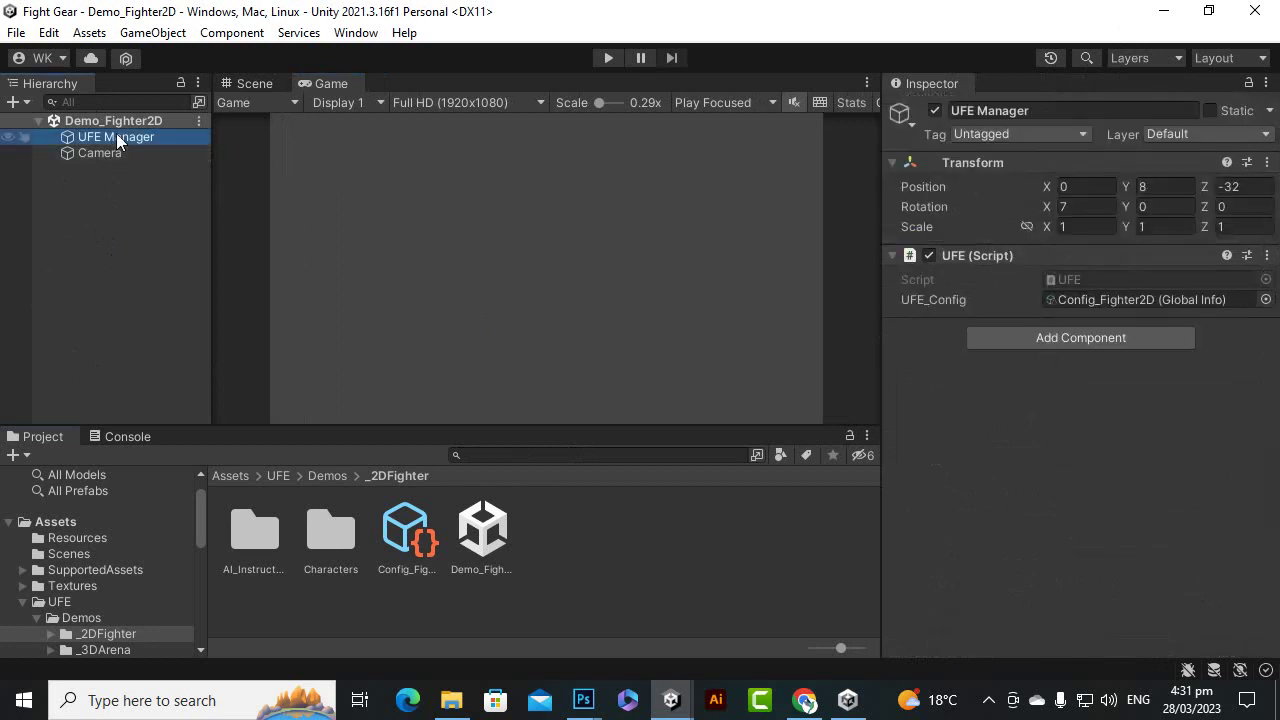
left_click(82, 288)
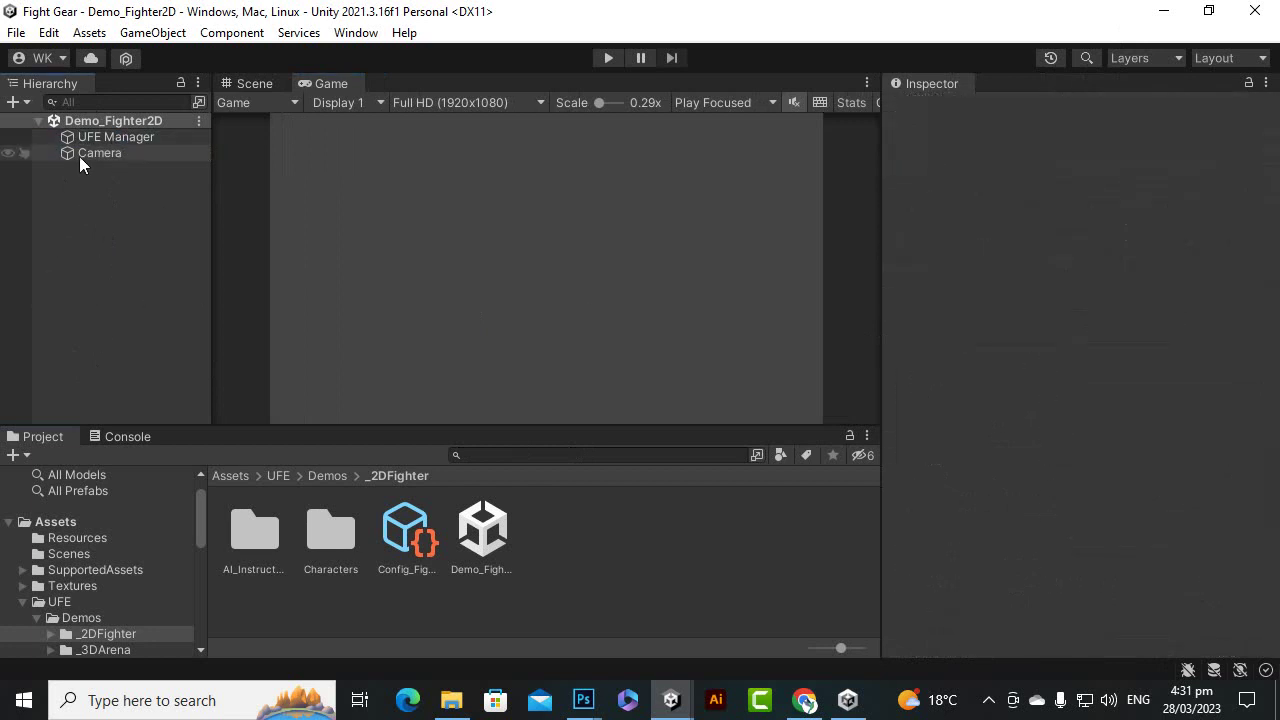
Step: Locate the Config_Fighter2D asset referenced by the UFE Manager and open it in the U.F.E Global Config editor
left_click(96, 137)
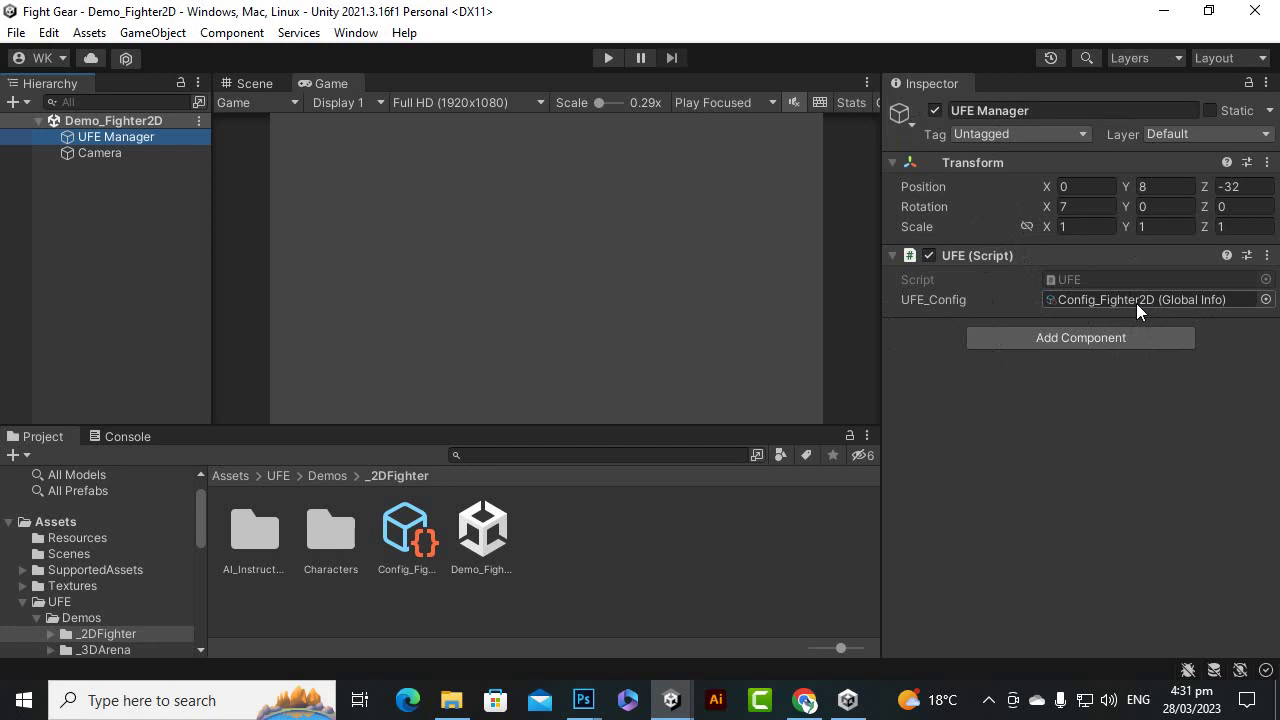
left_click(1179, 301)
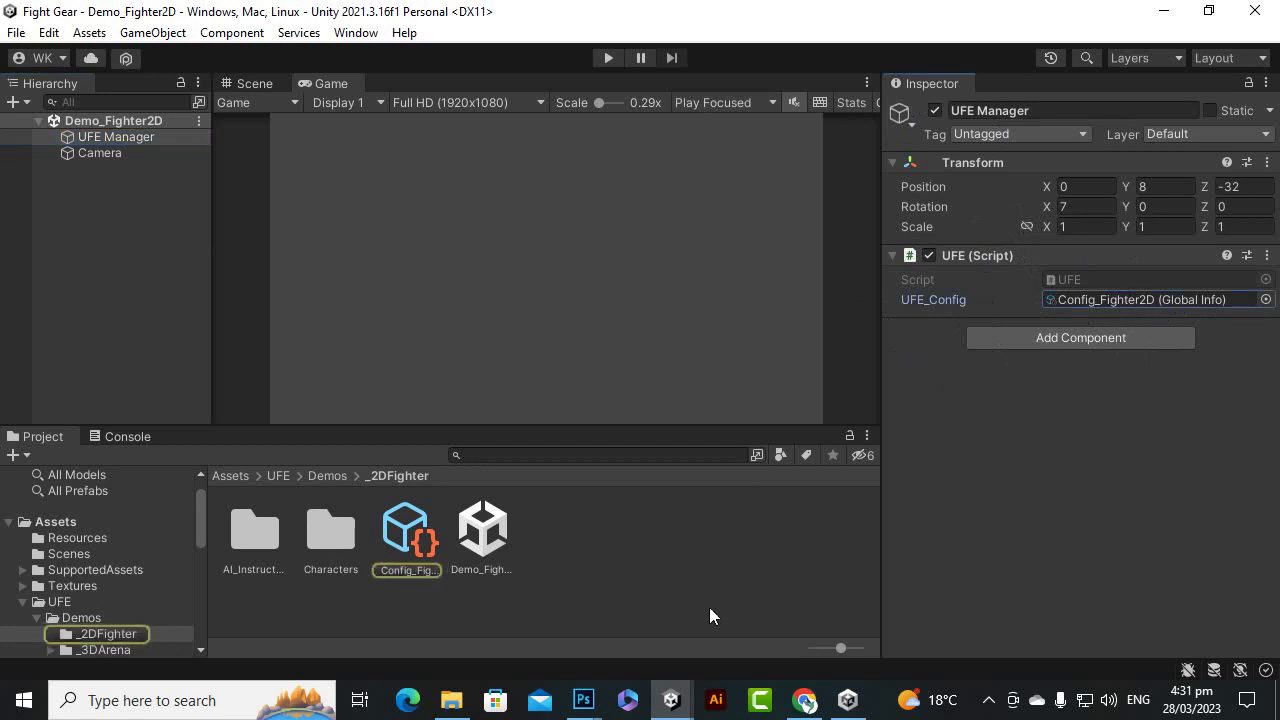
left_click(430, 548)
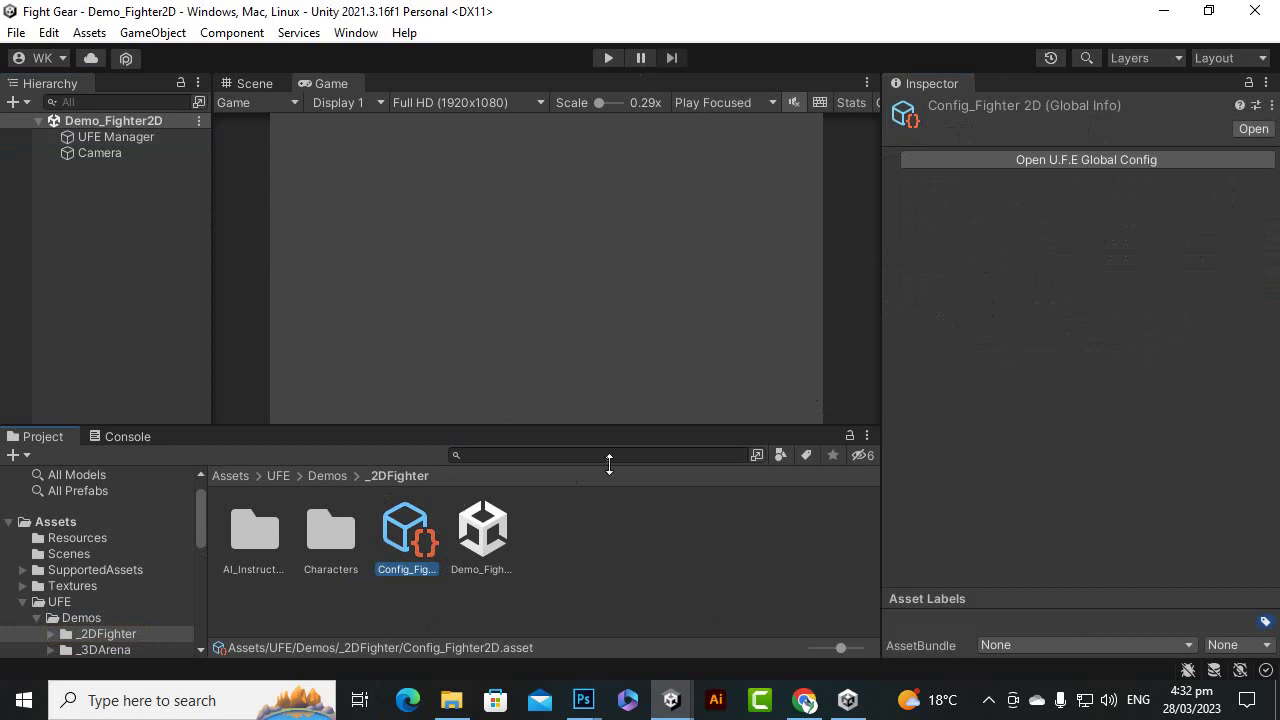
left_click(1054, 160)
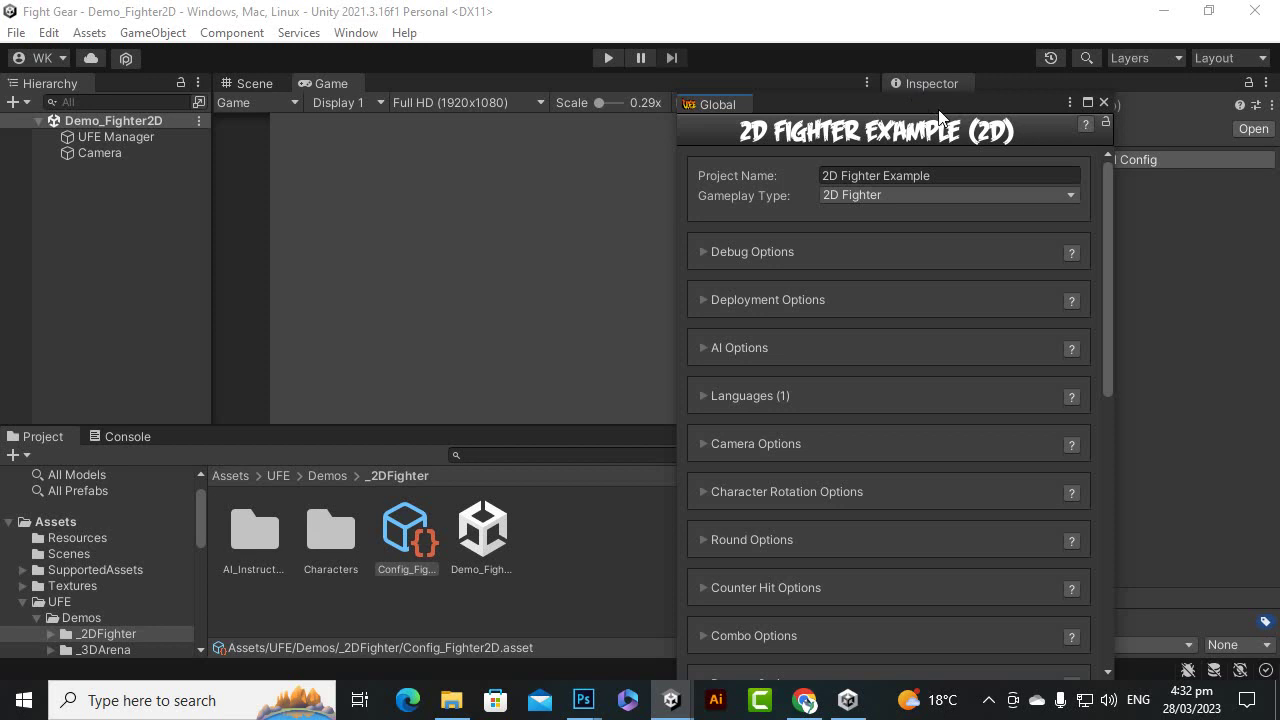
left_click_drag(939, 111, 874, 113)
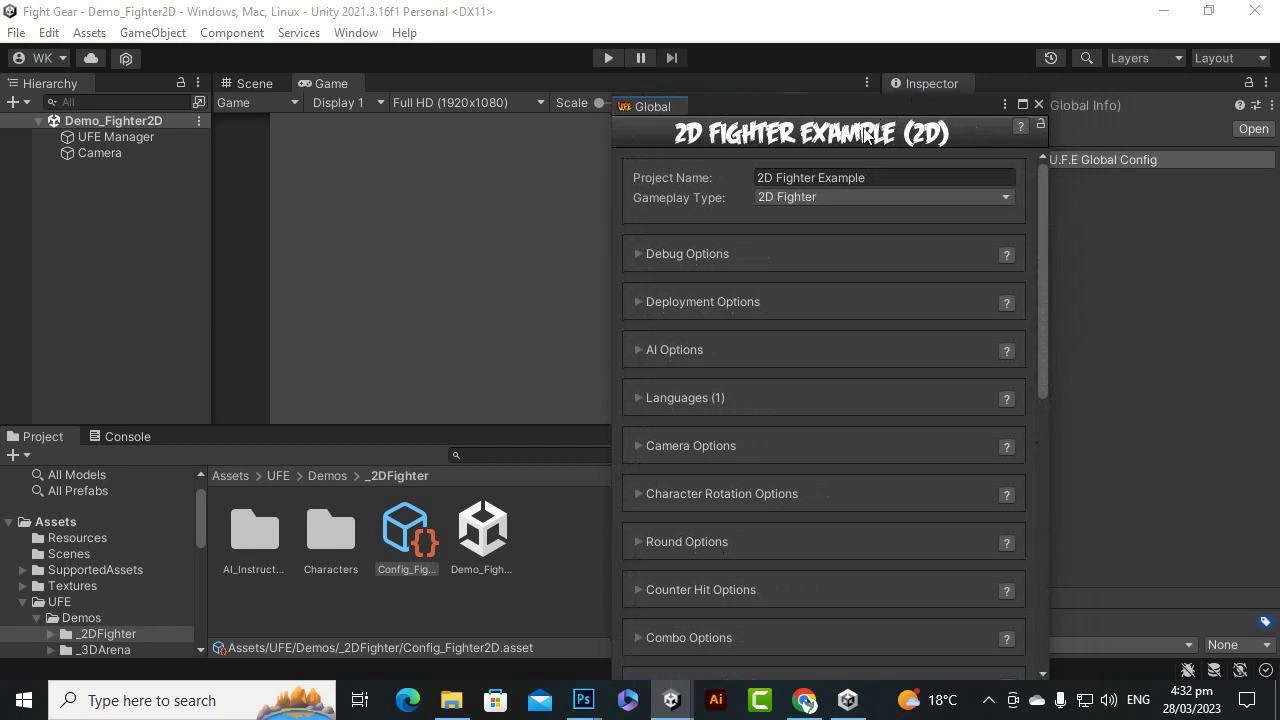
Step: Review the project name, the Gameplay Type choices and the AI Engine choices under AI Options in the global config
left_click(811, 178)
left_click(799, 198)
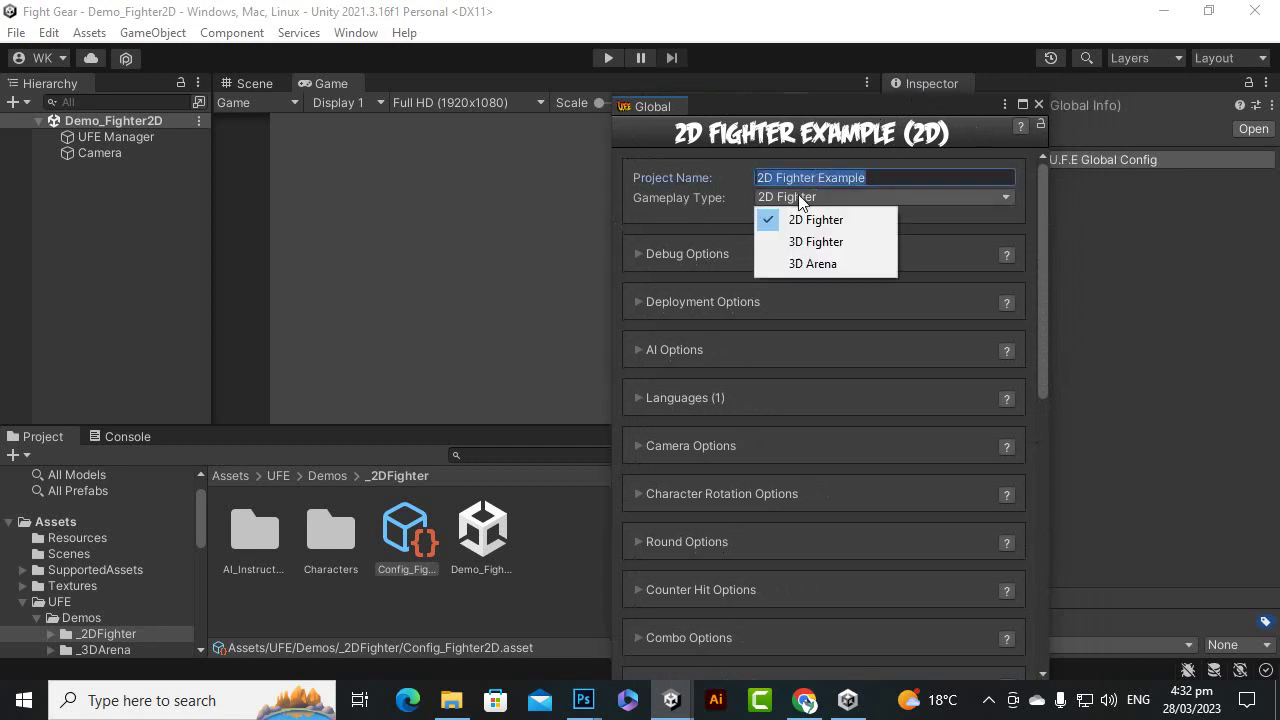
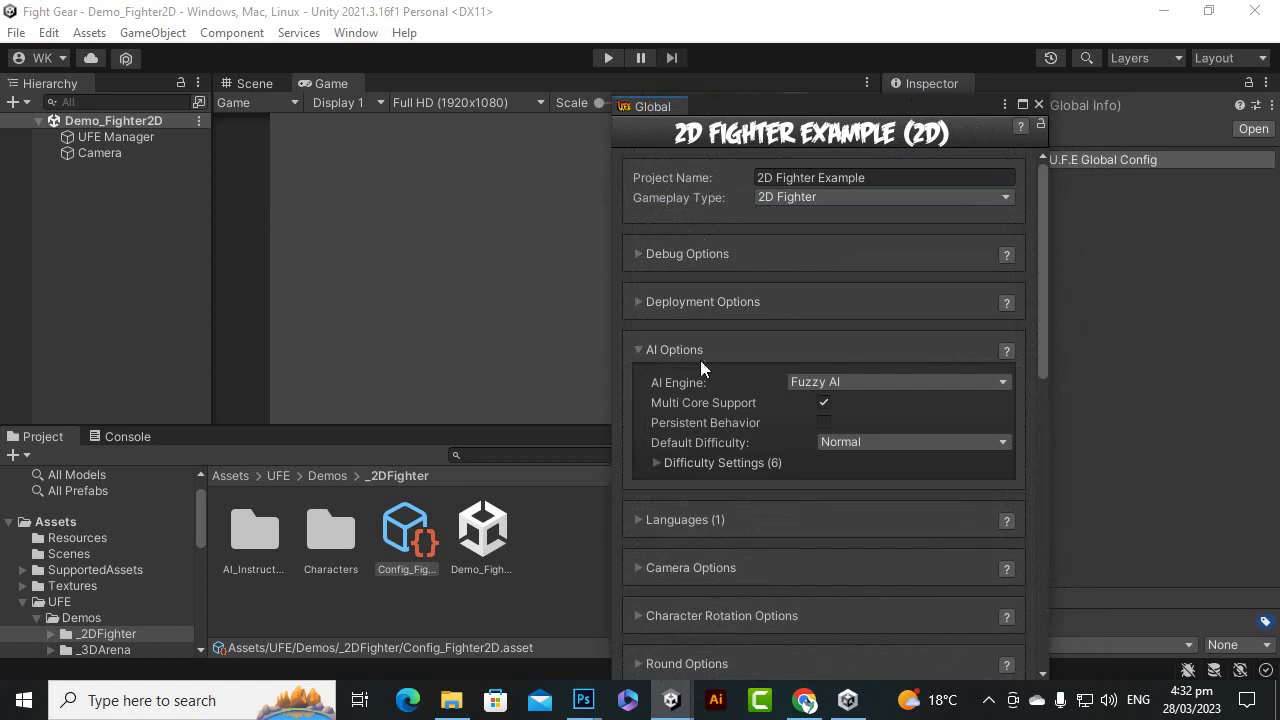
left_click(853, 384)
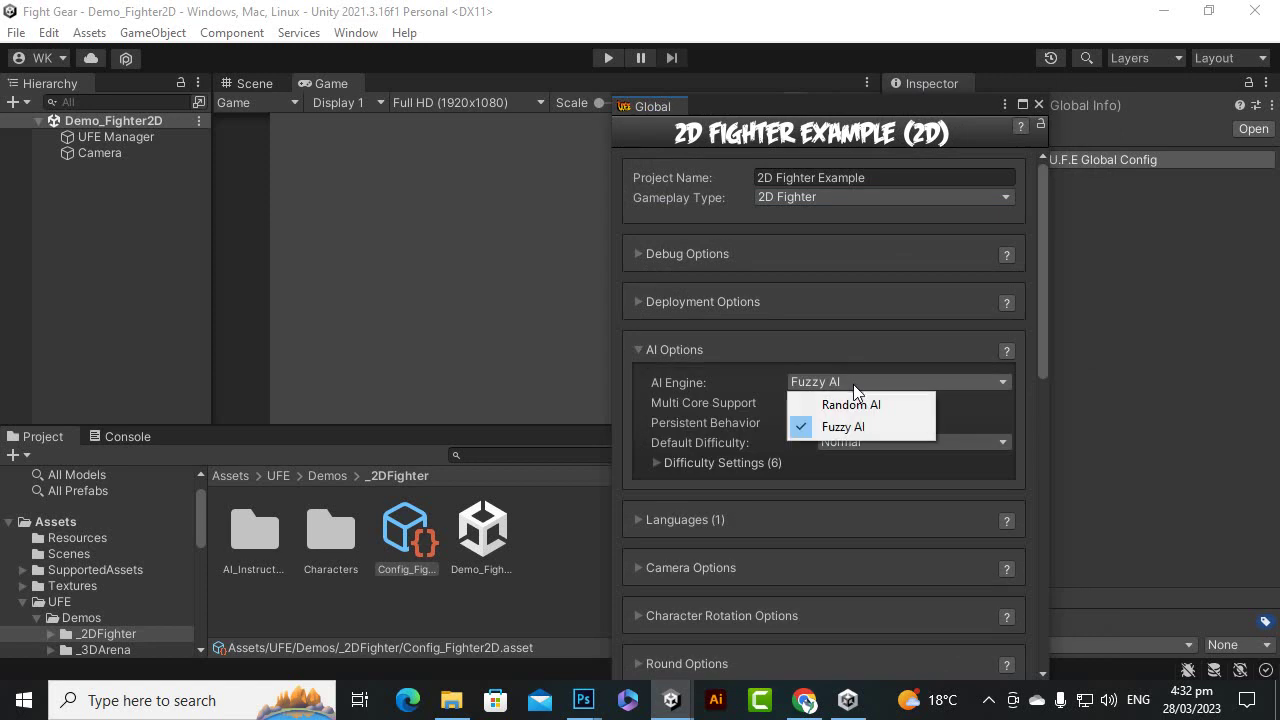
left_click(642, 349)
Step: Expand the Languages section and examine the English text entries used in the game
left_click(640, 398)
scroll(871, 420, "down", 5)
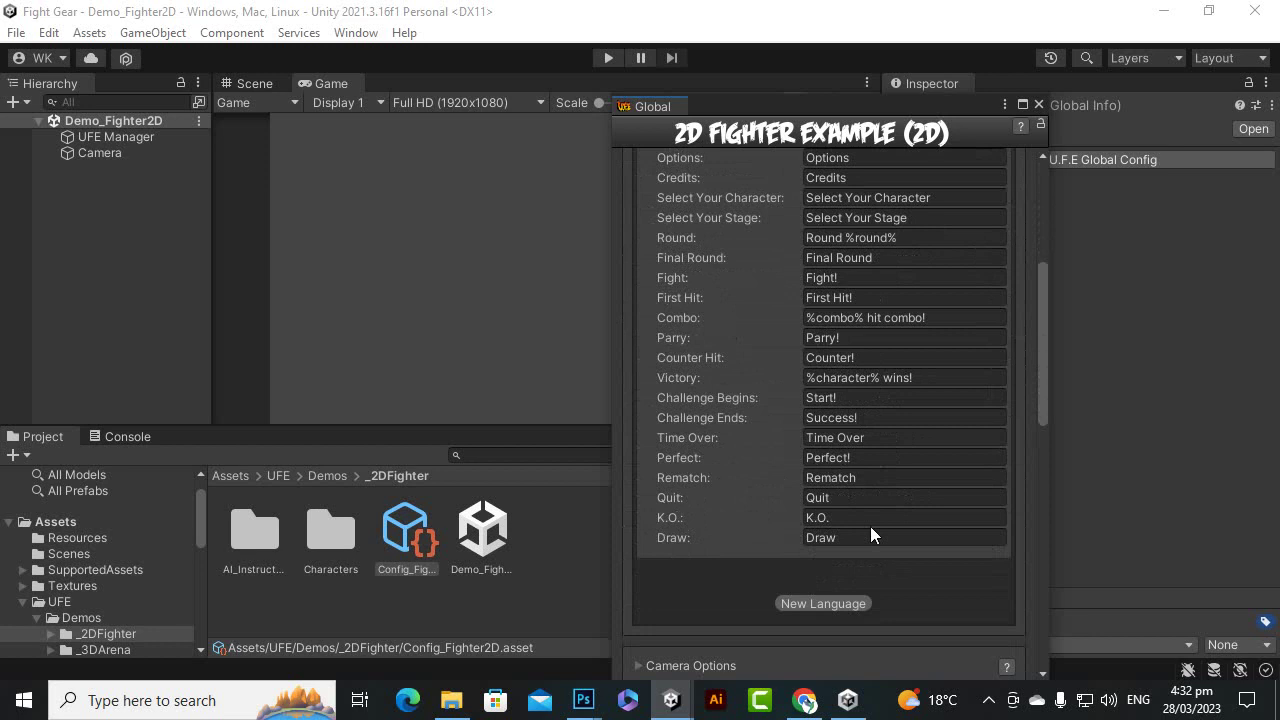
scroll(770, 540, "up", 3)
scroll(805, 468, "down", 2)
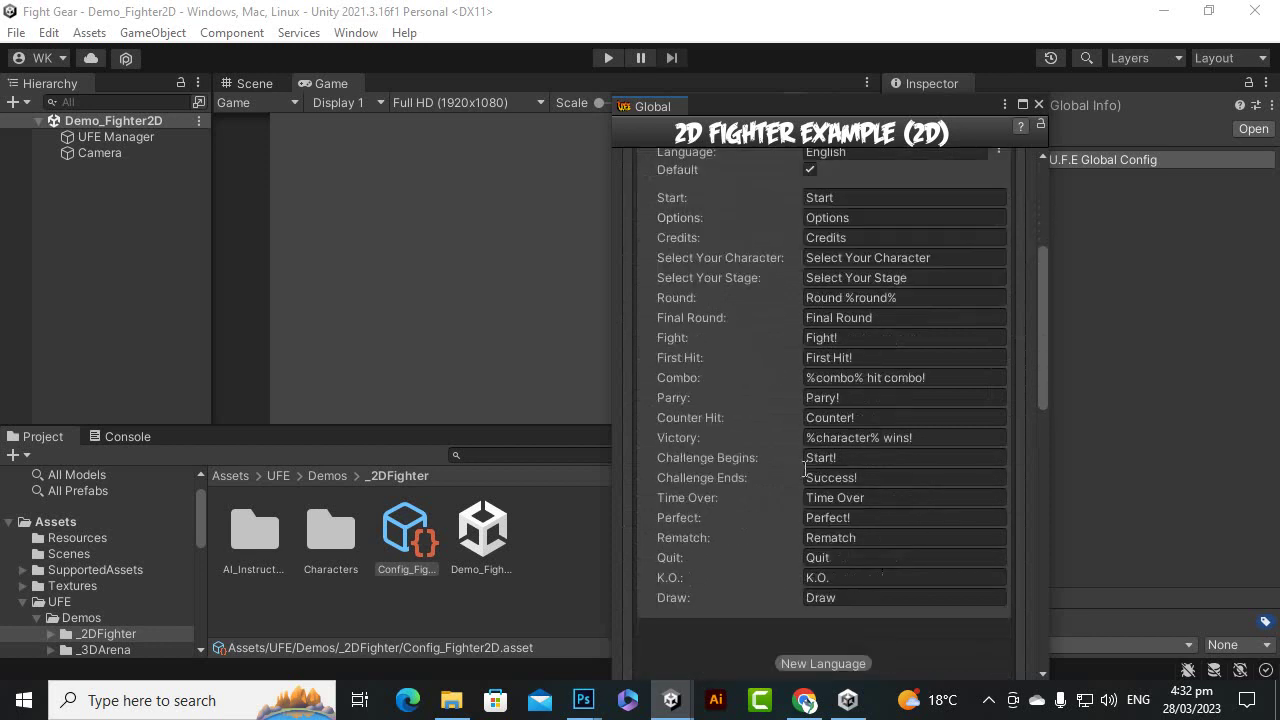
Step: Examine the distance, rotation and zoom settings under Camera Options, and collapse the Camera Options and Languages sections
scroll(805, 468, "down", 3)
left_click(637, 546)
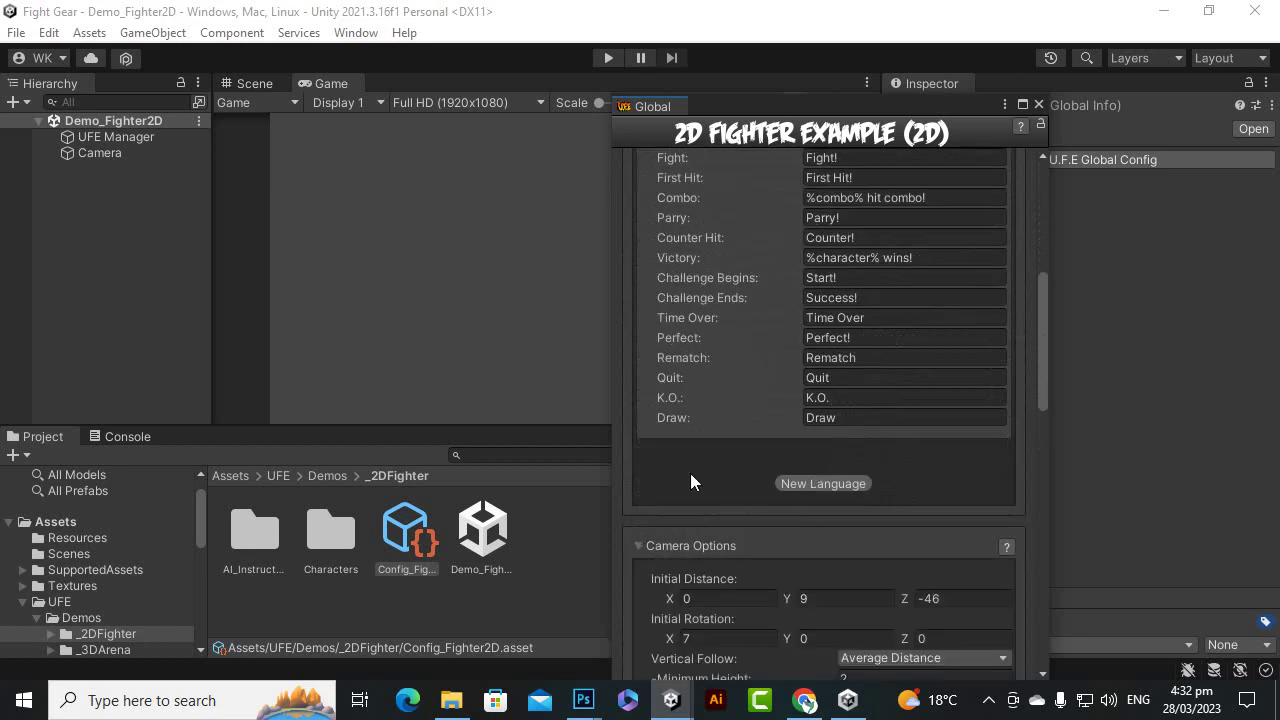
scroll(690, 473, "down", 4)
scroll(772, 476, "down", 5)
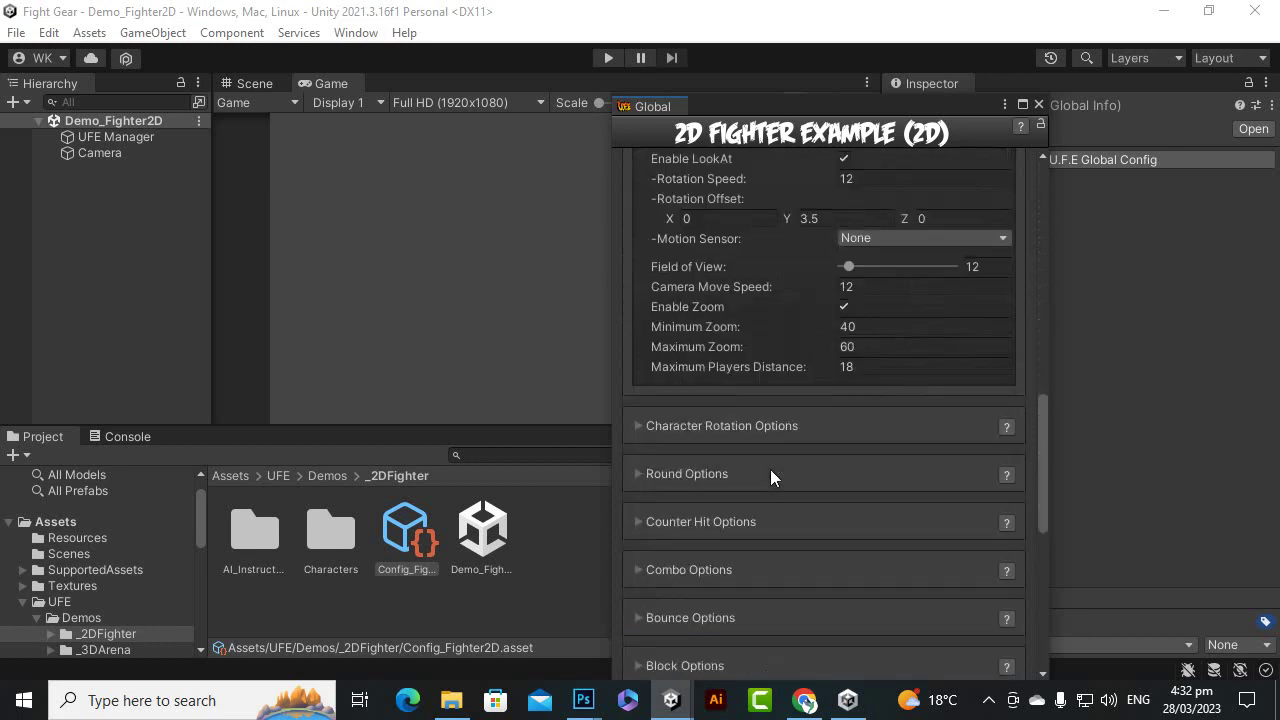
scroll(790, 448, "up", 6)
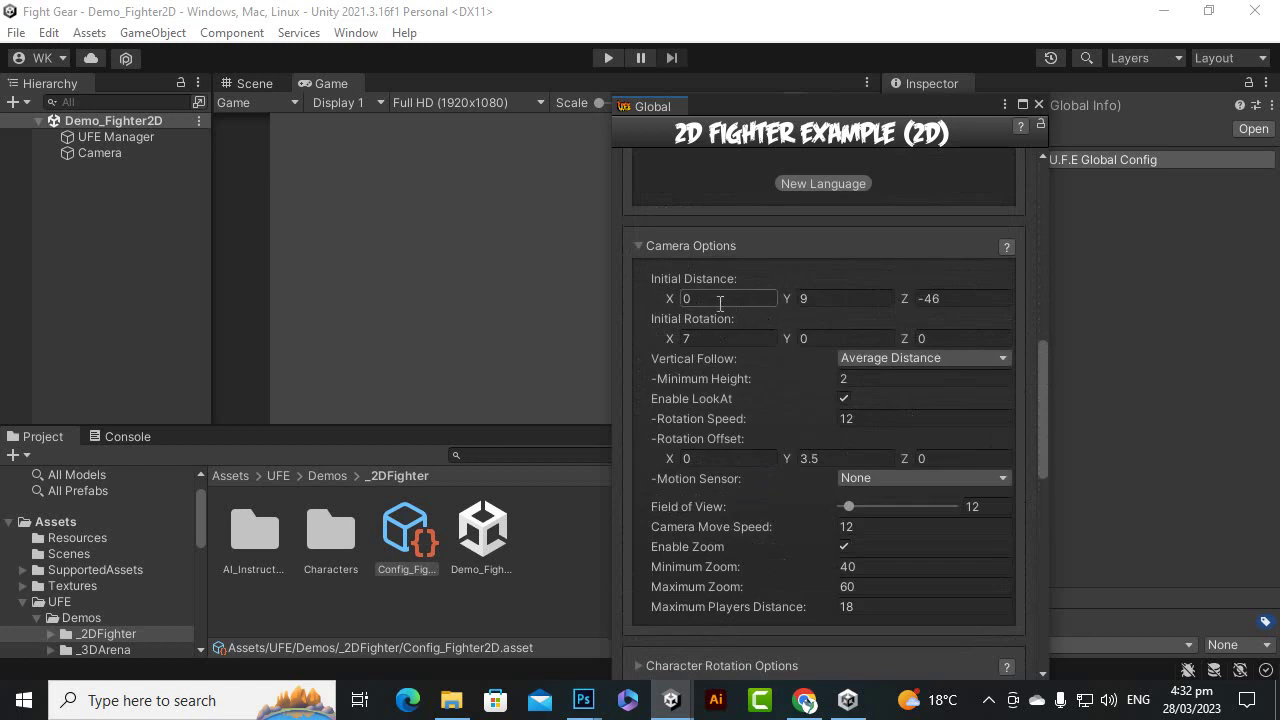
left_click(844, 340)
scroll(760, 396, "down", 5)
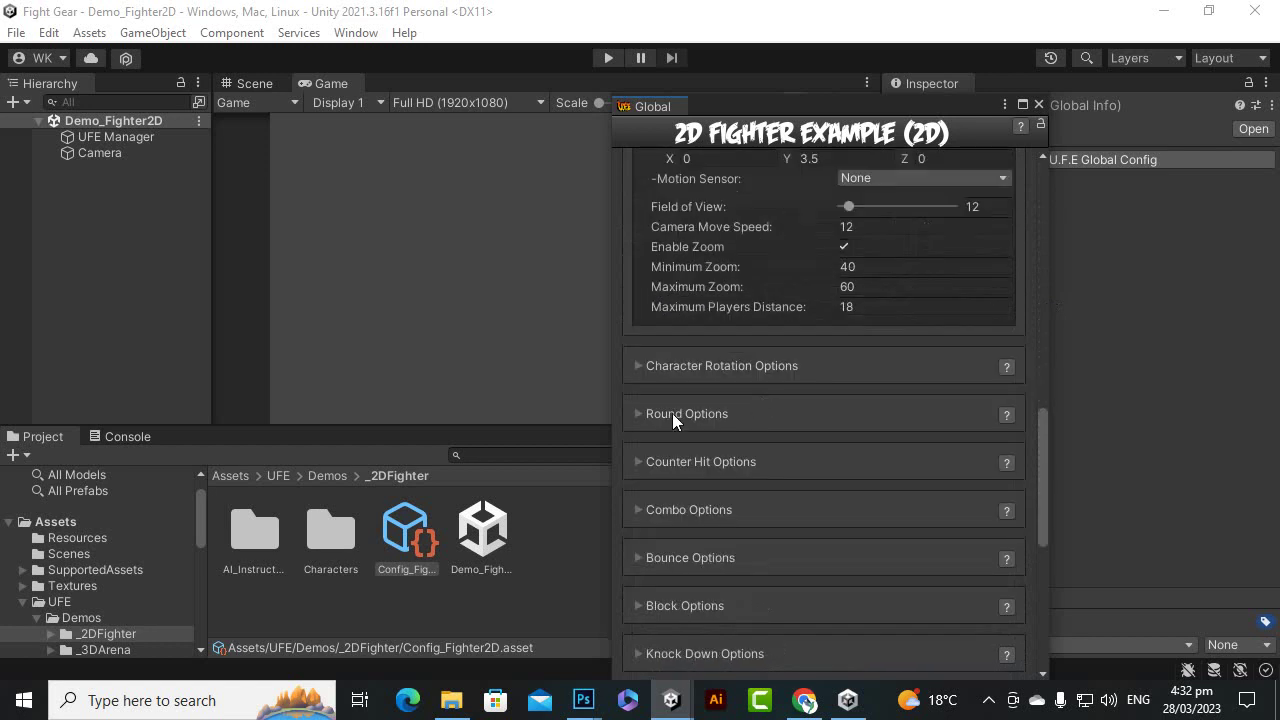
scroll(634, 368, "up", 8)
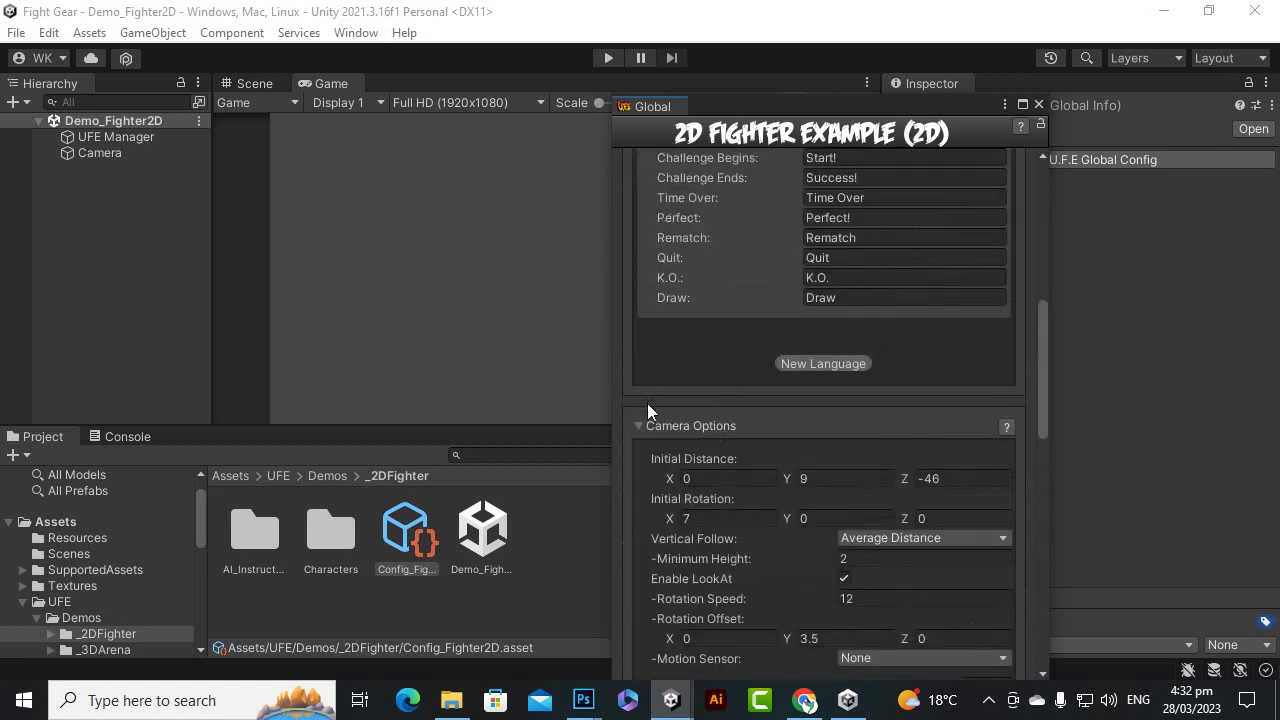
left_click(637, 424)
scroll(740, 462, "up", 10)
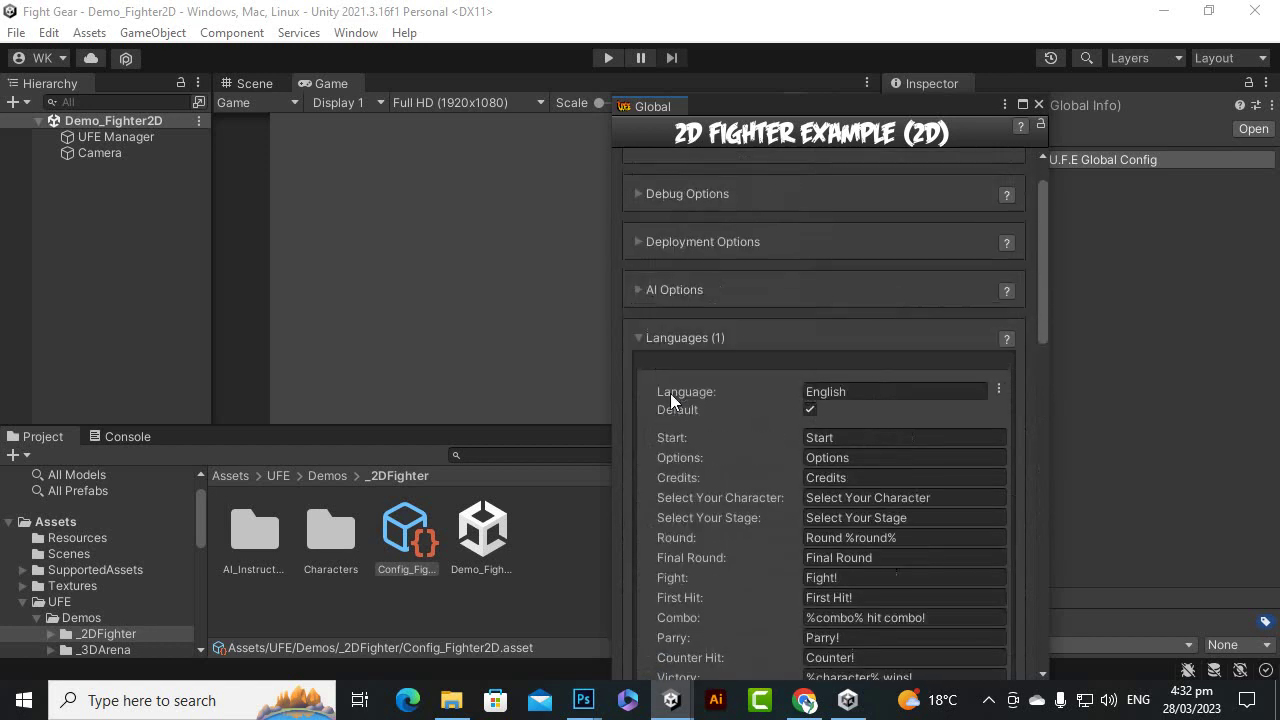
left_click(641, 339)
Step: Look briefly into the Counter Hit, Combo and Block Options sections, collapsing each one again
scroll(720, 360, "down", 3)
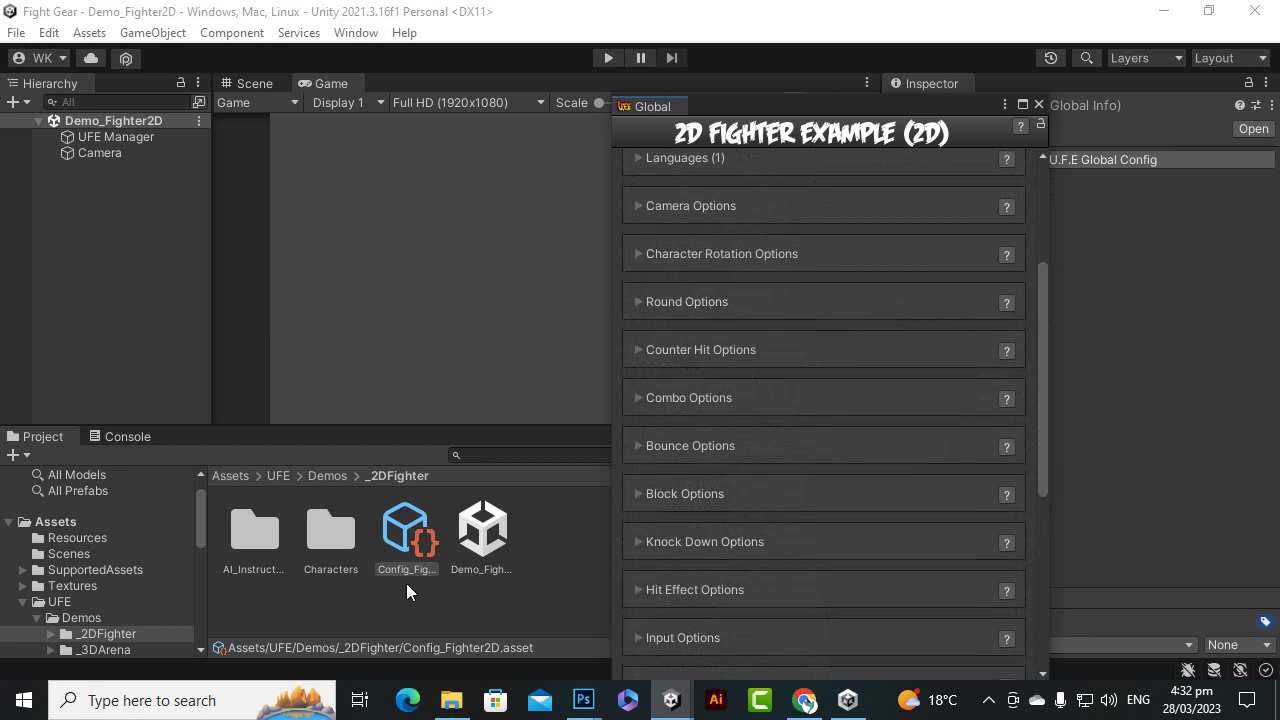
left_click(638, 352)
left_click(639, 353)
left_click(639, 399)
left_click(639, 399)
scroll(844, 428, "down", 2)
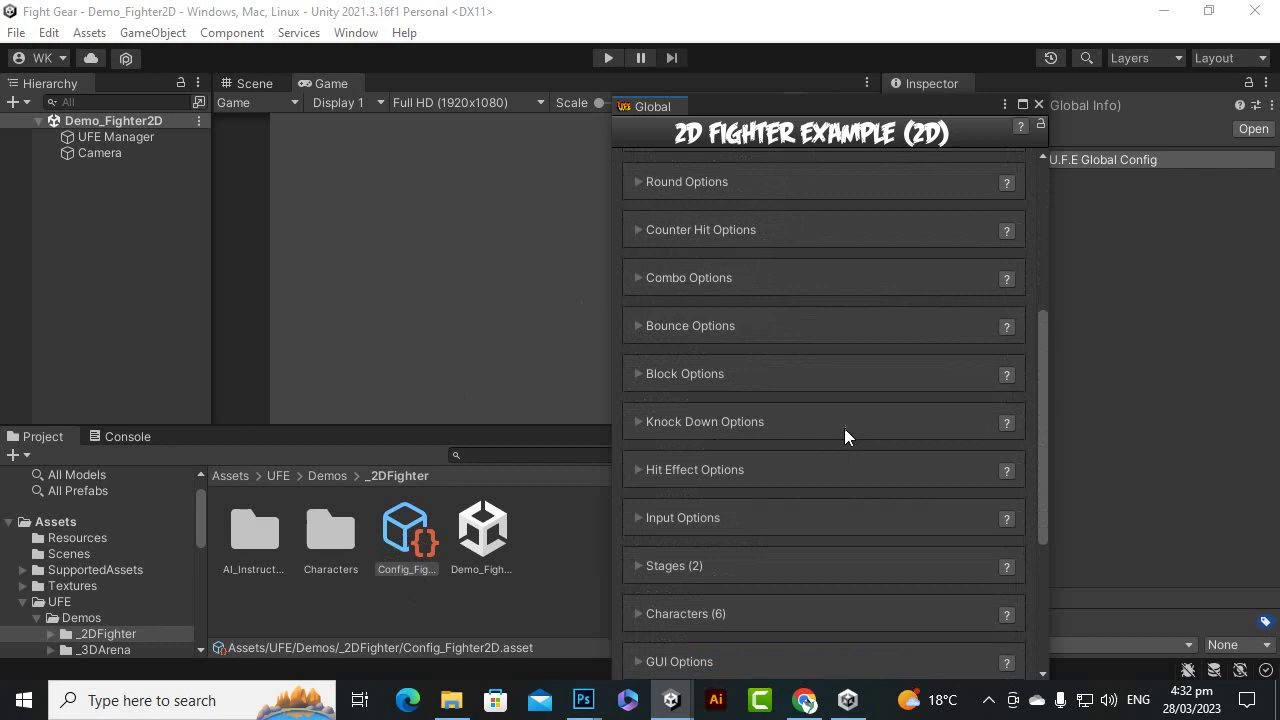
left_click(638, 374)
left_click(638, 374)
scroll(710, 408, "down", 2)
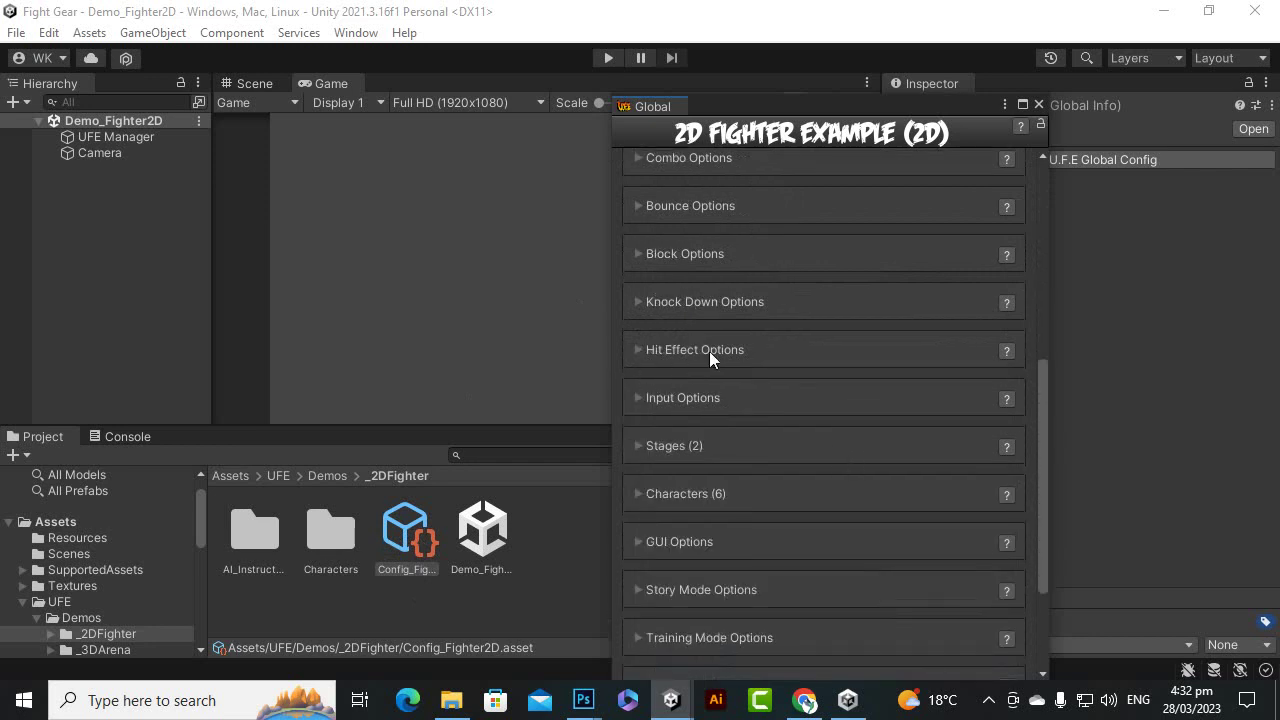
Step: Expand Input Options and review the available Input Manager choices without changing the selection
left_click(645, 399)
scroll(760, 450, "down", 1)
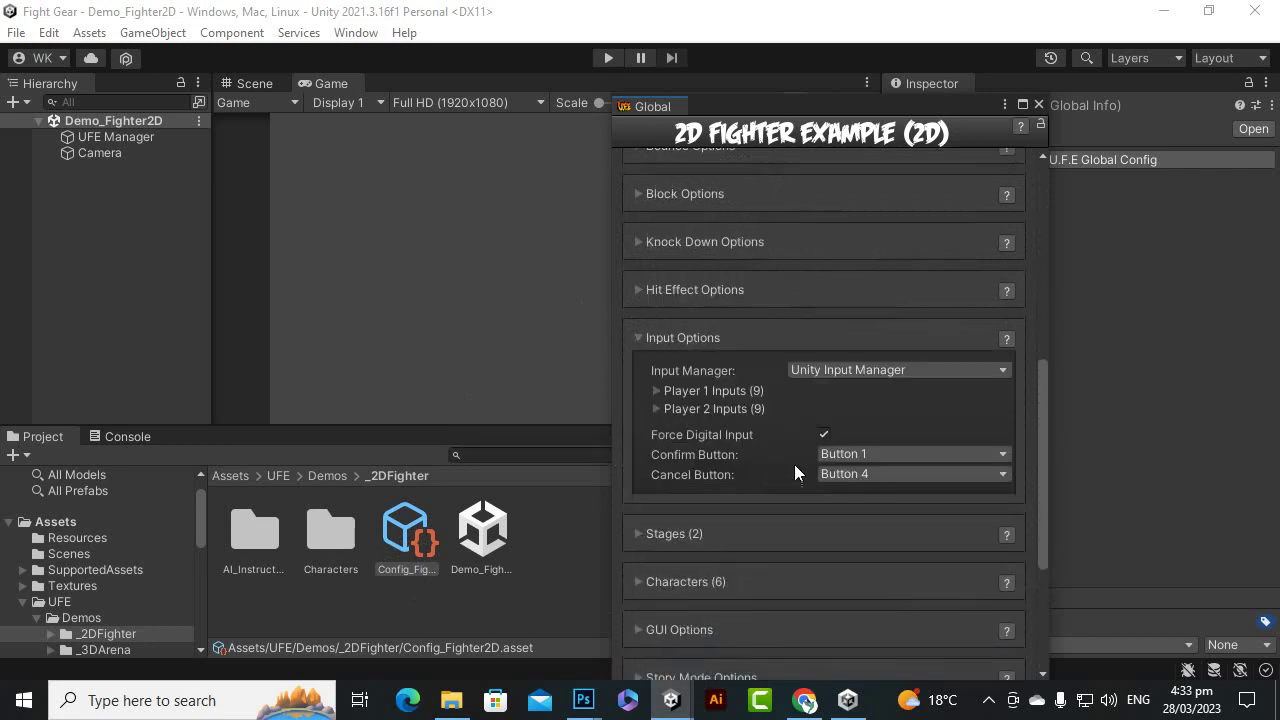
left_click(884, 371)
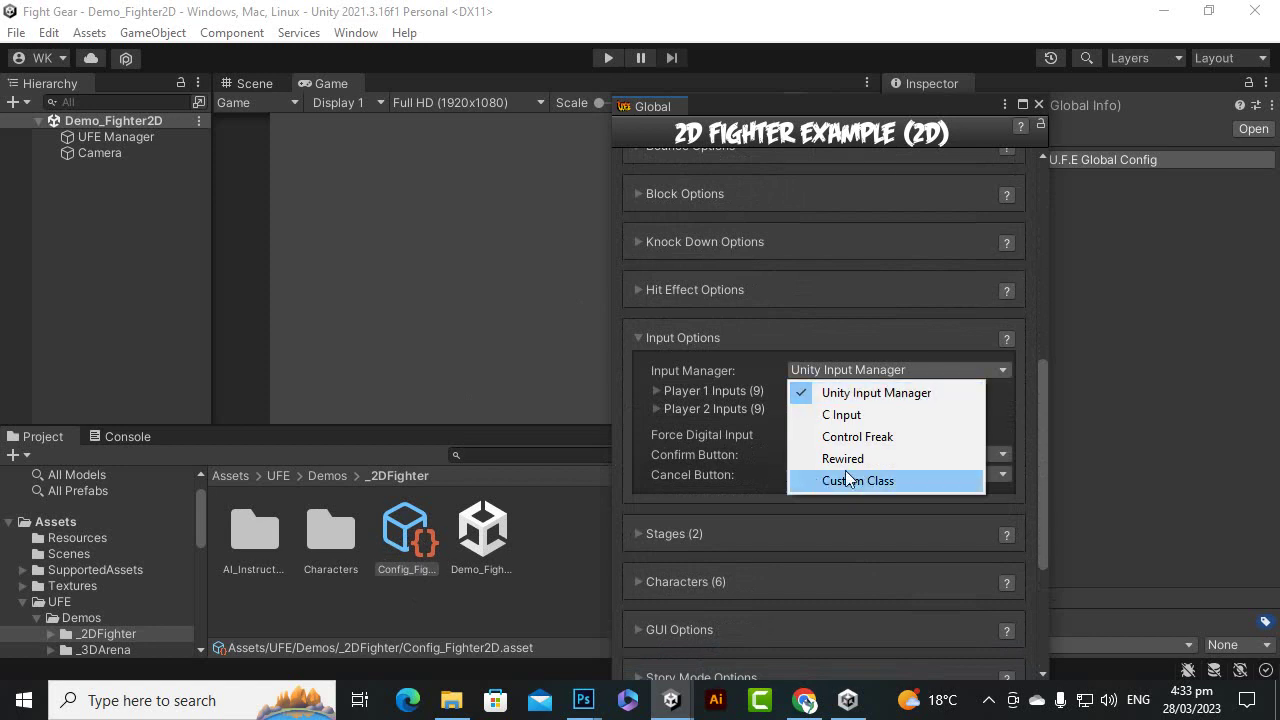
left_click(1040, 451)
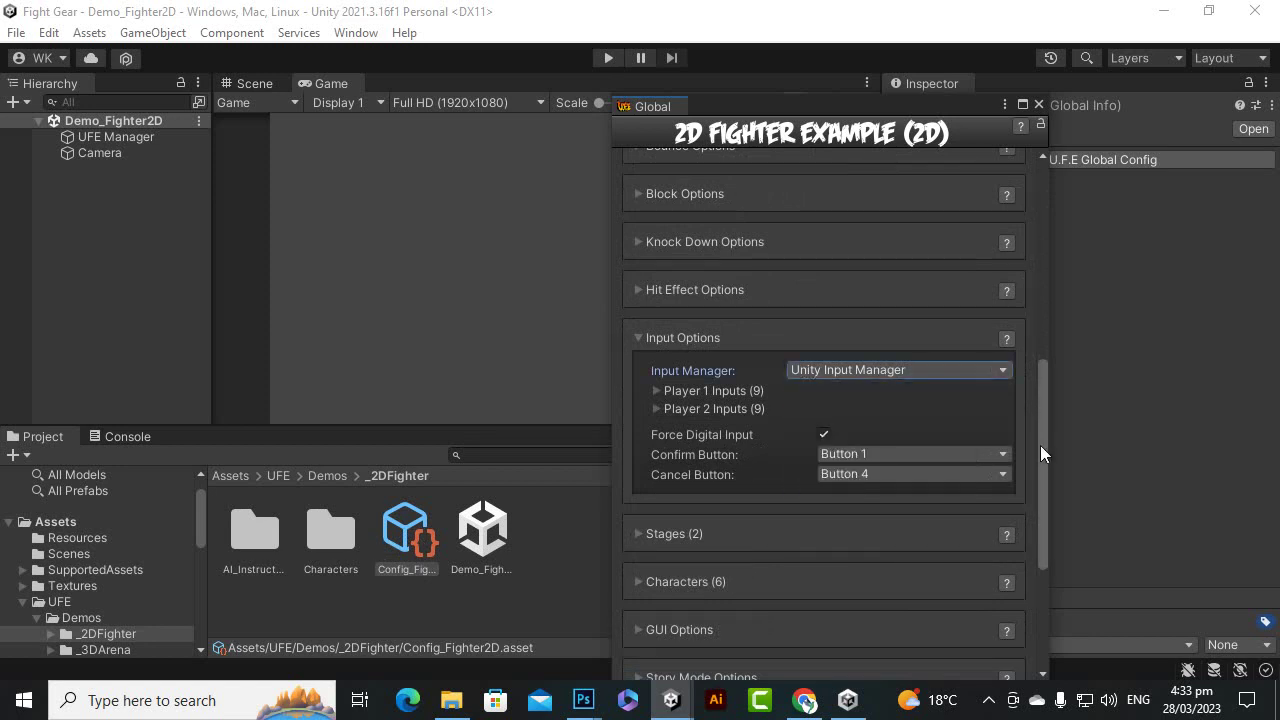
Step: Expand Player 1 Inputs and examine the horizontal and vertical axis references, locating the Axis Right Icon asset in the project
left_click(656, 391)
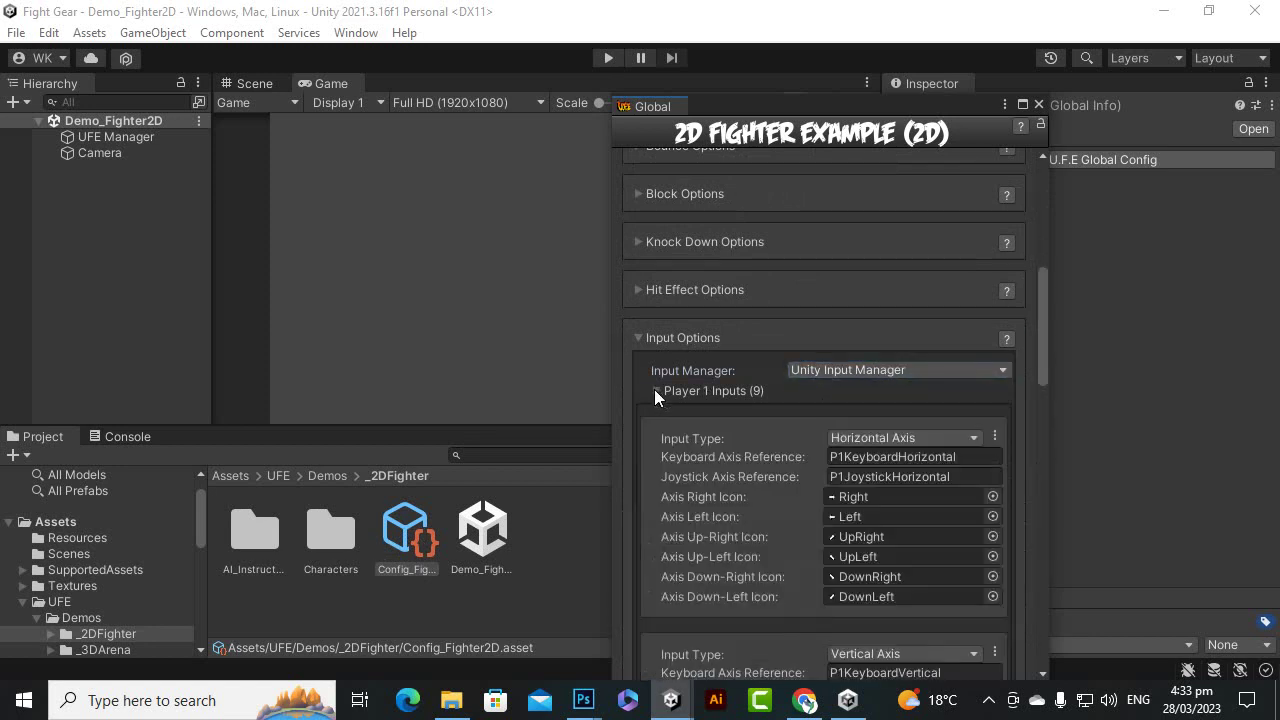
left_click(893, 496)
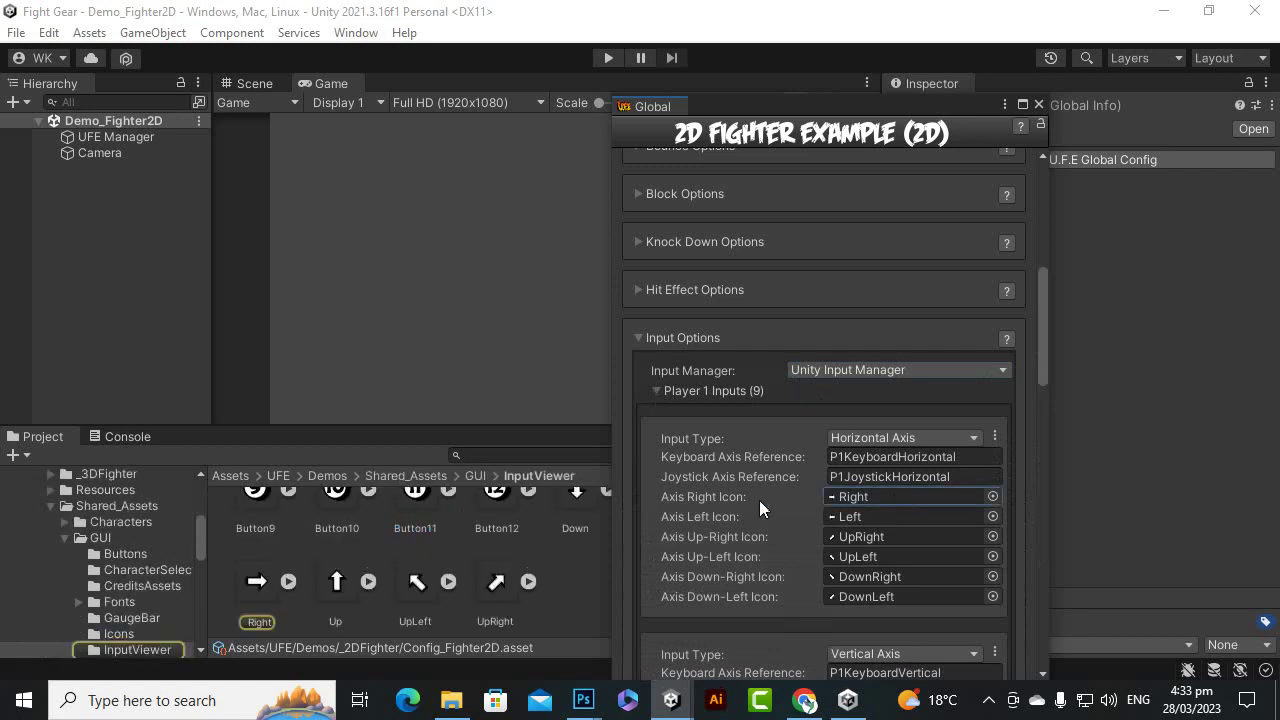
left_click(852, 456)
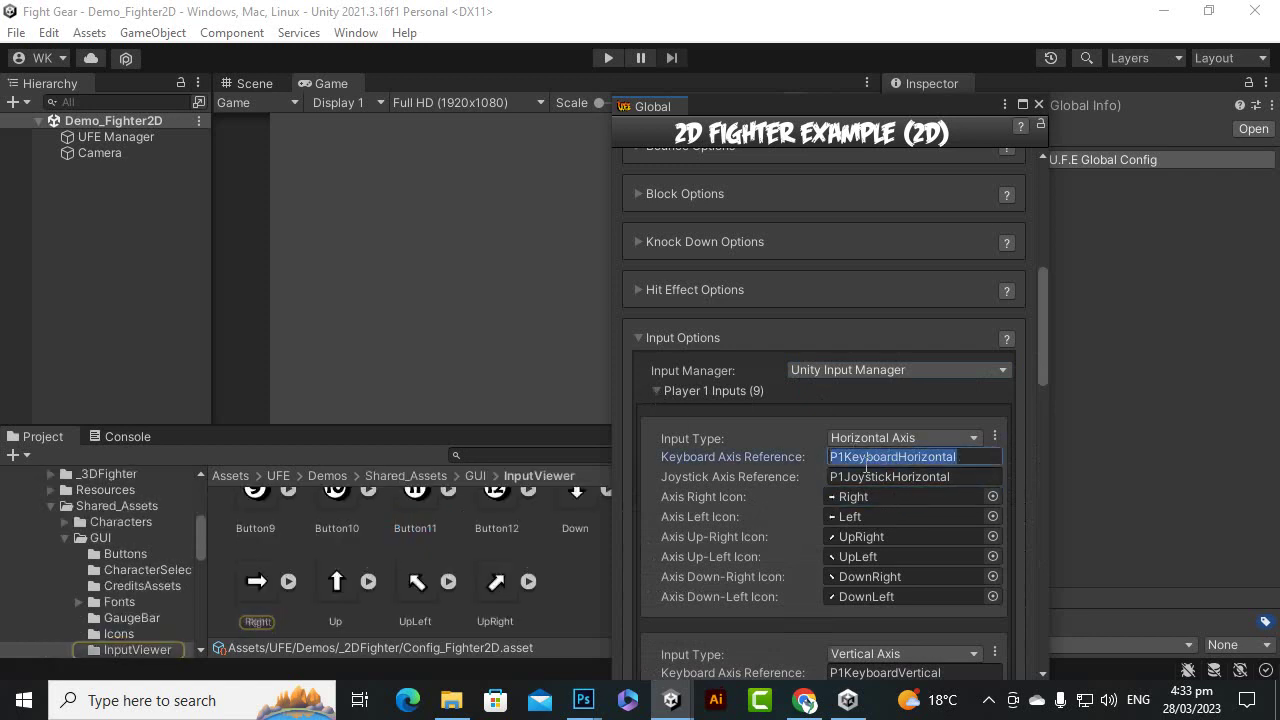
left_click(927, 476)
scroll(927, 476, "down", 3)
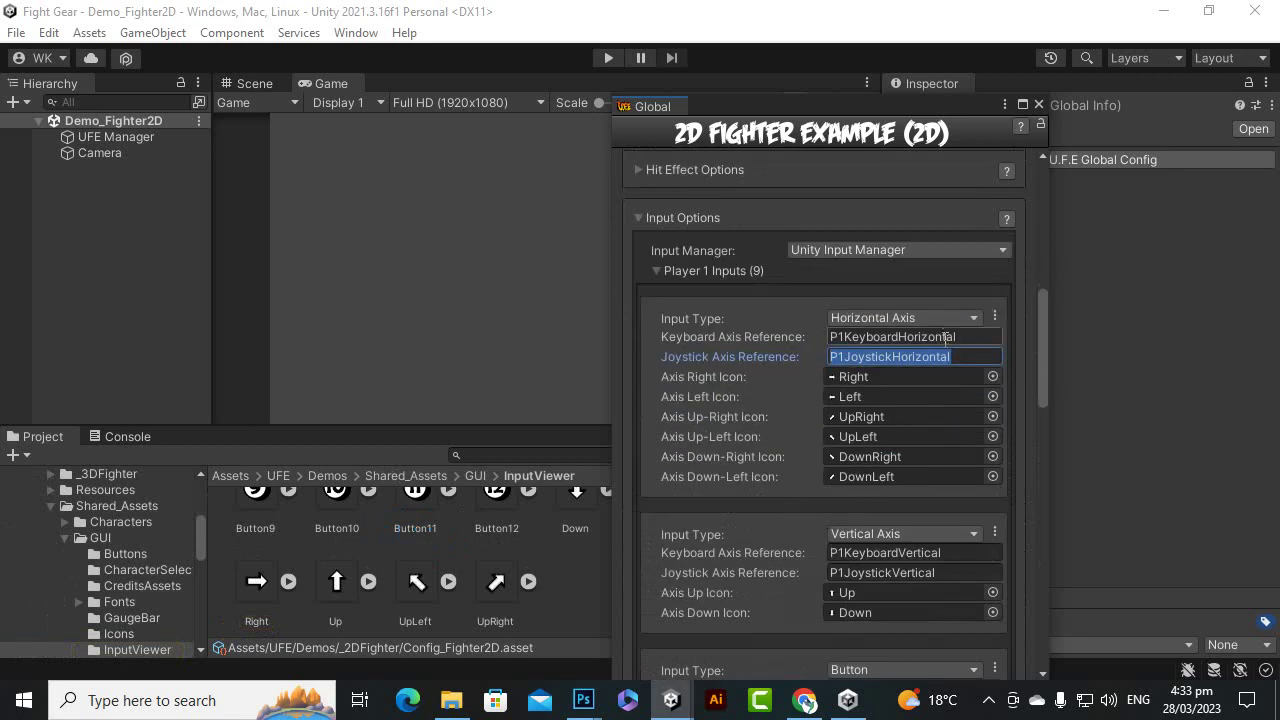
left_click(888, 555)
Step: Review Player 1's button inputs from Button 1 through Start, and collapse the Input Options section
scroll(833, 500, "down", 7)
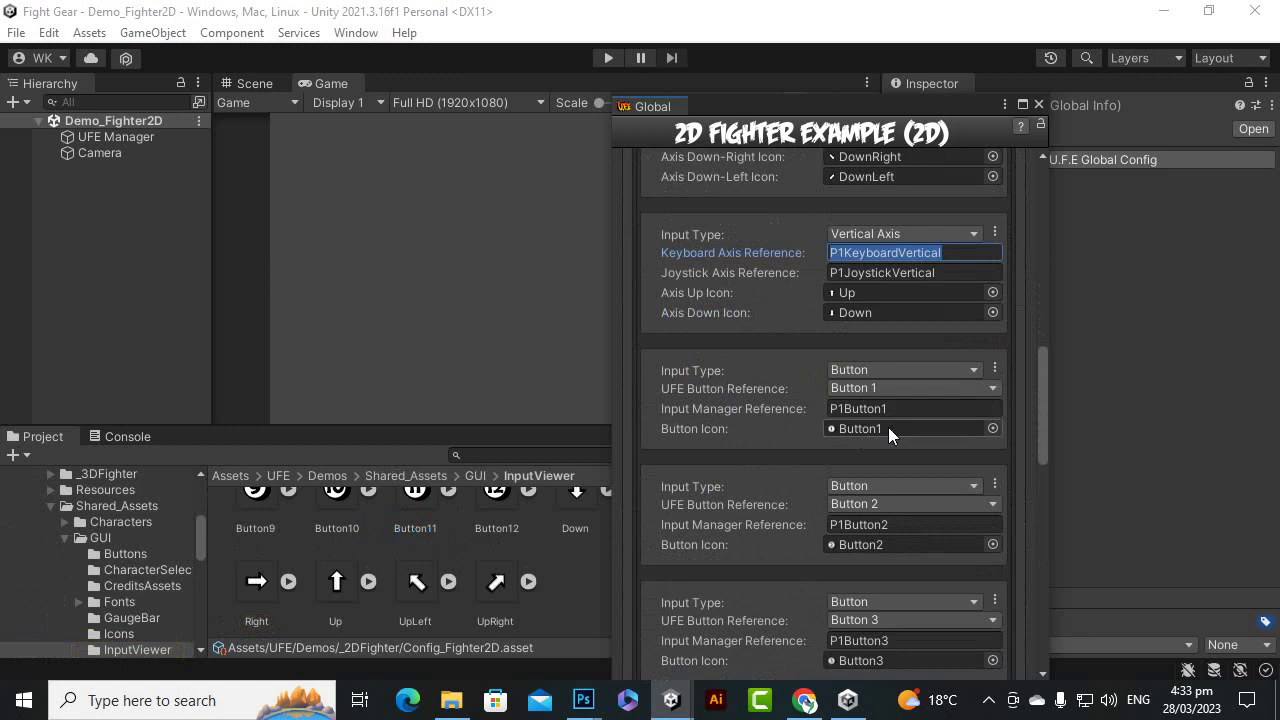
scroll(792, 478, "down", 4)
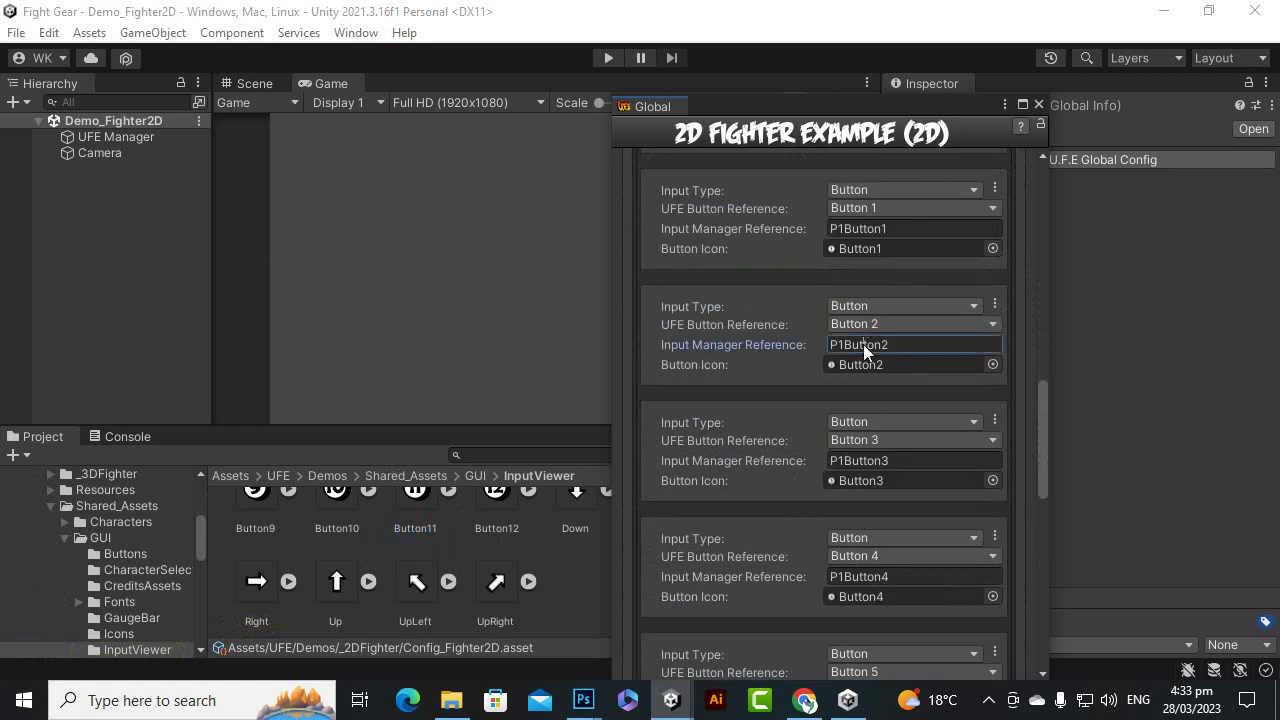
left_click(895, 345)
scroll(922, 553, "down", 4)
scroll(922, 553, "down", 5)
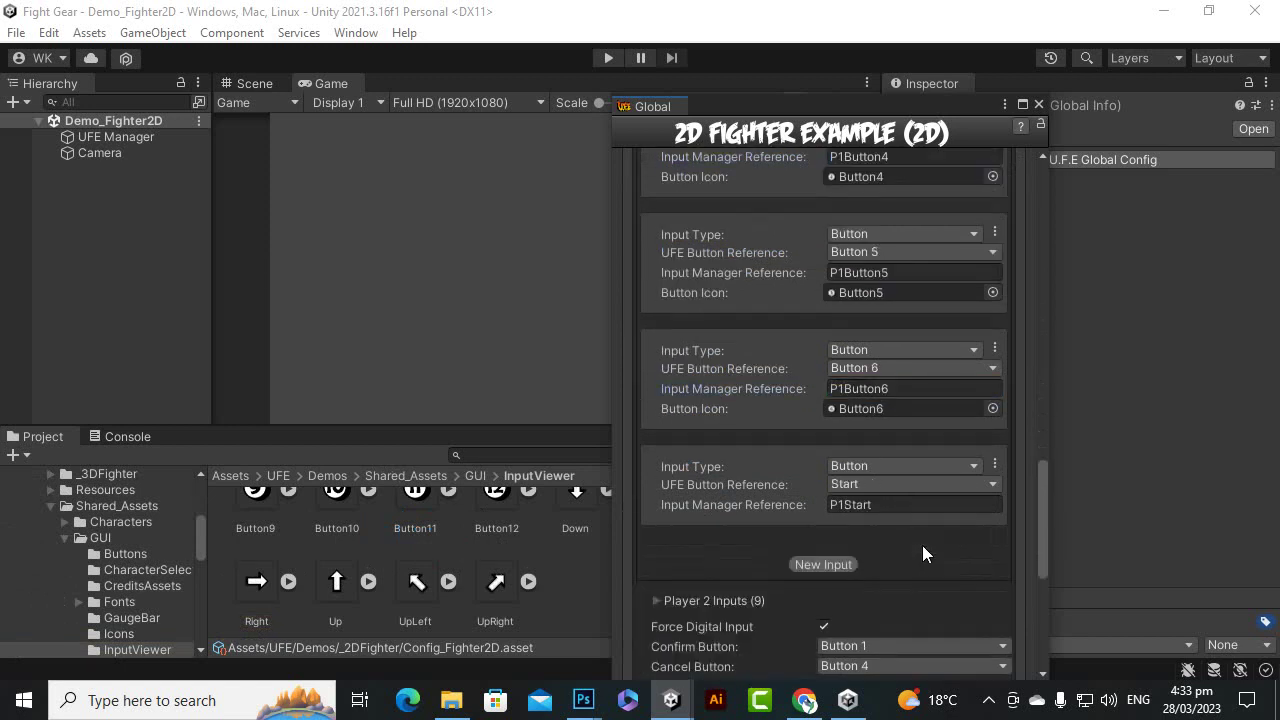
scroll(922, 553, "down", 5)
scroll(922, 553, "up", 5)
scroll(922, 545, "up", 20)
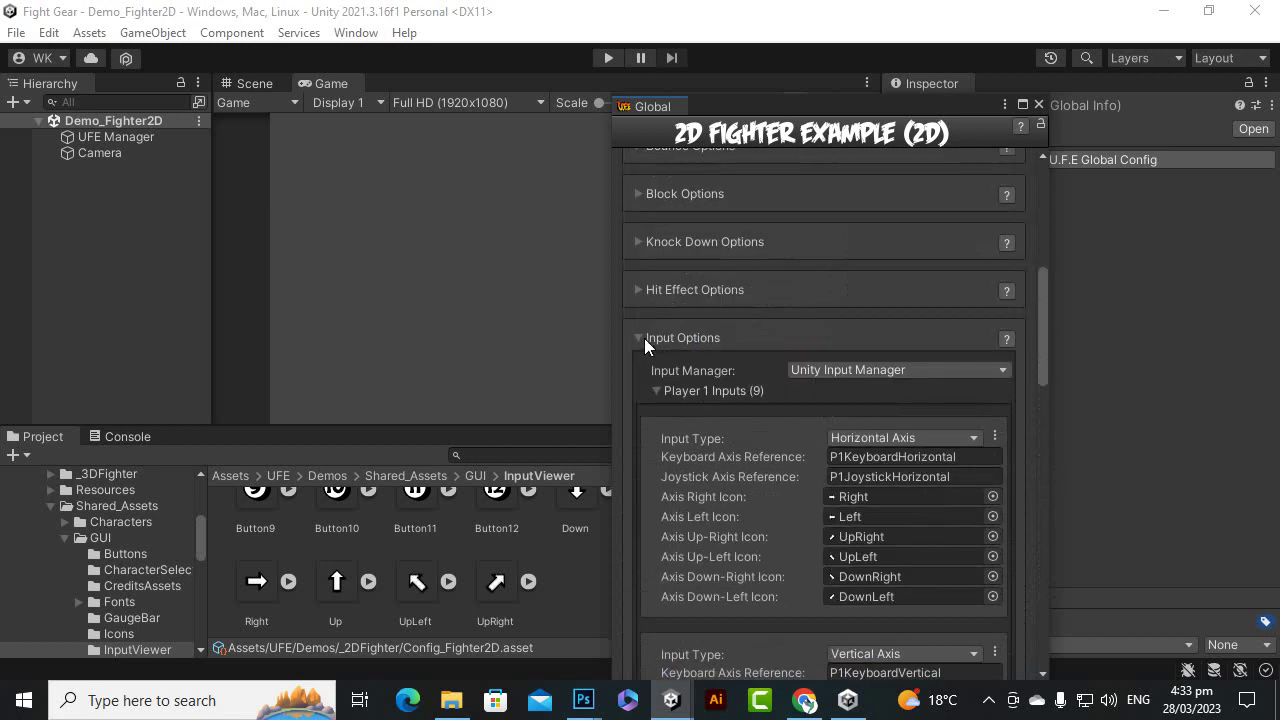
left_click(644, 338)
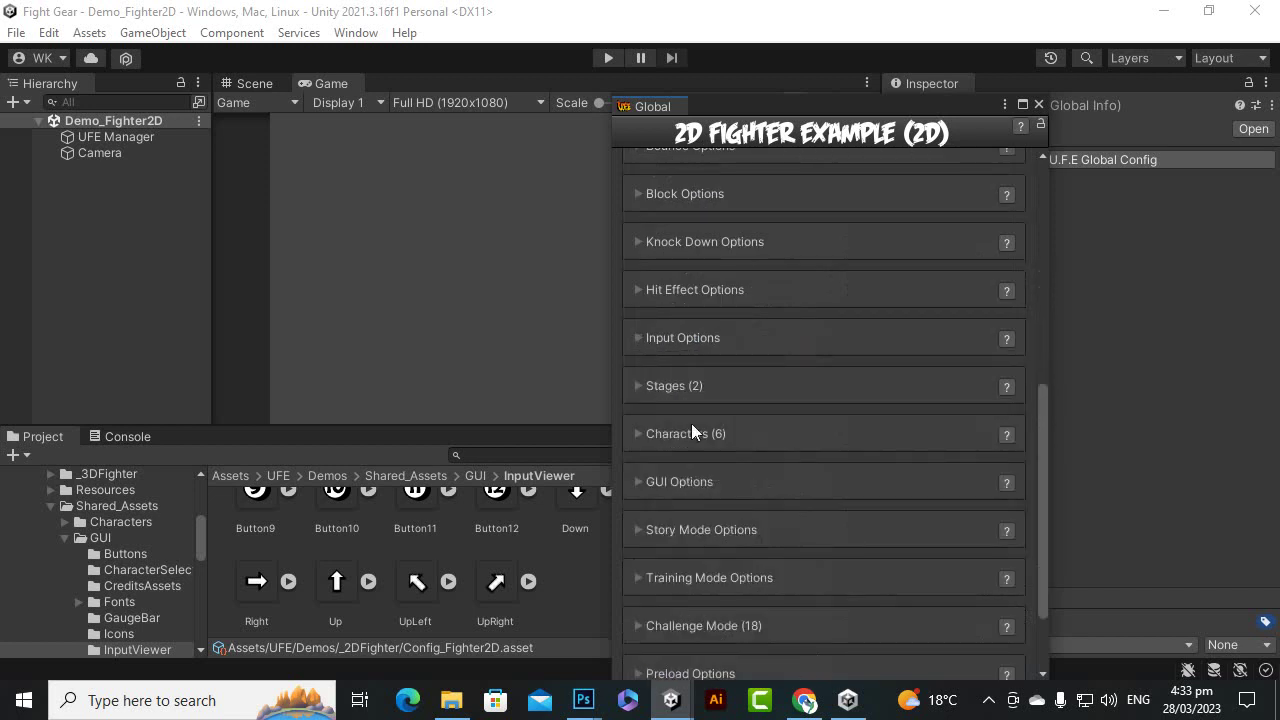
Step: Expand Stages to examine the Training Room prefab and scene entries, and collapse the section again
left_click(633, 385)
scroll(936, 557, "down", 3)
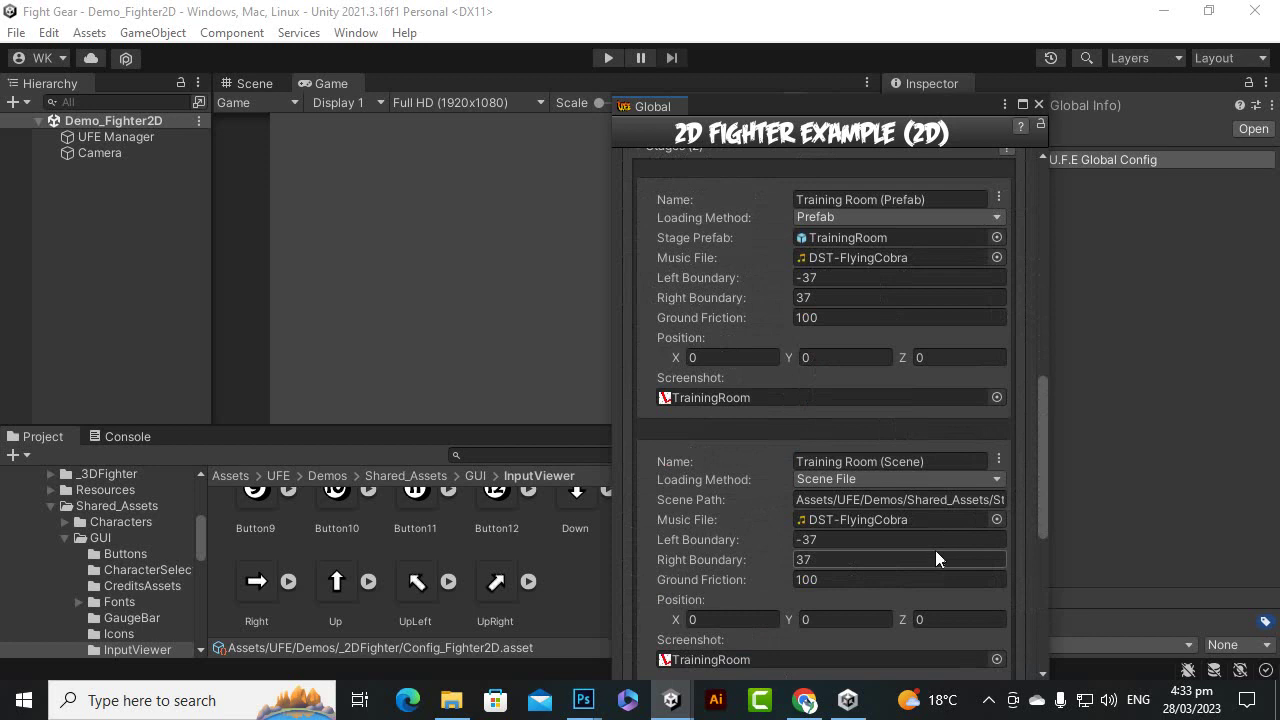
scroll(936, 557, "down", 5)
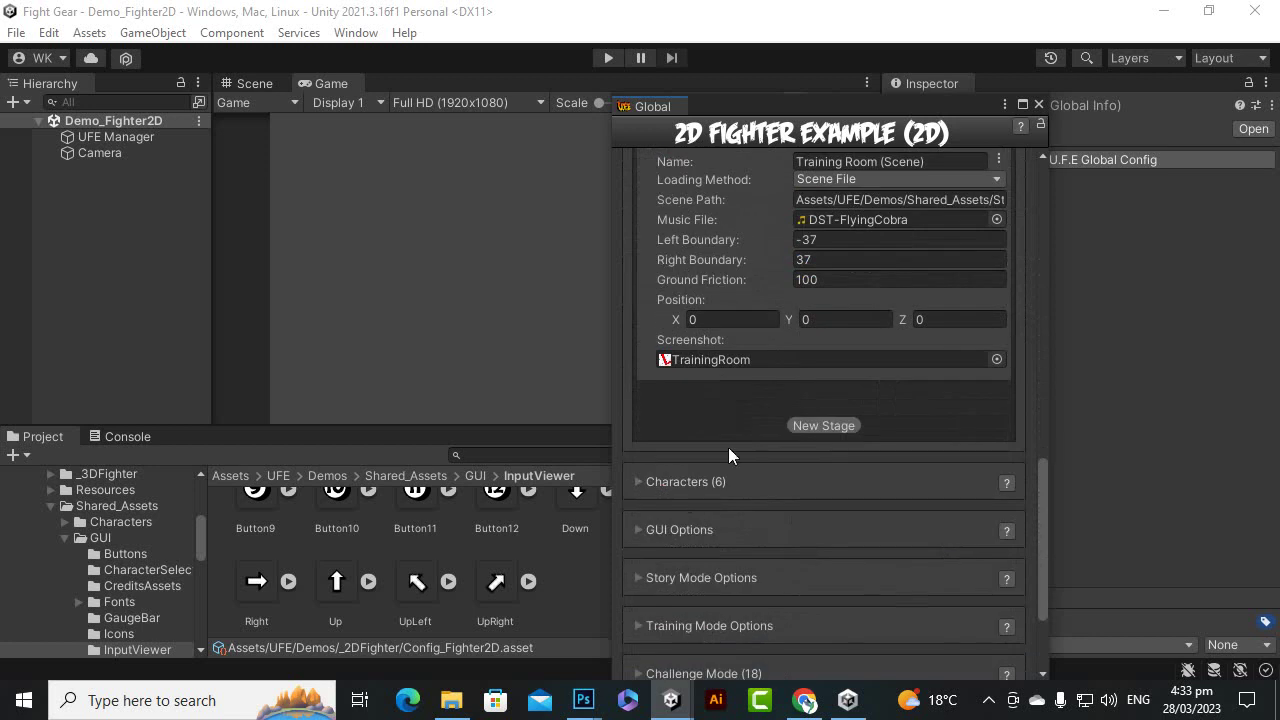
scroll(728, 447, "up", 8)
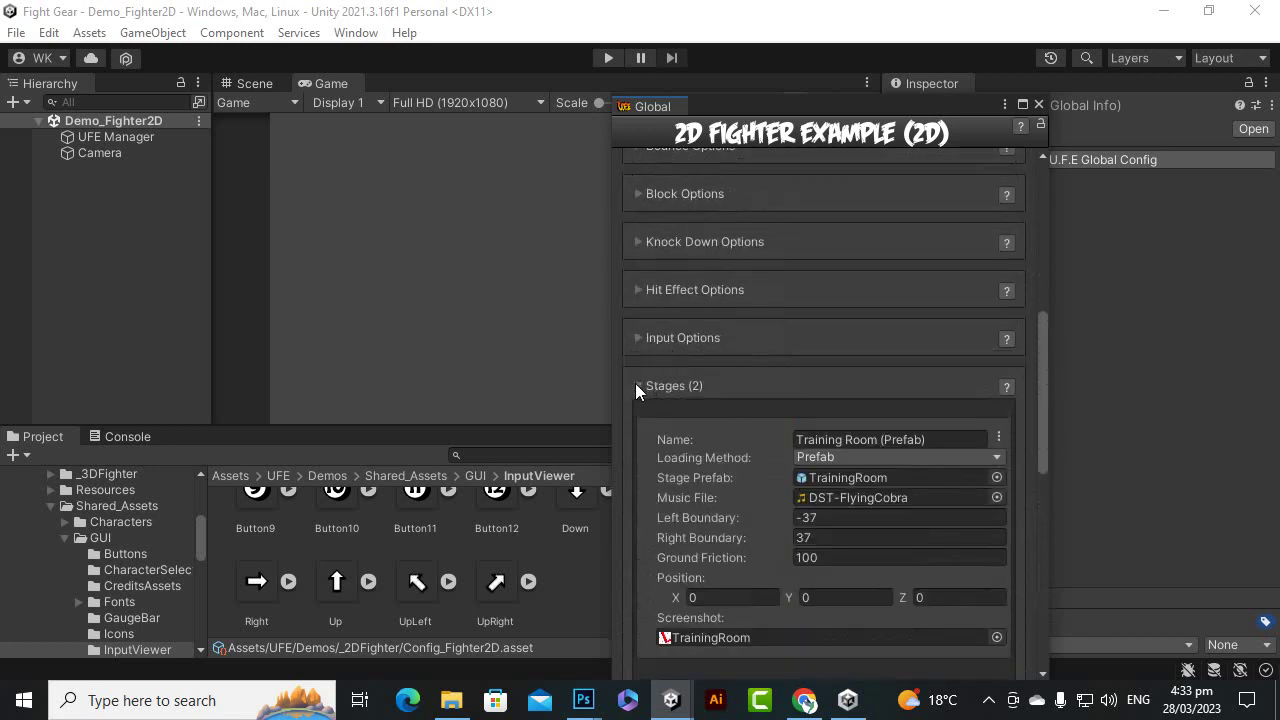
left_click(635, 386)
scroll(647, 375, "down", 2)
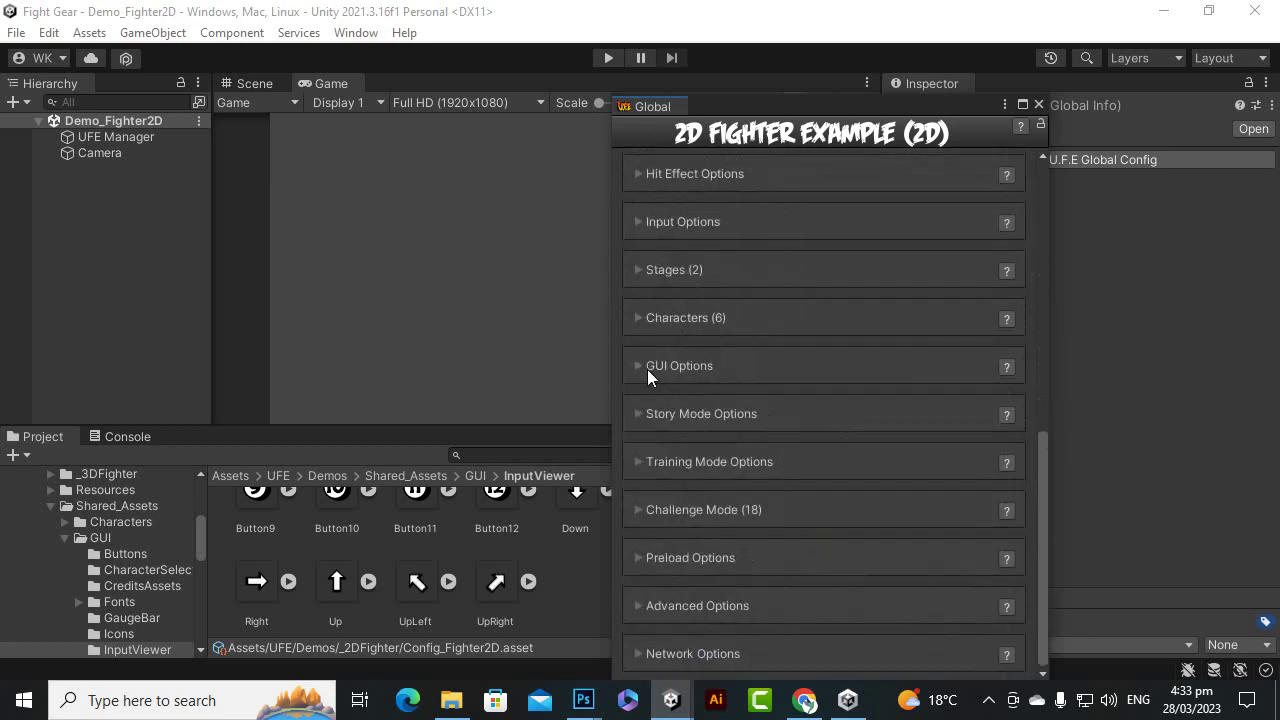
Step: Expand Characters to review the assigned character files, and collapse the section again
left_click(641, 317)
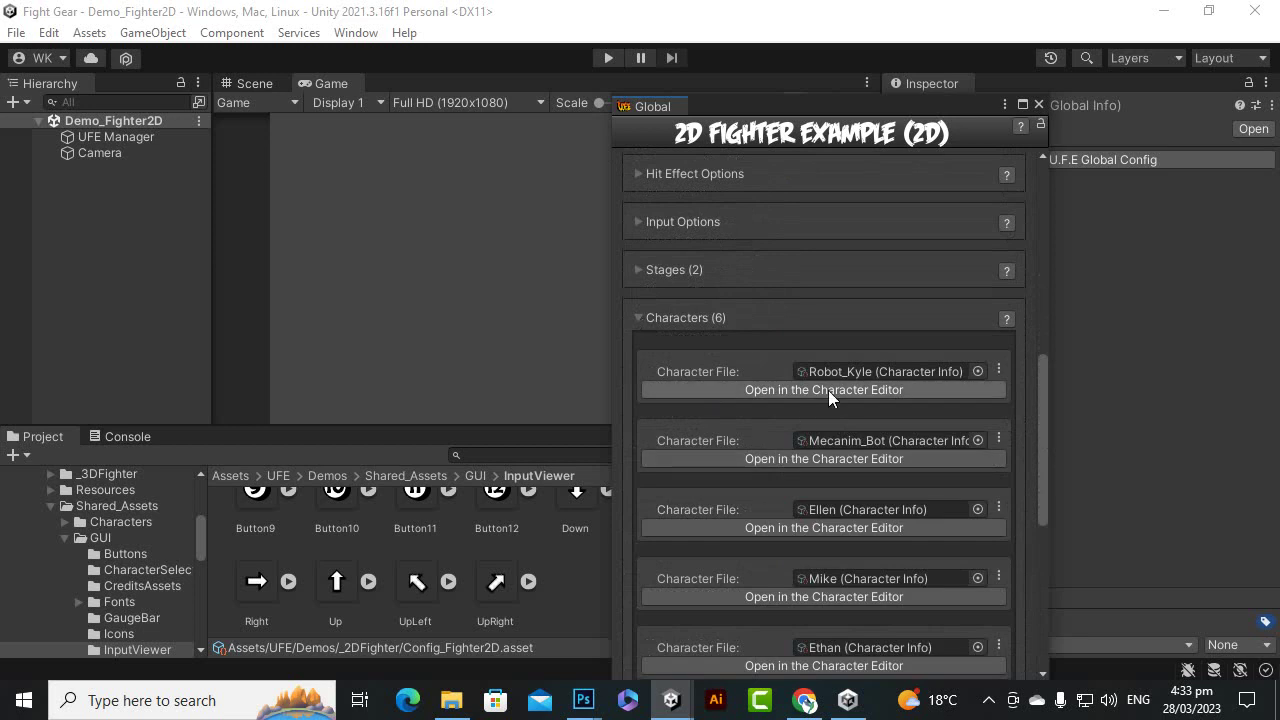
scroll(828, 390, "down", 3)
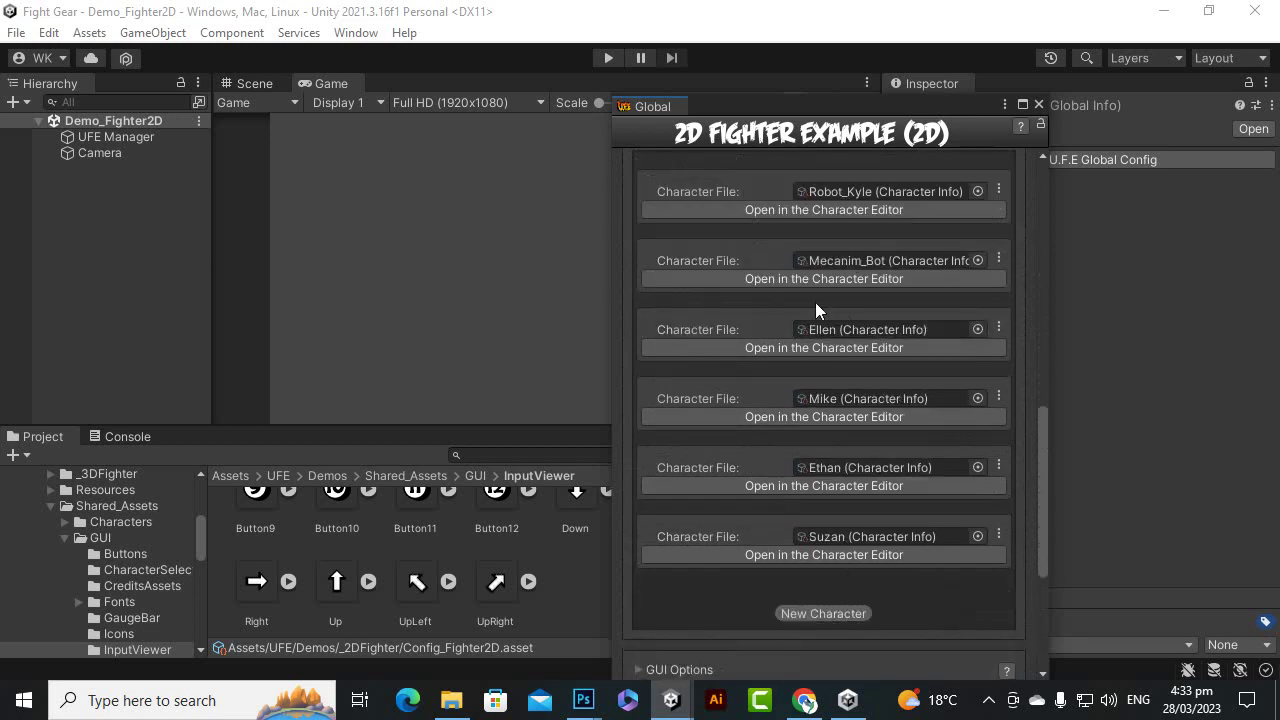
scroll(815, 302, "up", 4)
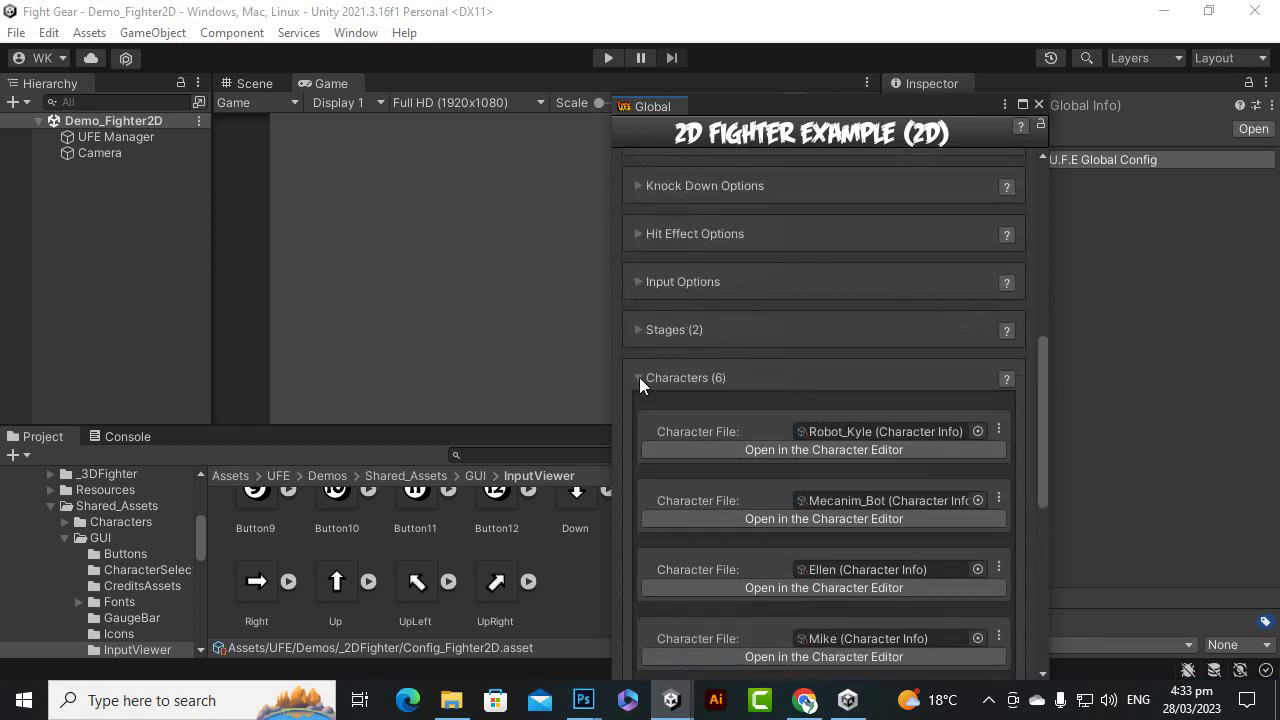
left_click(639, 377)
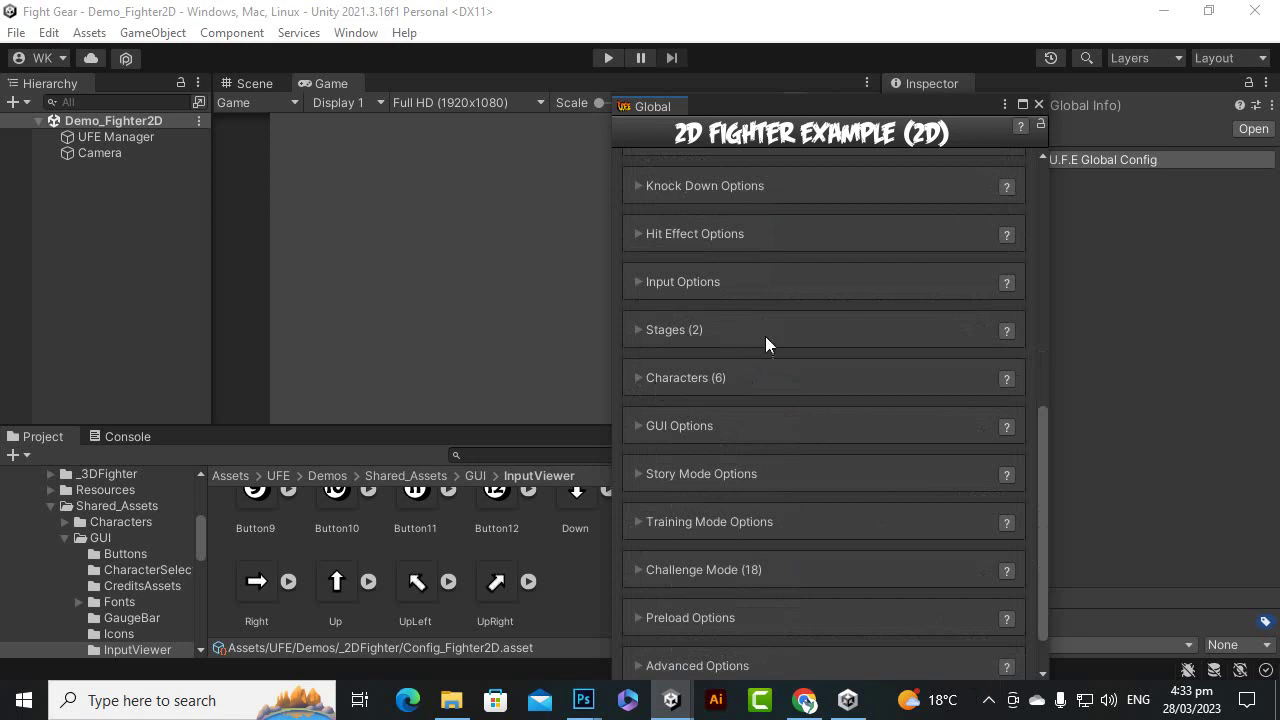
scroll(843, 360, "down", 1)
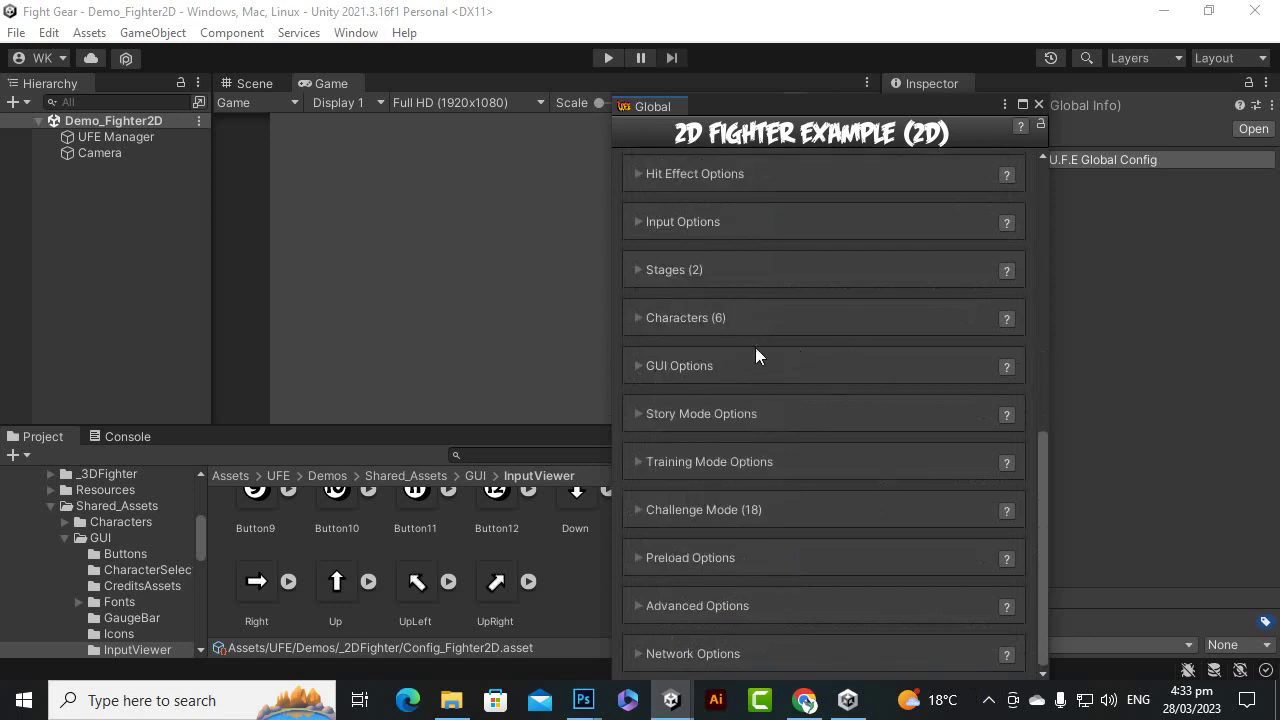
Step: Expand GUI Options and its Screens list, and examine the canvas settings and the screens assigned to each game mode
left_click(639, 366)
scroll(730, 485, "down", 4)
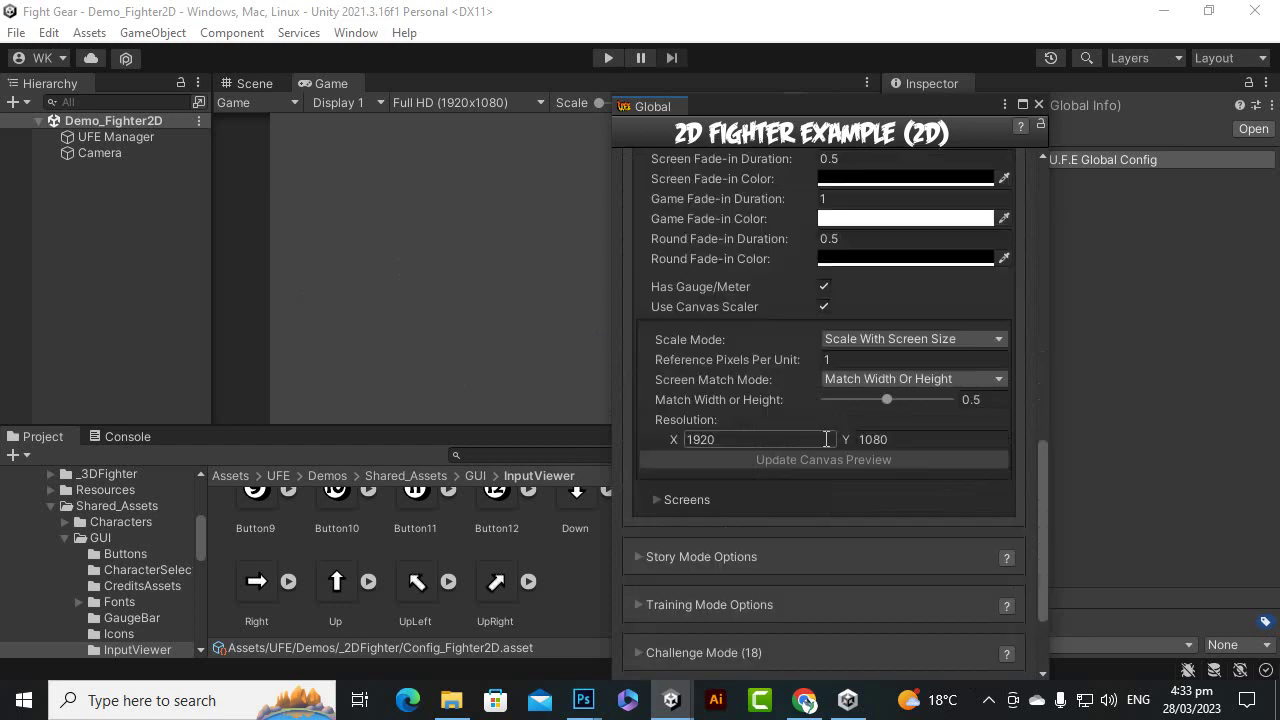
left_click(655, 500)
scroll(809, 391, "down", 14)
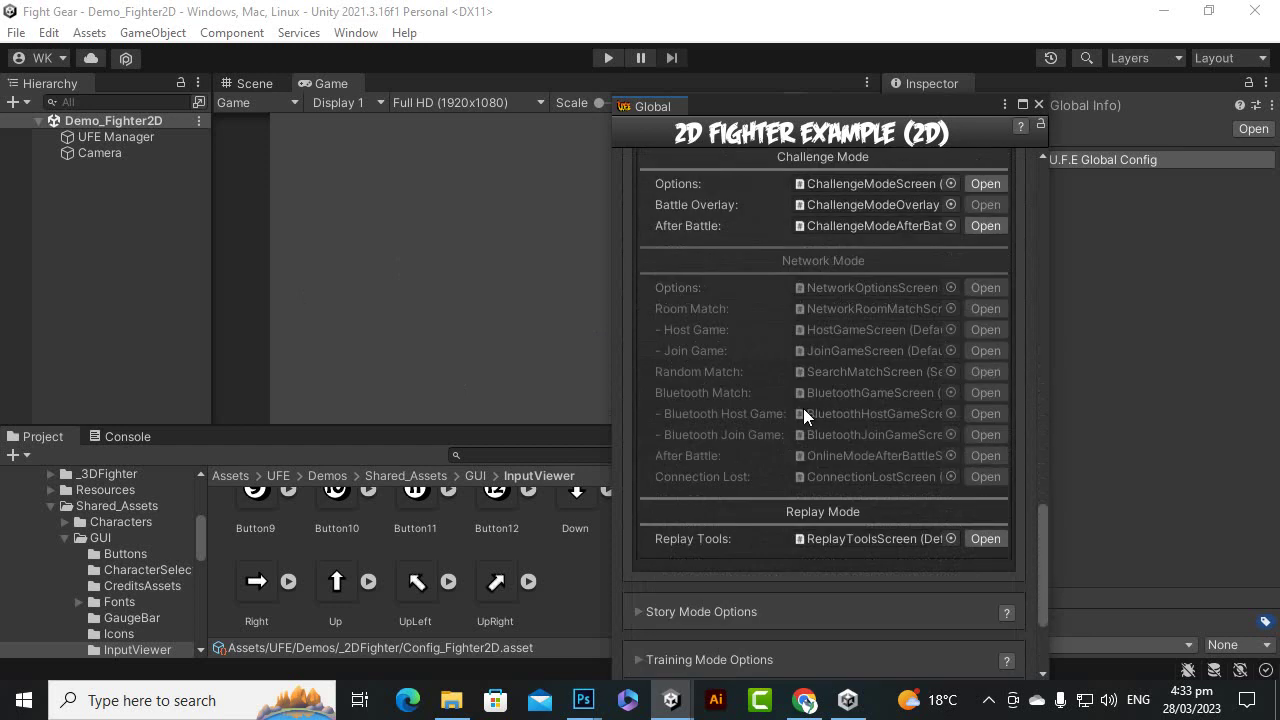
scroll(820, 430, "up", 11)
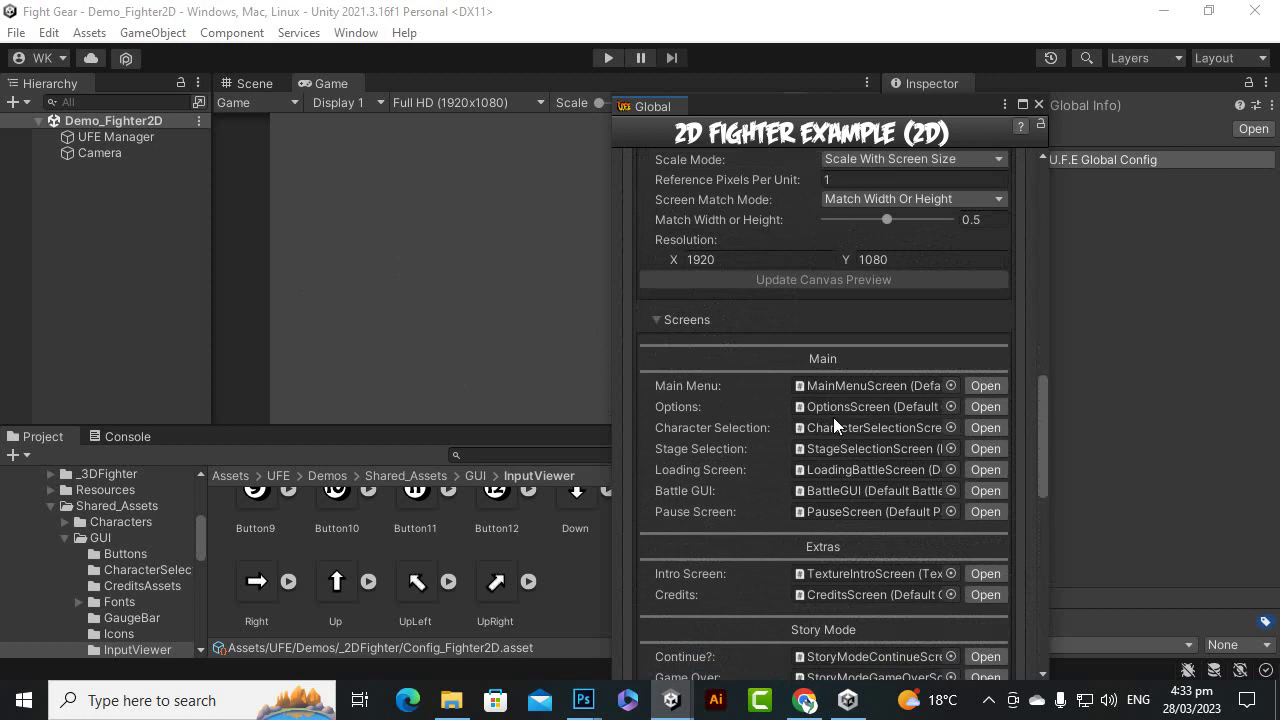
Step: Locate the Main Menu screen's prefab in the project and browse the UI_Prefabs folder that holds it
left_click(909, 387)
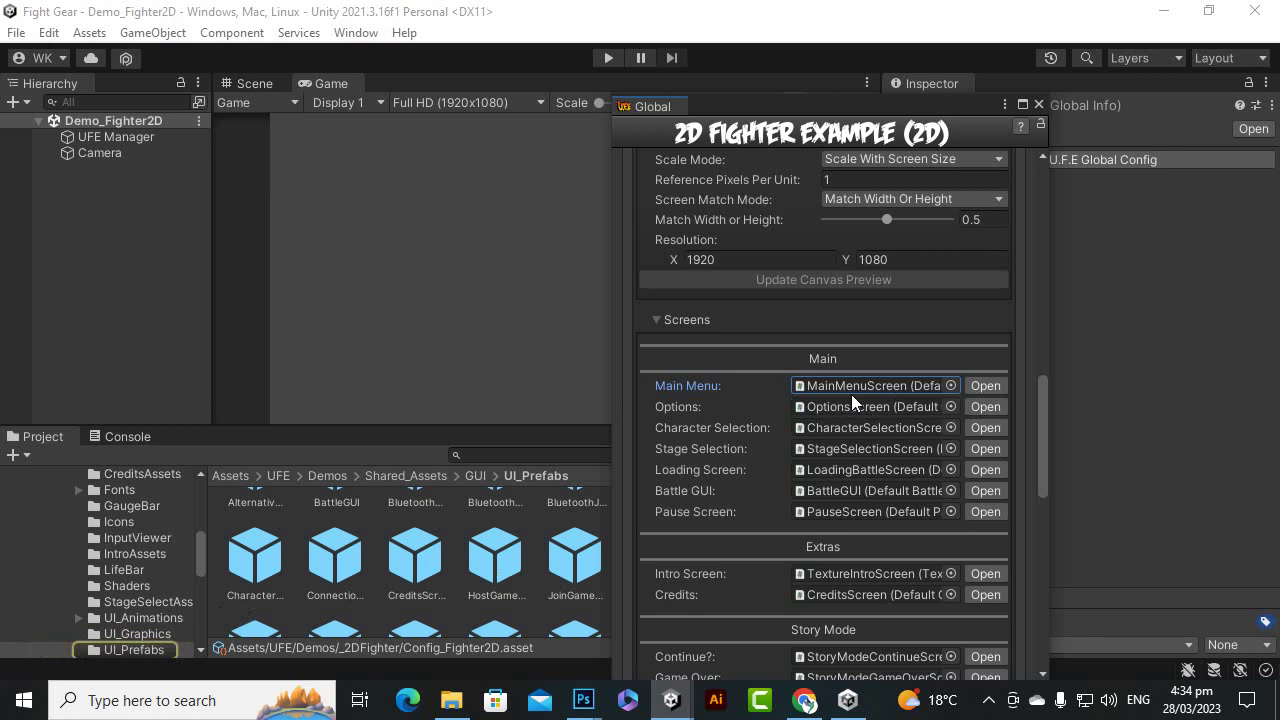
scroll(322, 580, "up", 2)
scroll(316, 576, "up", 1)
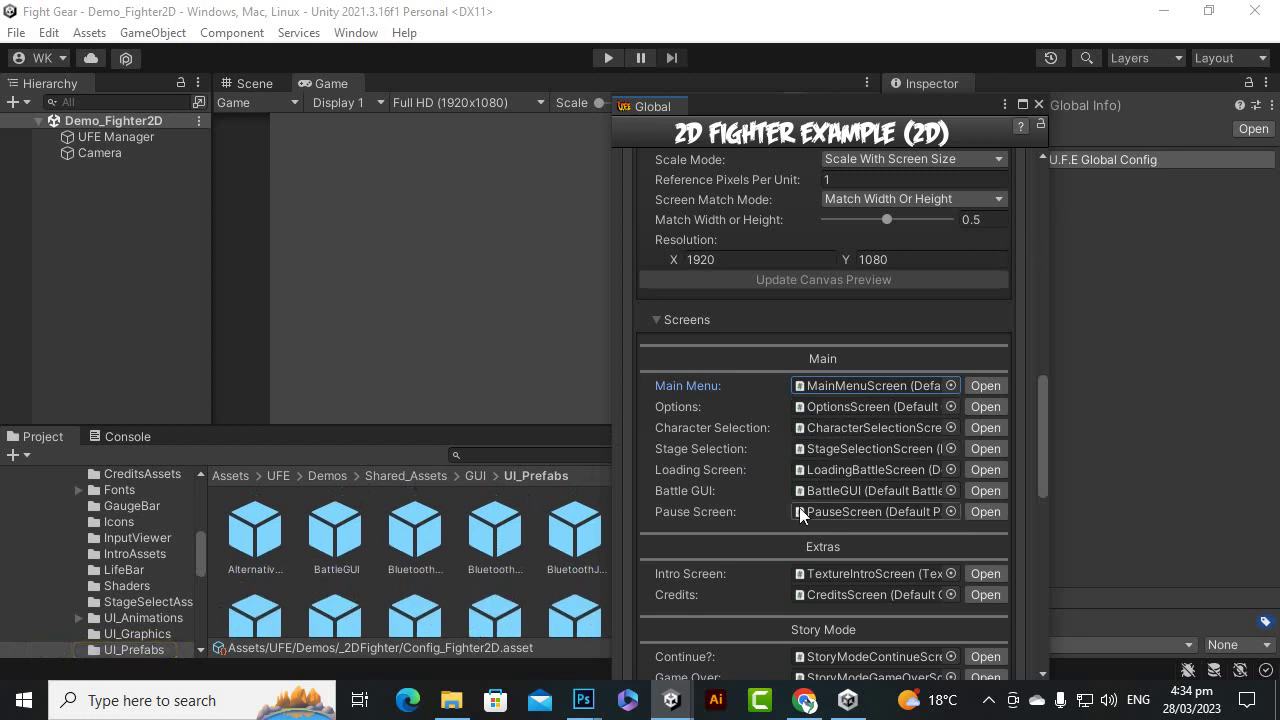
Step: Review the screens assigned to each game mode and the canvas resolution fields under GUI Options, and collapse the section
scroll(839, 500, "down", 4)
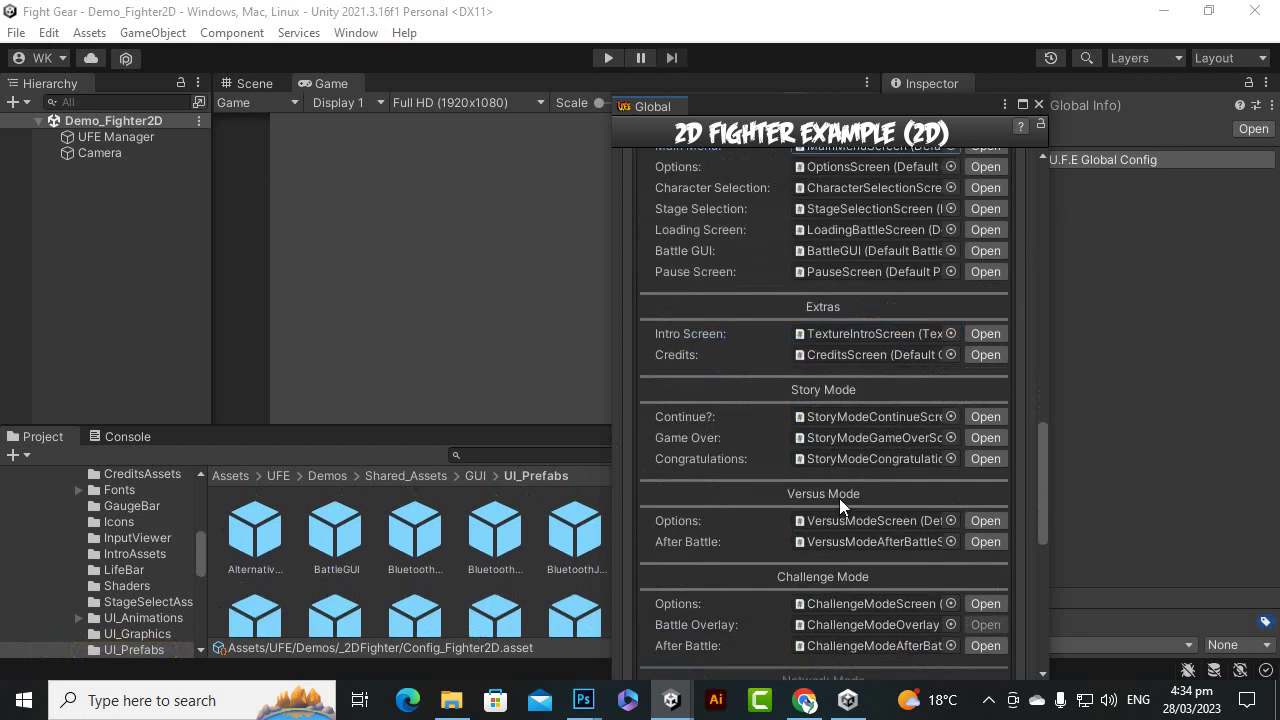
scroll(839, 498, "down", 7)
scroll(839, 496, "up", 15)
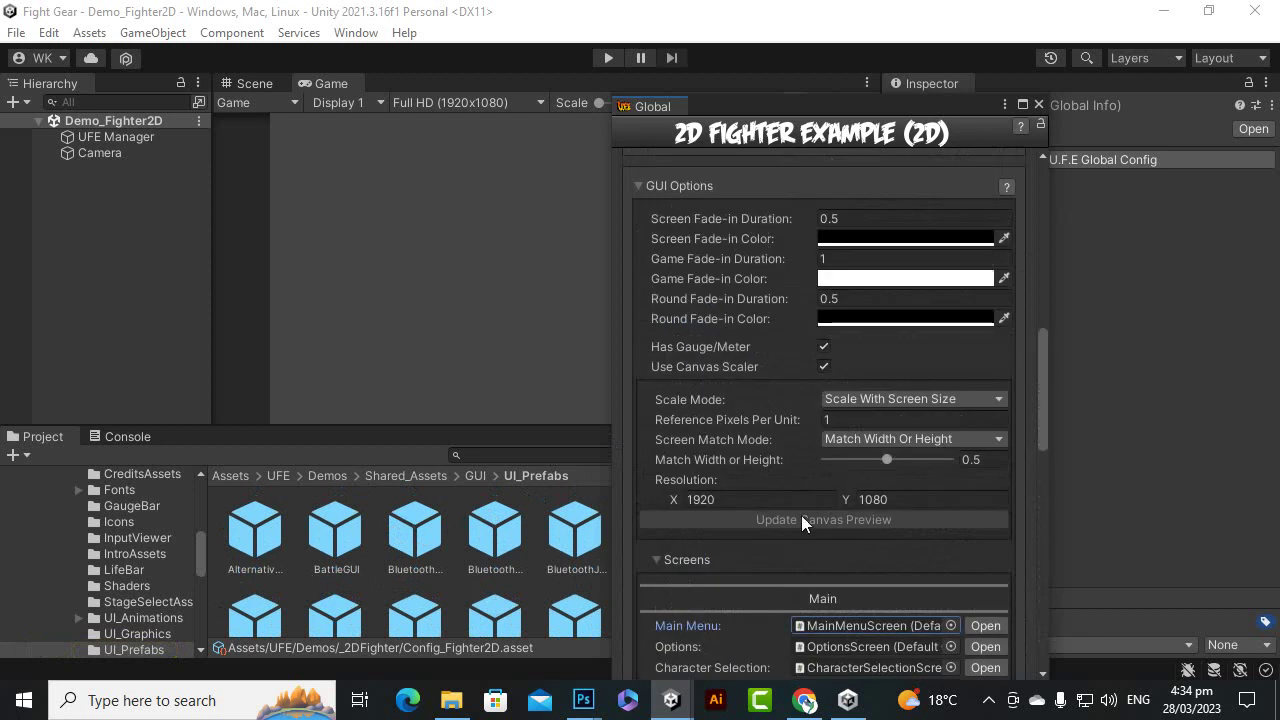
scroll(720, 305, "up", 3)
scroll(712, 385, "down", 3)
left_click(746, 503)
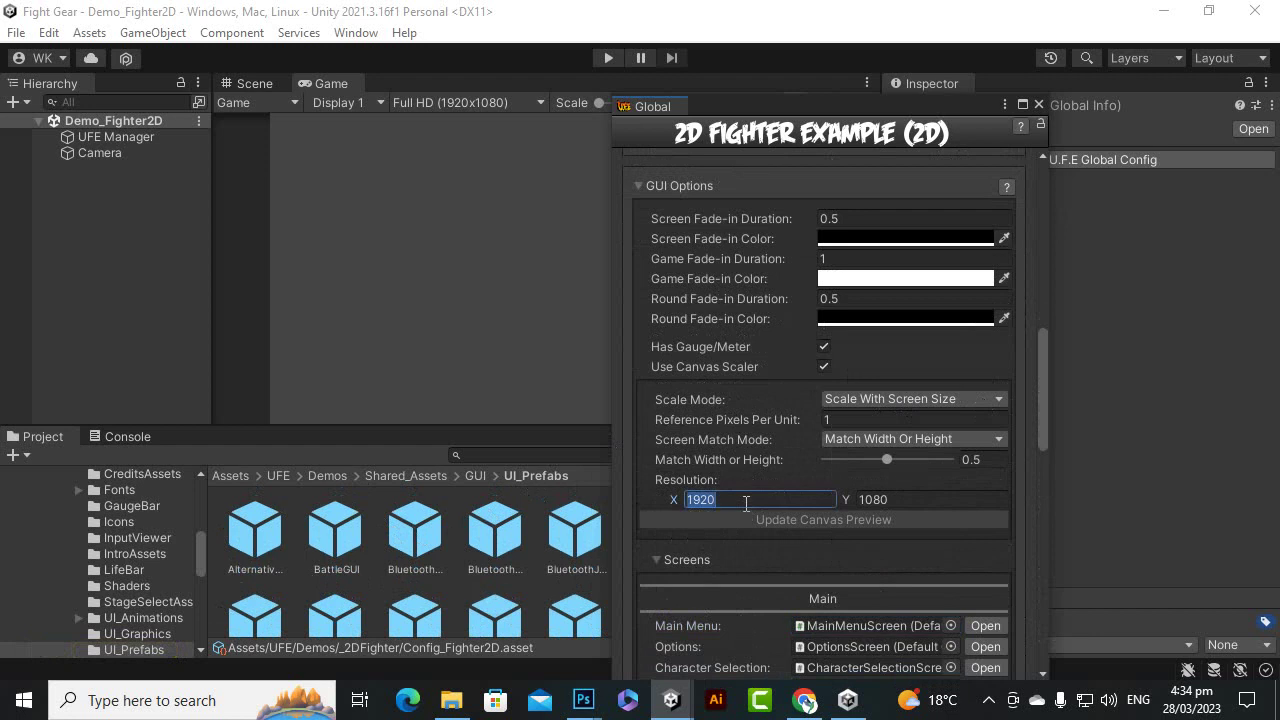
left_click(894, 500)
scroll(763, 434, "up", 3)
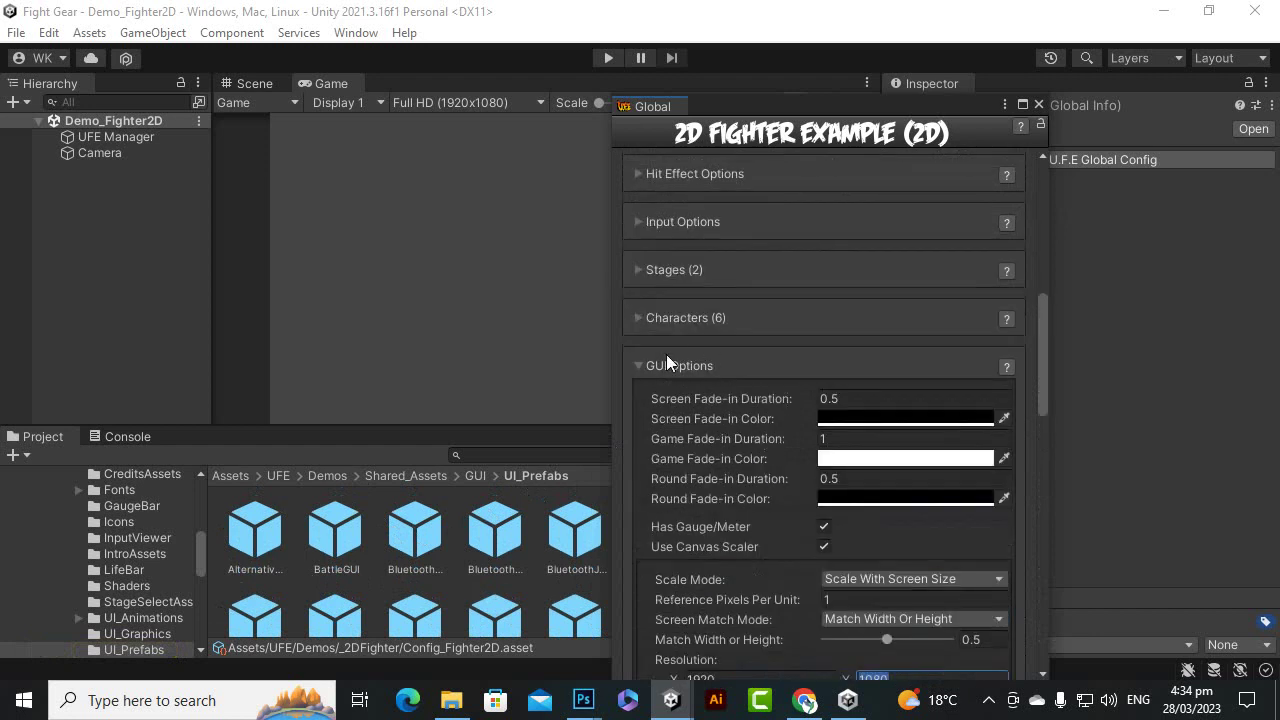
left_click(639, 367)
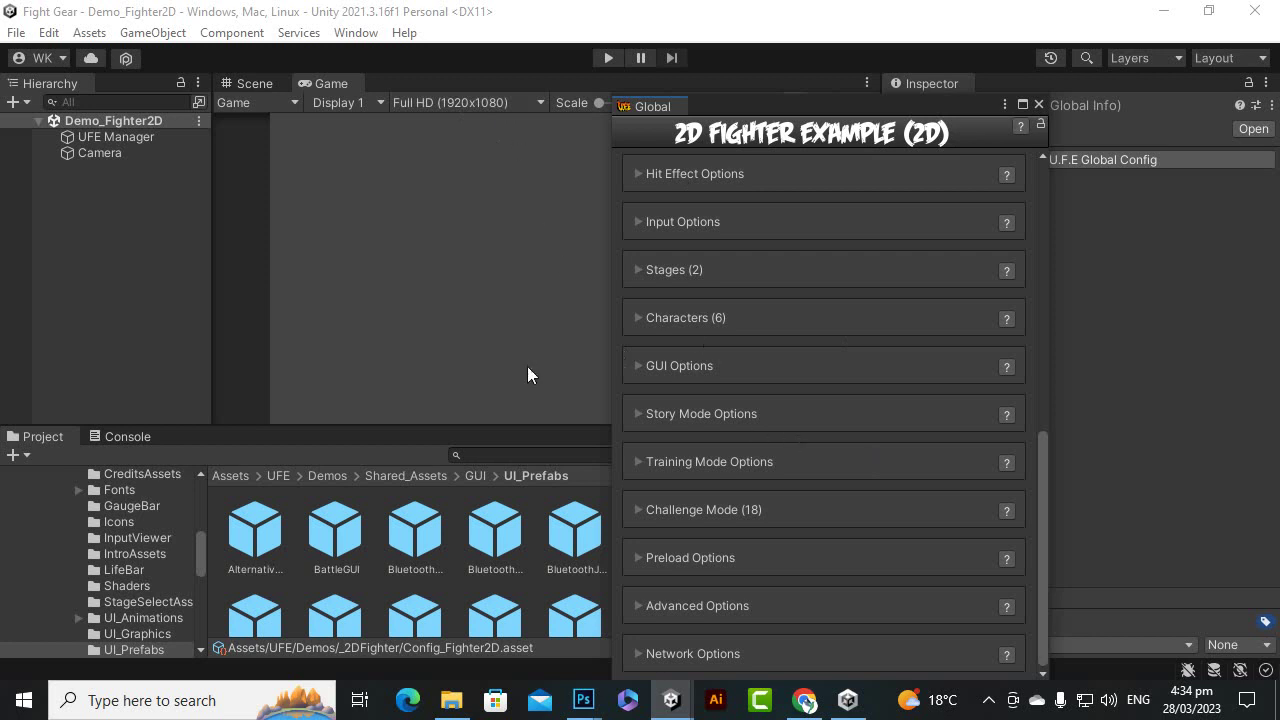
Step: Expand Story Mode Options to examine the selectable characters, story scenes and fight groups, and collapse the section again
left_click(640, 416)
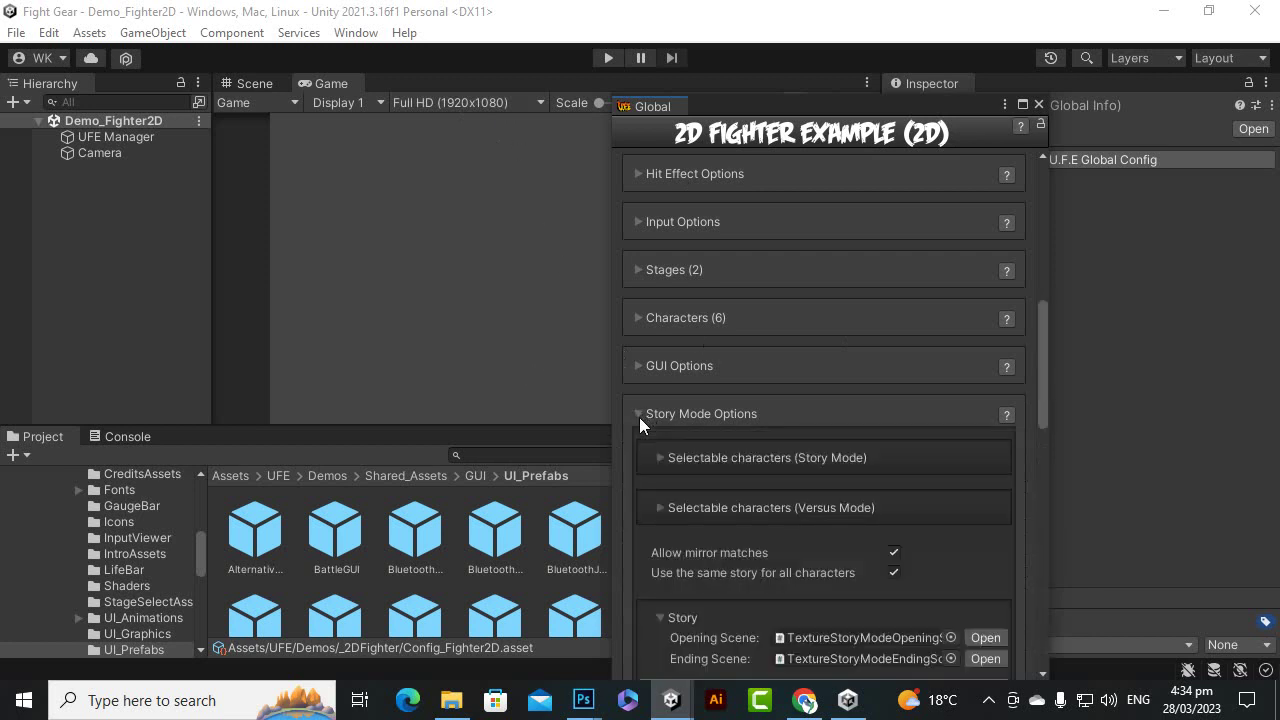
scroll(770, 498, "down", 5)
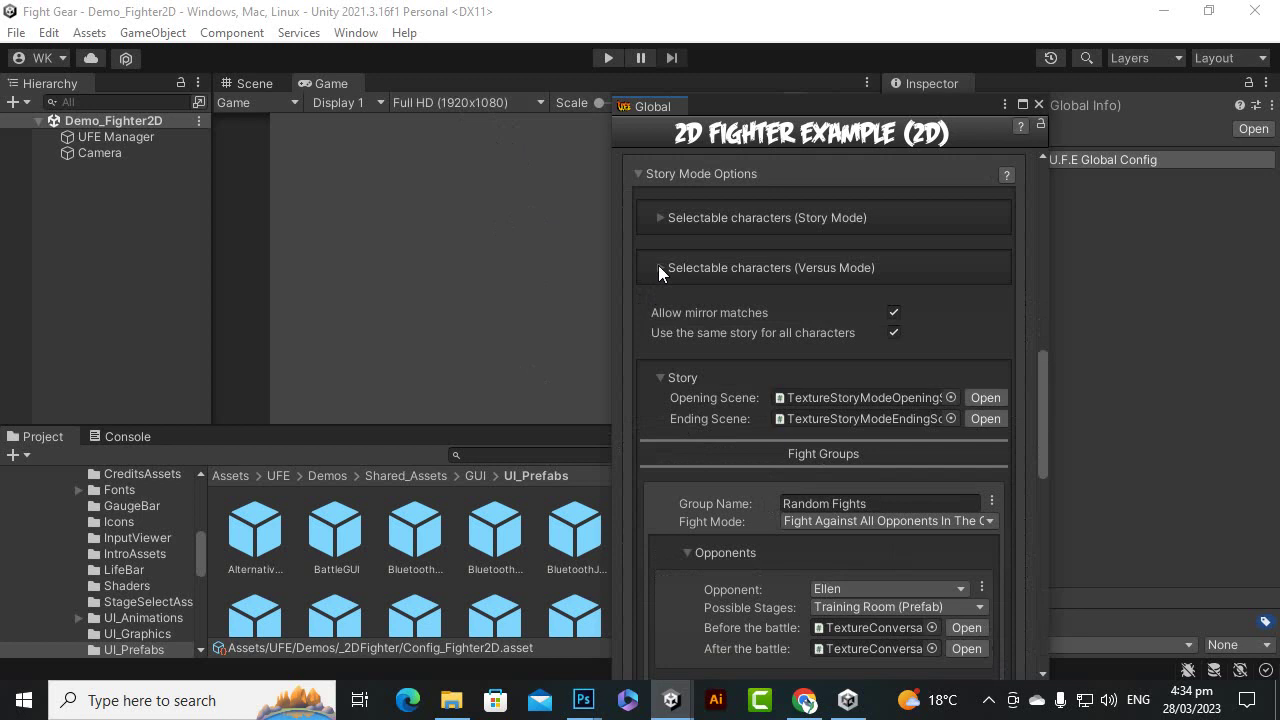
scroll(656, 320, "up", 3)
left_click(640, 293)
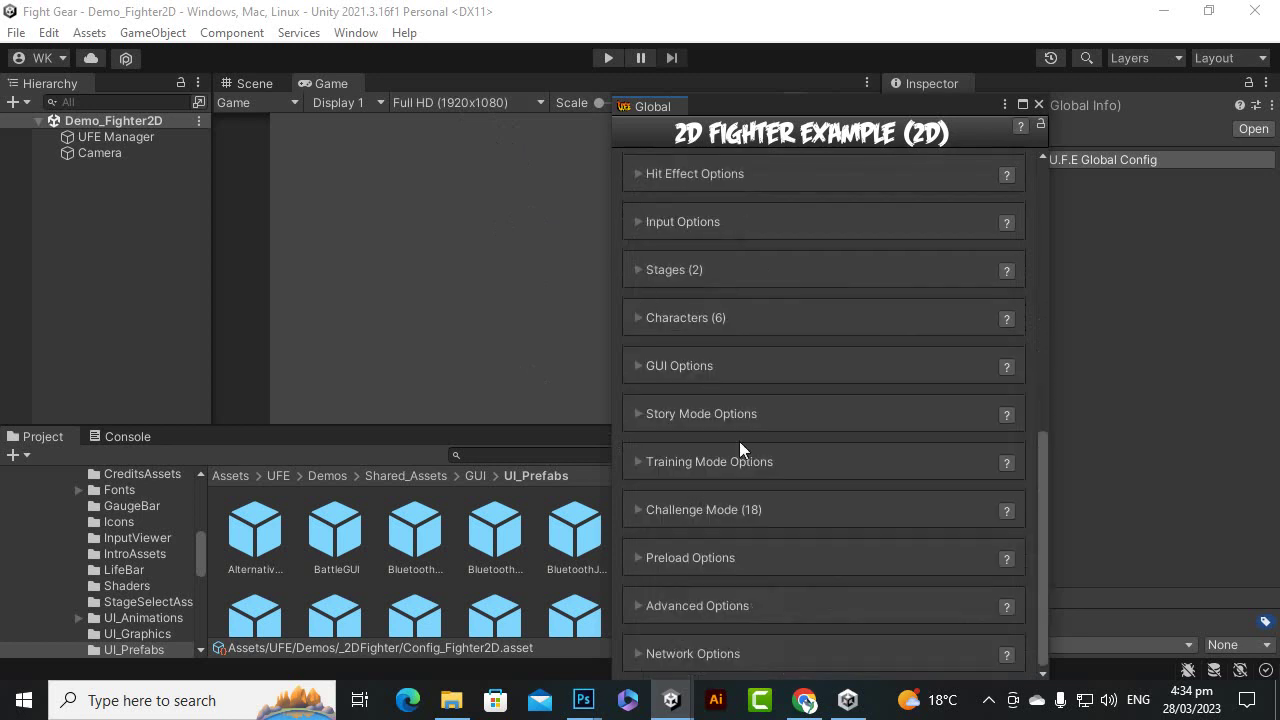
Step: Expand and collapse Training Mode Options and Challenge Mode in turn to review their settings
left_click(639, 460)
left_click(639, 459)
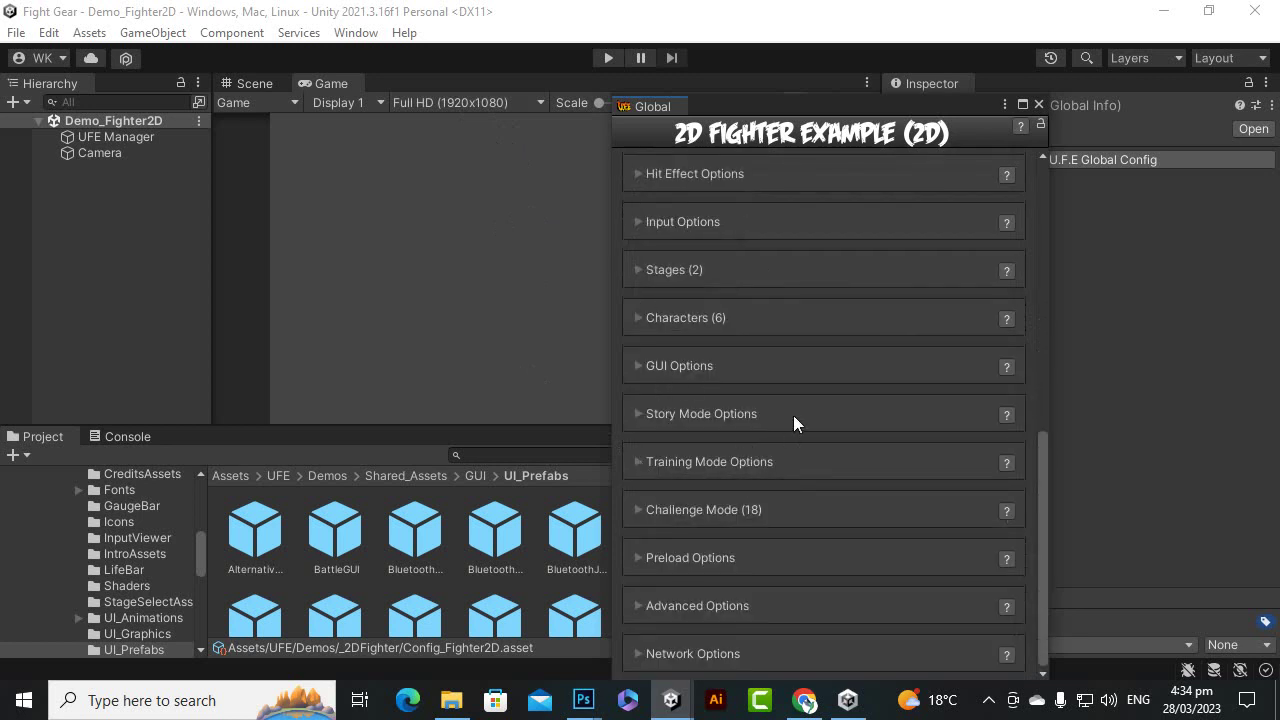
left_click(639, 509)
left_click(638, 509)
Step: Expand and collapse Preload Options and Advanced Options in turn to review their settings
left_click(638, 557)
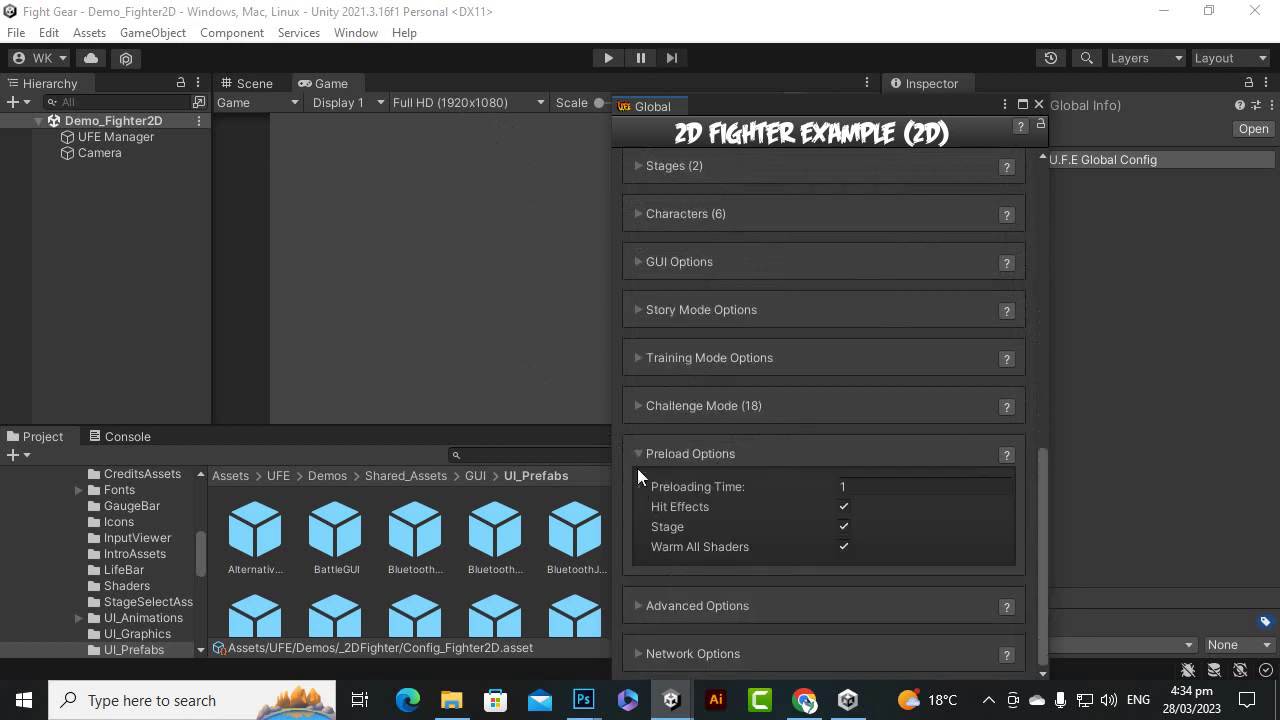
left_click(638, 453)
left_click(639, 605)
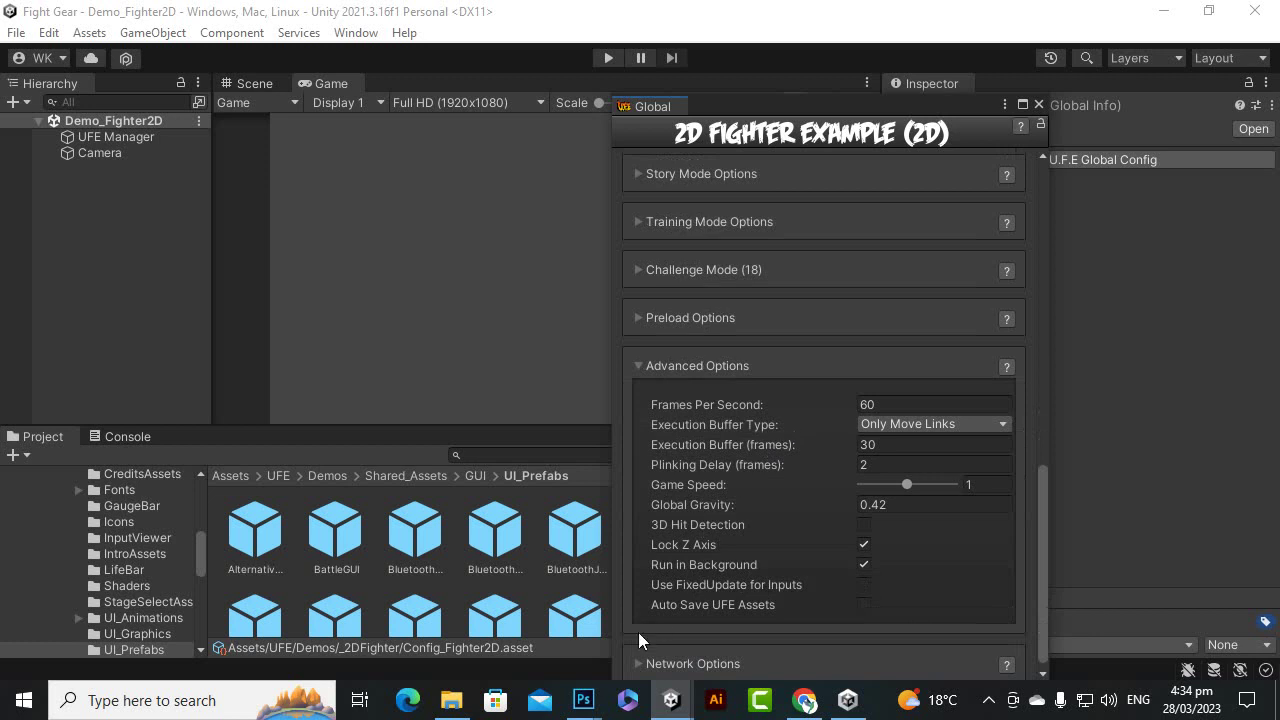
left_click(638, 365)
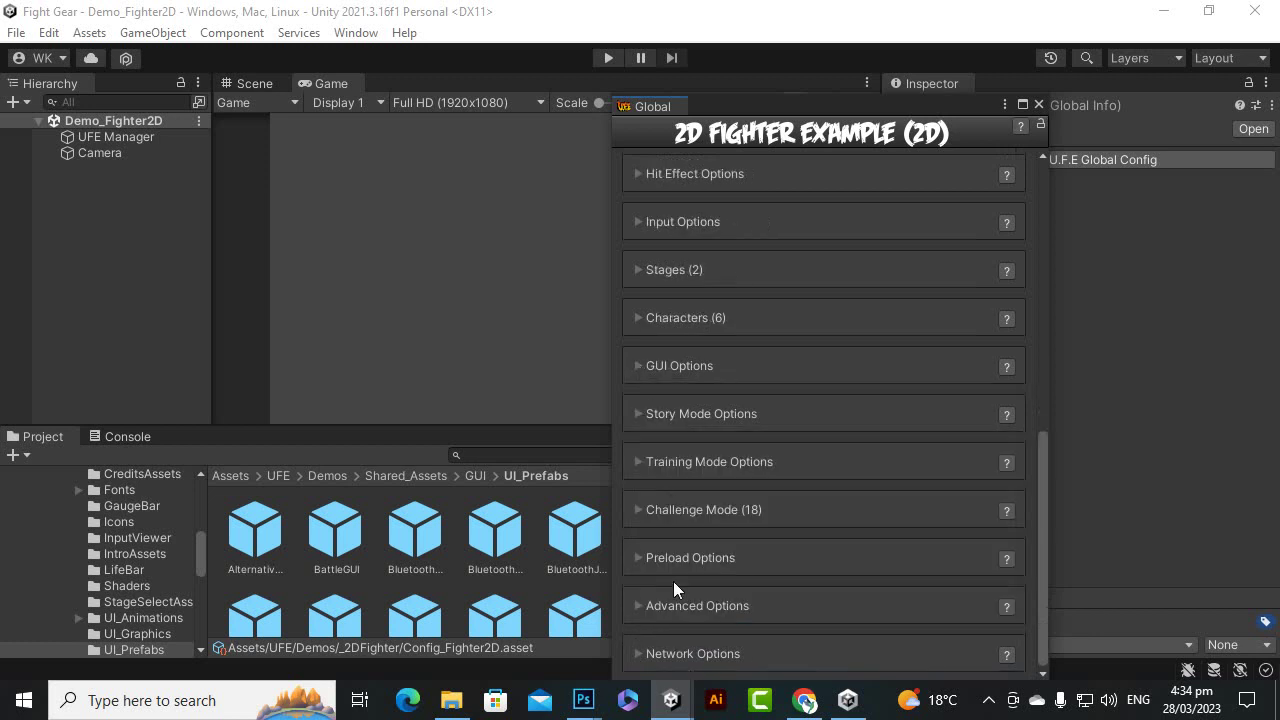
Step: Expand Network Options to examine its settings and the available network services, and collapse the section again
left_click(640, 653)
scroll(808, 494, "down", 10)
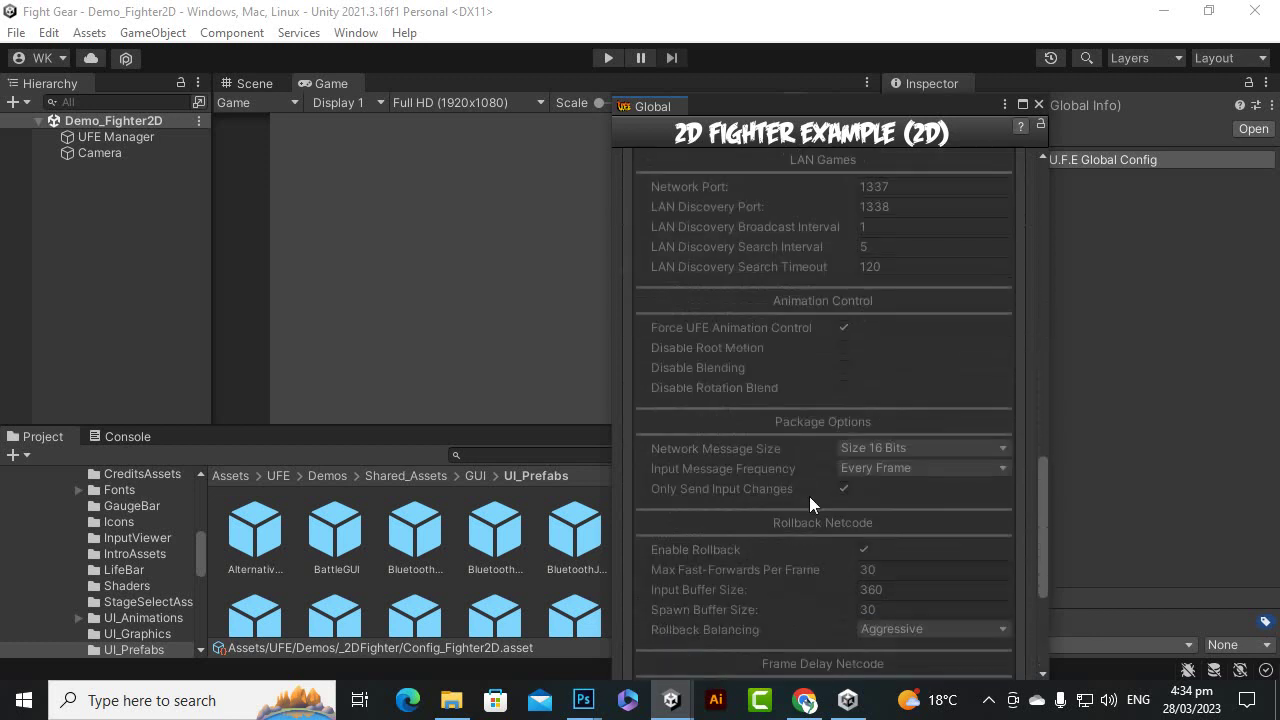
scroll(788, 478, "up", 8)
left_click(919, 479)
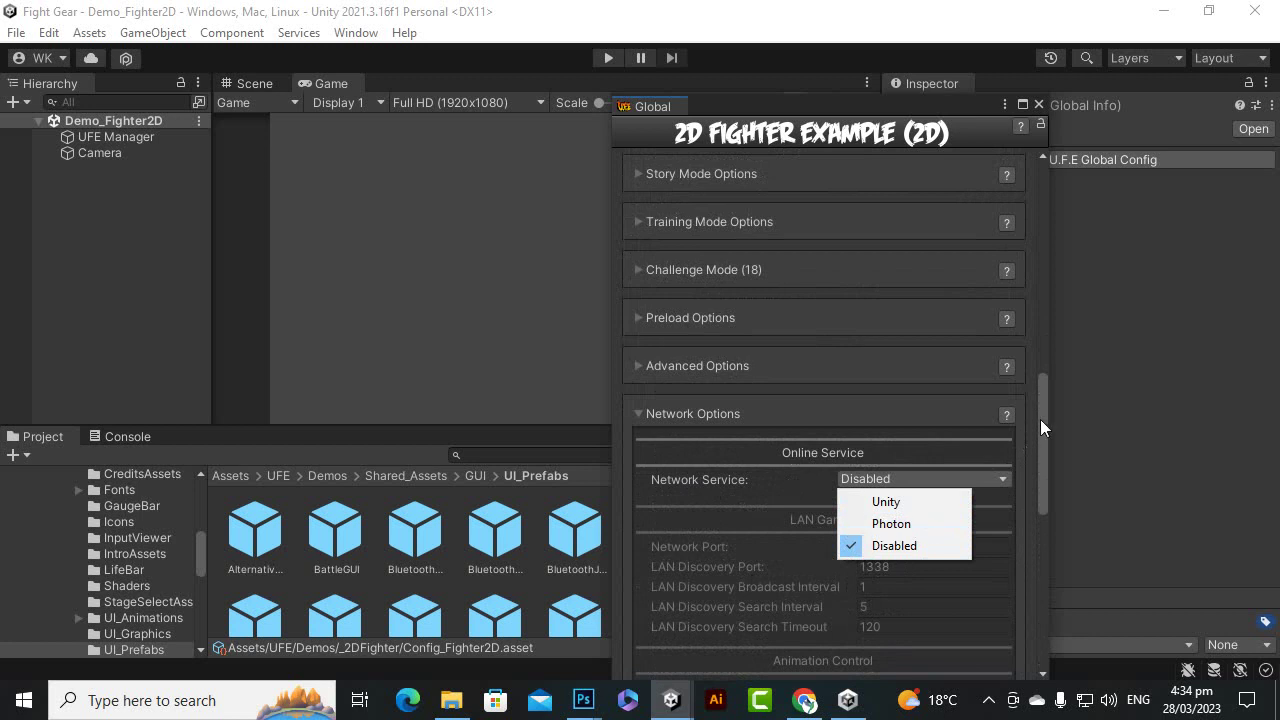
left_click(873, 459)
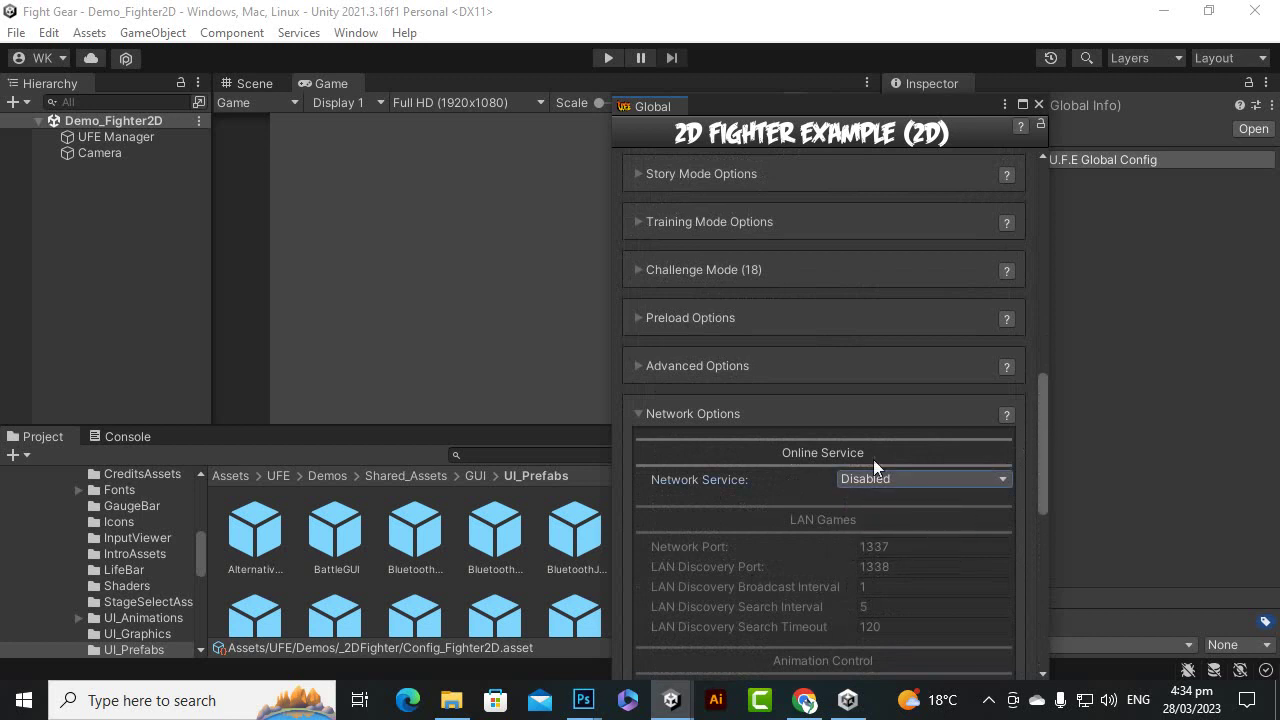
left_click(641, 412)
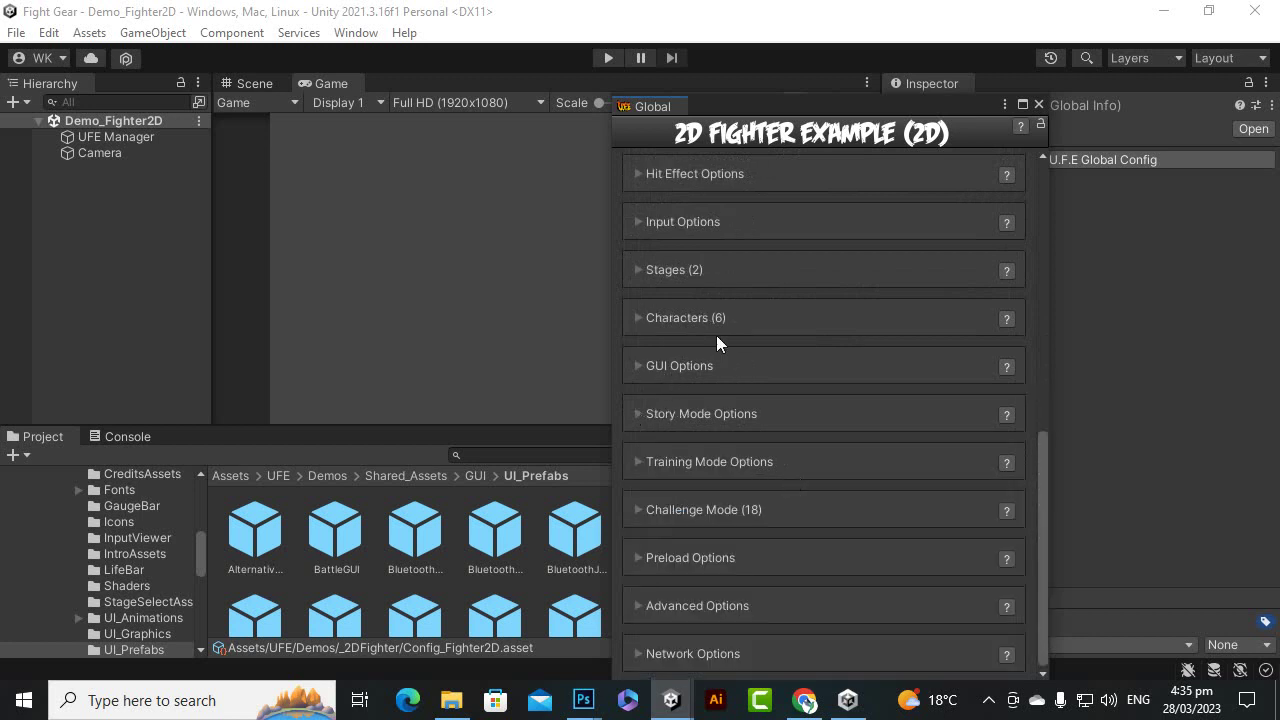
Step: Open the online help page for Debug Options and read through its setting descriptions
scroll(806, 432, "up", 10)
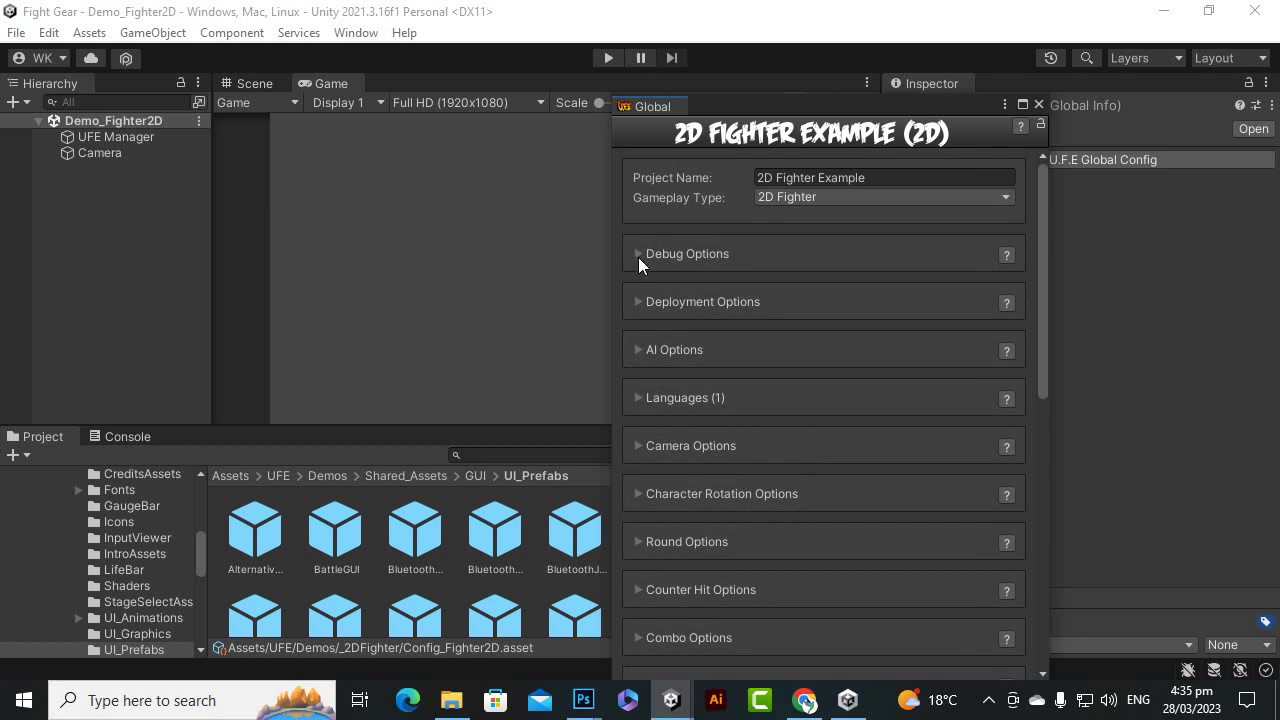
left_click(1005, 256)
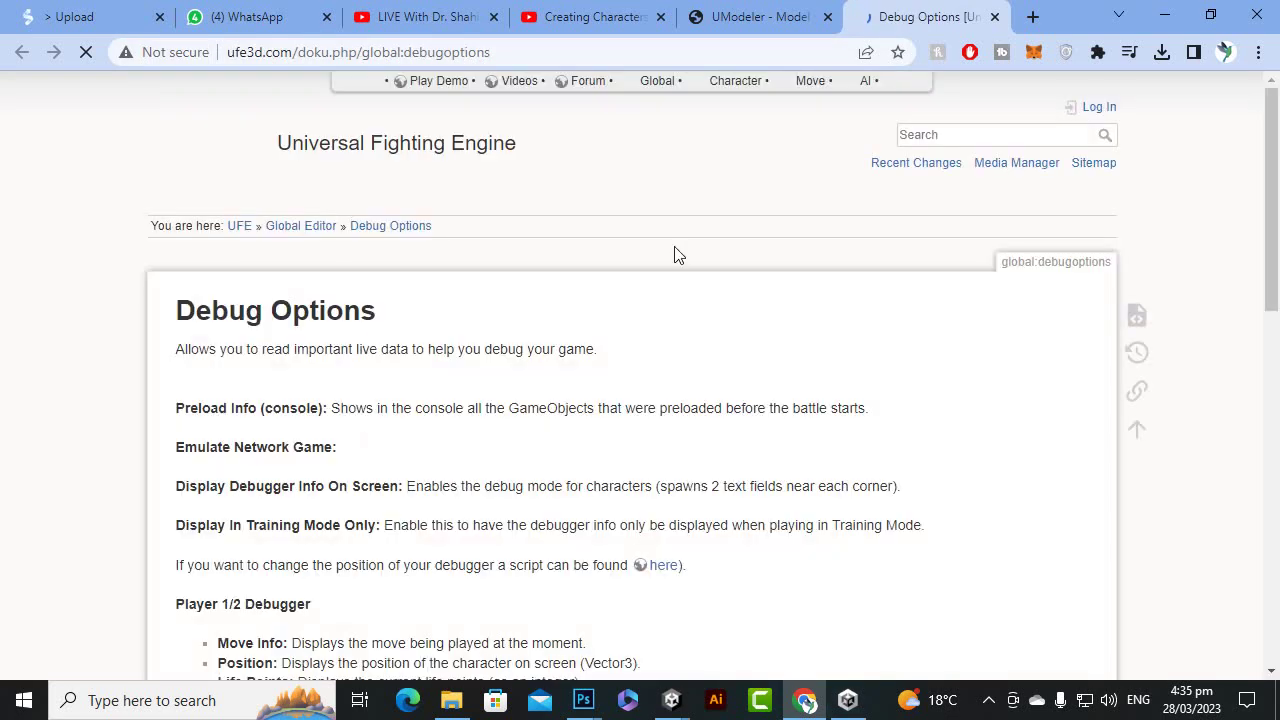
left_click_drag(180, 305, 553, 482)
left_click(277, 283)
scroll(293, 300, "down", 10)
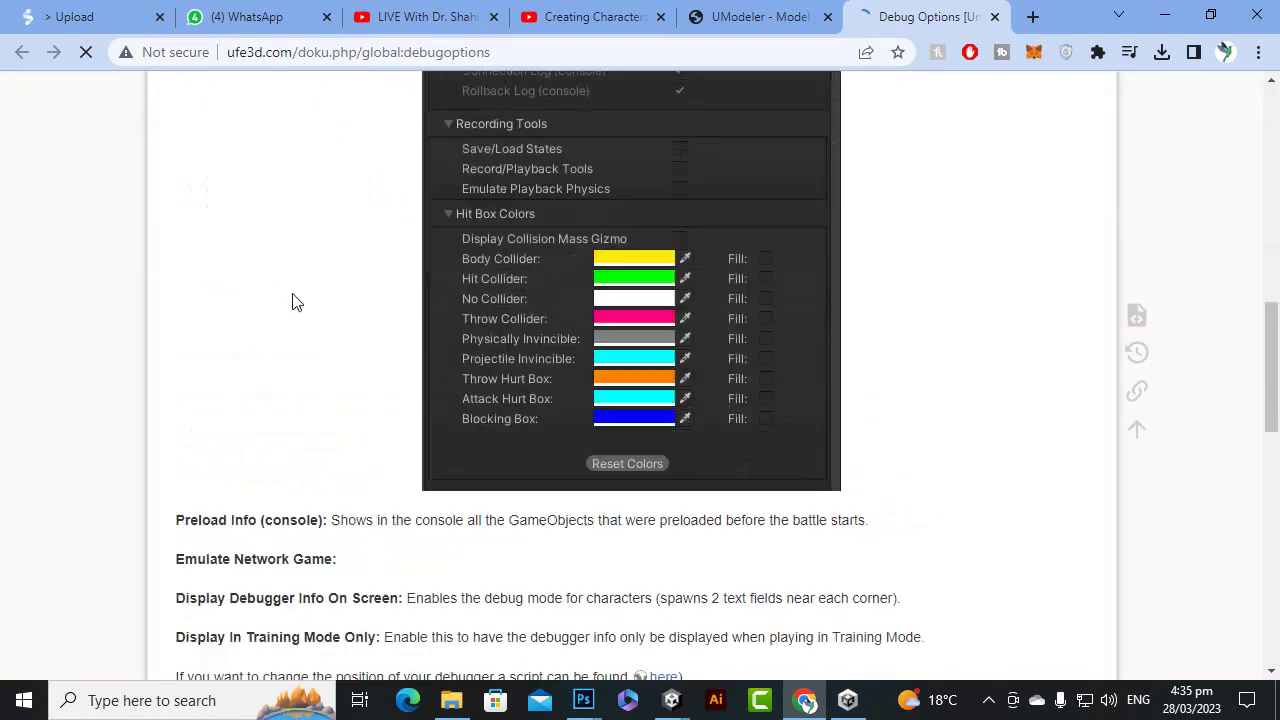
scroll(293, 300, "down", 6)
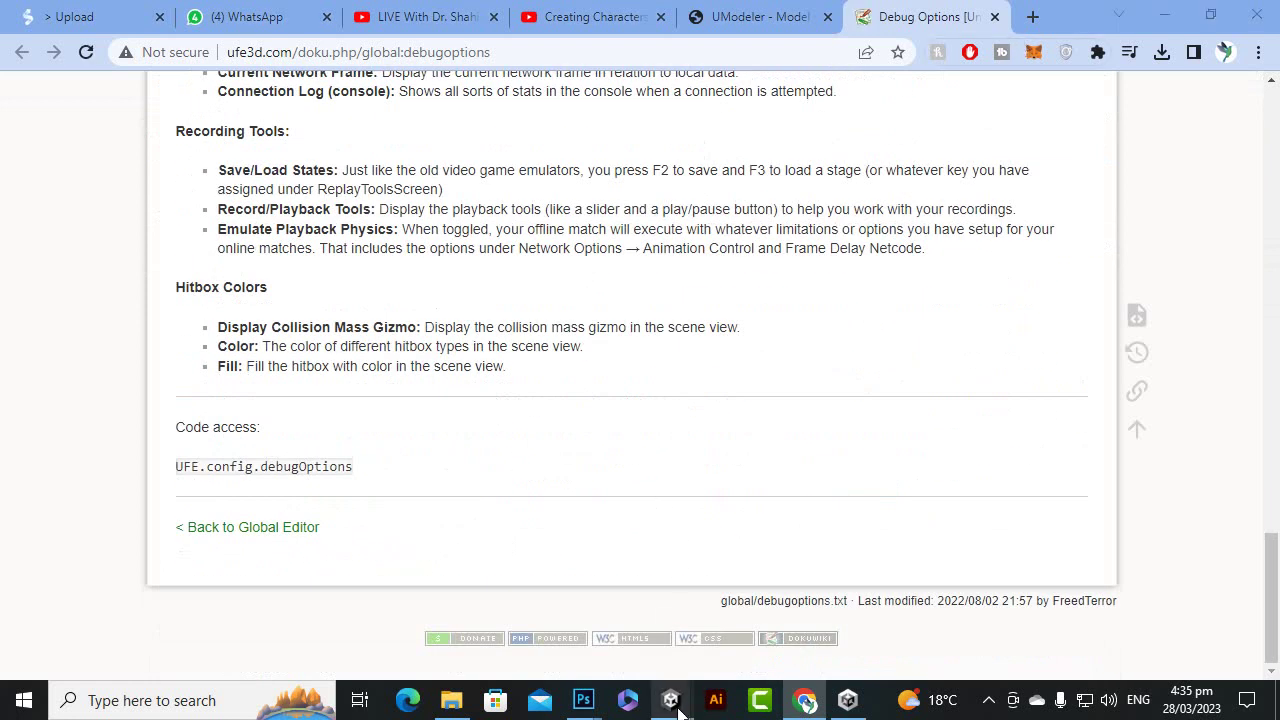
Step: Switch back to the Fight Gear project in Unity, review the Debug Options settings, and close the Global editor
mouse_move(684, 702)
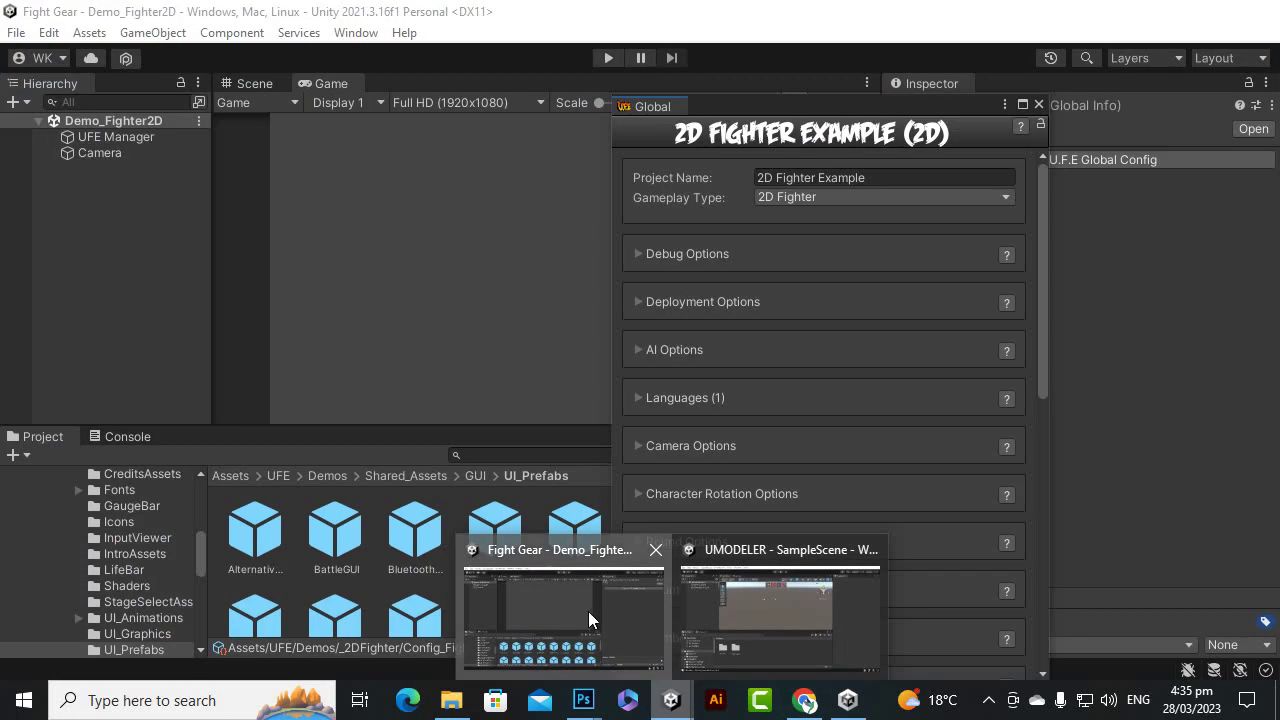
left_click(588, 611)
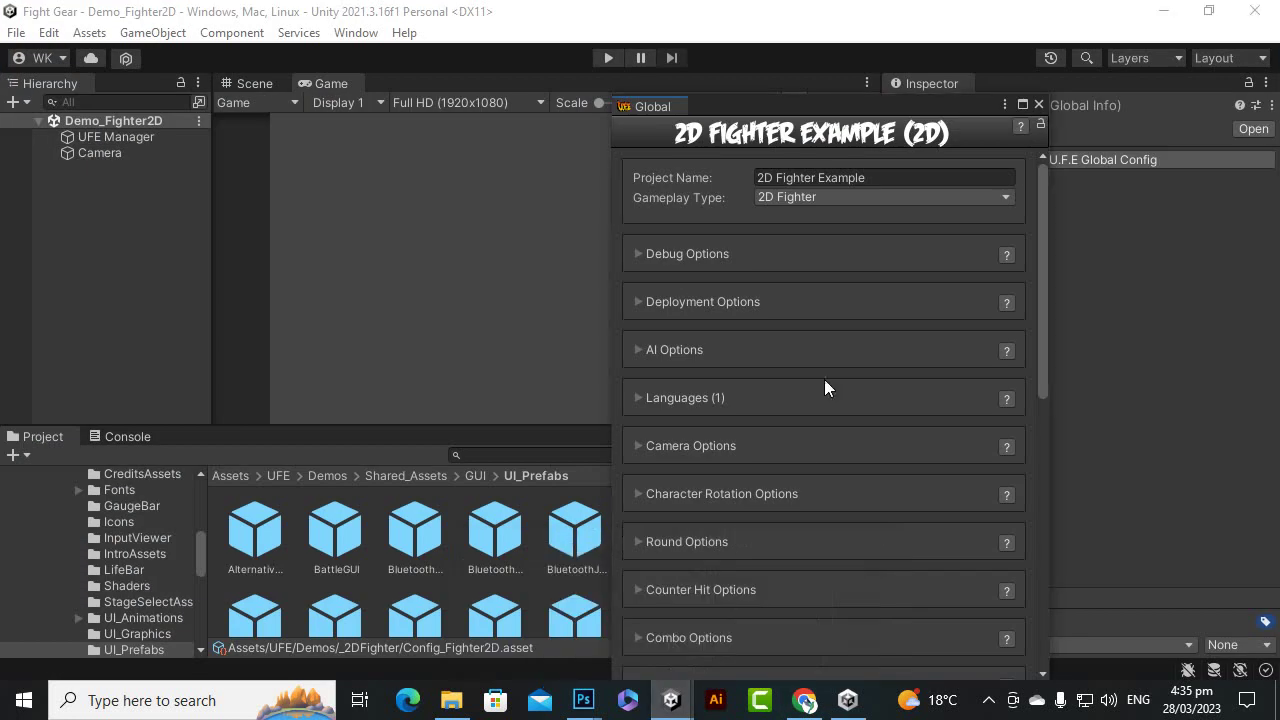
left_click(637, 255)
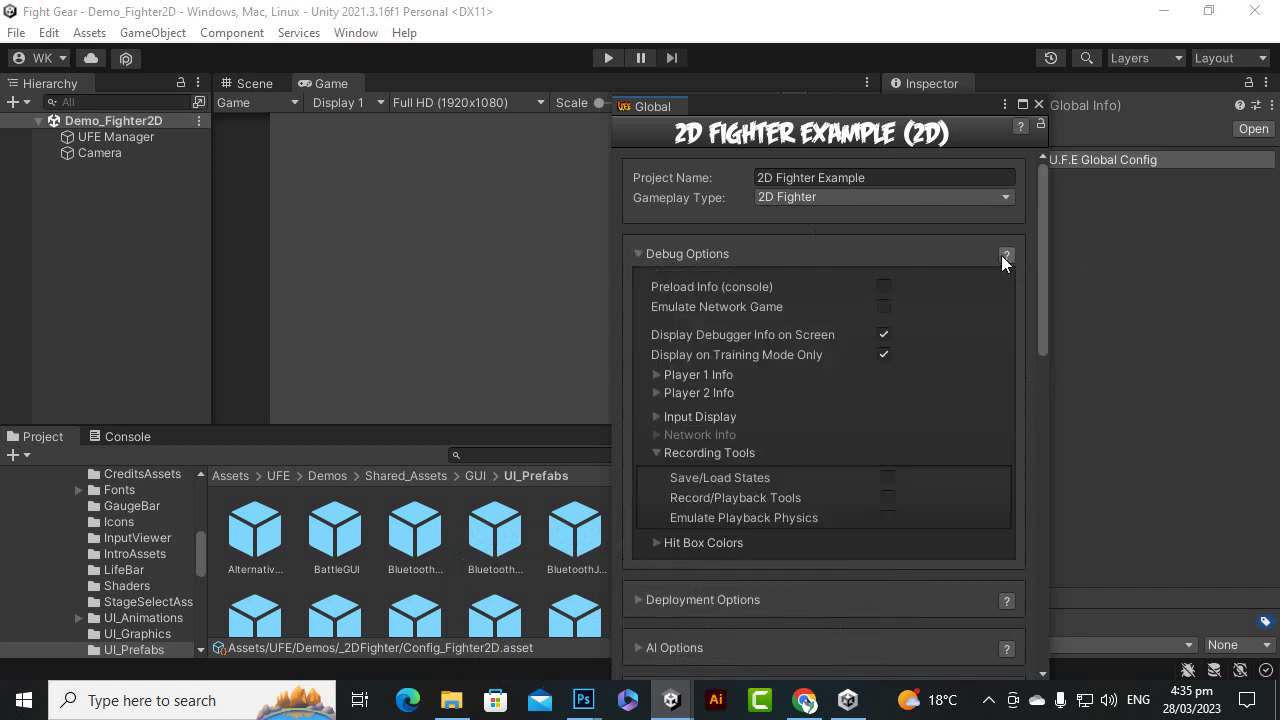
left_click(638, 255)
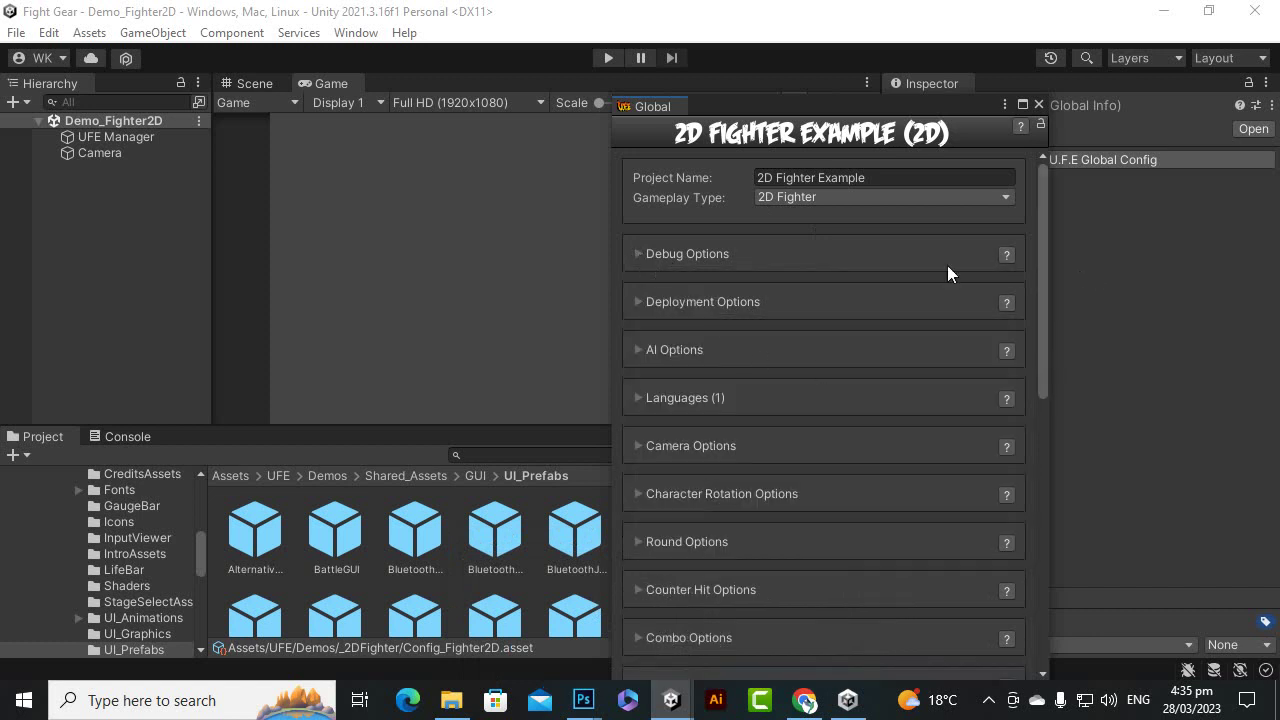
left_click(1041, 105)
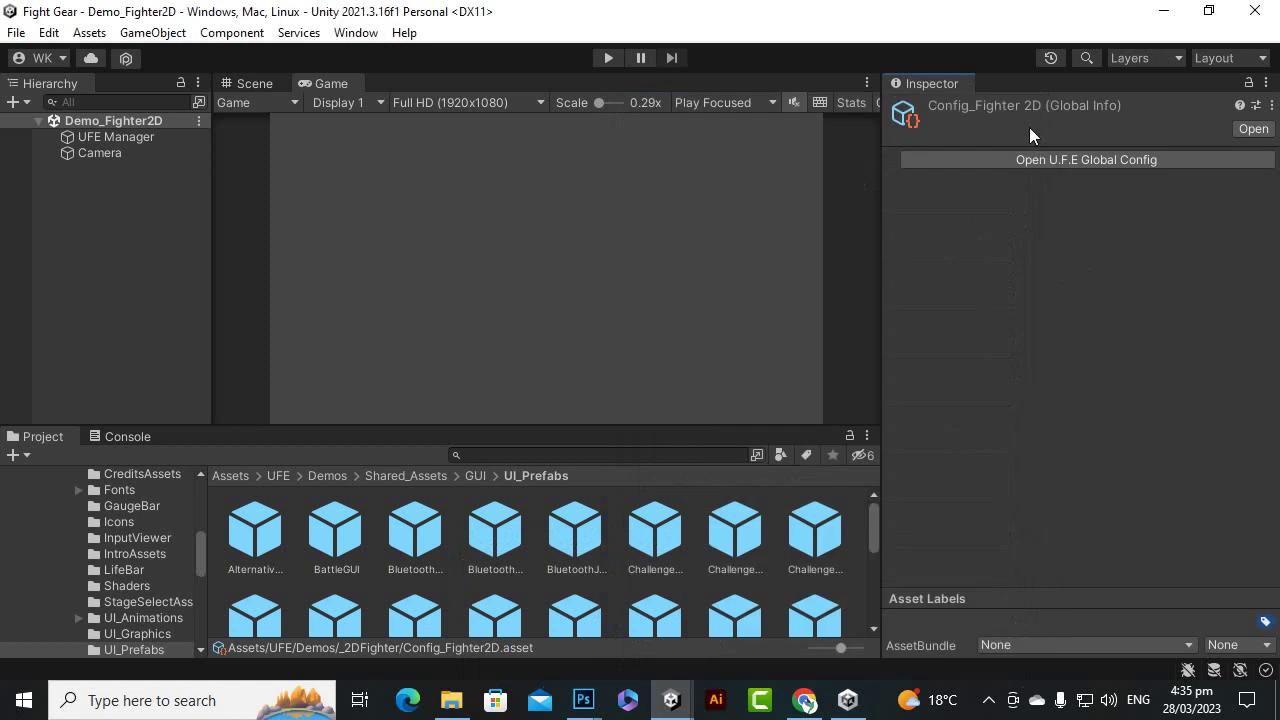
Step: Go to the project's UFE folder and read the Readme file's setup notes and useful links
left_click(277, 476)
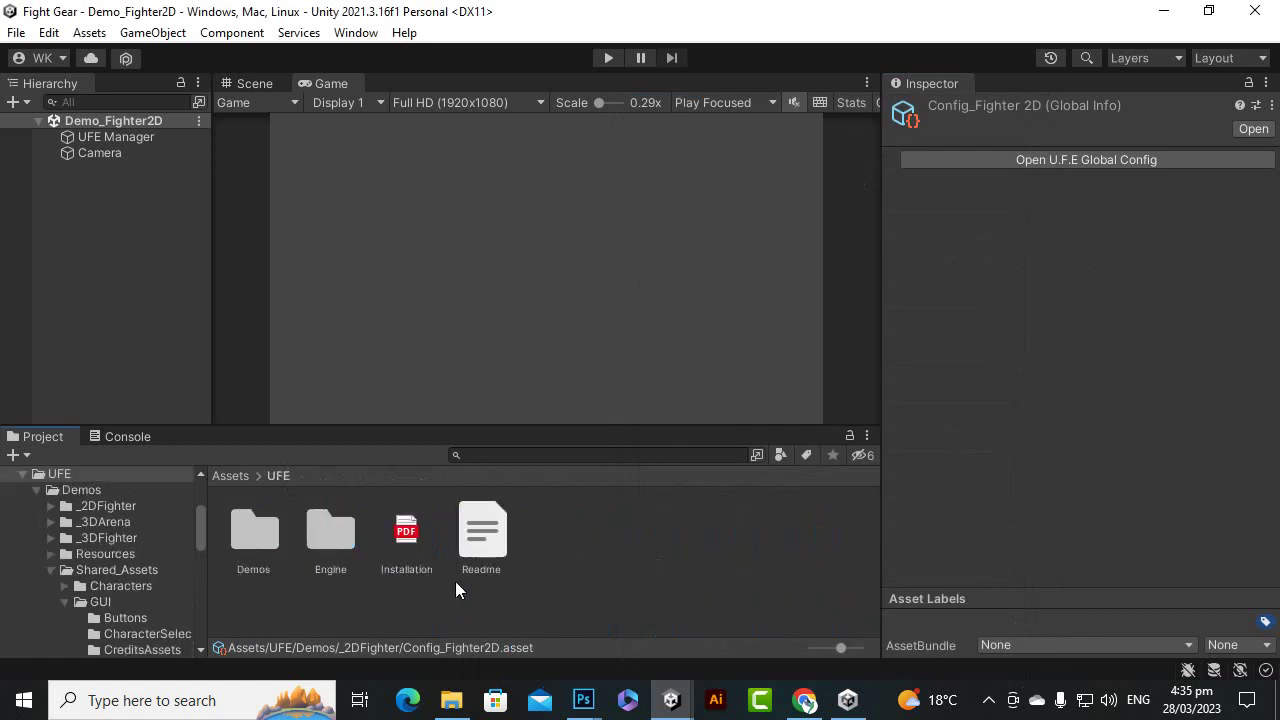
left_click(402, 540)
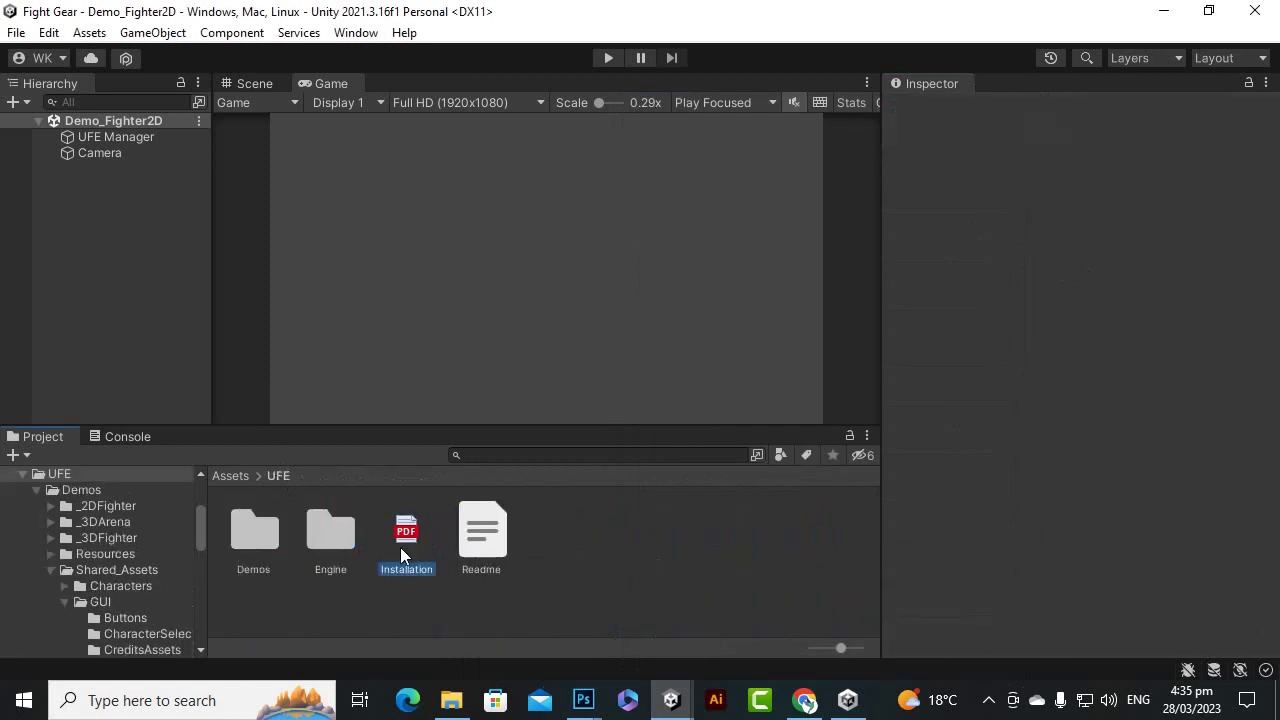
left_click(481, 535)
scroll(1238, 476, "down", 5)
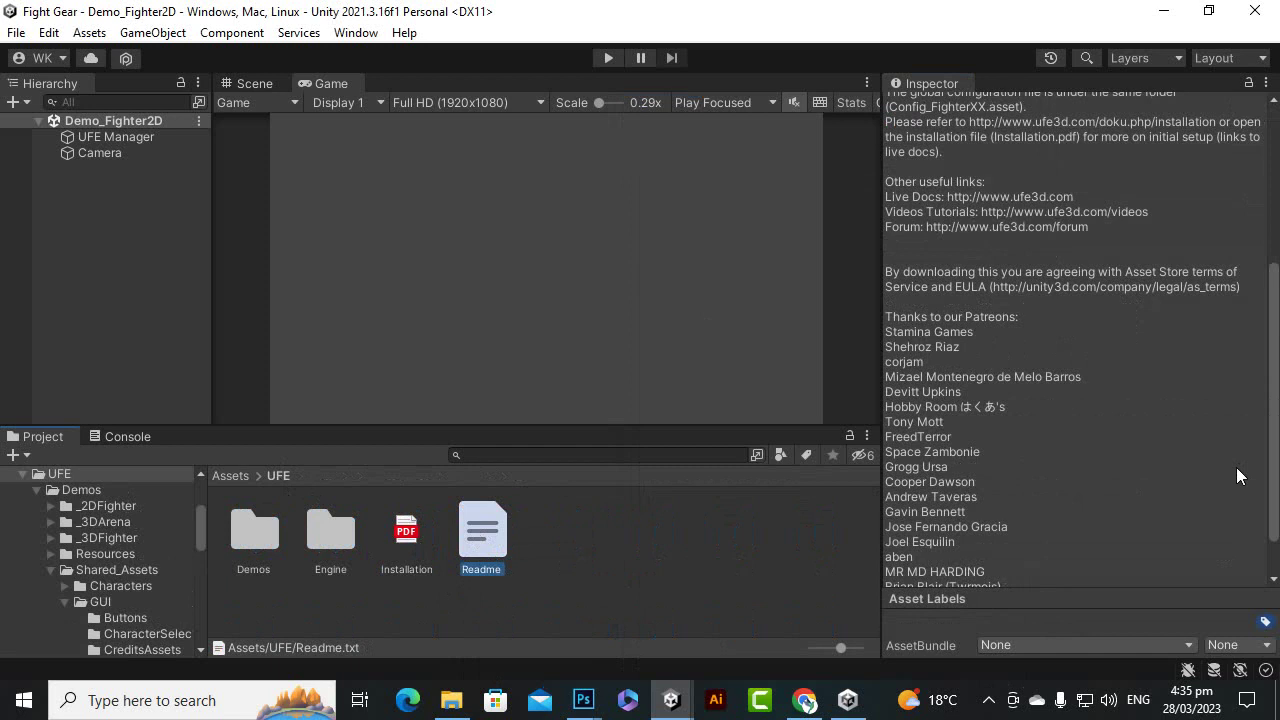
scroll(950, 320, "down", 1)
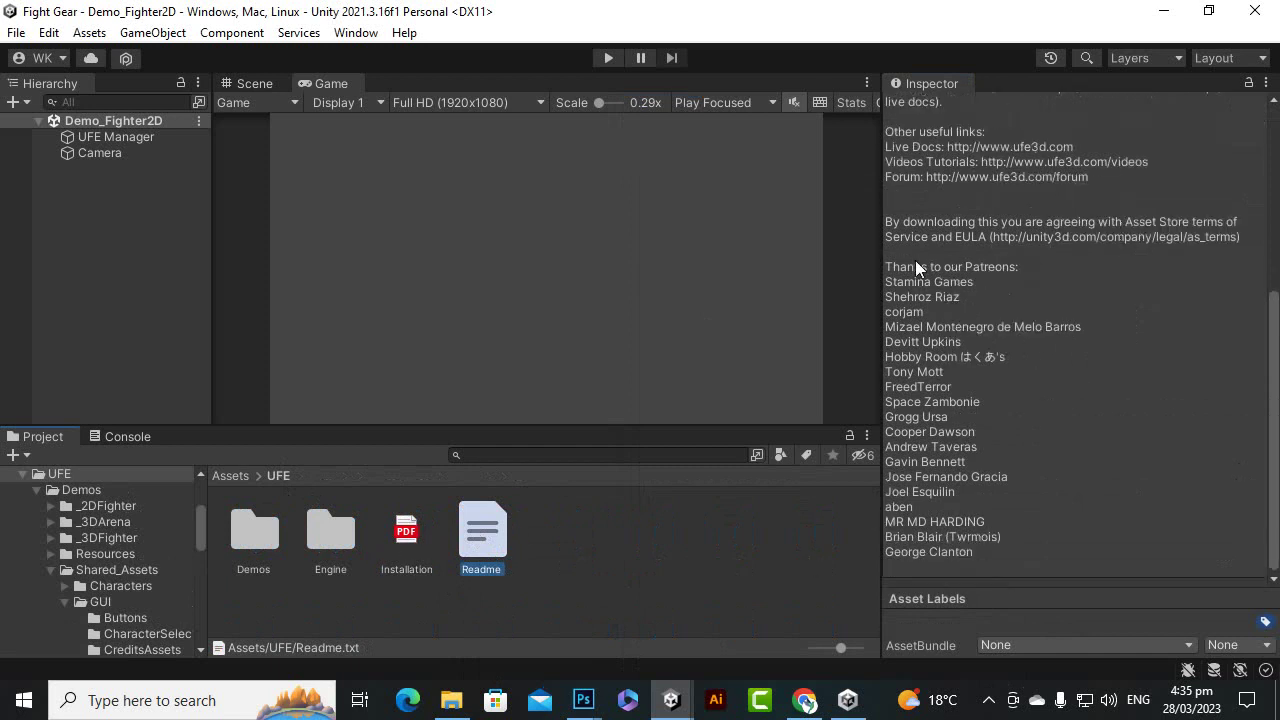
Step: Open the Installation PDF from the UFE folder and read its requirements, demo file and new scene instructions
double_click(390, 537)
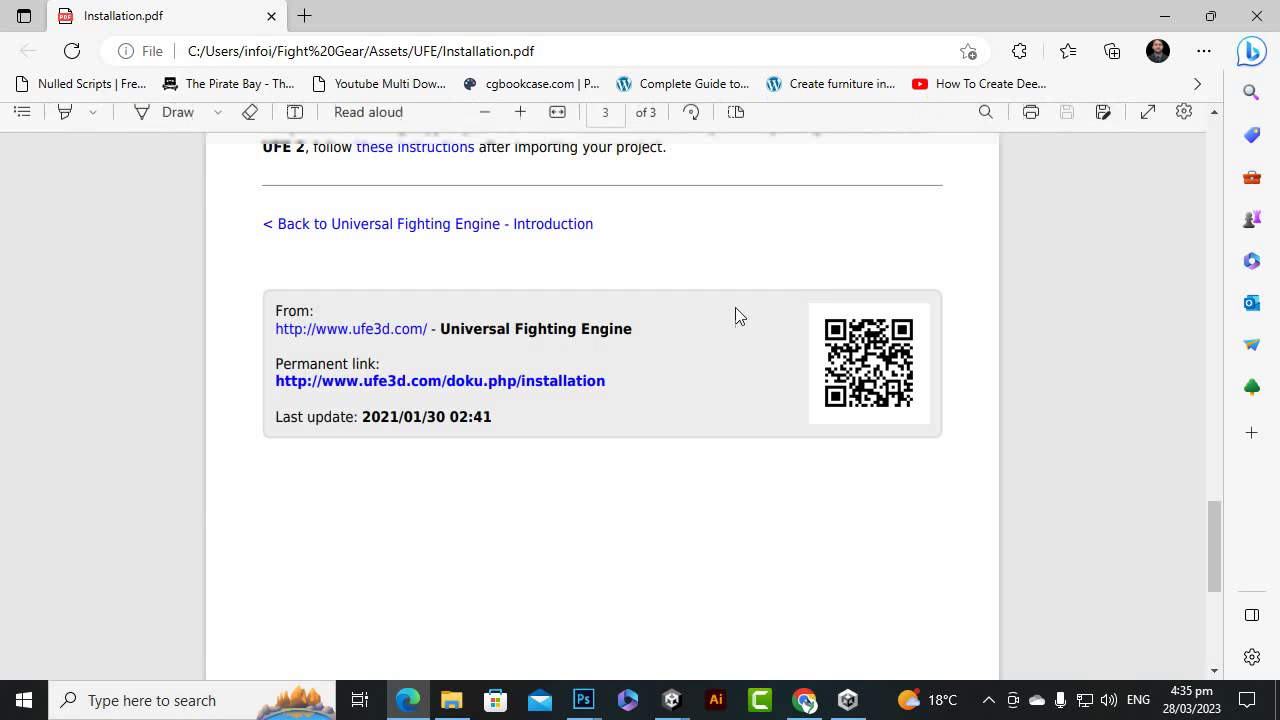
scroll(580, 365, "up", 5)
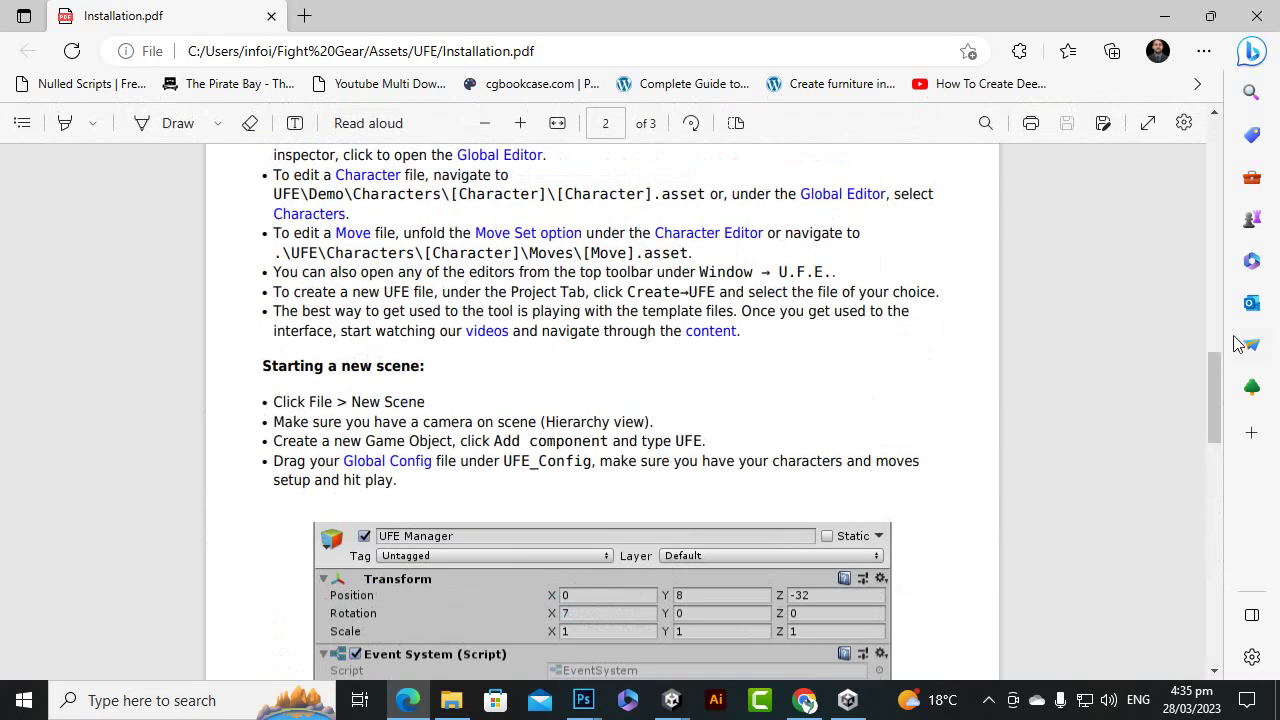
left_click_drag(1214, 356, 1205, 140)
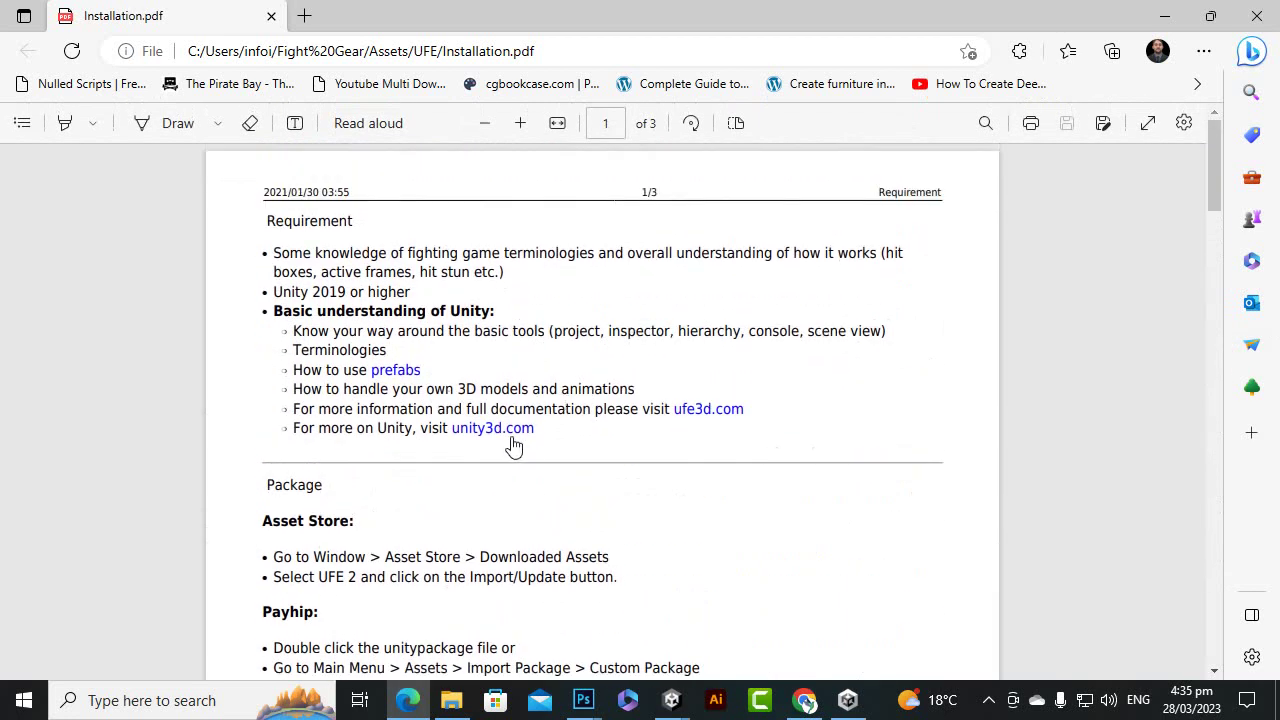
scroll(423, 386, "down", 3)
scroll(506, 387, "down", 8)
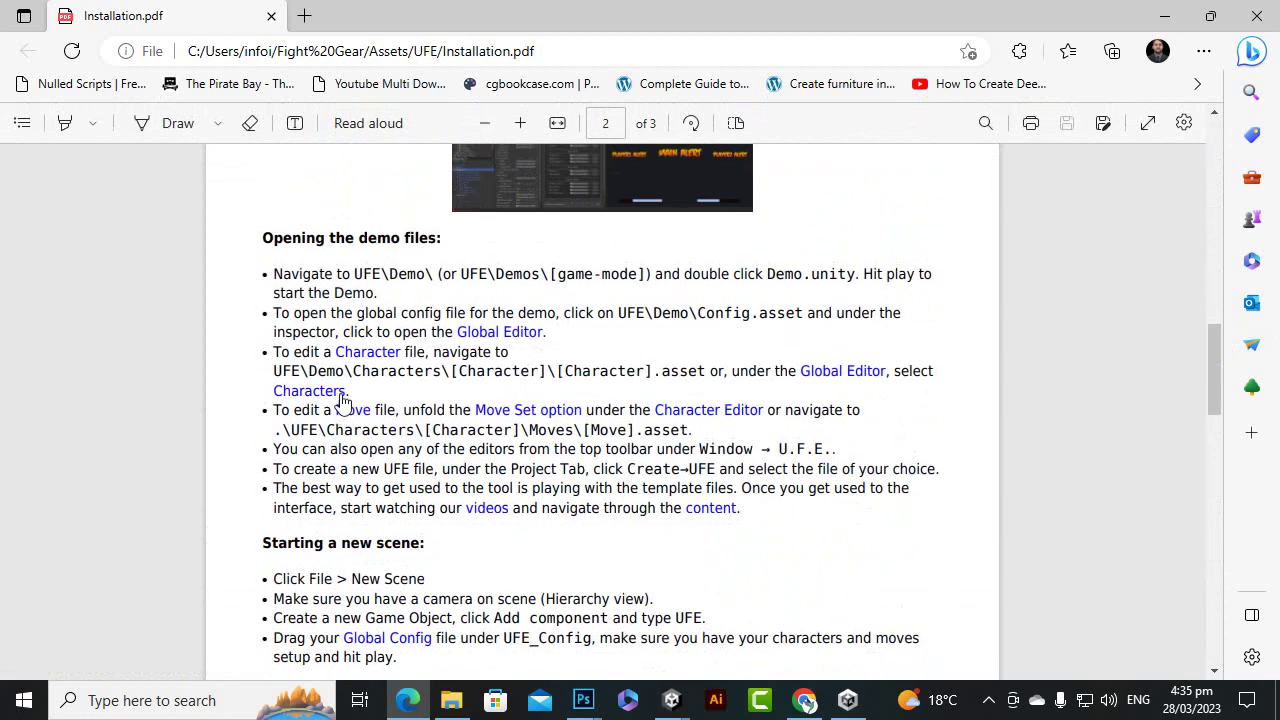
scroll(520, 392, "down", 2)
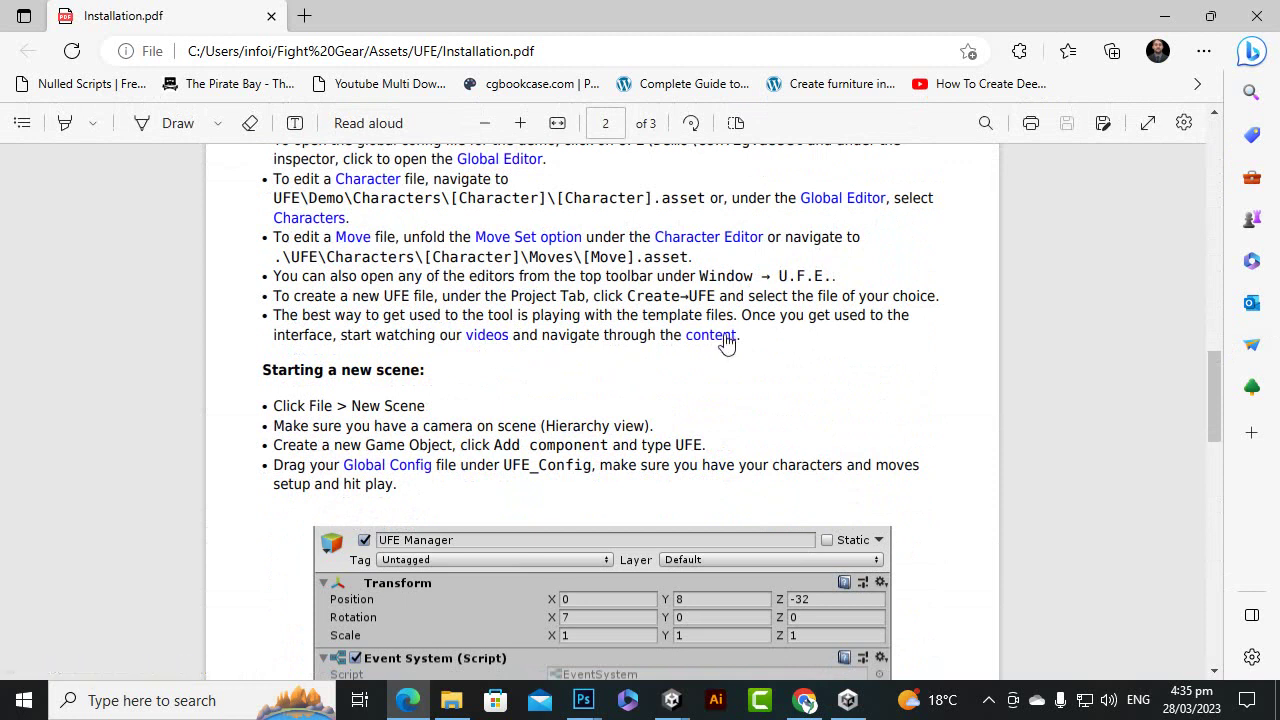
Step: Follow the guide's videos link and browse the playlists on the UFE Video Tutorials page
right_click(482, 338)
left_click(468, 340)
scroll(480, 474, "down", 1)
scroll(371, 466, "down", 5)
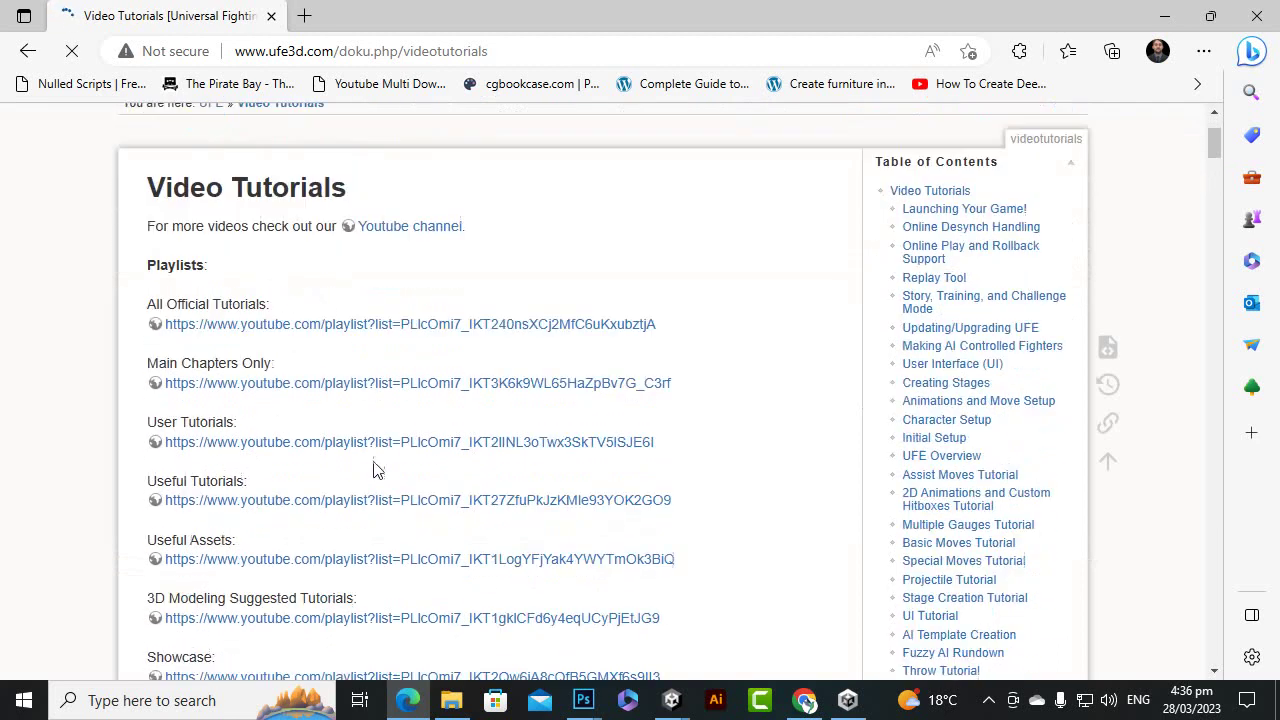
Step: Switch back to the Fight Gear project in Unity, narrow the Inspector panel and adjust the Project panel's height
scroll(340, 455, "up", 5)
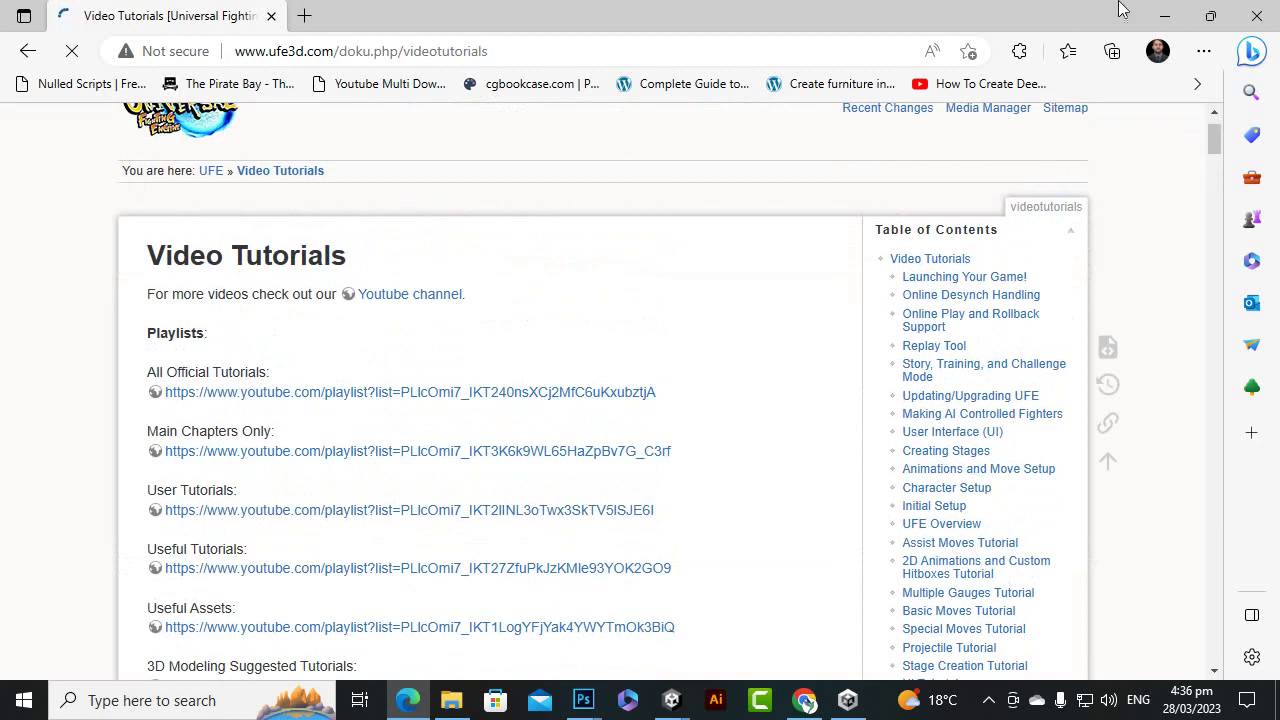
key("alt+Tab")
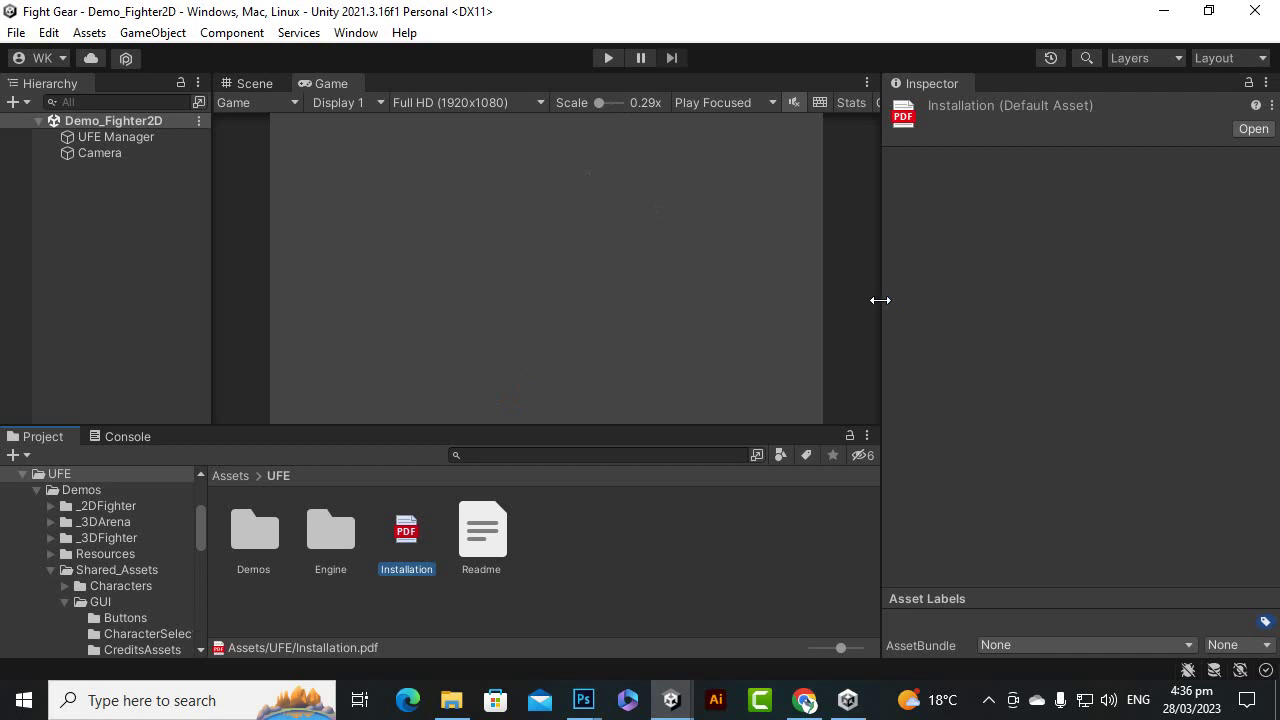
left_click_drag(880, 300, 1003, 303)
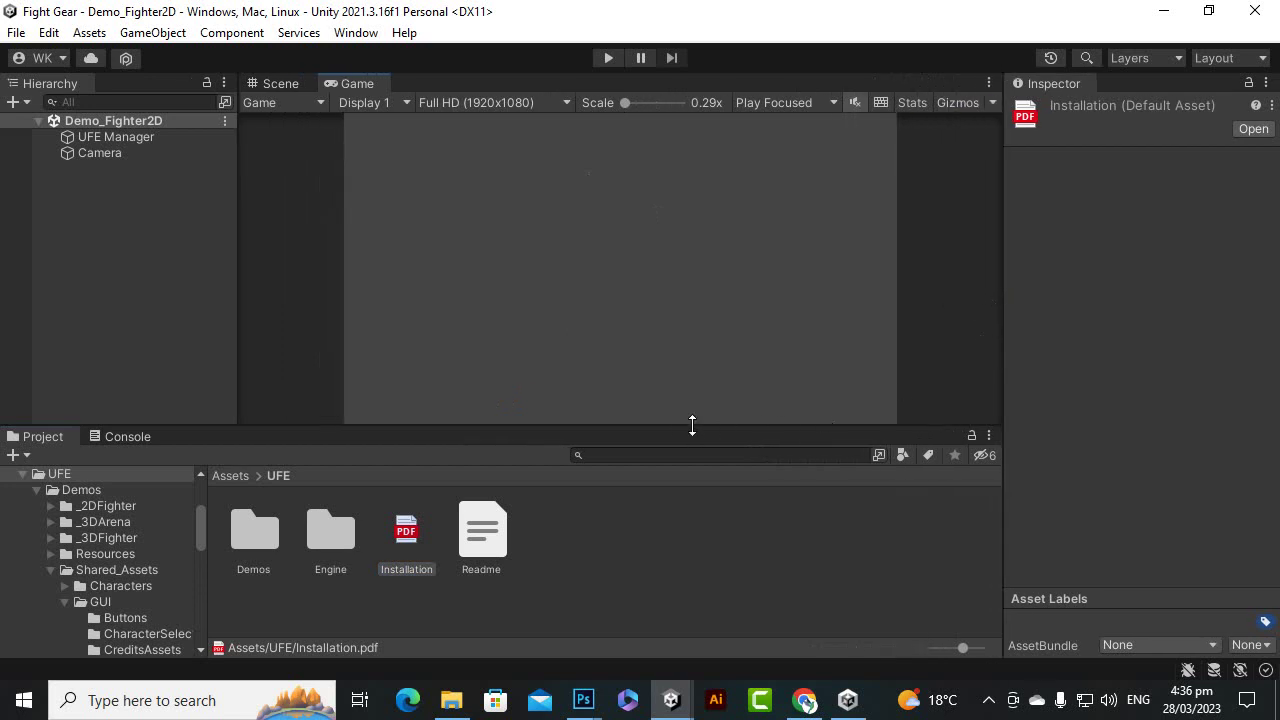
left_click_drag(678, 424, 672, 477)
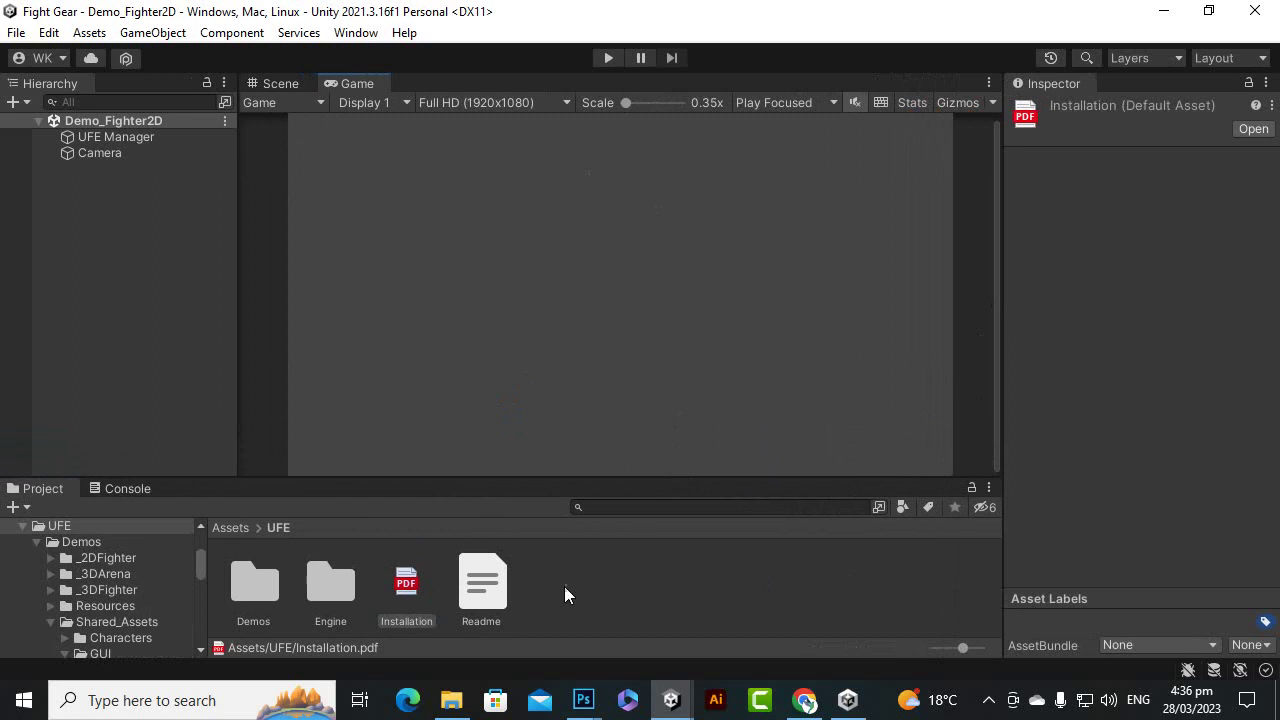
left_click_drag(585, 476, 593, 415)
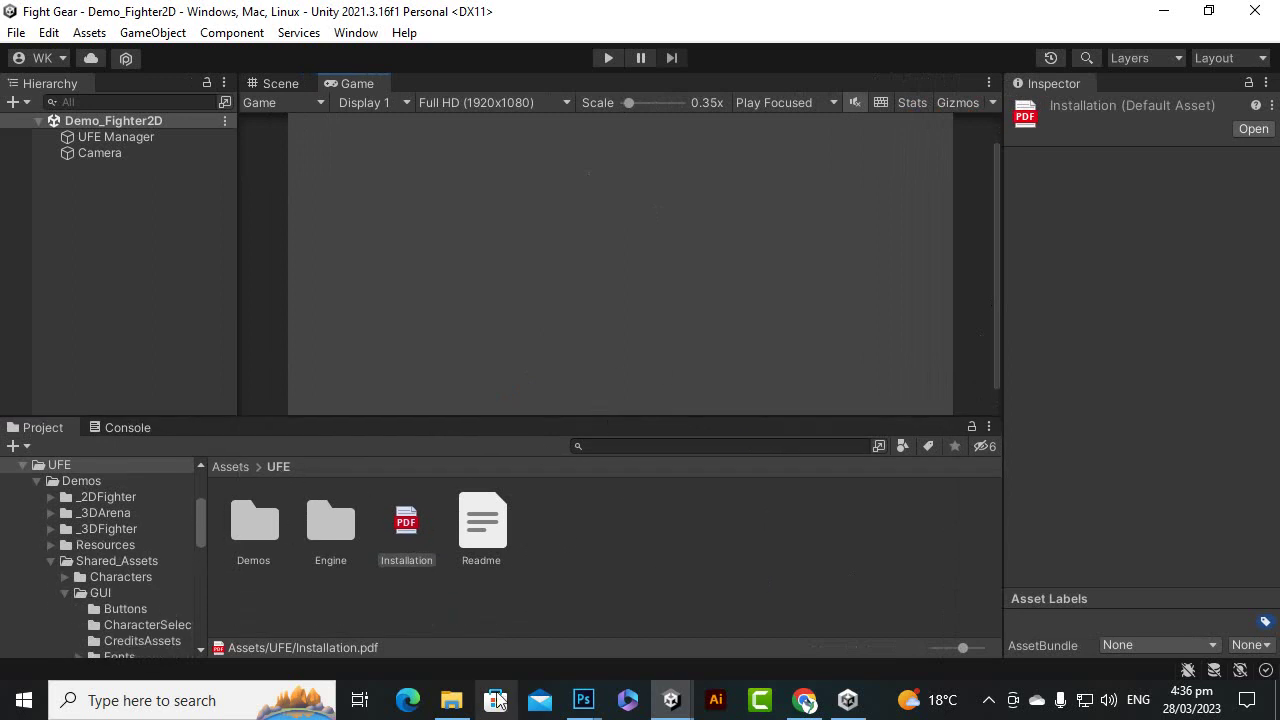
left_click(323, 600)
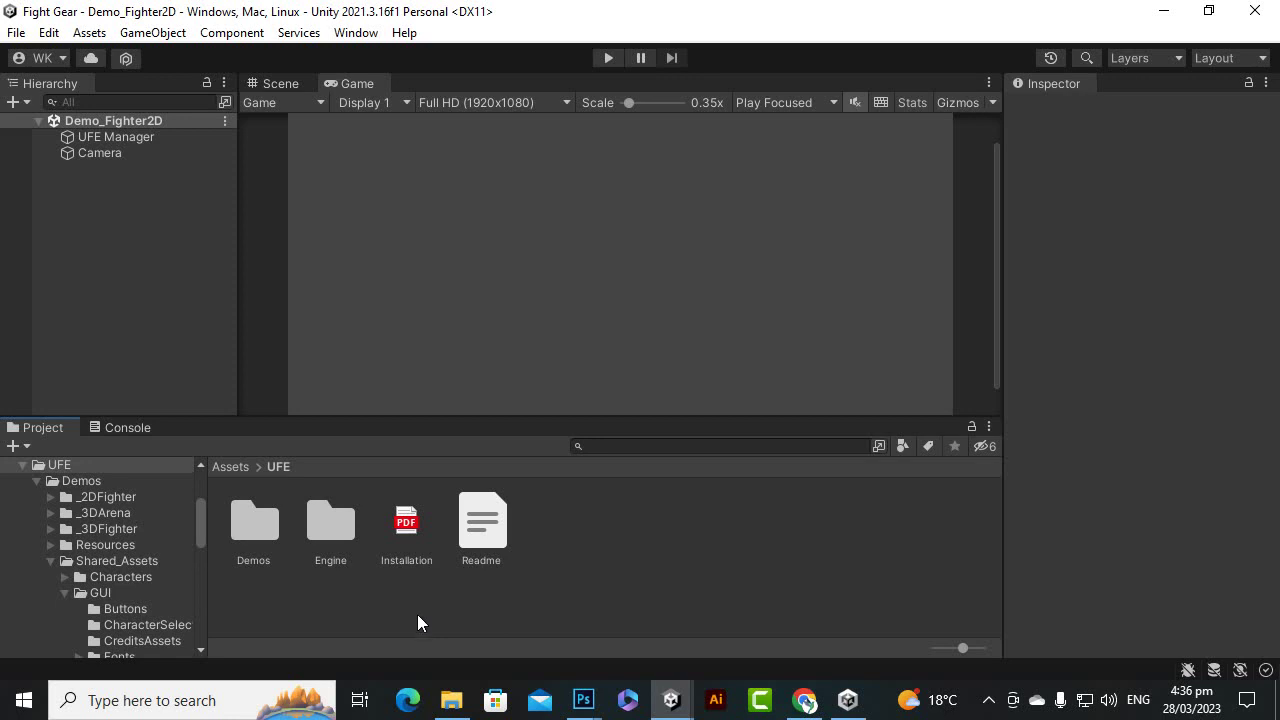
Step: Go to the Prefabs folder of Fighters_(Pack) in SupportedAssets and look through the fighter prefabs, including Fighter_07
left_click(231, 468)
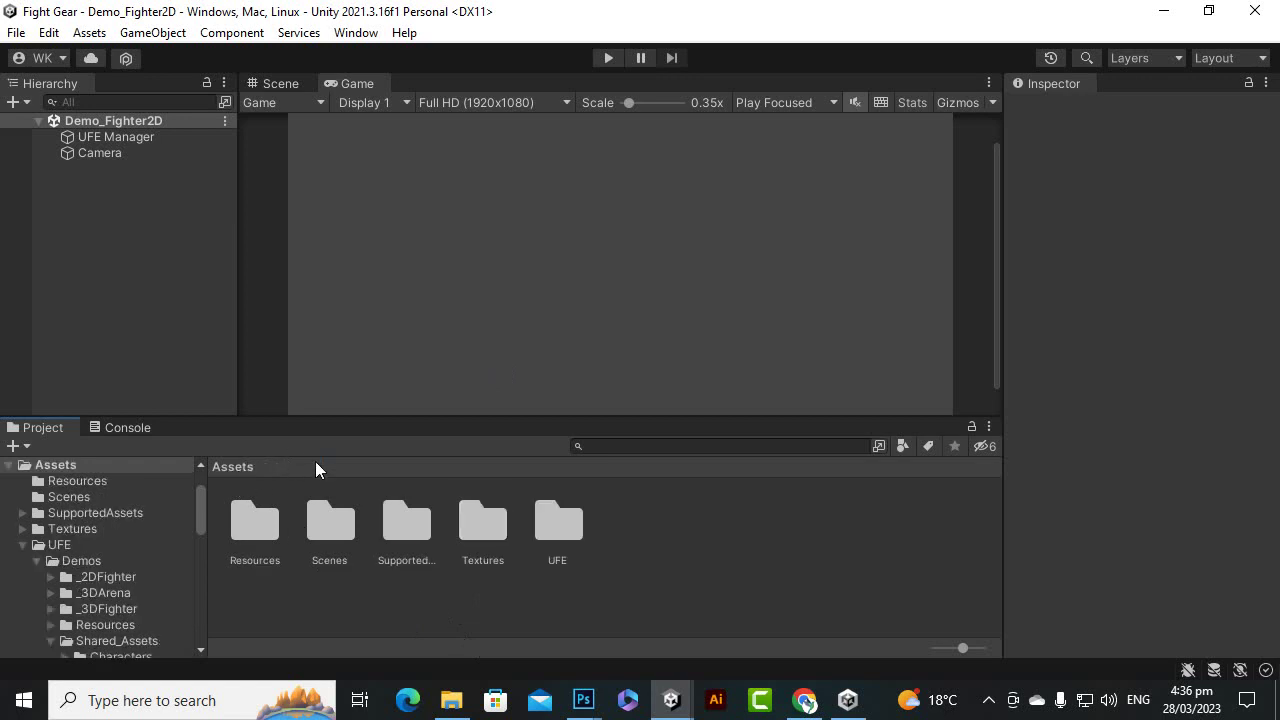
double_click(383, 528)
left_click(352, 528)
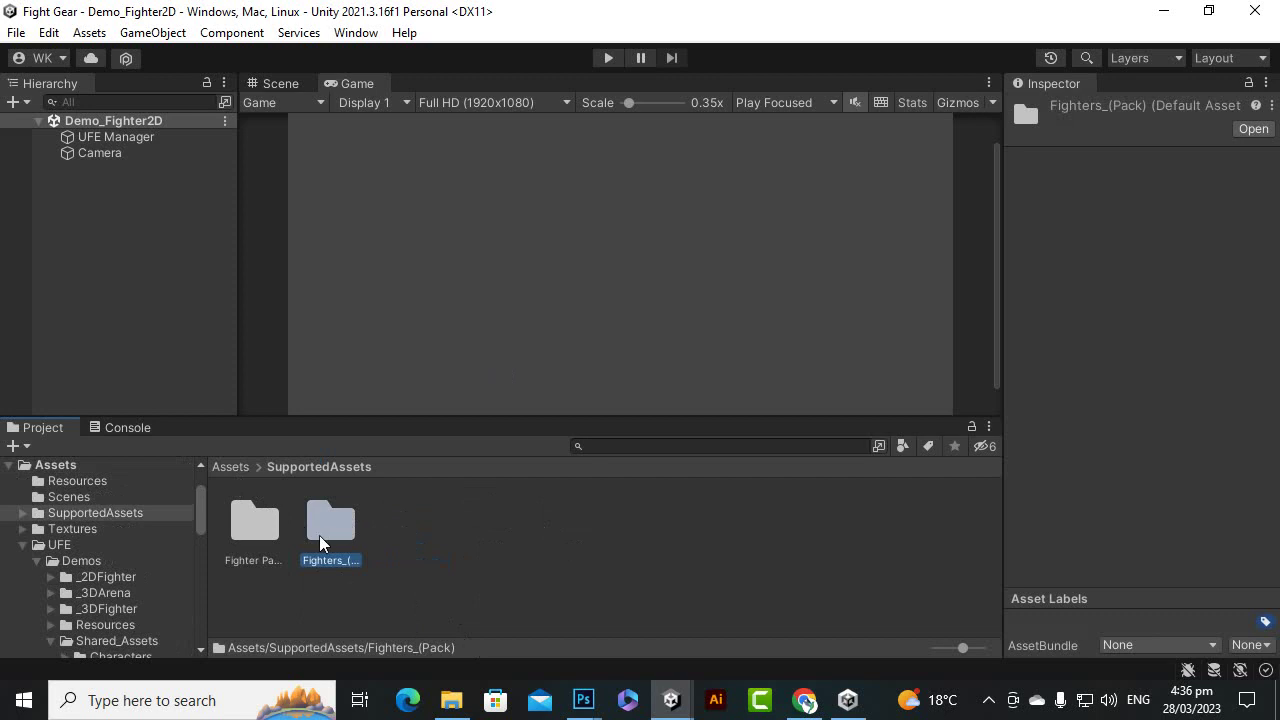
double_click(328, 528)
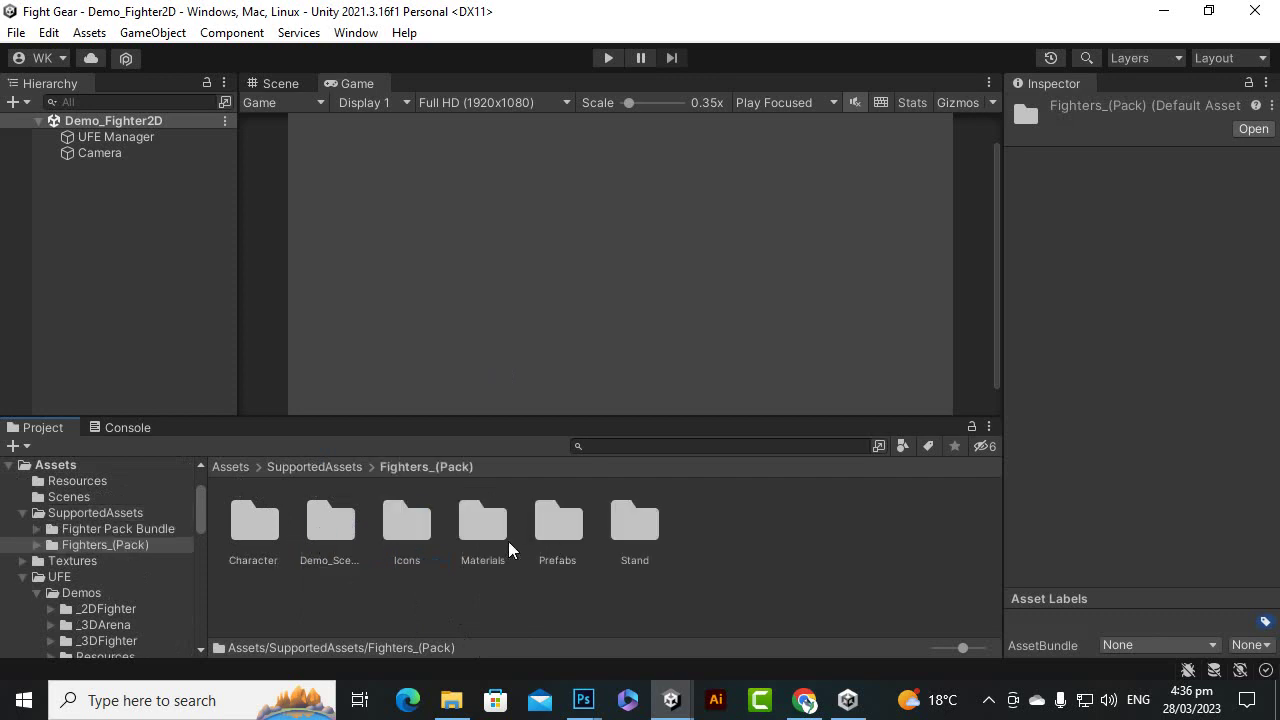
double_click(565, 530)
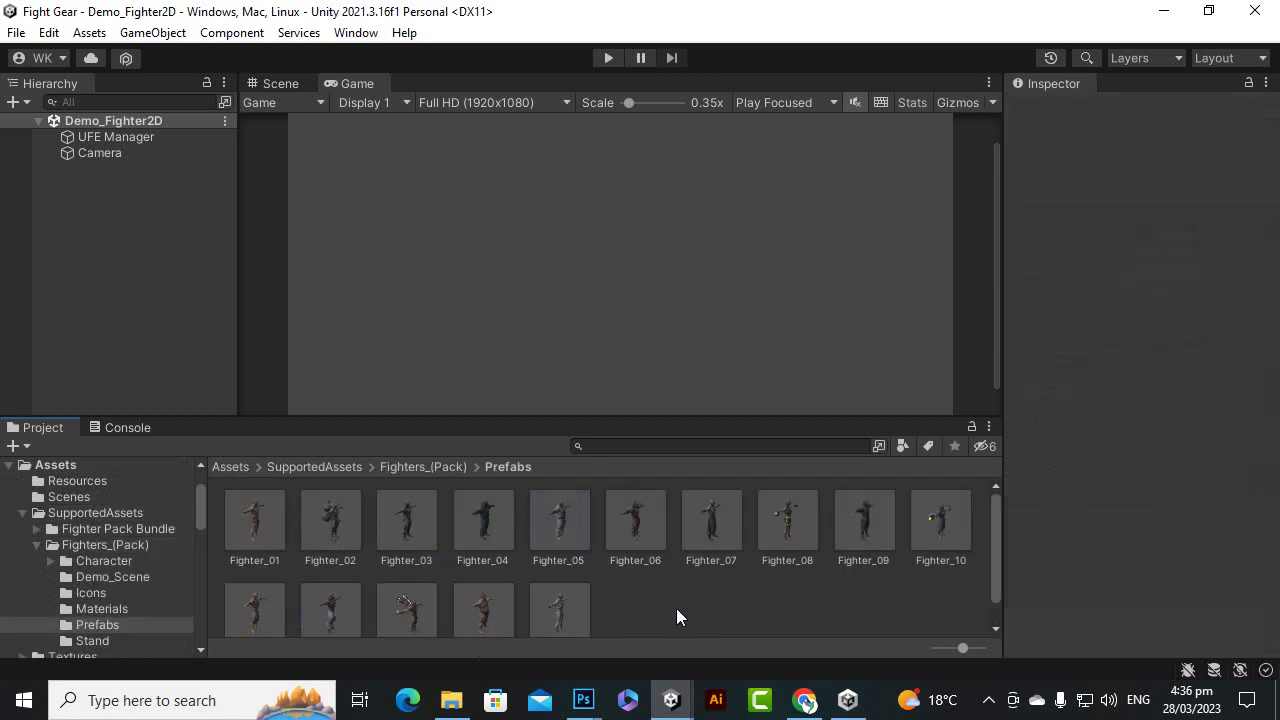
left_click(637, 537)
left_click(710, 538)
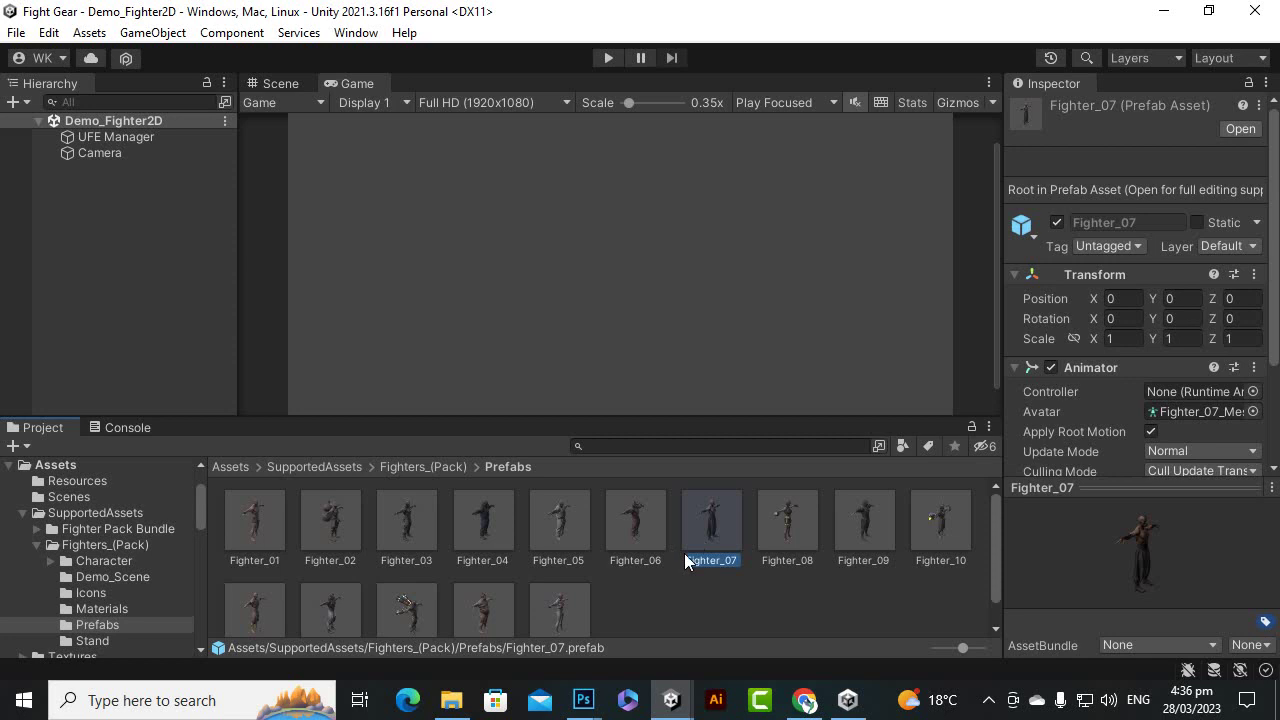
left_click(856, 540)
left_click(694, 582)
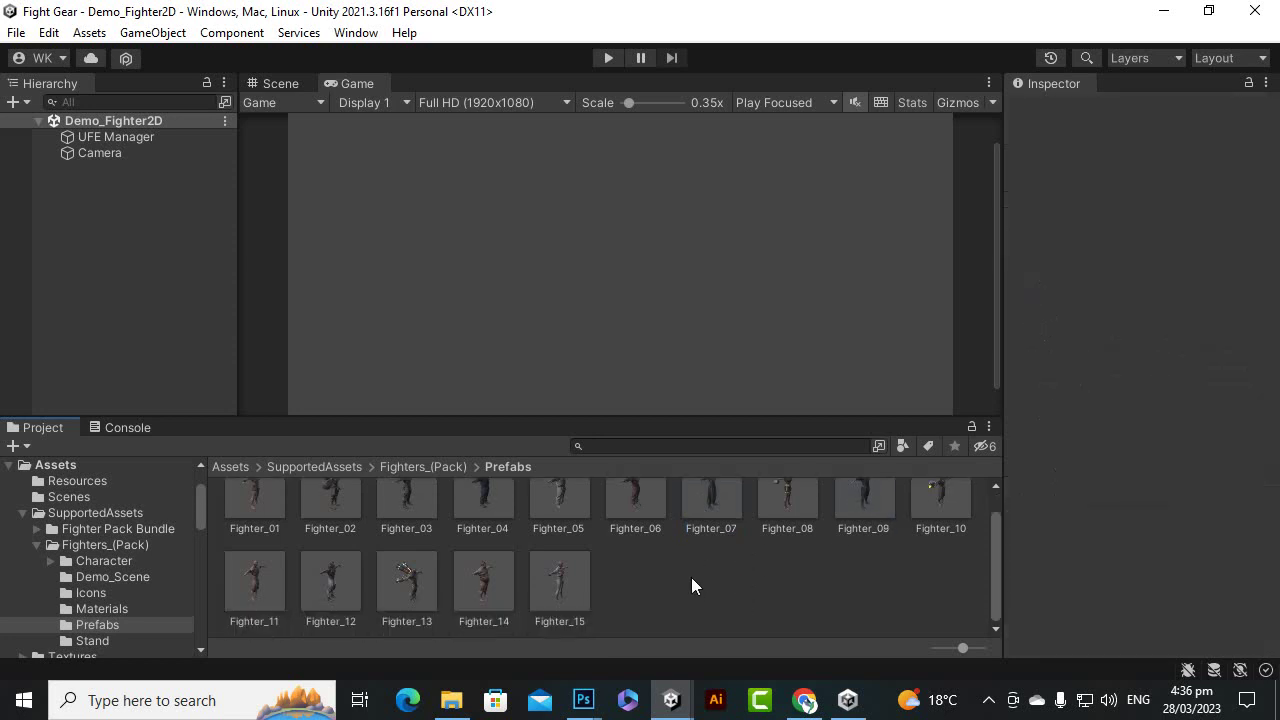
Step: Go to the pack's Character folder and inspect the fighter model in Fighter_04's Mesh folder
left_click(423, 466)
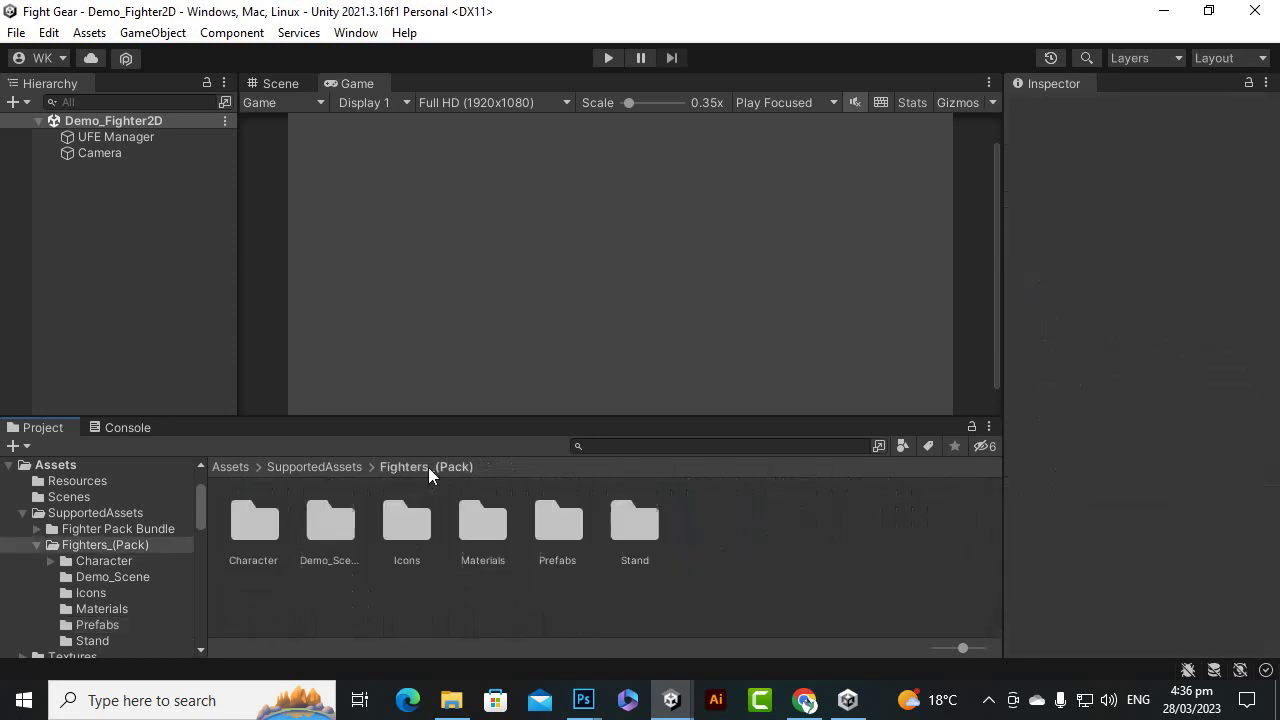
left_click(555, 525)
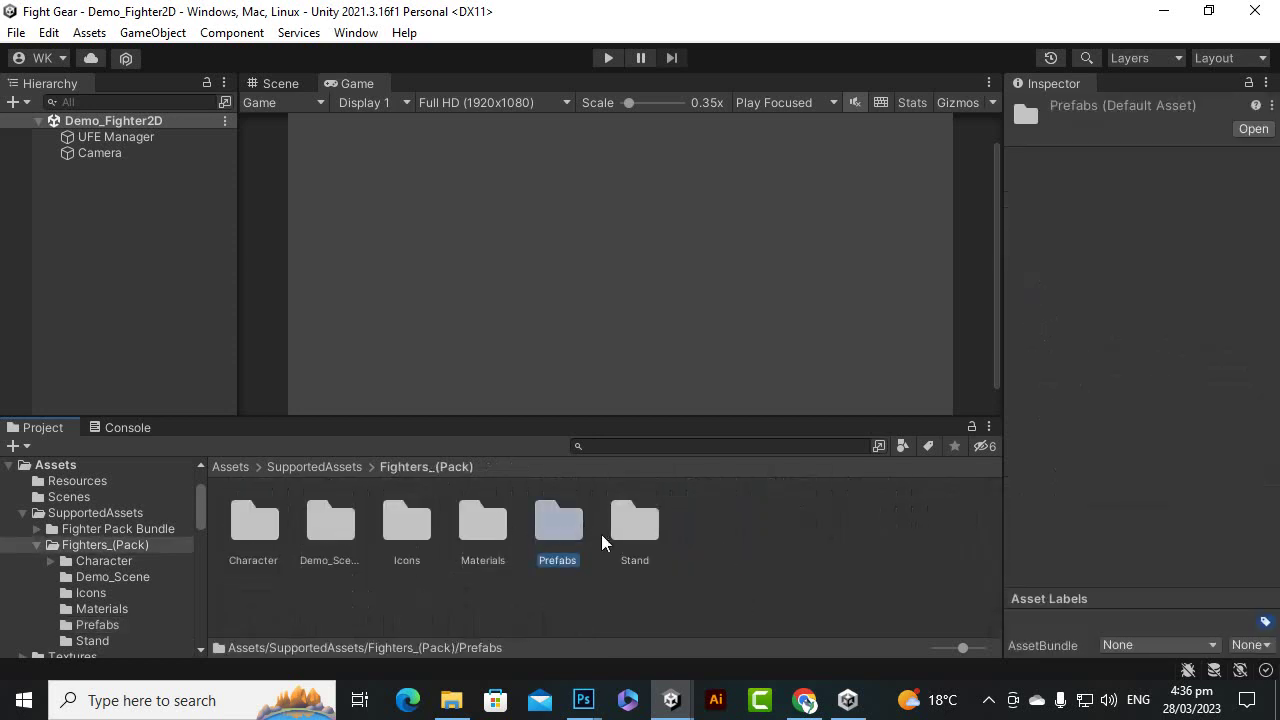
left_click(314, 516)
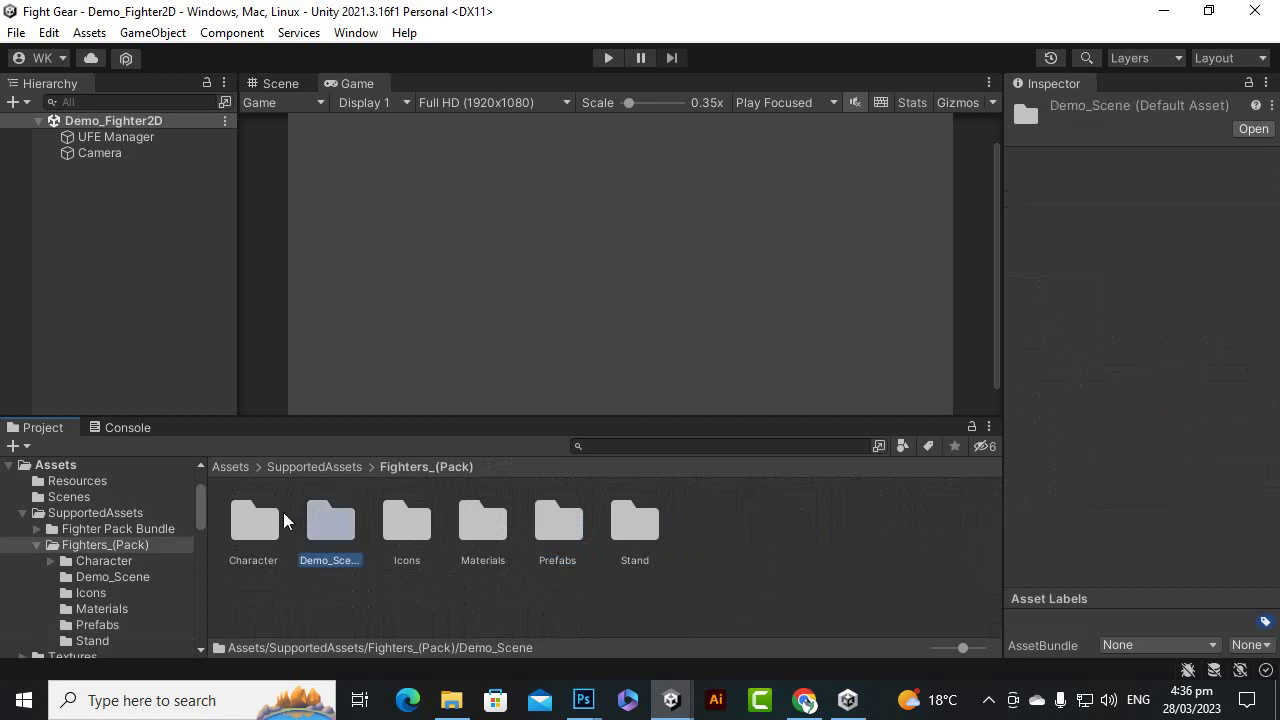
double_click(276, 518)
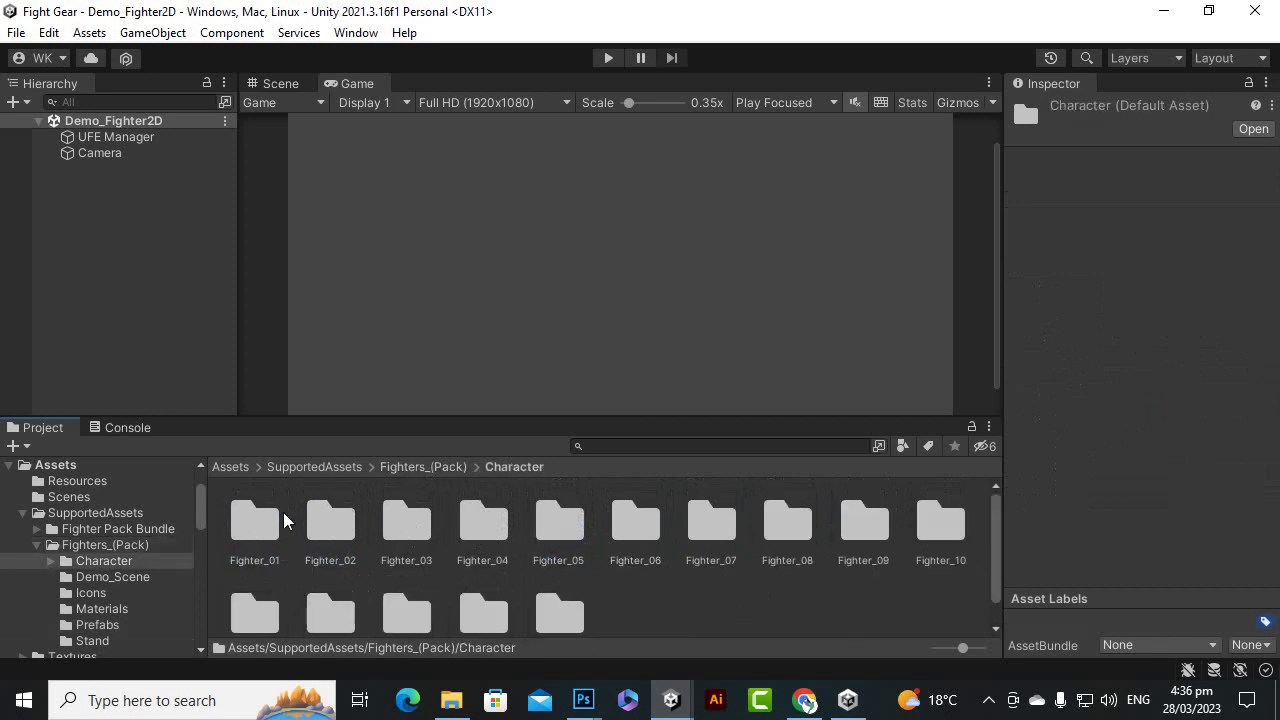
double_click(486, 523)
left_click(273, 515)
double_click(273, 515)
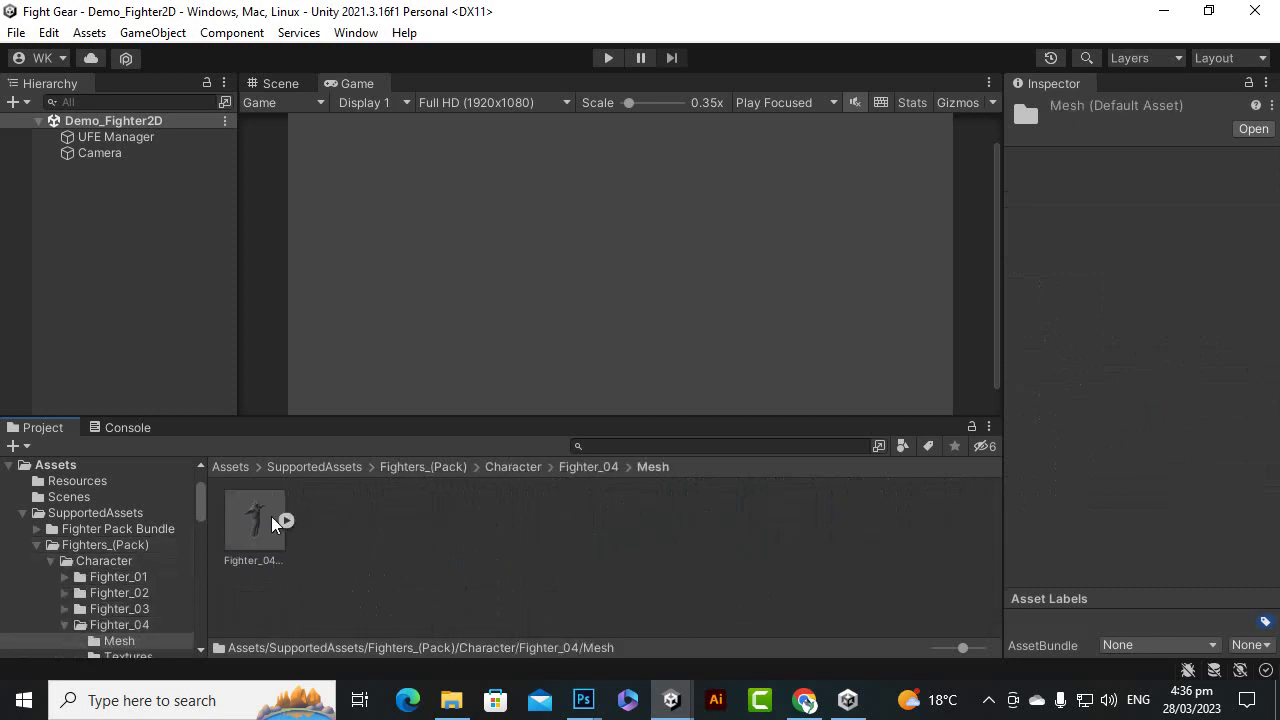
left_click(257, 523)
left_click(439, 549)
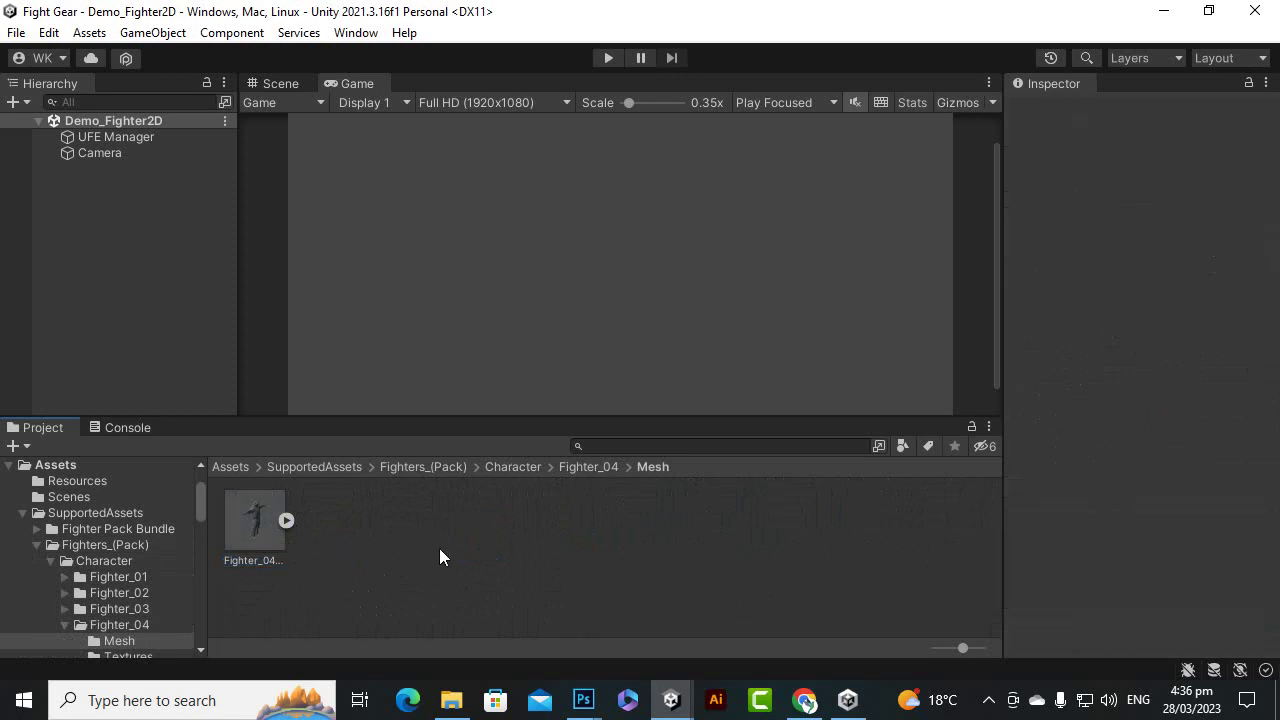
Step: Go back up through Fighters_(Pack) to the root Assets folder and look over its subfolders
left_click(588, 467)
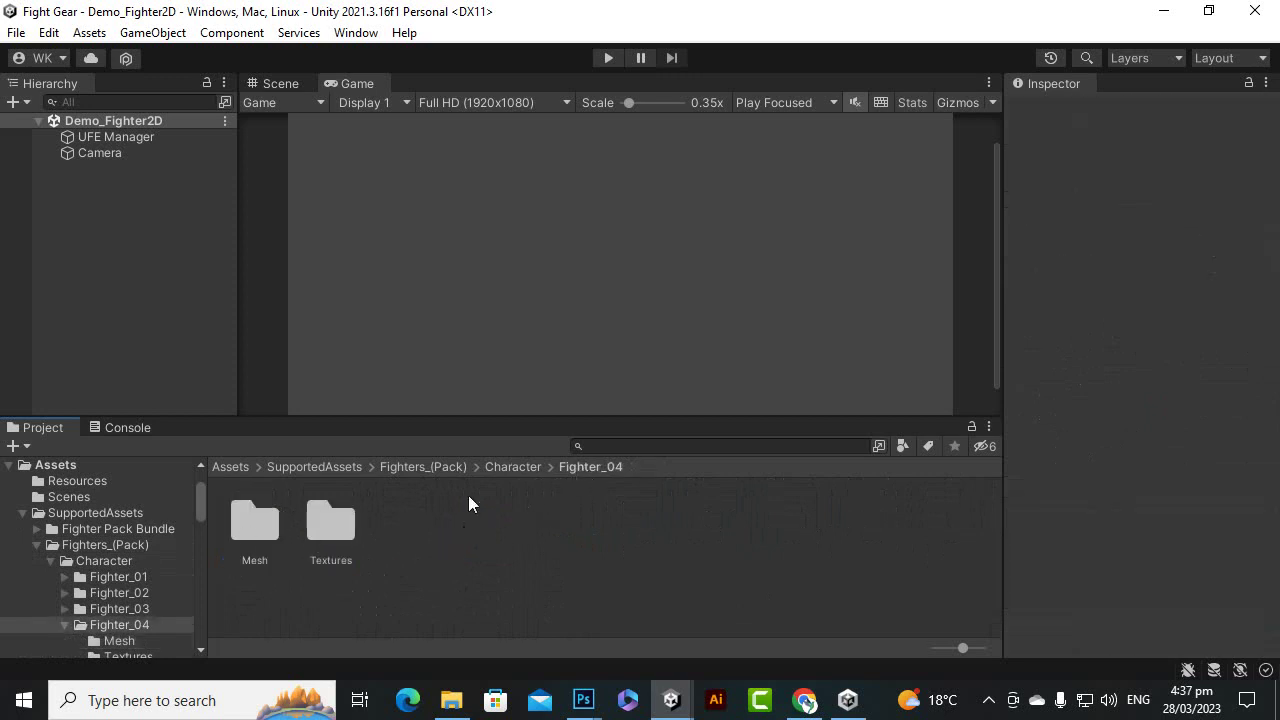
left_click(412, 470)
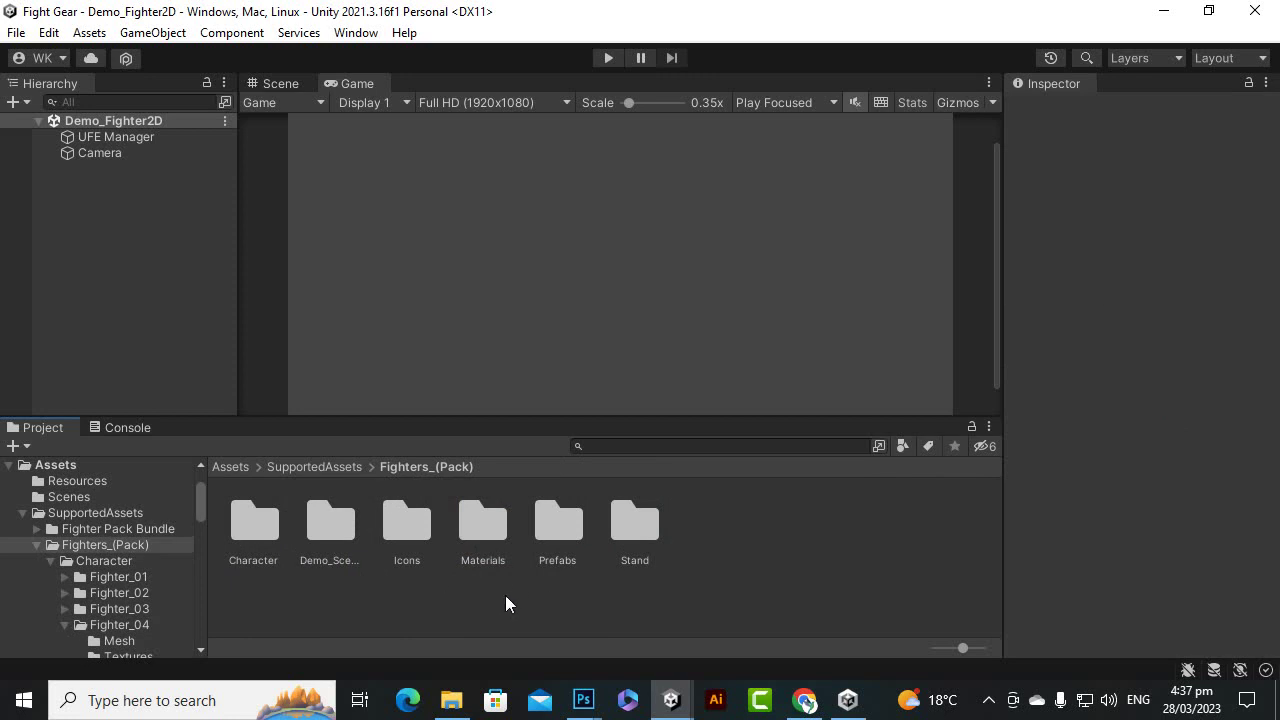
left_click(275, 545)
left_click(349, 605)
left_click(232, 467)
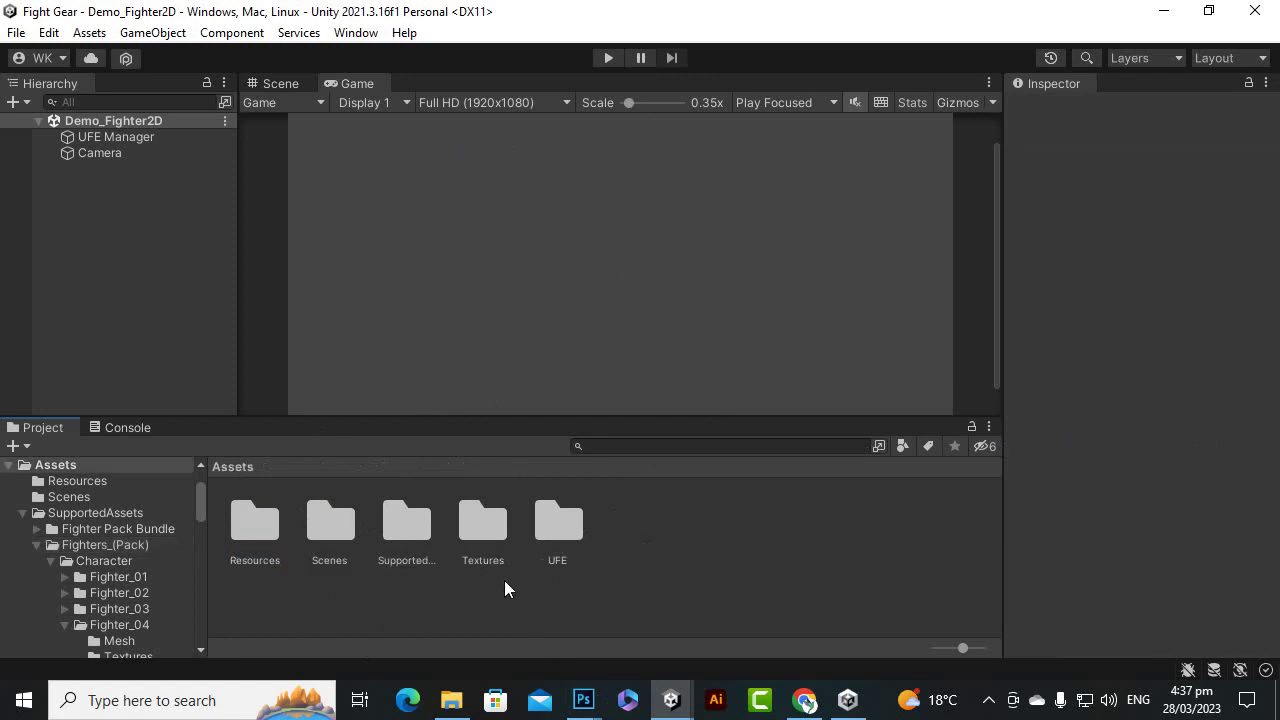
left_click(262, 531)
left_click(277, 568)
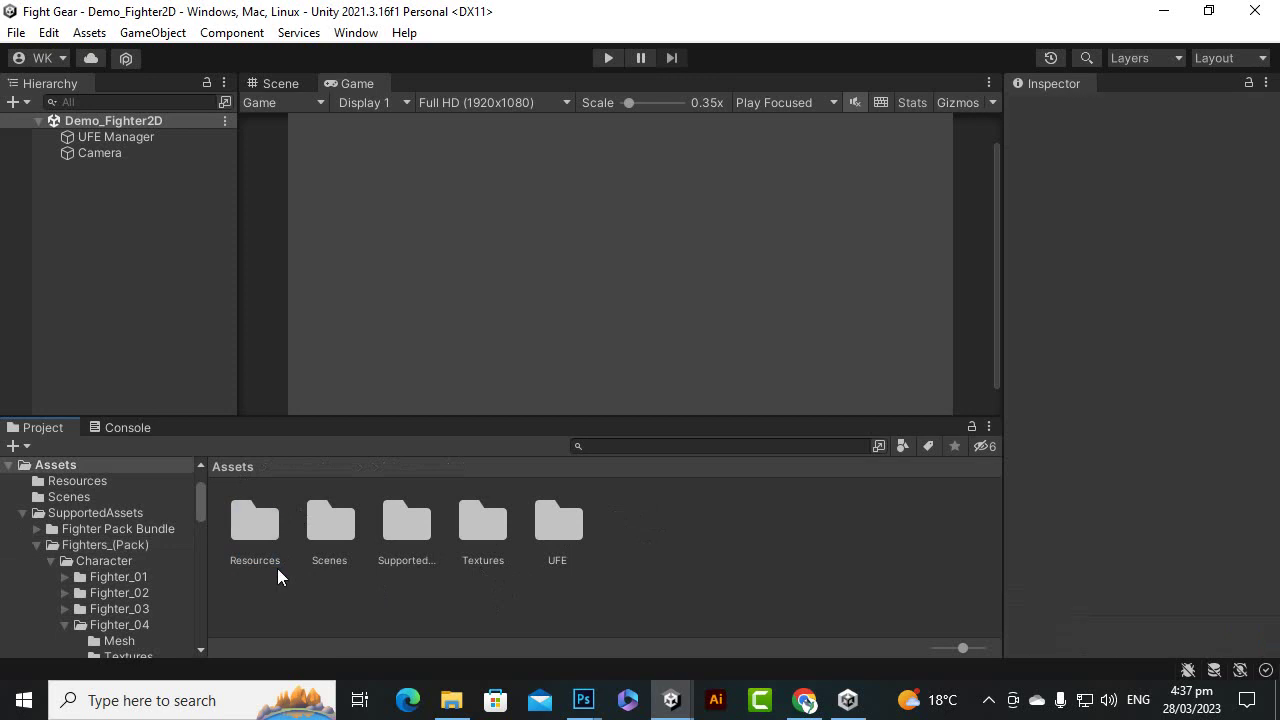
left_click(257, 522)
left_click(346, 577)
Step: Open the Characters folder of the _2DFighter demo inside the UFE Demos folder
double_click(553, 524)
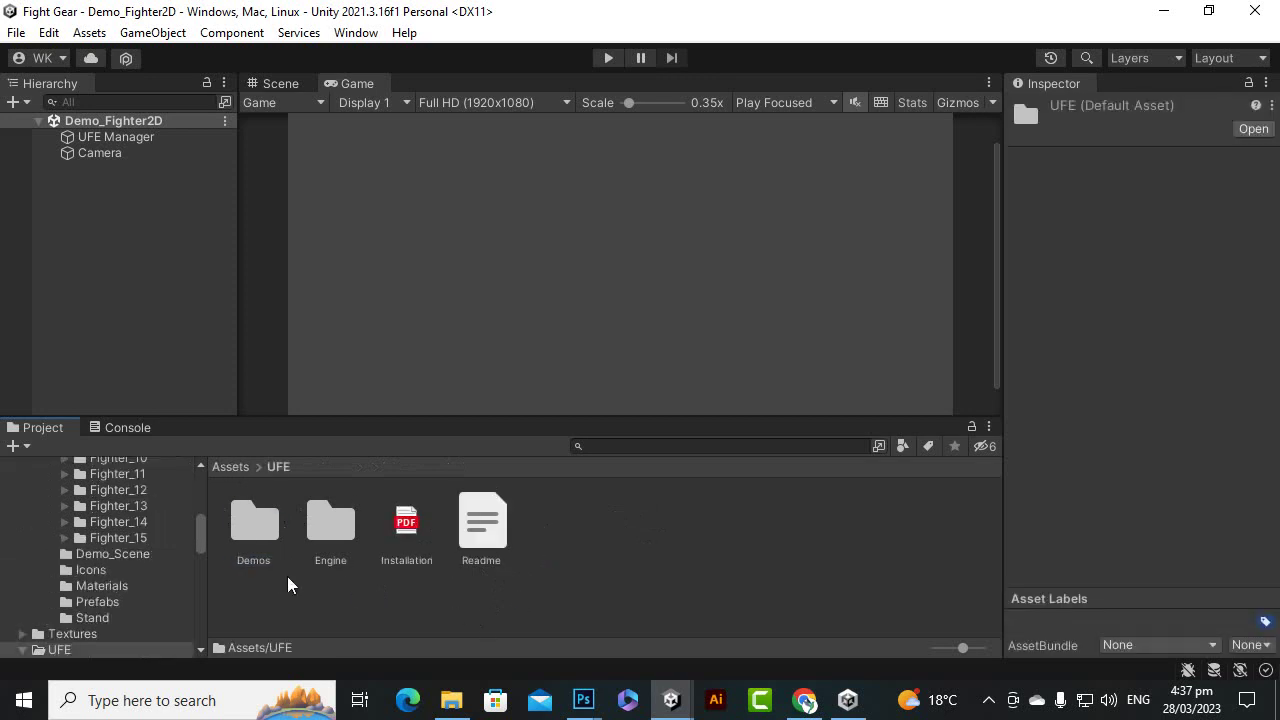
left_click(250, 528)
double_click(247, 533)
double_click(262, 524)
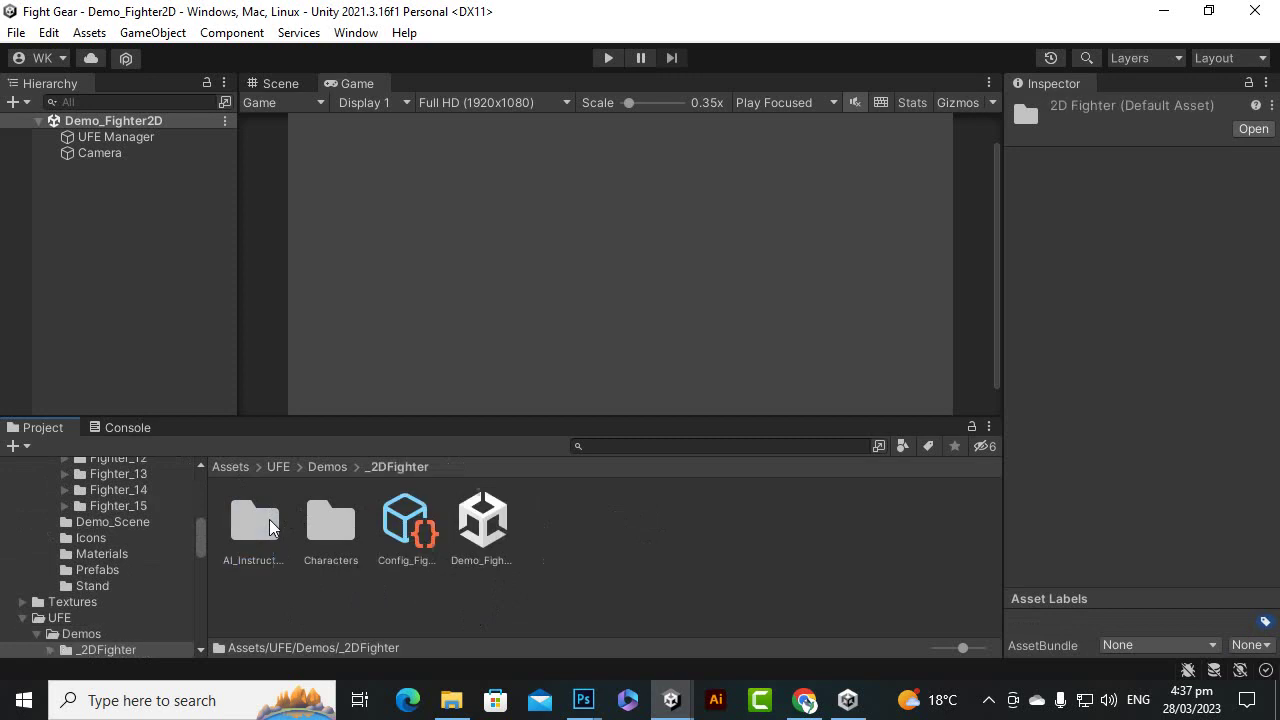
left_click(333, 533)
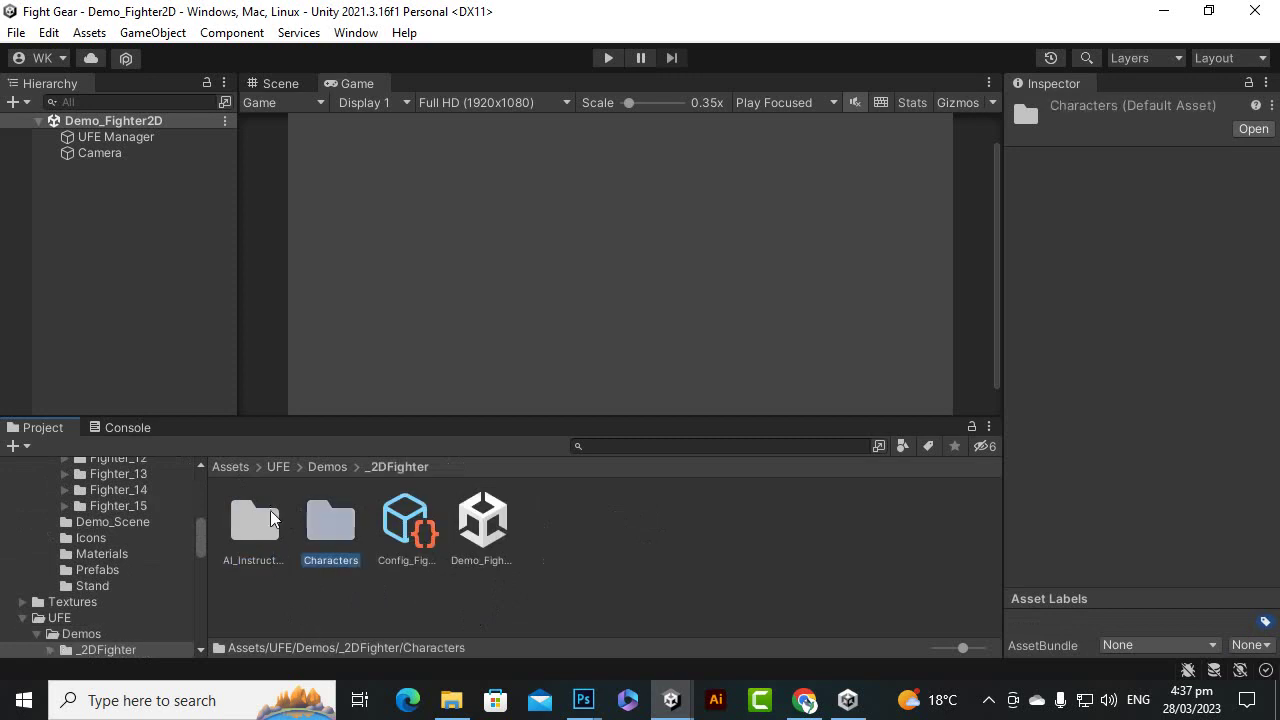
double_click(324, 537)
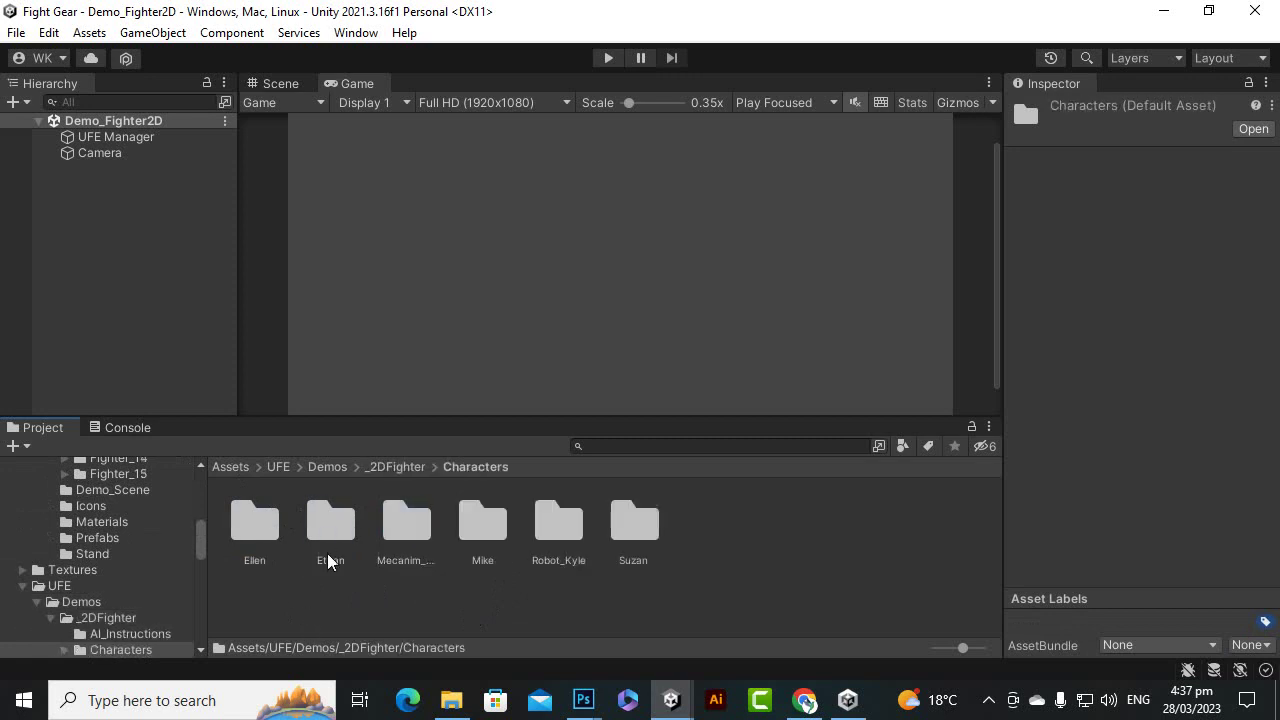
Step: Examine the Ethan character's Moves folder and its character info asset
double_click(330, 545)
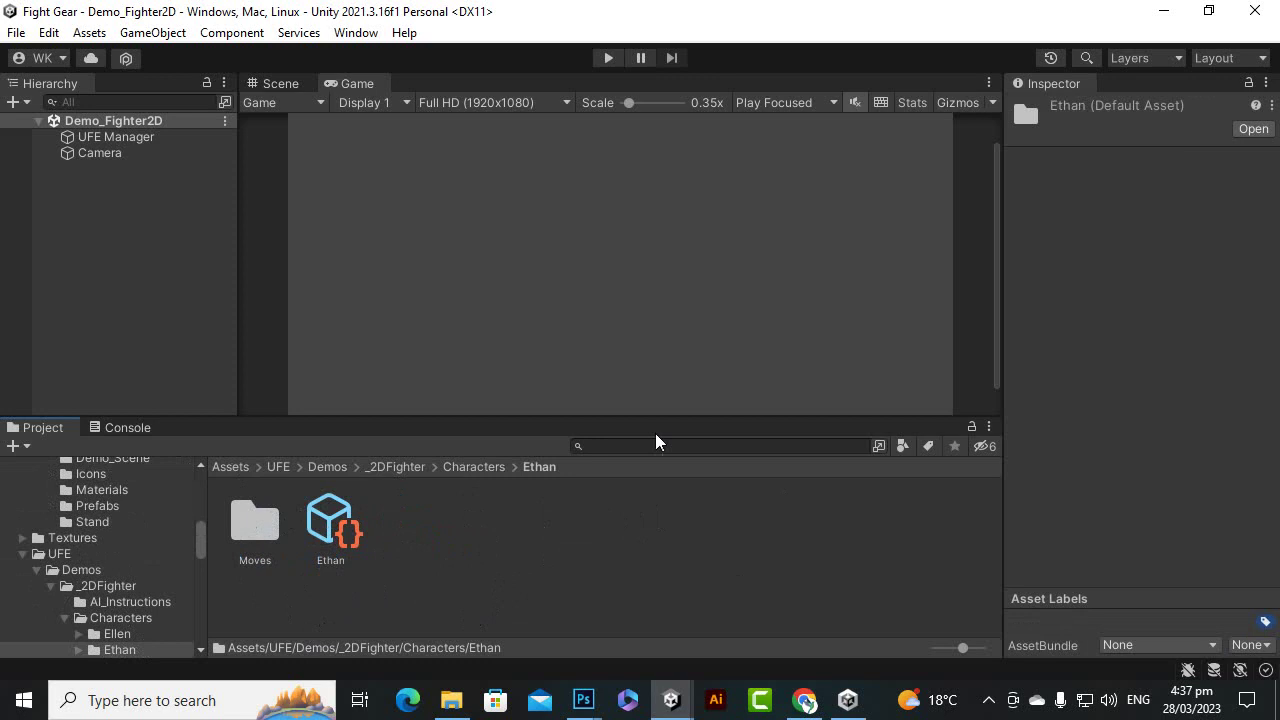
double_click(257, 522)
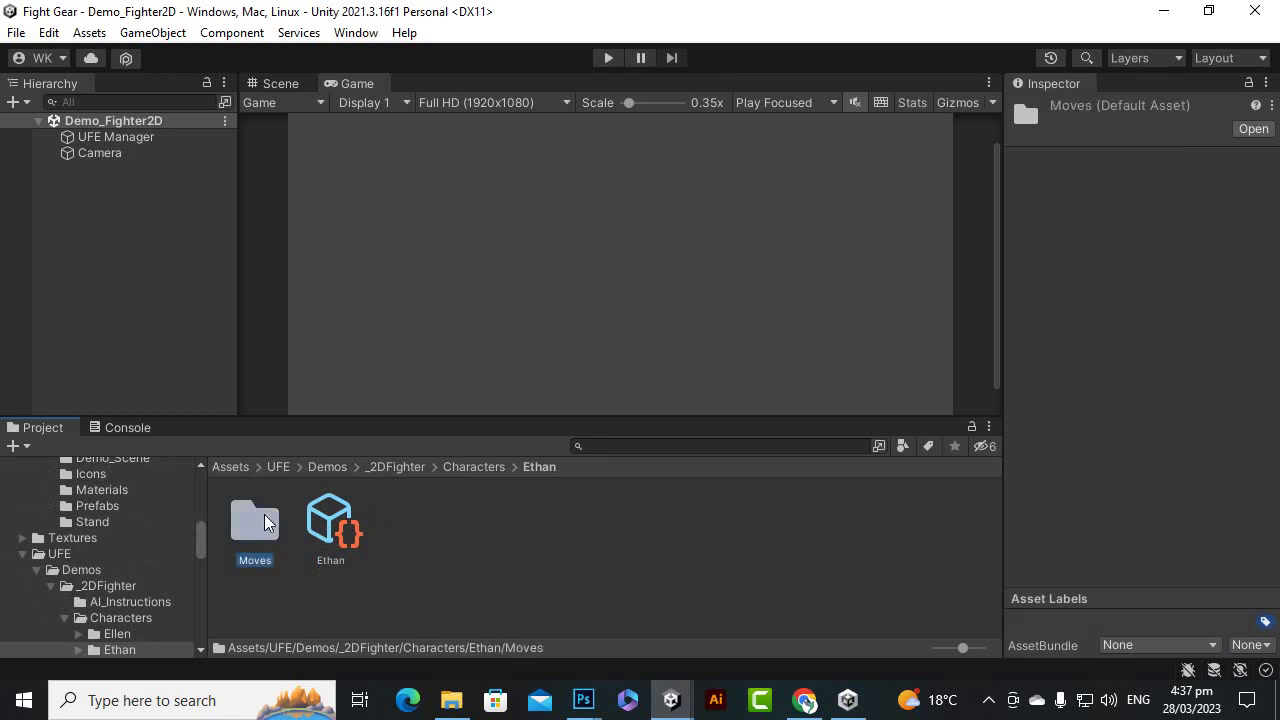
scroll(428, 580, "down", 3)
scroll(430, 584, "up", 3)
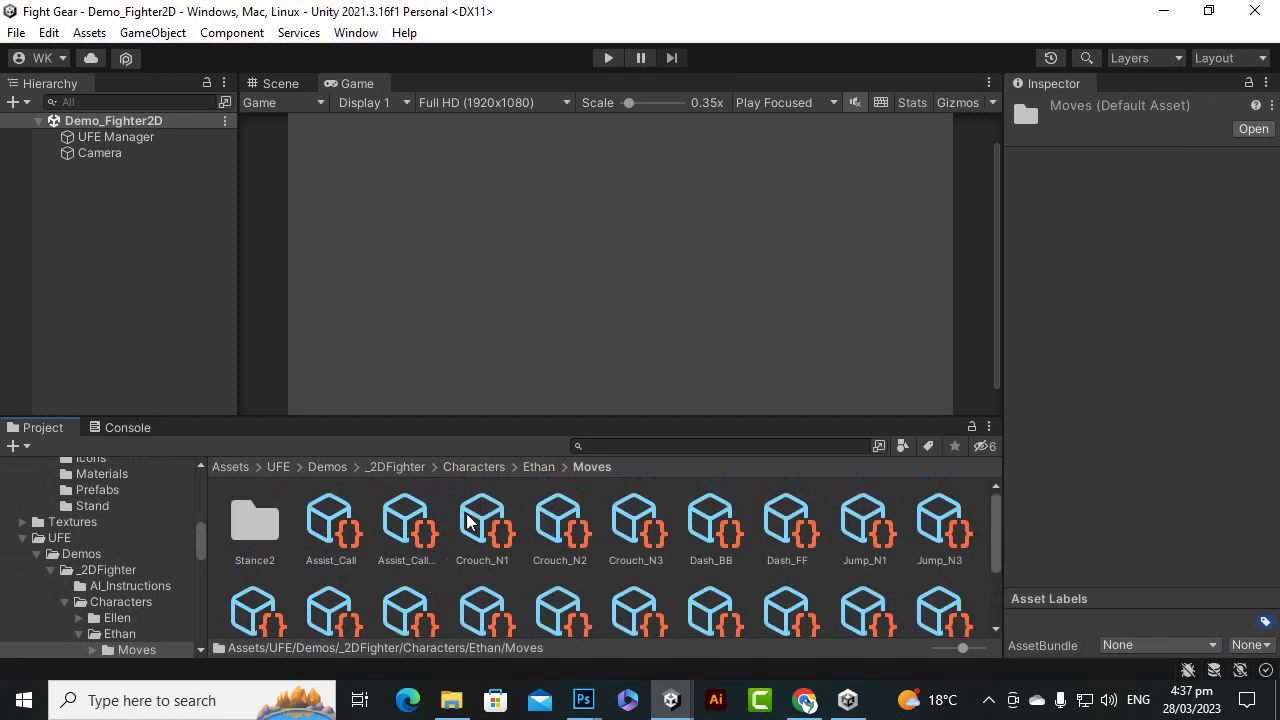
left_click(538, 467)
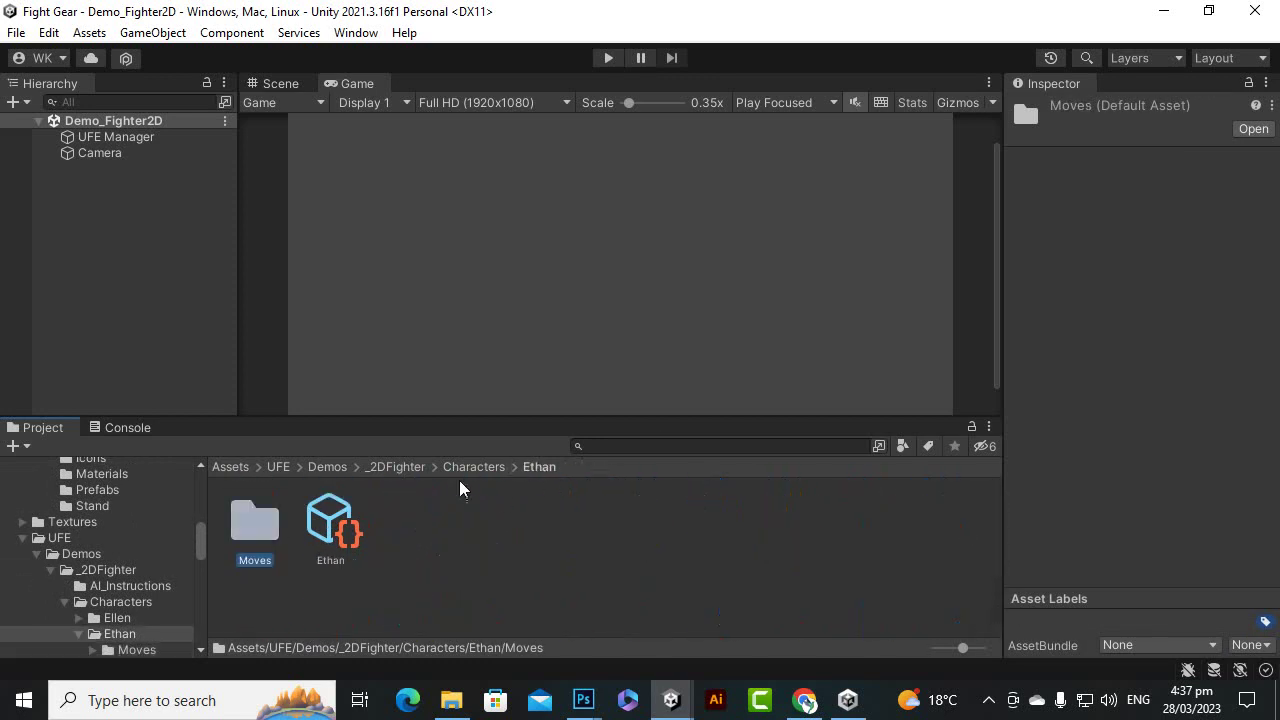
left_click(334, 540)
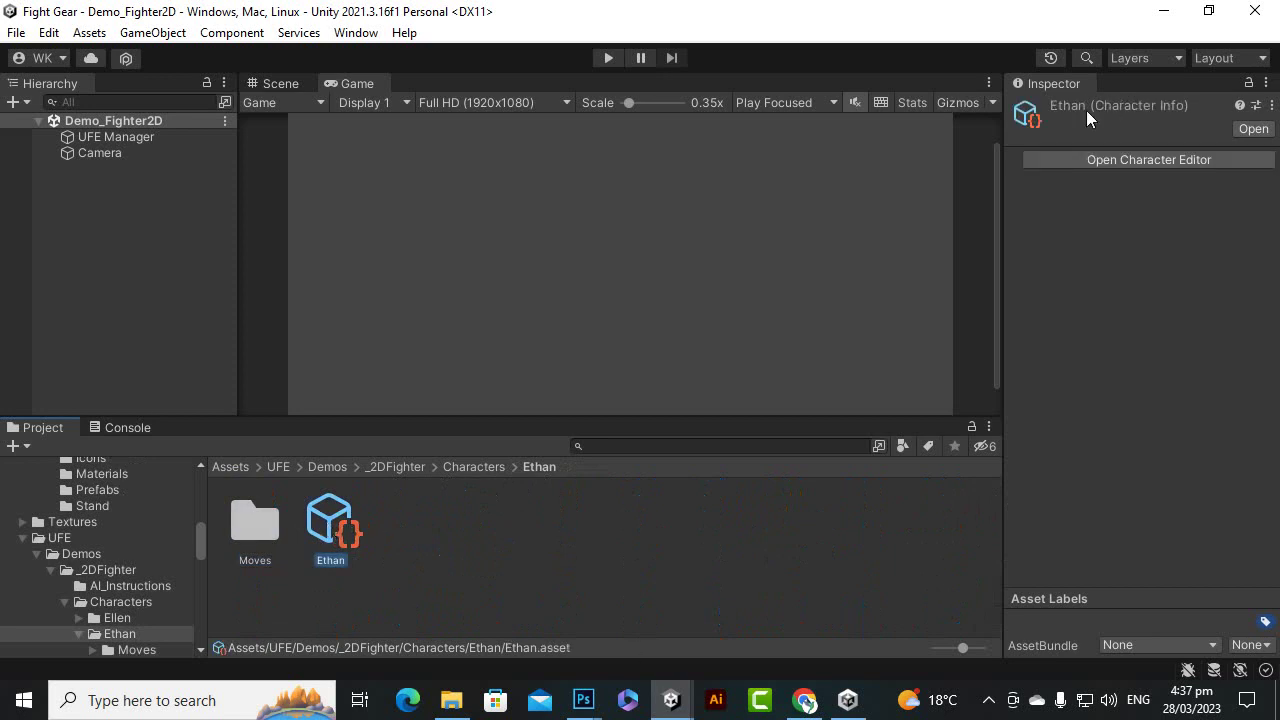
left_click(401, 613)
Step: Look over the demo's Characters folder again and return to the _2DFighter folder
left_click(470, 467)
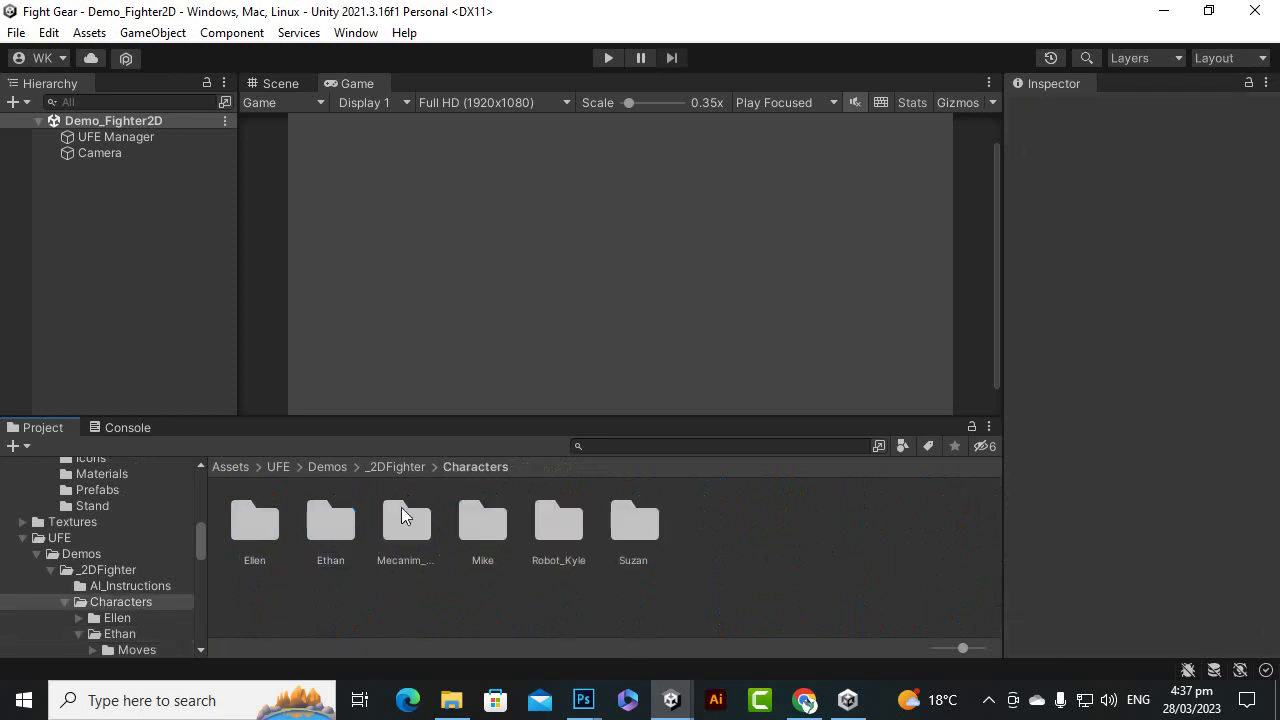
left_click(395, 467)
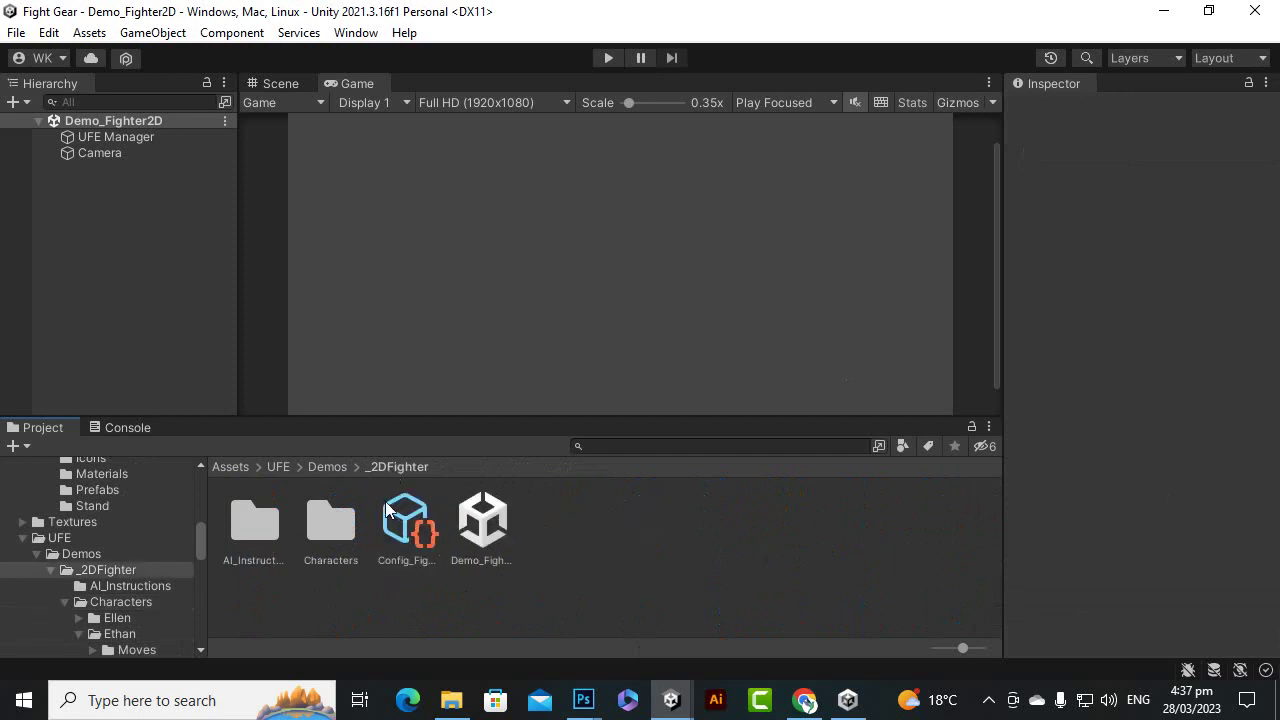
left_click(323, 531)
double_click(323, 531)
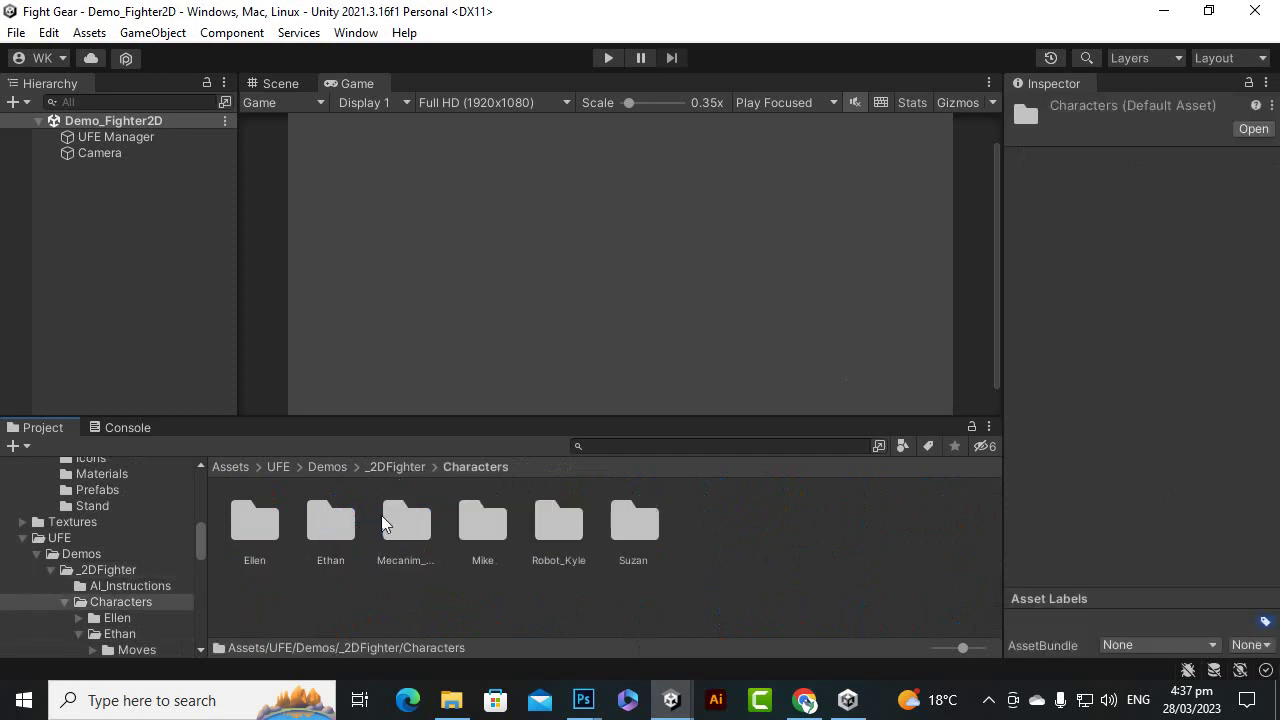
left_click(400, 467)
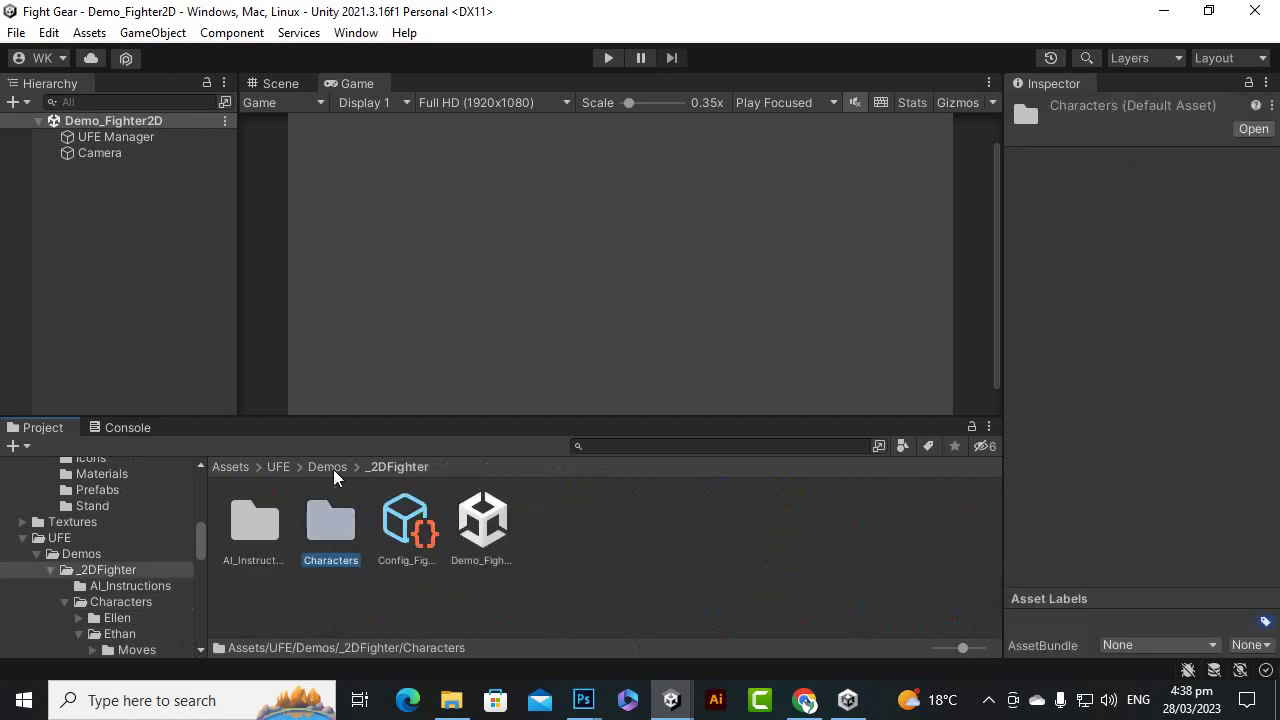
Step: Look over the AI_Instructions assets of the _2DFighter demo and return to the Demos folder
left_click(268, 541)
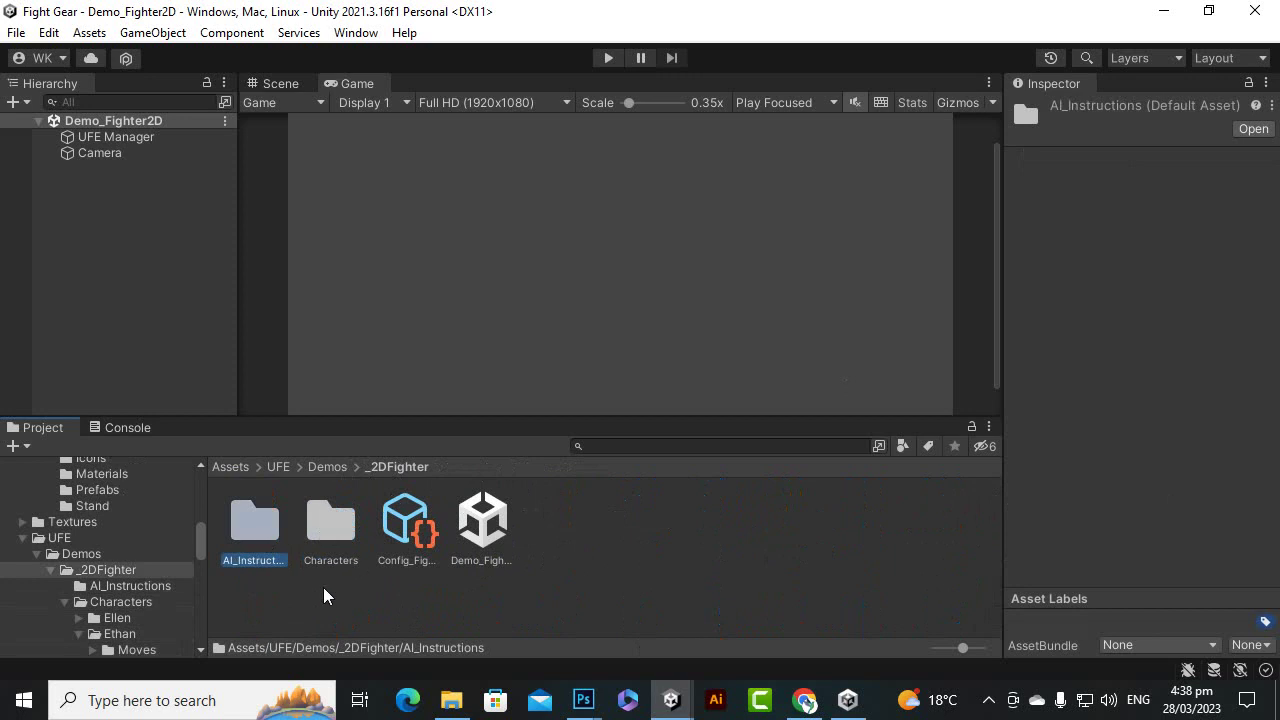
left_click(327, 467)
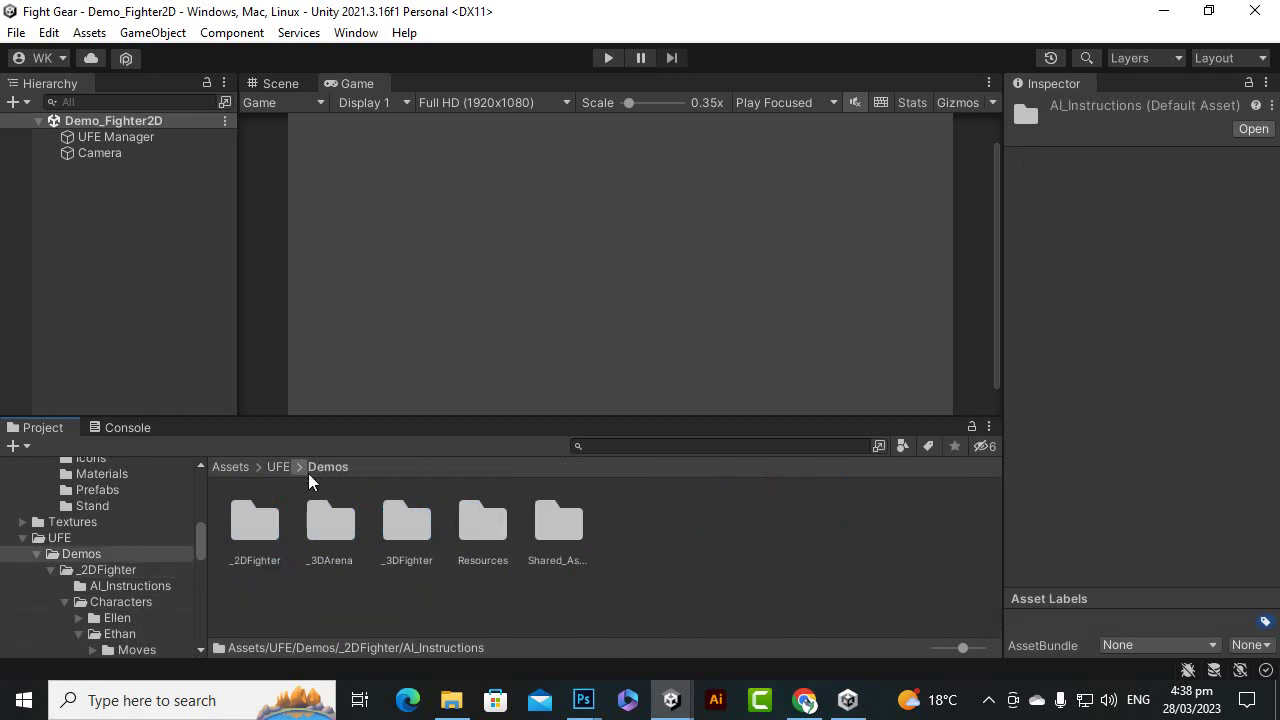
left_click(265, 532)
double_click(265, 532)
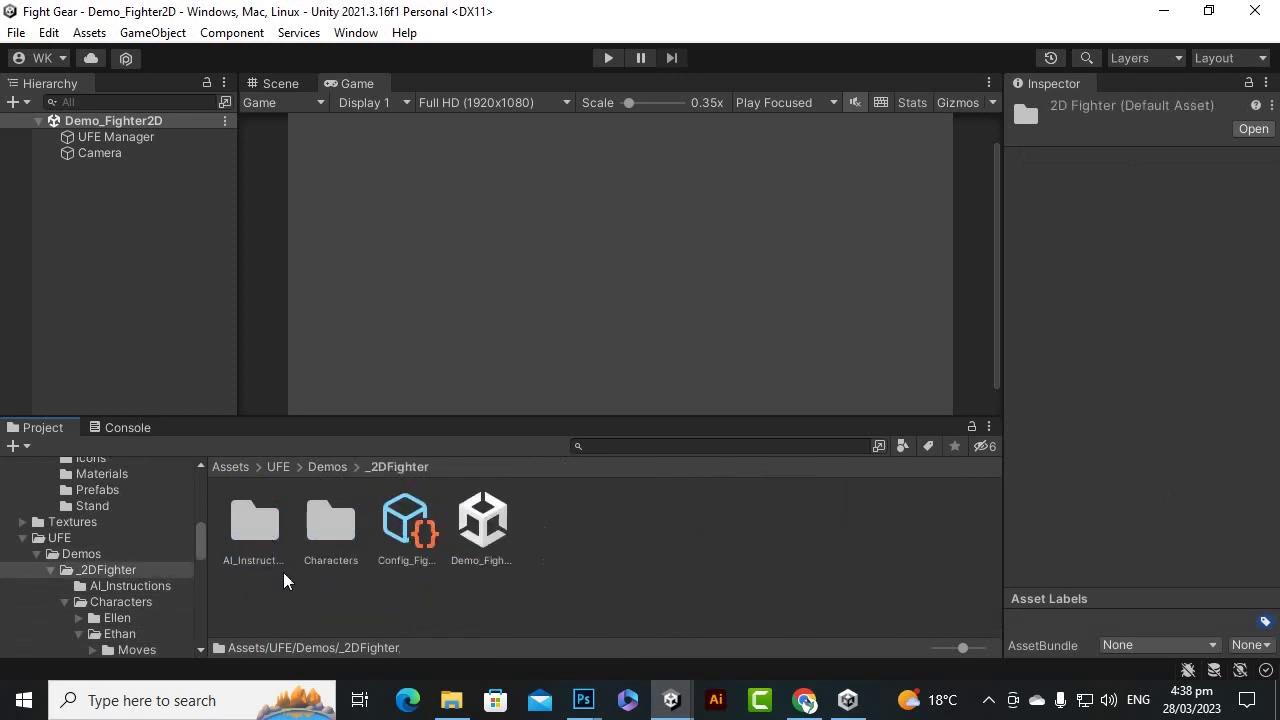
left_click(253, 518)
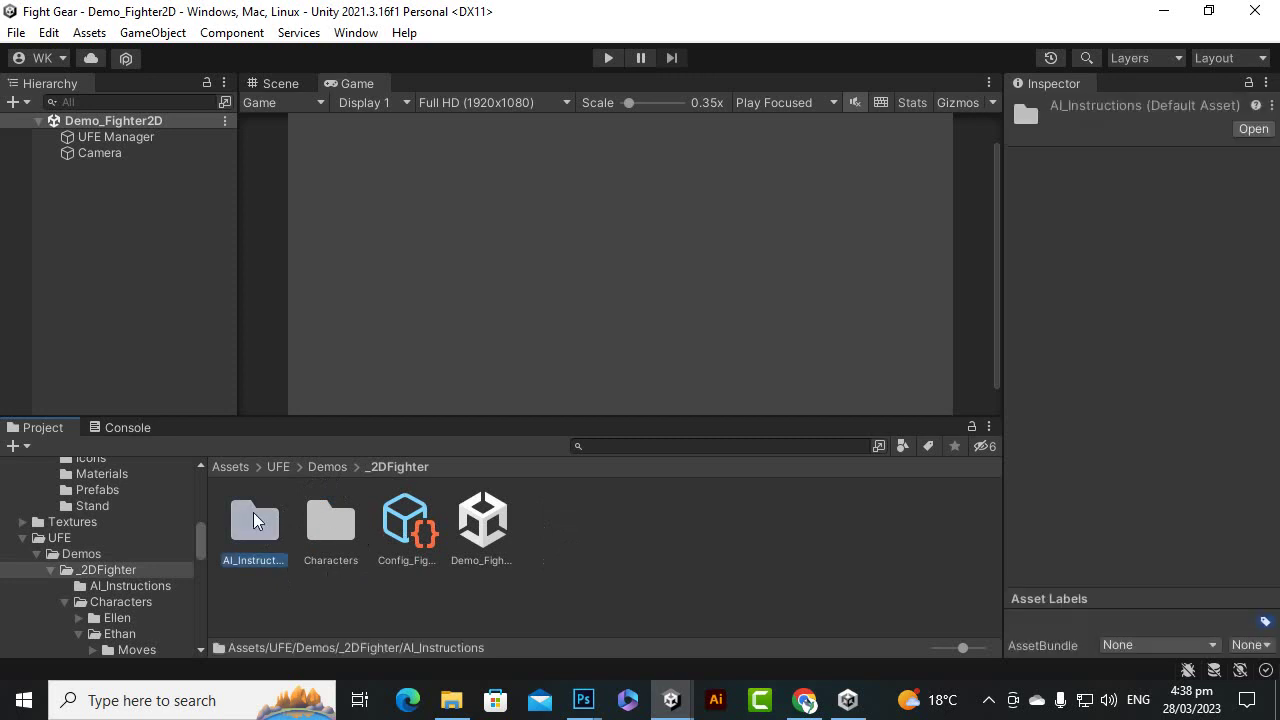
double_click(253, 518)
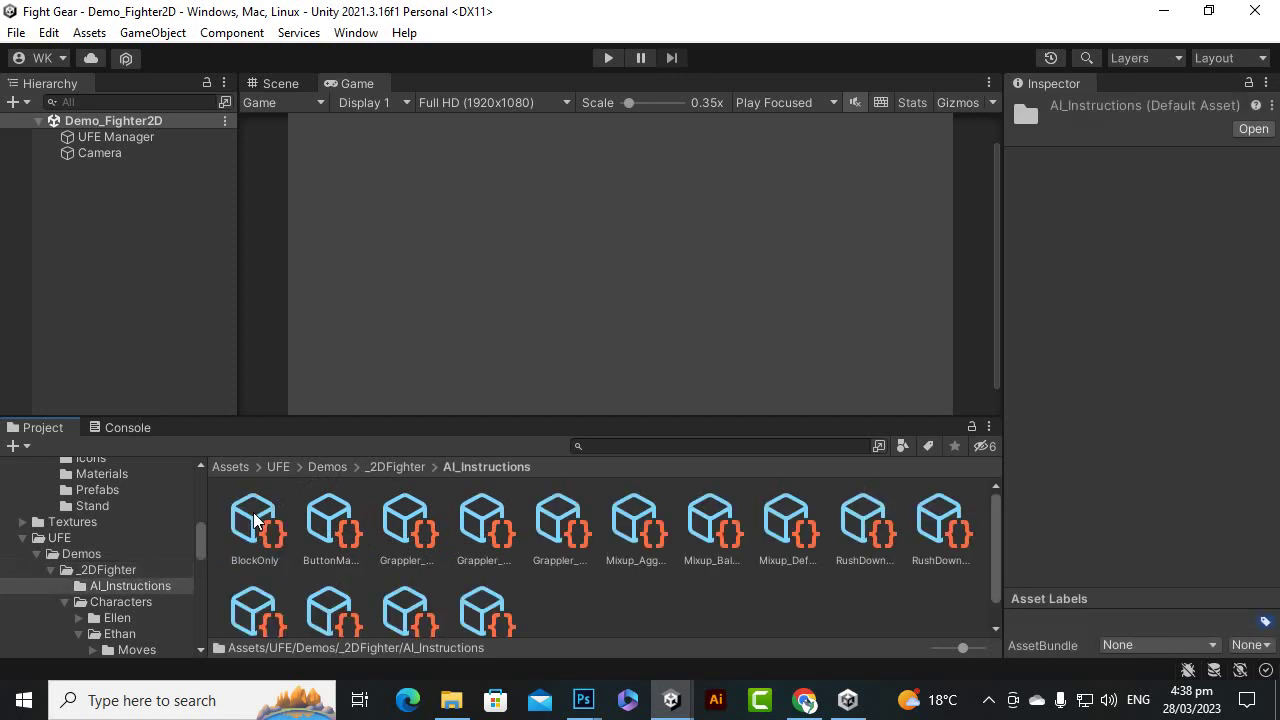
left_click(327, 467)
left_click(362, 588)
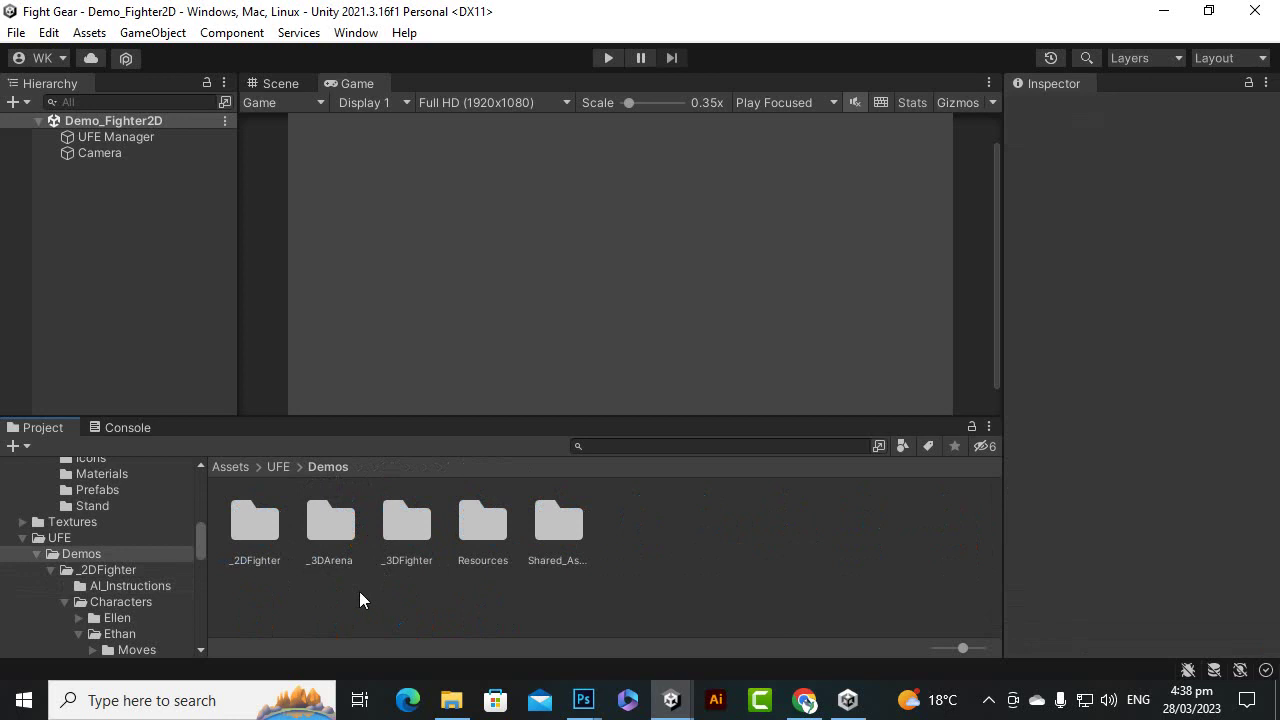
Step: Open the Ellen folder inside the Characters folder of Shared_Assets
left_click(485, 528)
double_click(561, 528)
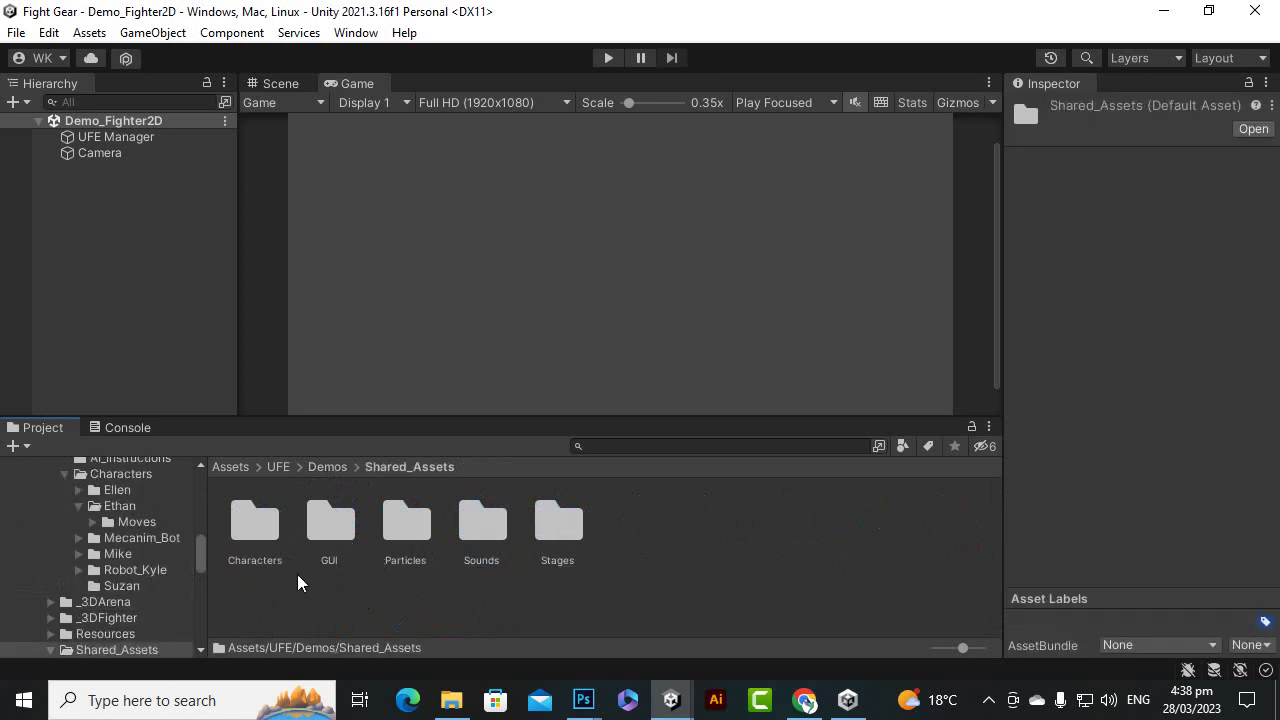
double_click(264, 536)
double_click(266, 535)
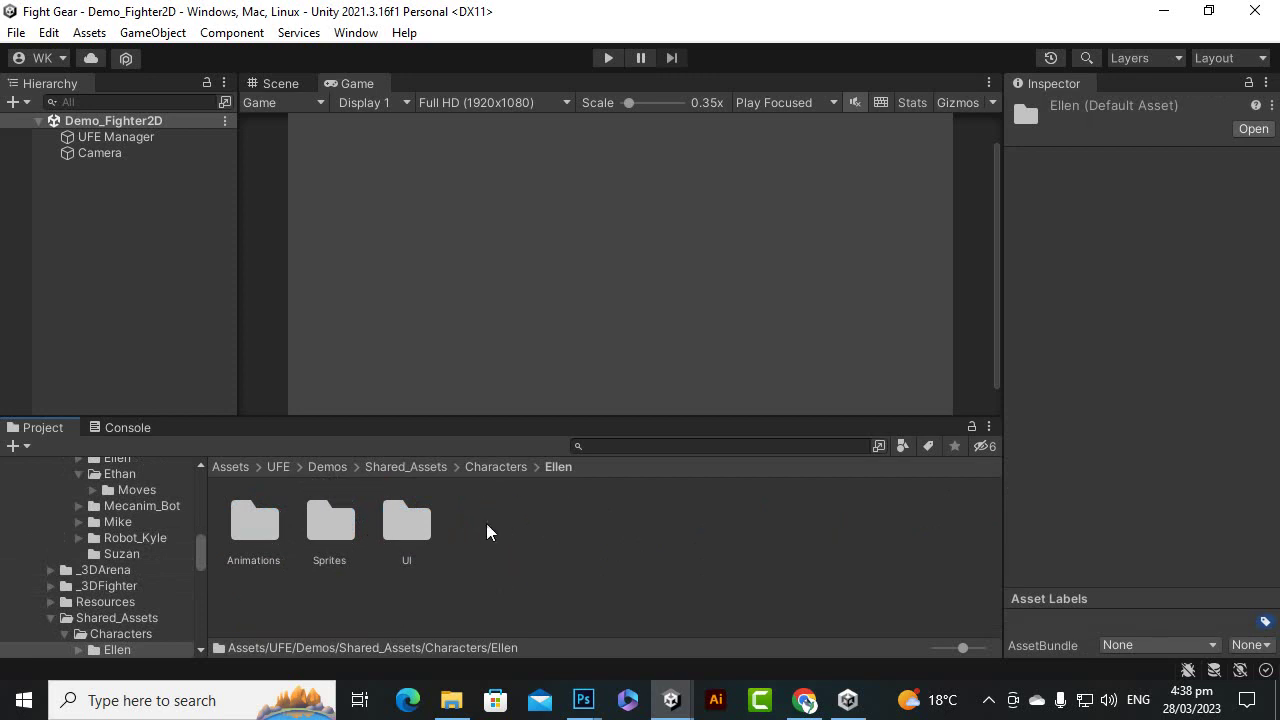
Step: Look over Ellen's sprite folders and the Jump sprites, then return to the Ellen folder
left_click(432, 527)
left_click(337, 523)
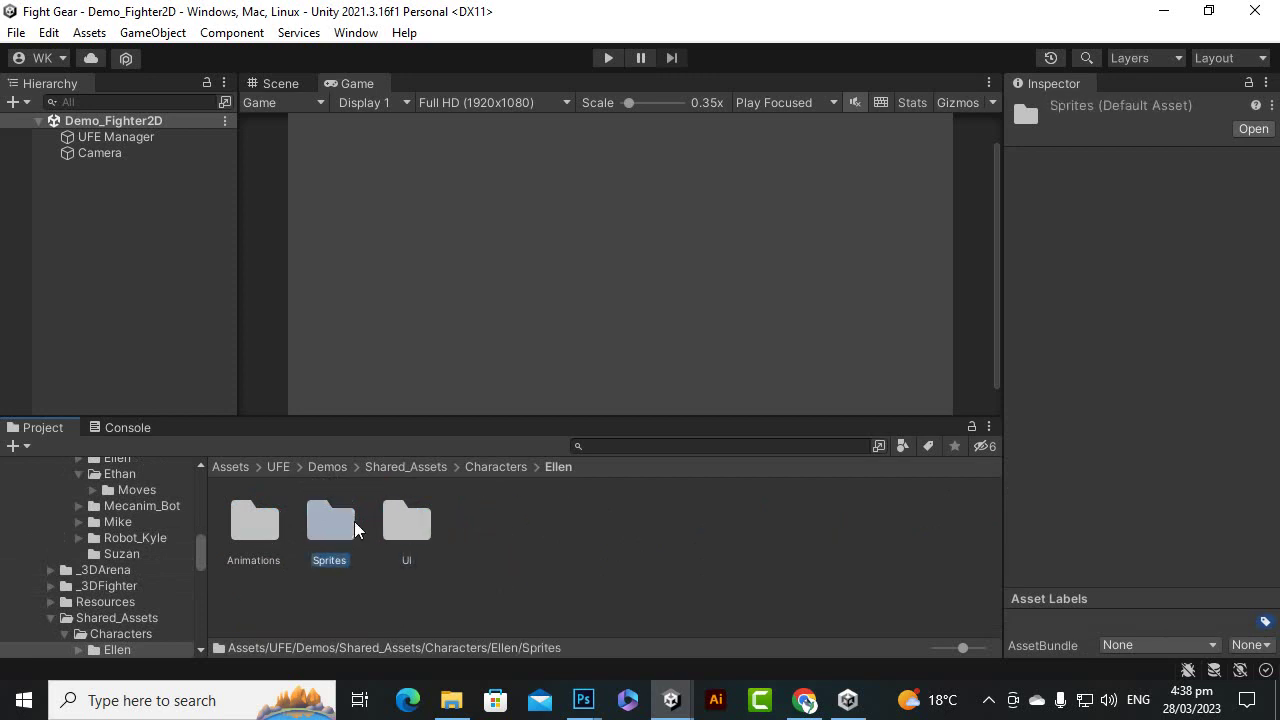
double_click(345, 528)
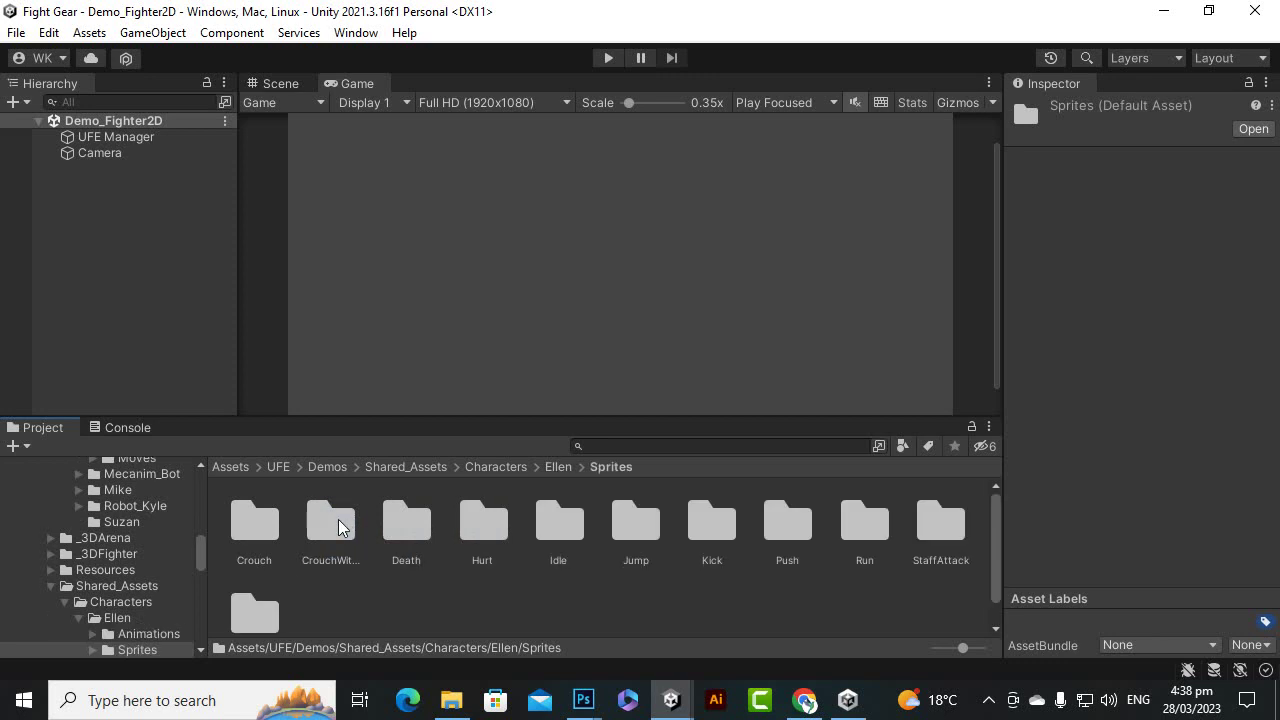
left_click(650, 527)
double_click(630, 530)
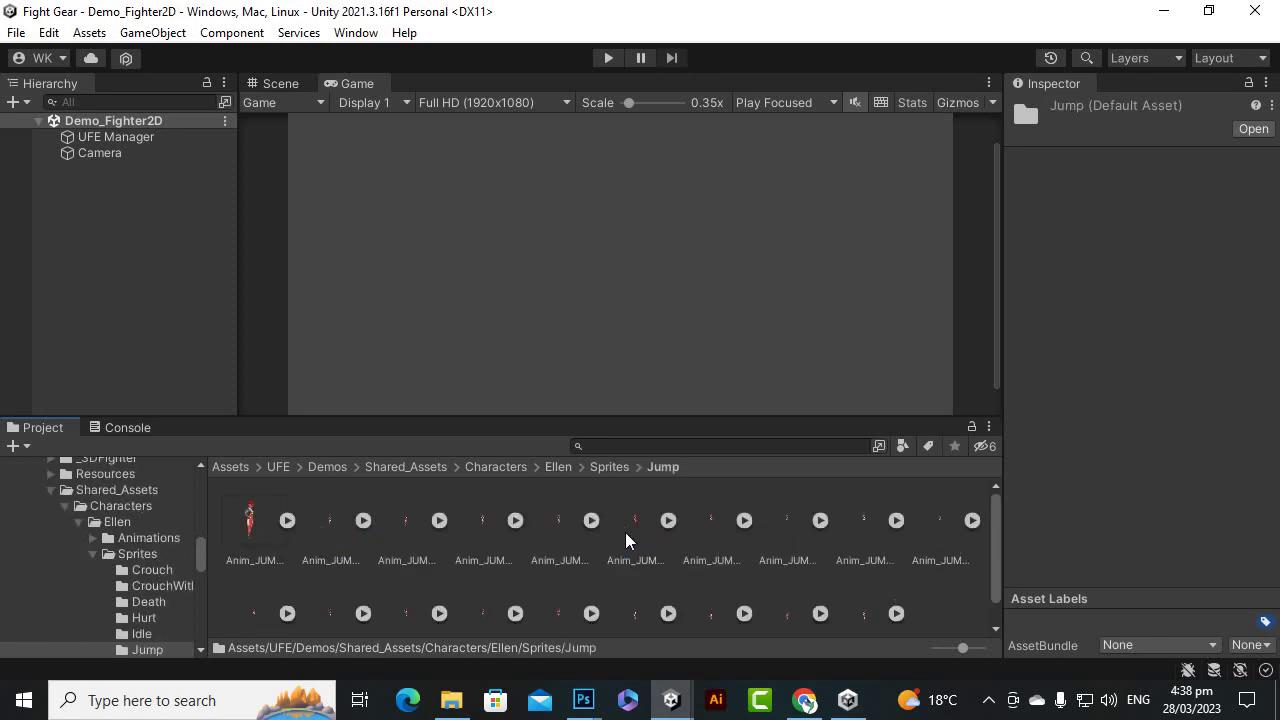
left_click(565, 468)
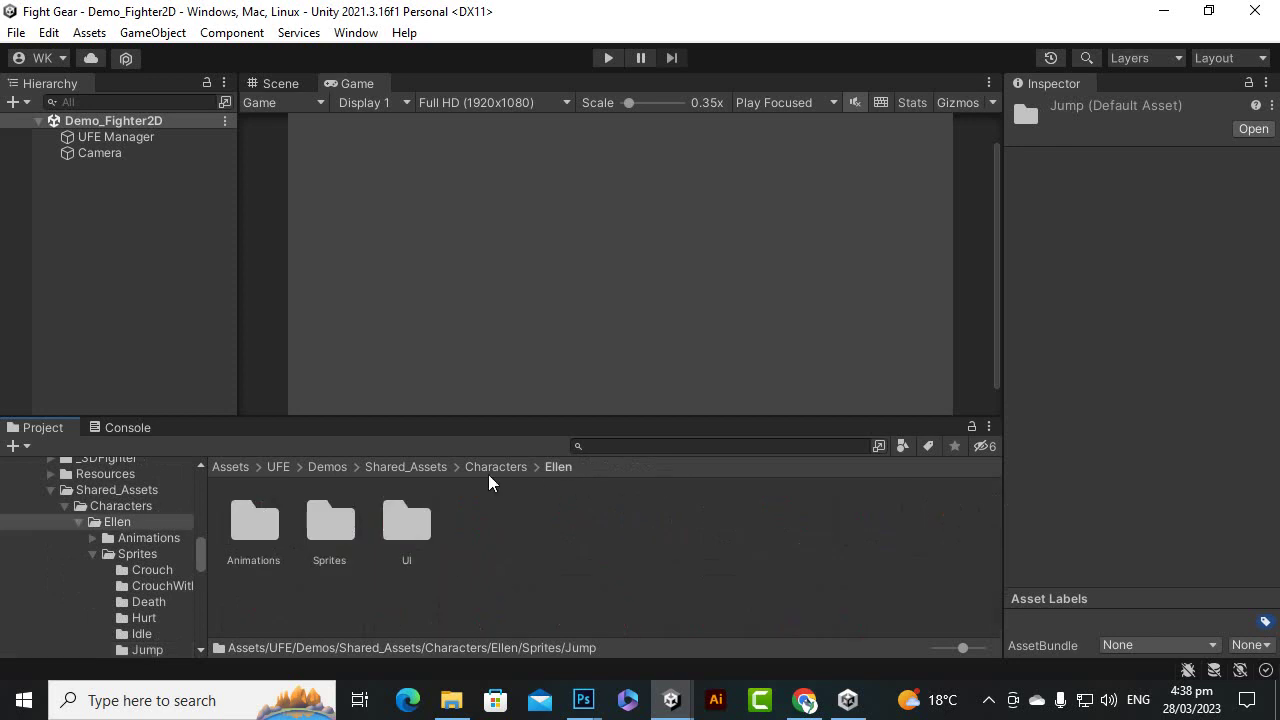
Step: Examine the Mike character's model and its import settings in the shared Characters folder
left_click(492, 468)
double_click(500, 529)
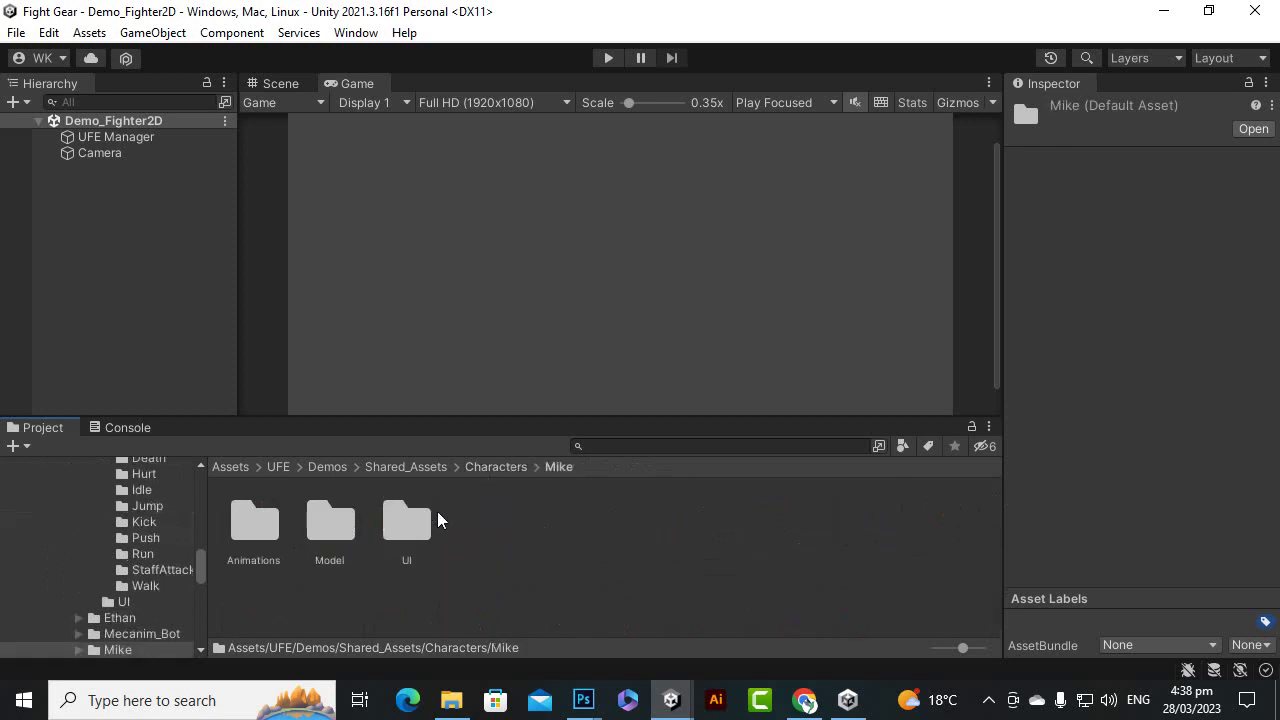
left_click(332, 537)
double_click(332, 537)
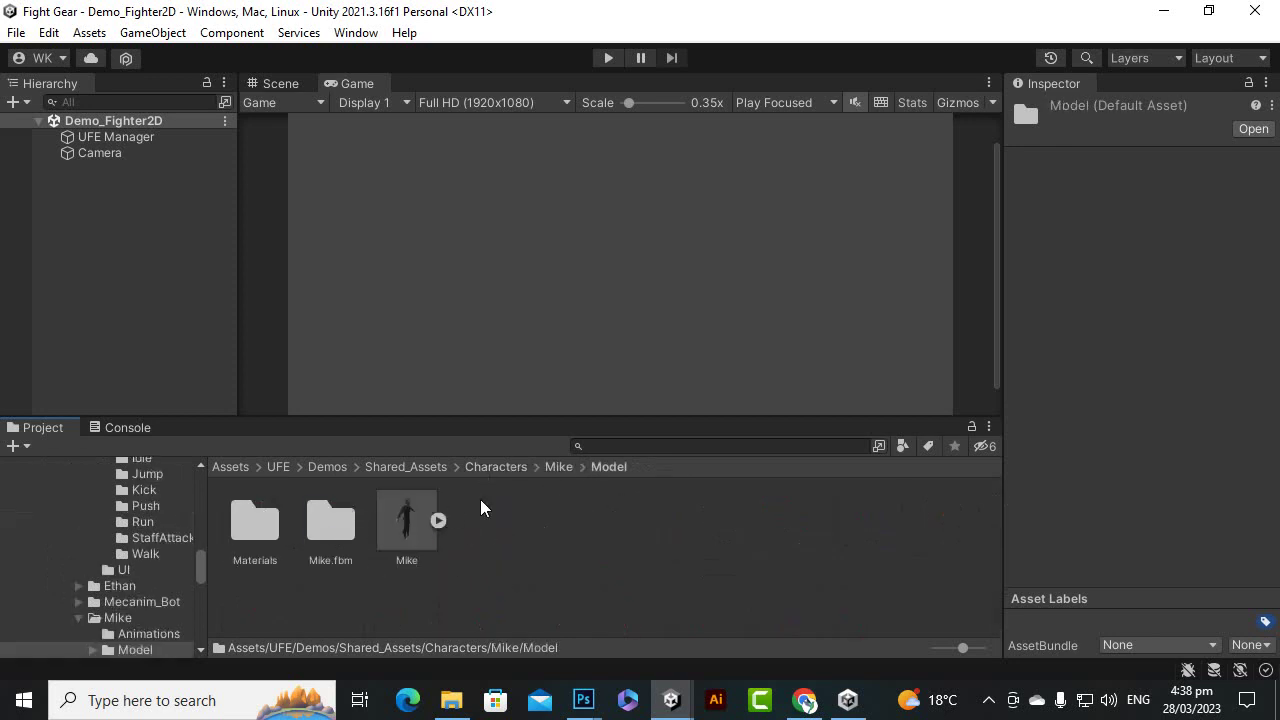
left_click(416, 514)
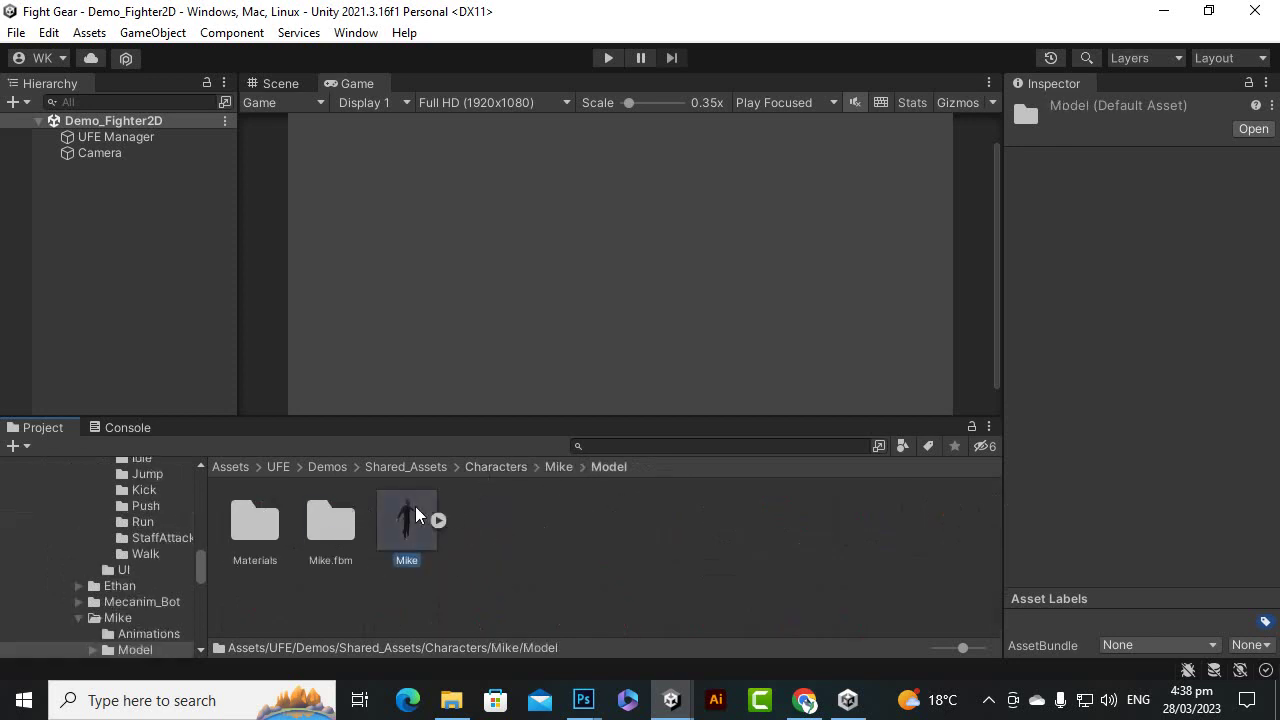
left_click(561, 467)
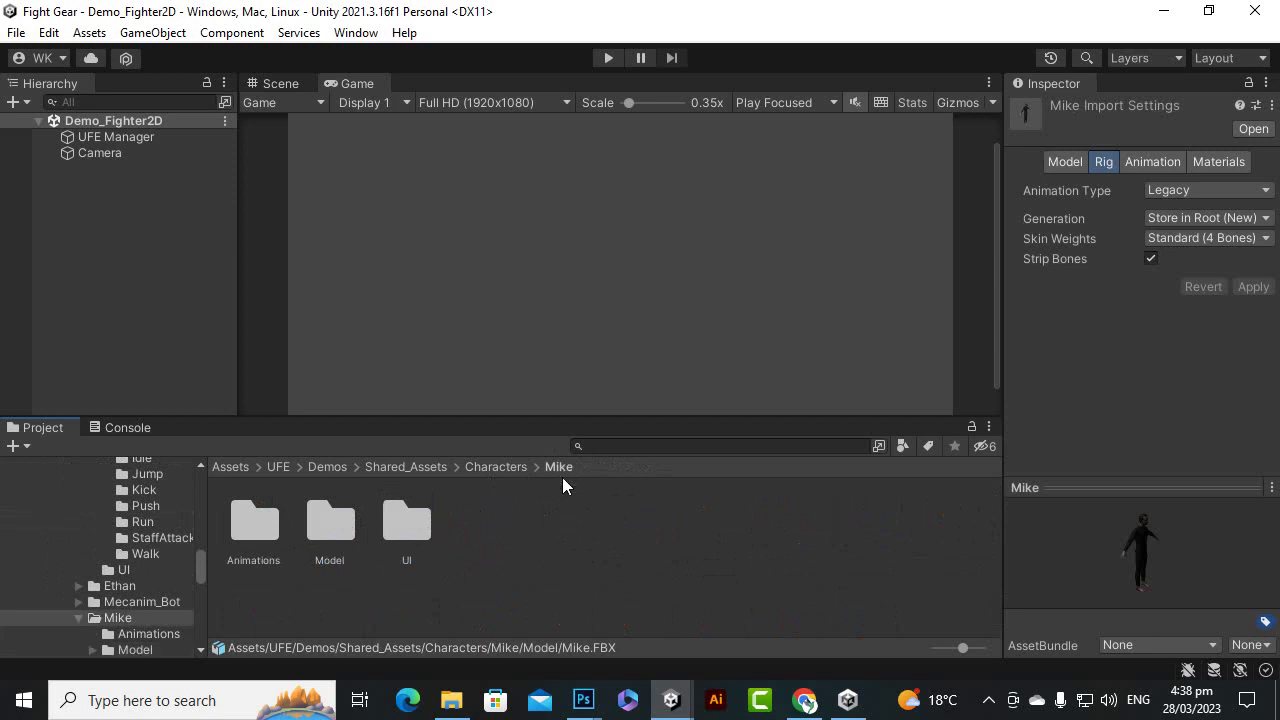
Step: Look through the animation clips in Mike's Animations folder and return to the Mike folder
double_click(252, 525)
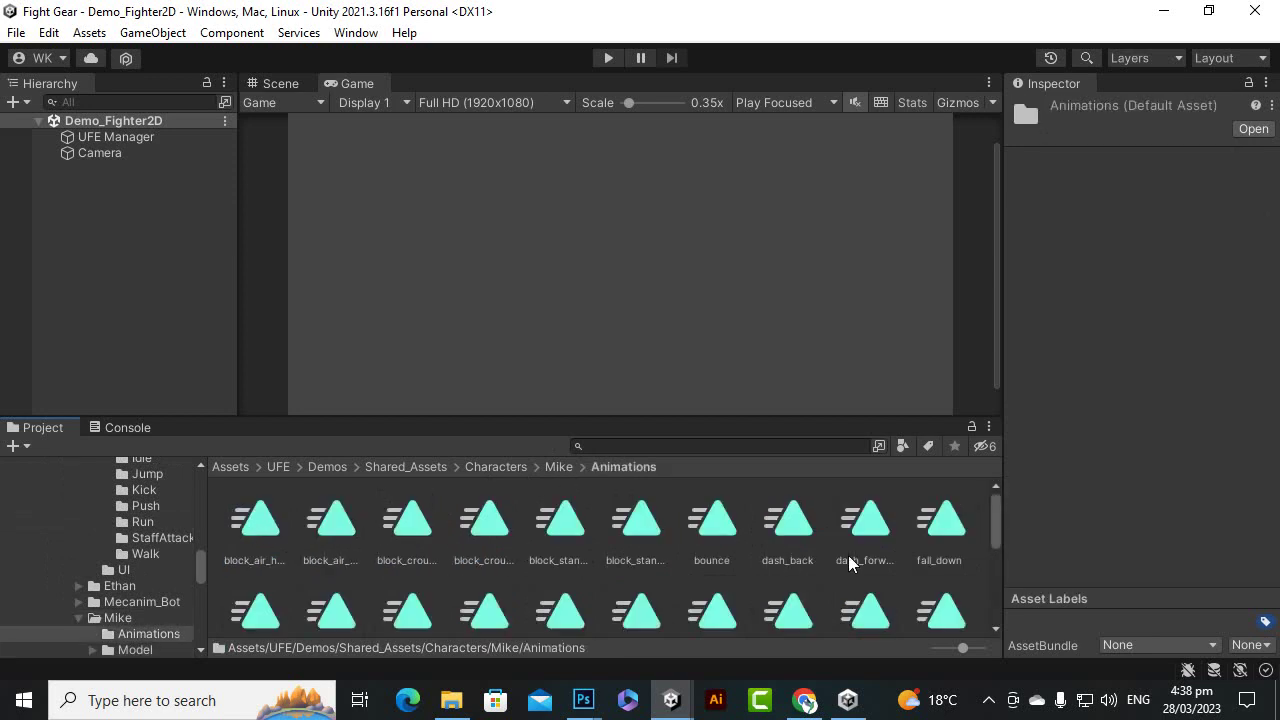
scroll(849, 570, "down", 5)
scroll(849, 582, "up", 5)
scroll(700, 570, "down", 5)
scroll(640, 545, "up", 5)
scroll(766, 571, "down", 5)
scroll(770, 585, "up", 5)
left_click(560, 467)
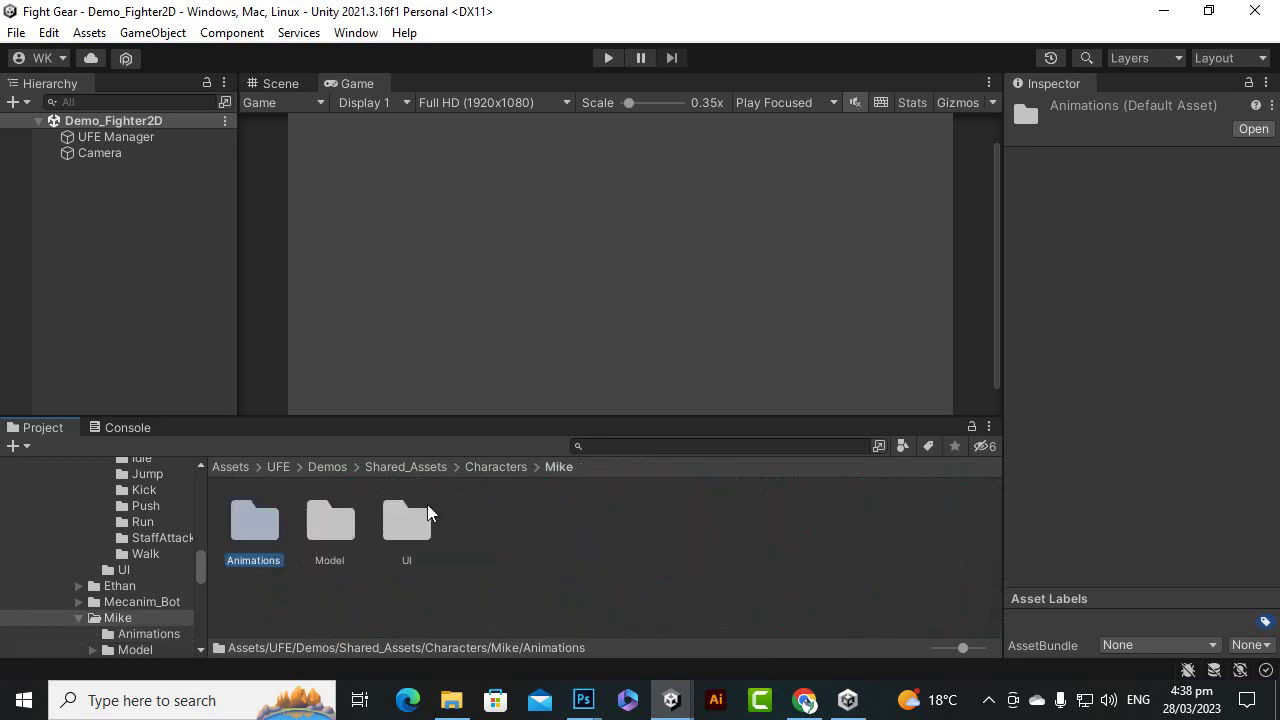
Step: Open both portrait images from Mike's UI folder, PortrailBig and PortrailSmall, in Photoshop
double_click(412, 522)
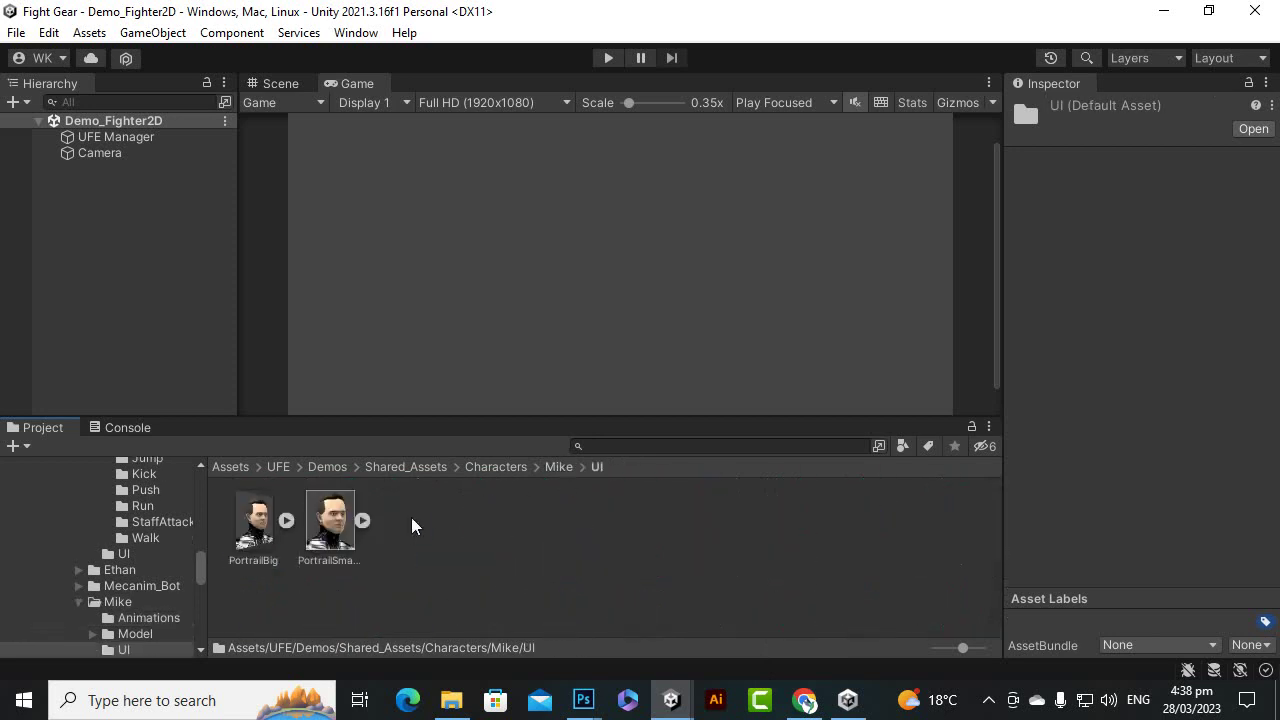
left_click(332, 532)
left_click(245, 545, "ctrl")
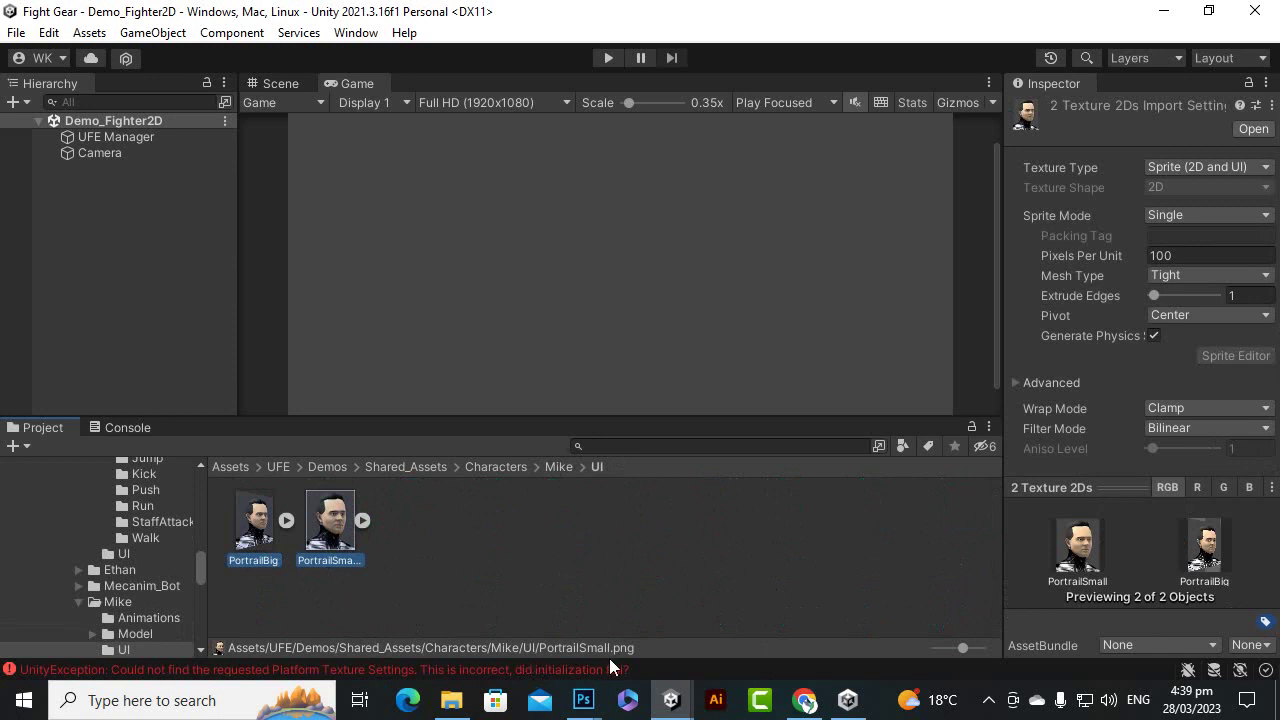
left_click(255, 525)
left_click(340, 525, "ctrl")
mouse_move(592, 700)
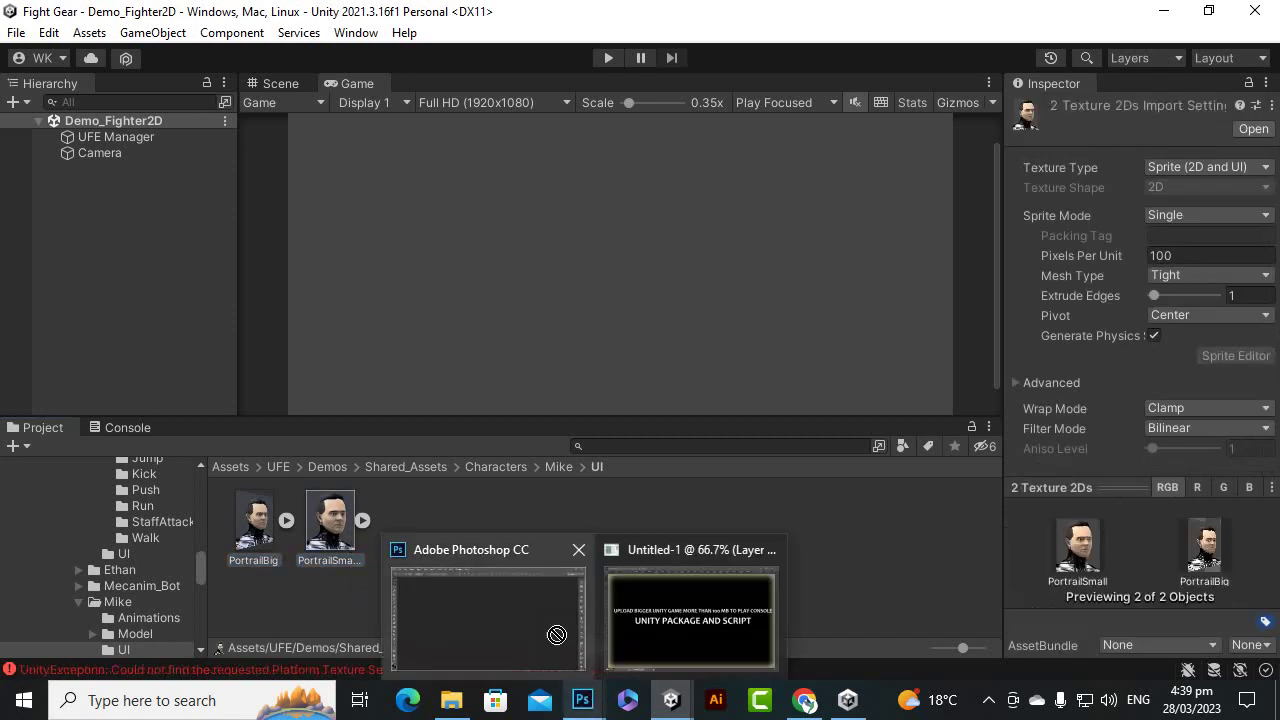
left_click(490, 588)
left_click_drag(962, 335, 1060, 215)
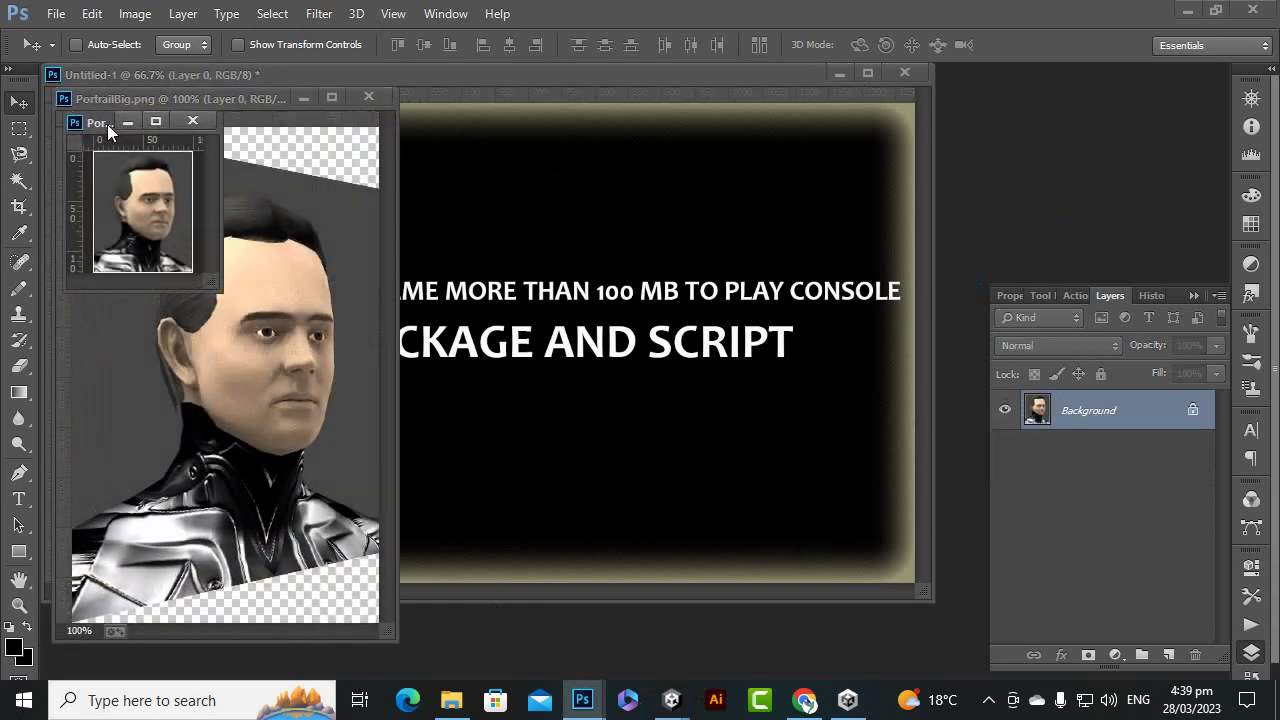
Step: Close the Untitled-1 document without saving and arrange the two portrait windows side by side
left_click_drag(146, 124, 598, 160)
left_click(785, 66)
left_click(904, 72)
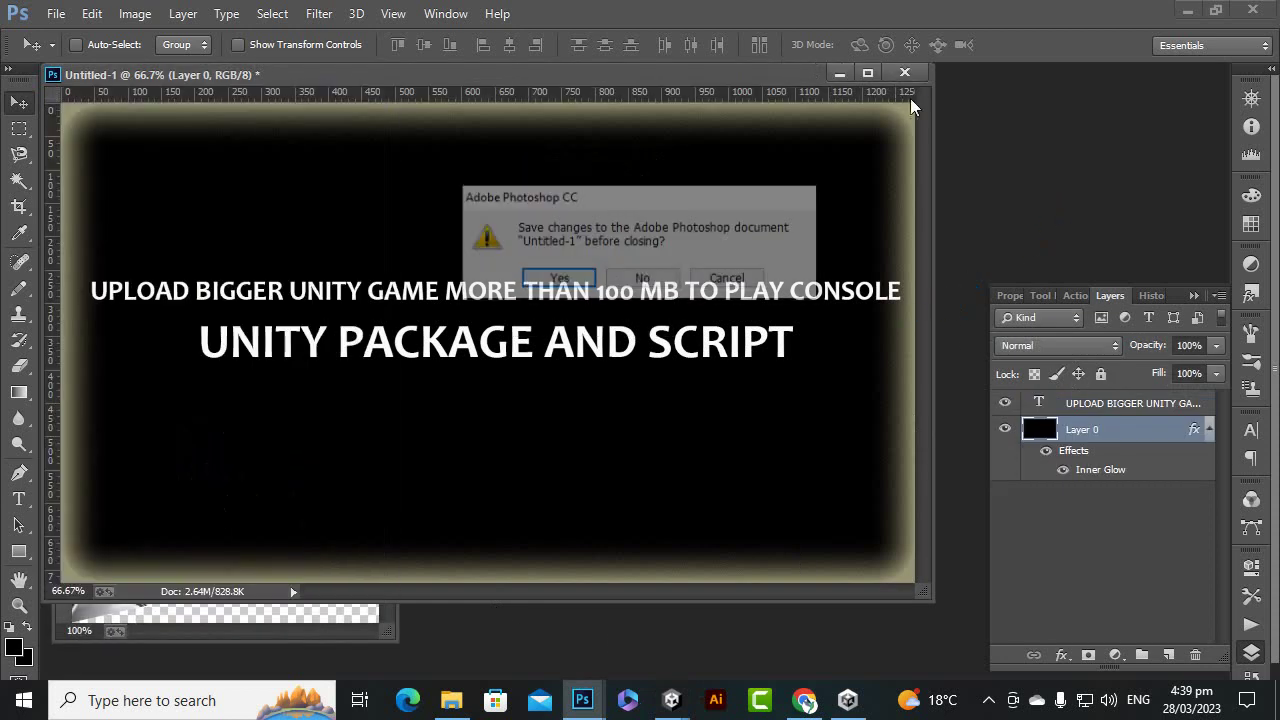
left_click(645, 282)
left_click_drag(537, 187, 692, 237)
left_click_drag(277, 116, 452, 125)
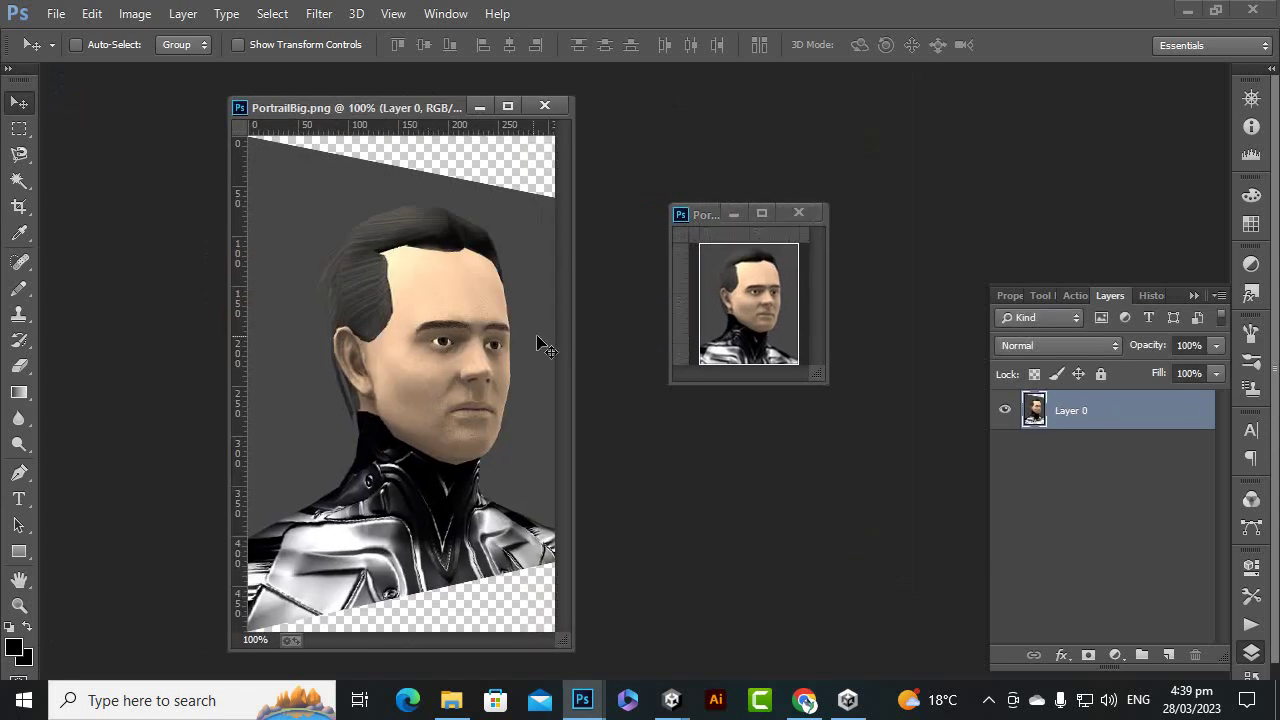
left_click_drag(573, 324, 590, 330)
Step: Place 1.JPG from the FightGear Charachters folder into PortrailBig.png, scaled to about 145% width and 157% height to fill the canvas
left_click(452, 700)
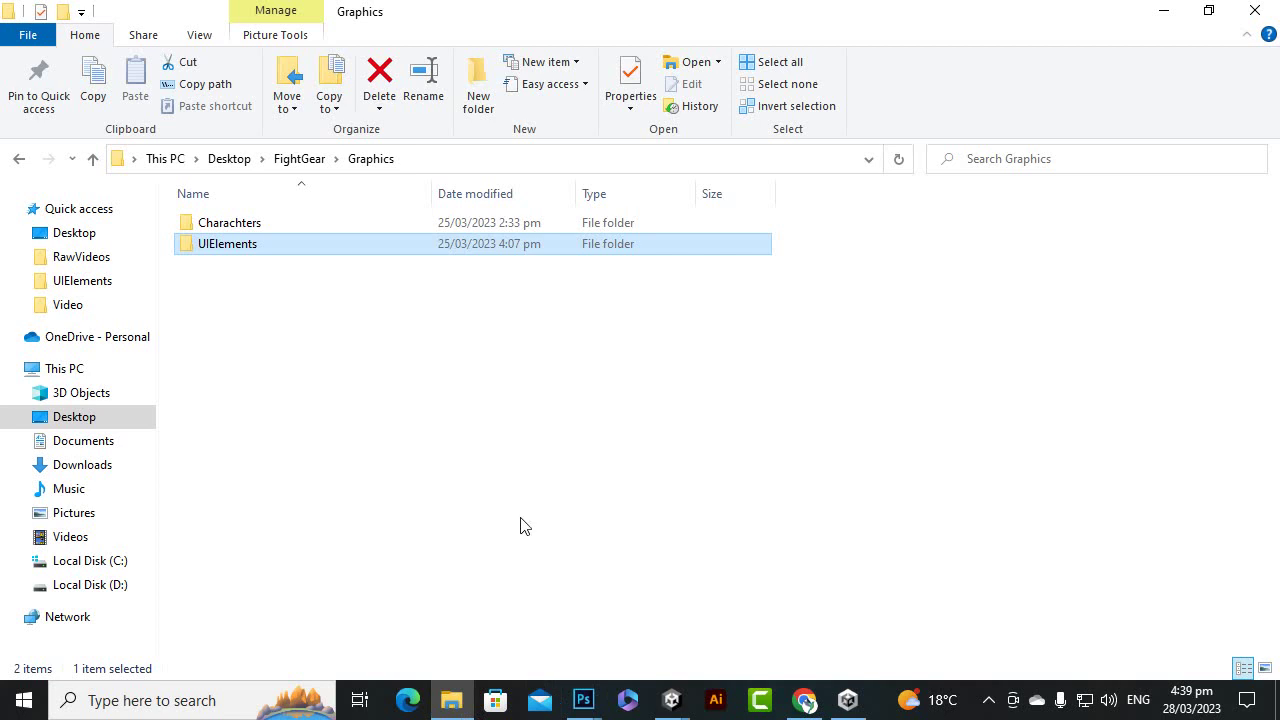
left_click(282, 230)
double_click(282, 230)
left_click(246, 245)
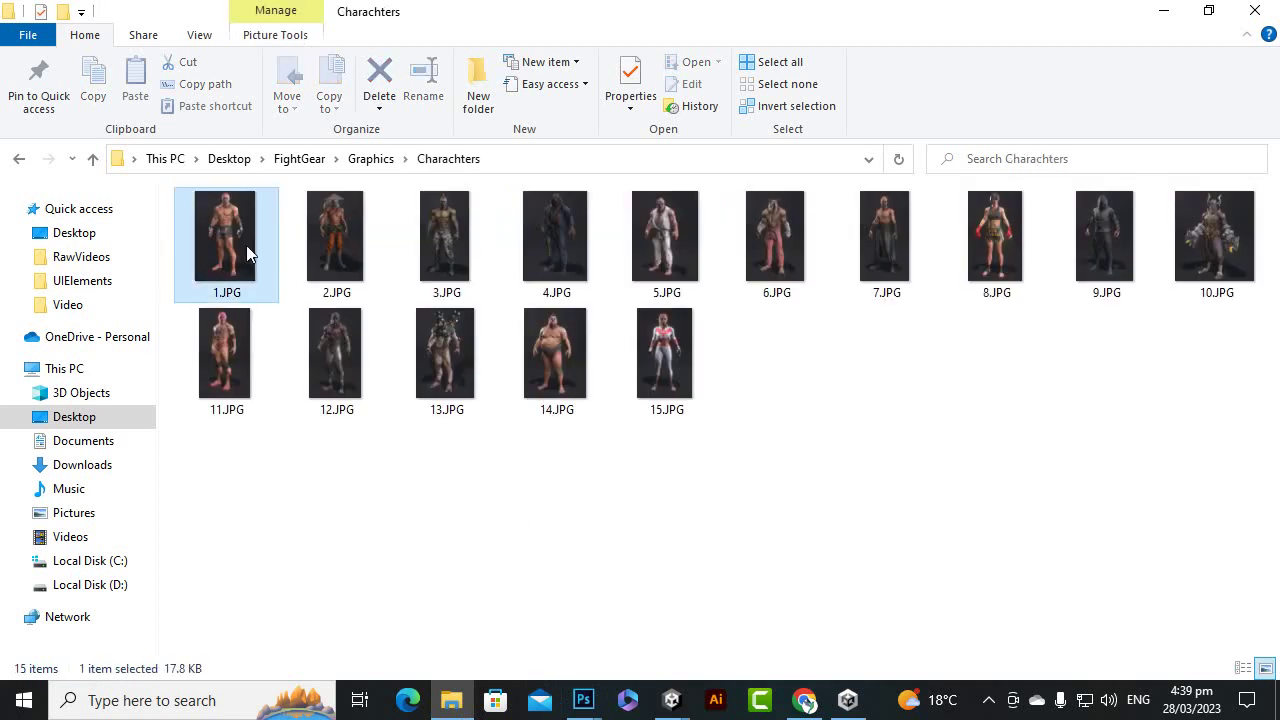
left_click_drag(220, 241, 382, 445)
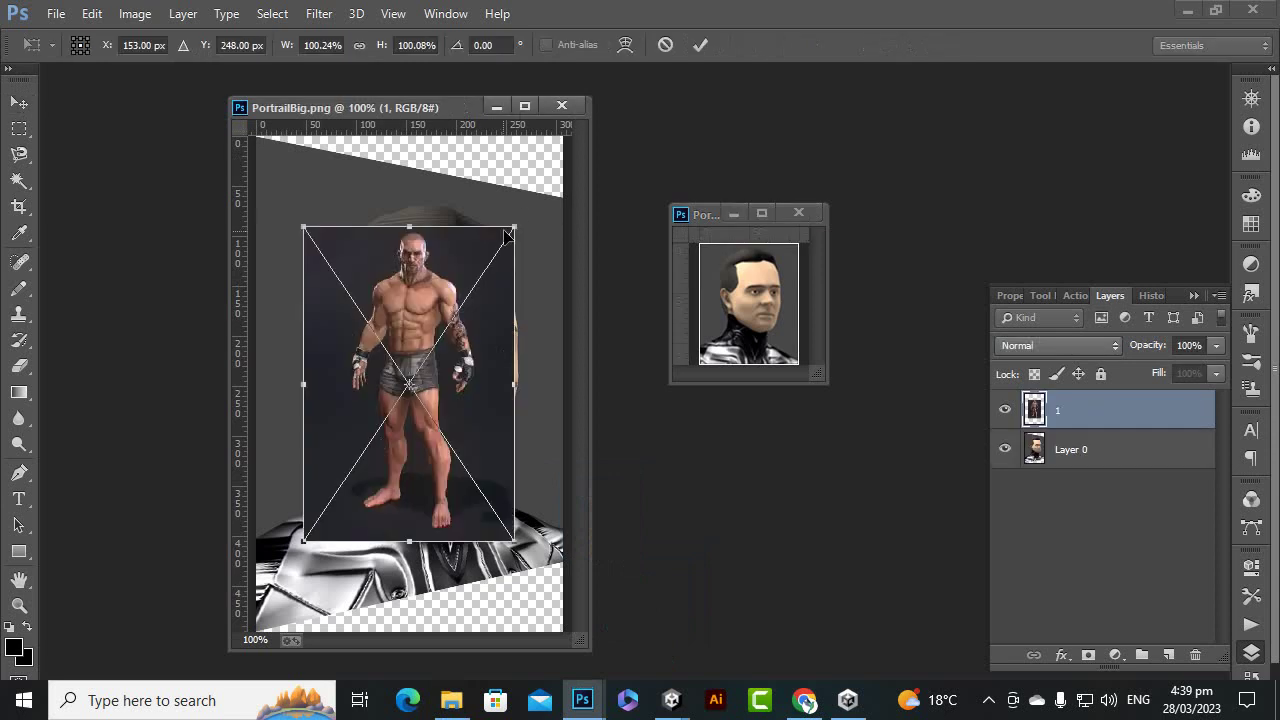
left_click_drag(517, 224, 562, 137)
left_click_drag(300, 543, 256, 631)
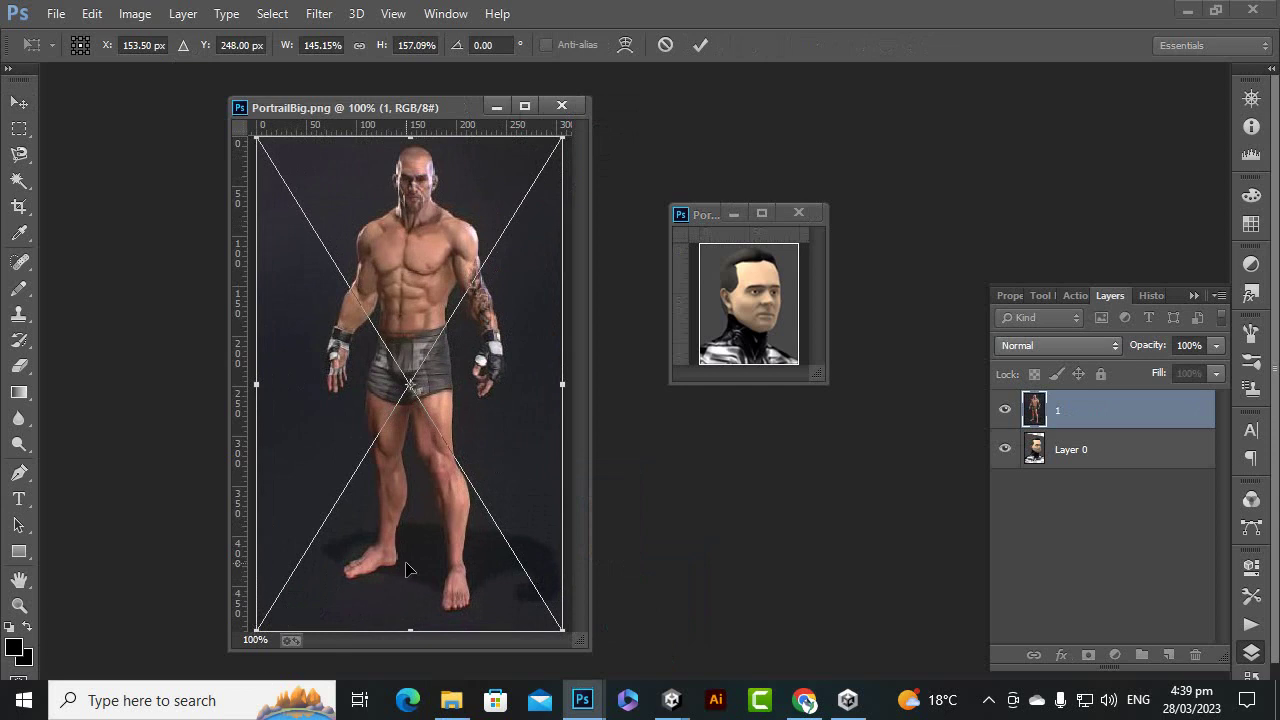
key("Return")
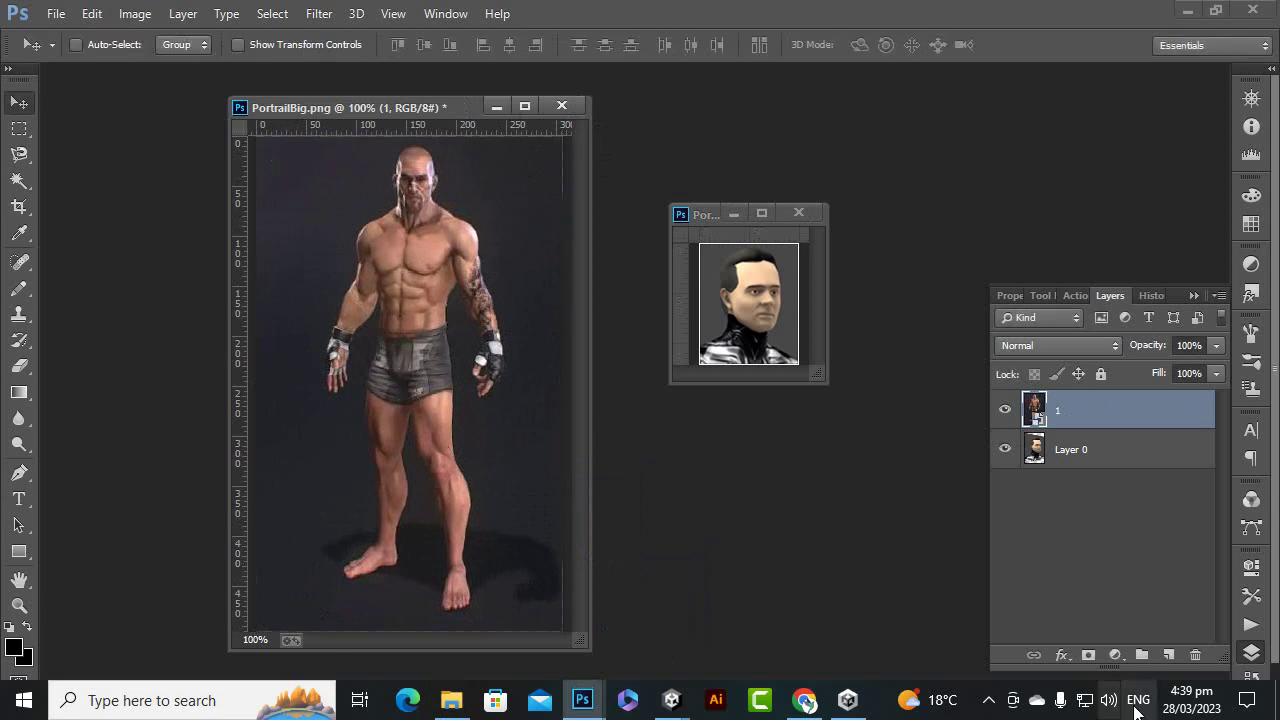
Step: Copy the placed fighter layer into the small portrait document, with the head and shoulders covering its canvas
left_click(988, 700)
left_click(427, 365)
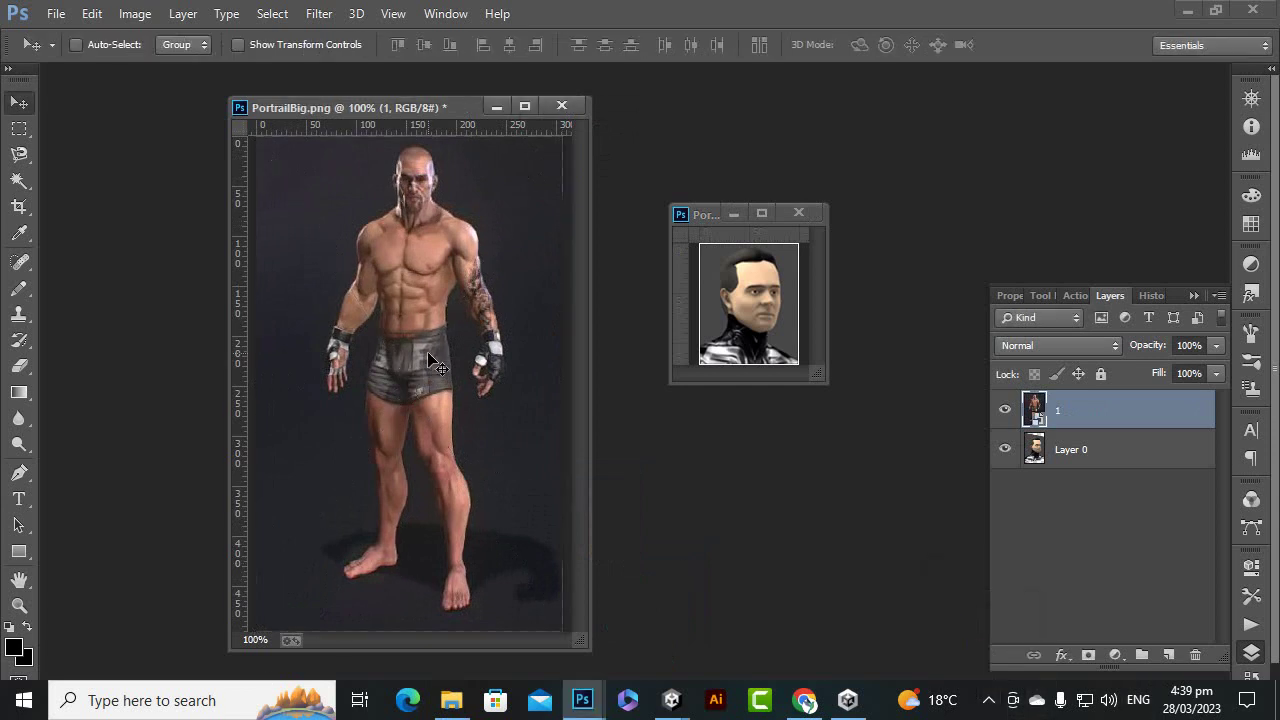
left_click_drag(427, 332, 763, 350)
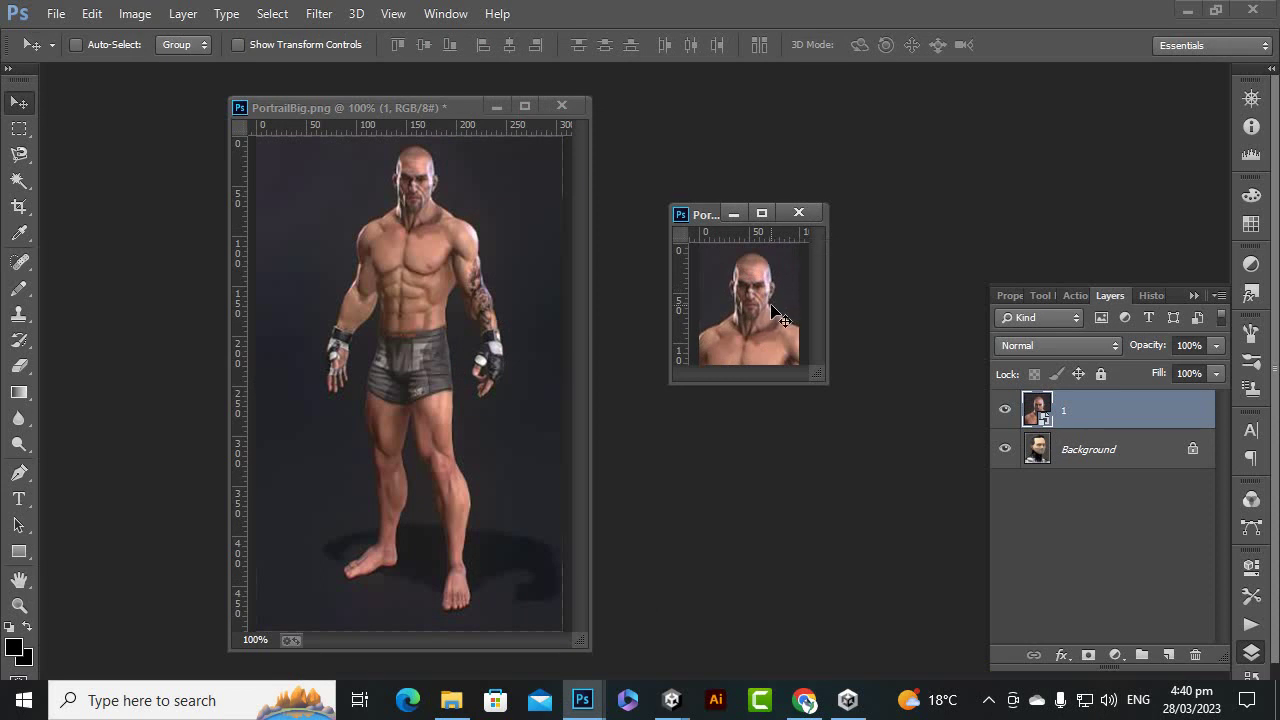
scroll(776, 310, "down", 1, "alt")
scroll(766, 326, "up", 1, "alt")
Step: Skew the fighter layer in PortrailBig.png, pulling its right-hand corners inward by about 60 px at the top and bottom
right_click(388, 280)
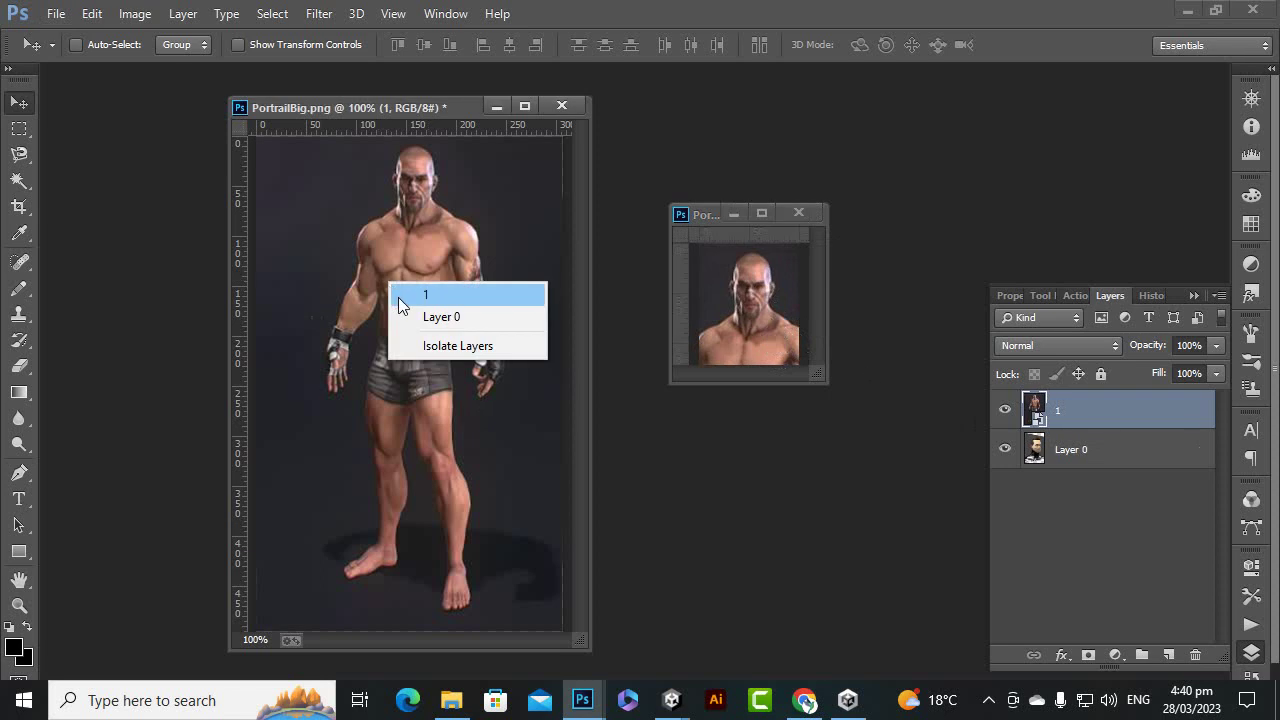
left_click(430, 293)
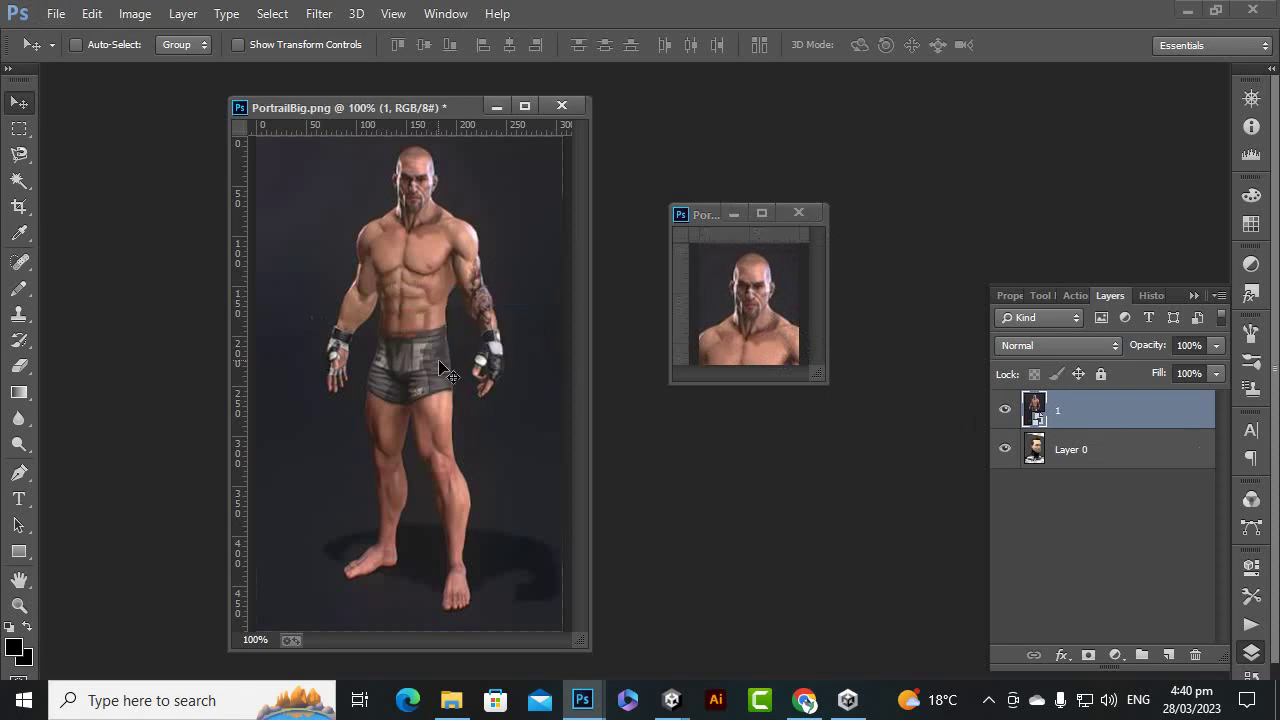
key("ctrl+t")
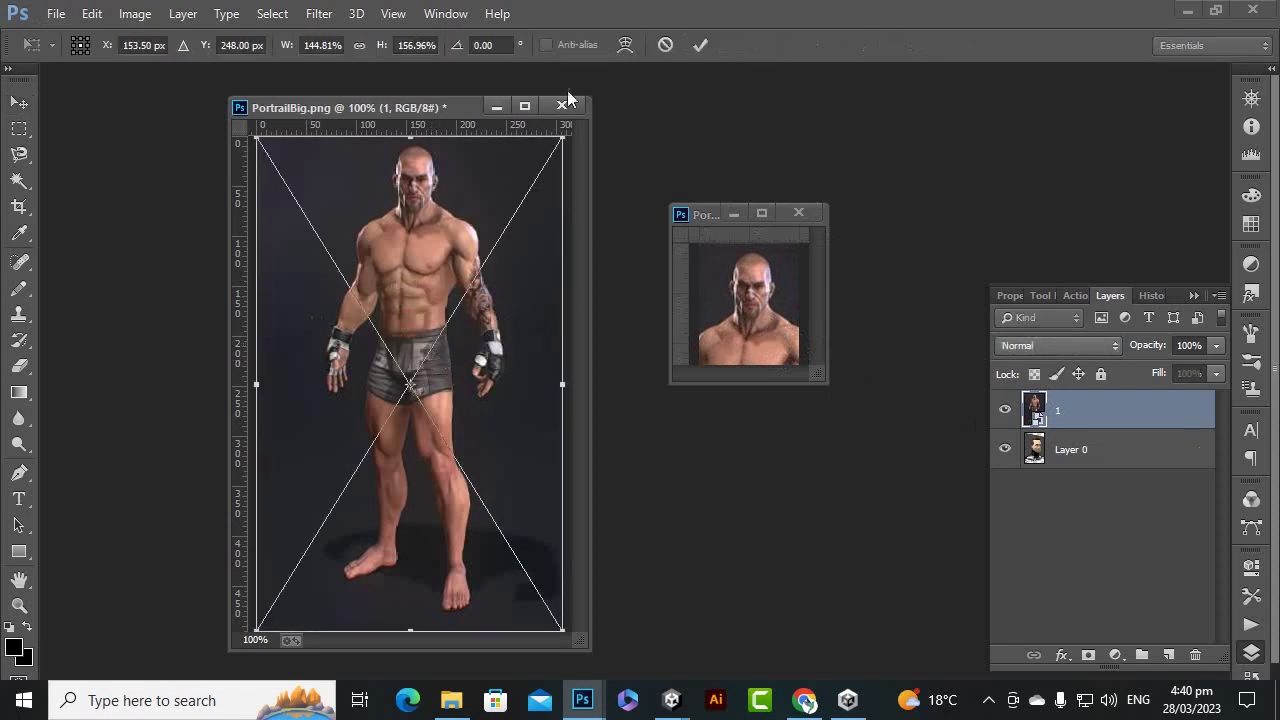
right_click(557, 158)
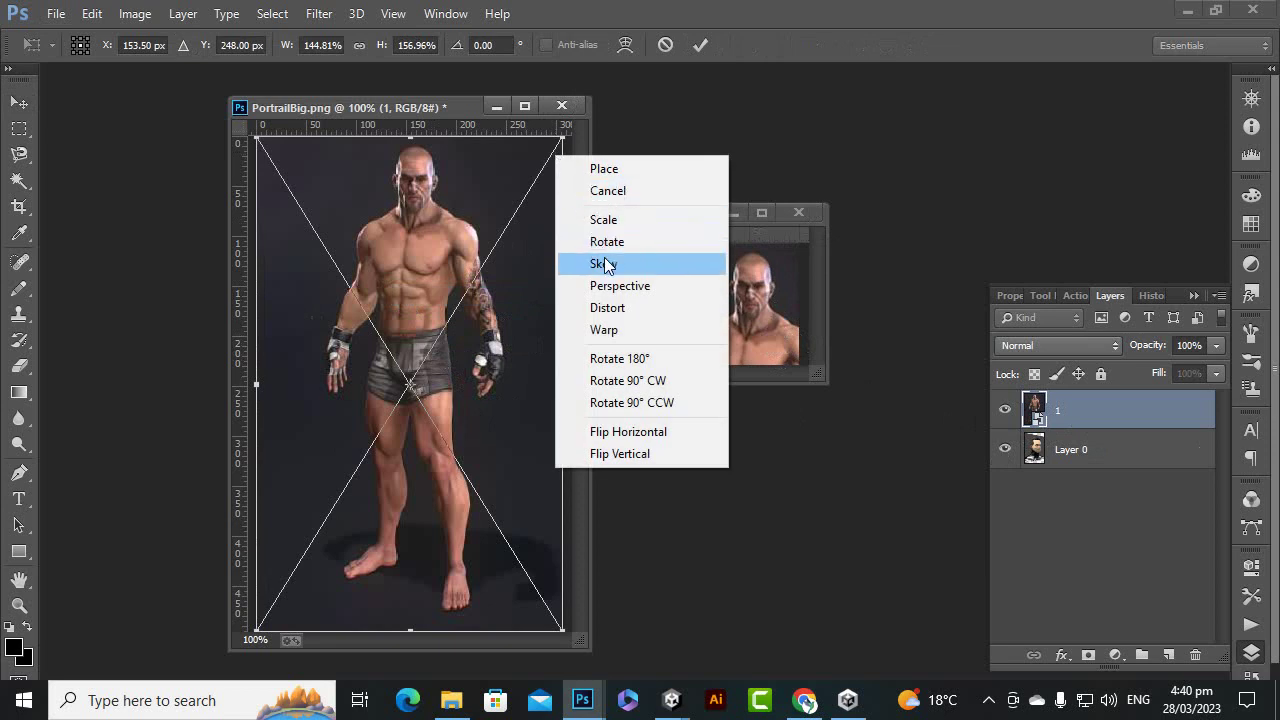
left_click(572, 264)
left_click_drag(565, 144, 564, 203)
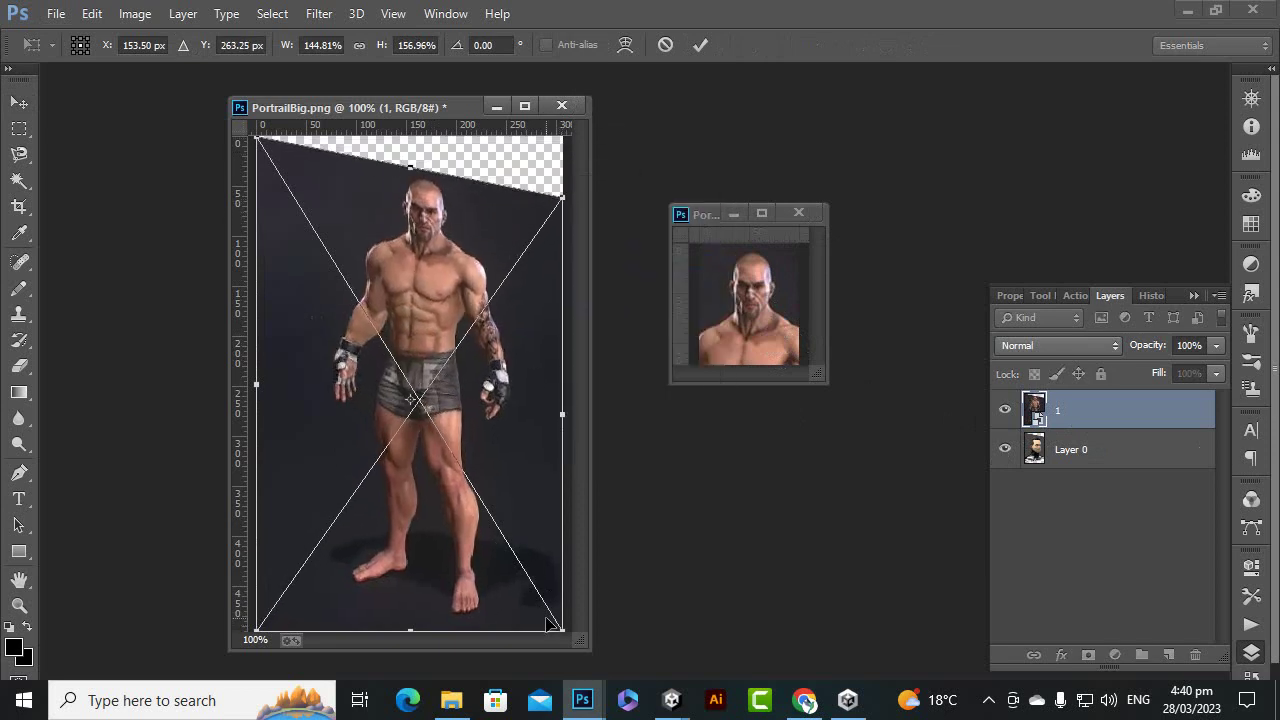
left_click_drag(566, 636, 564, 565)
key("Return")
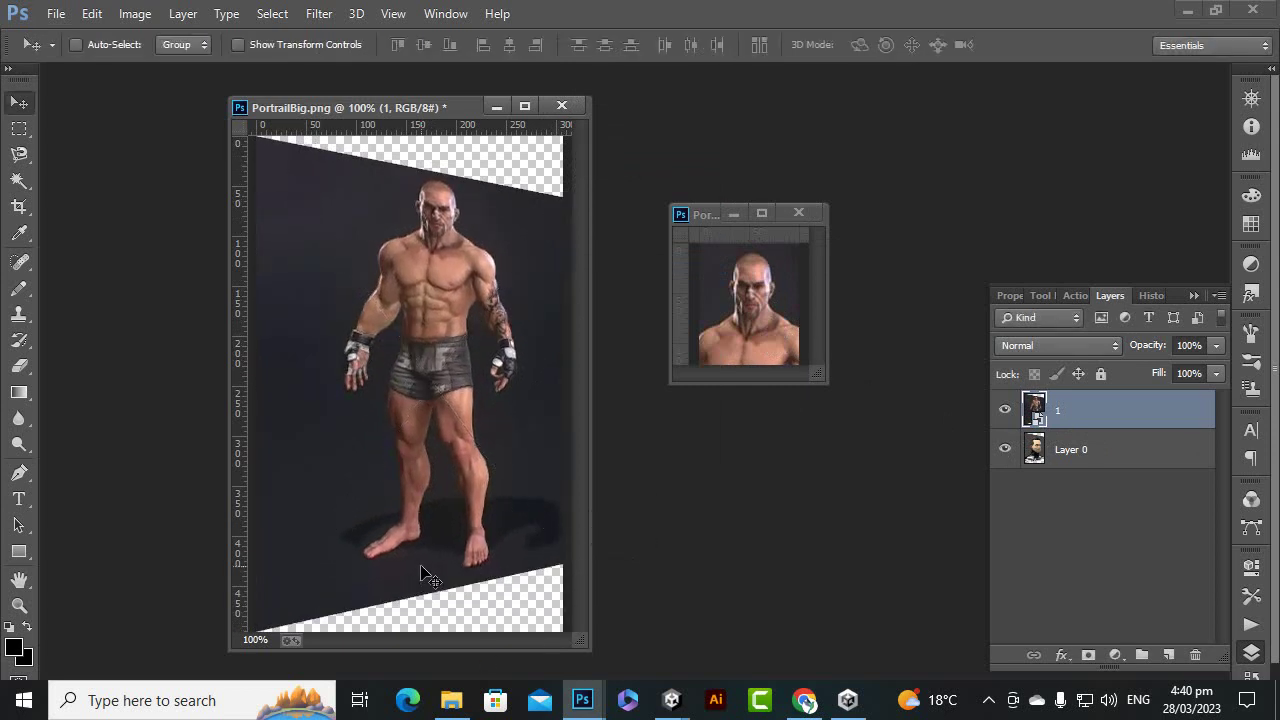
scroll(392, 376, "down", 3, "alt")
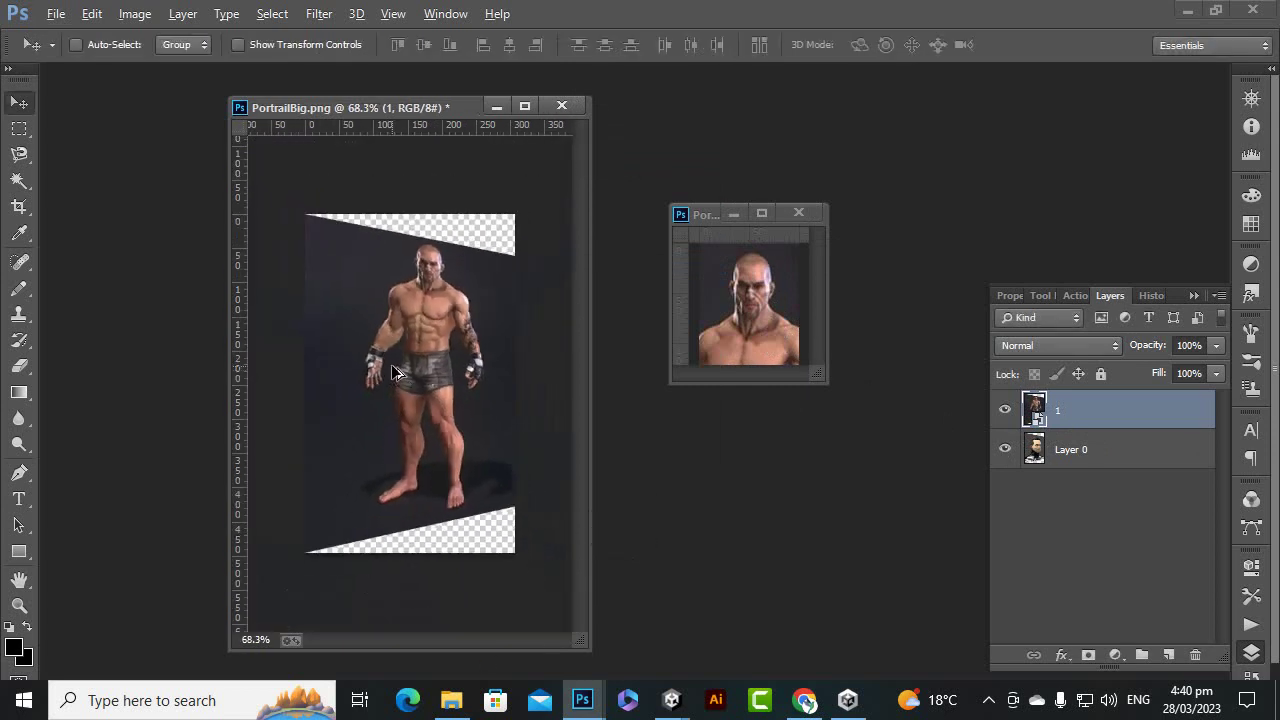
scroll(400, 390, "up", 2, "alt")
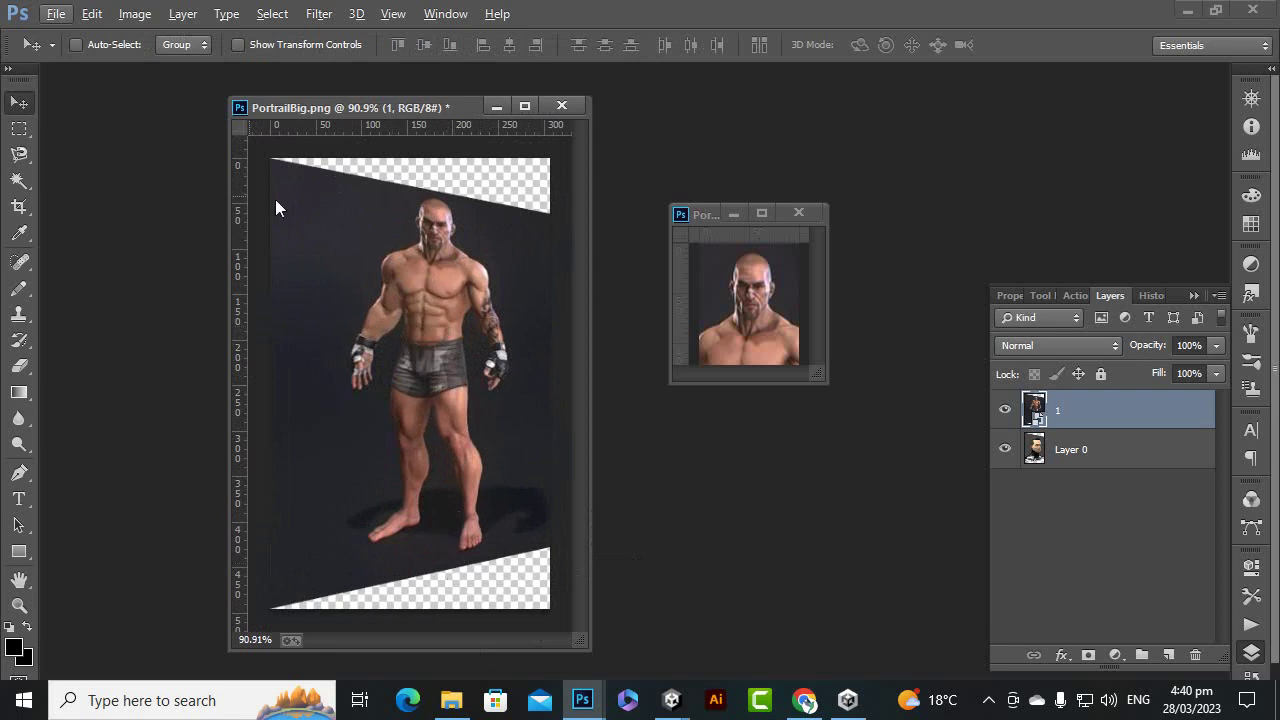
Step: Start saving the big portrait as a new file, browsing to Desktop > FightGear > Graphics > Charachters as the destination
left_click(54, 15)
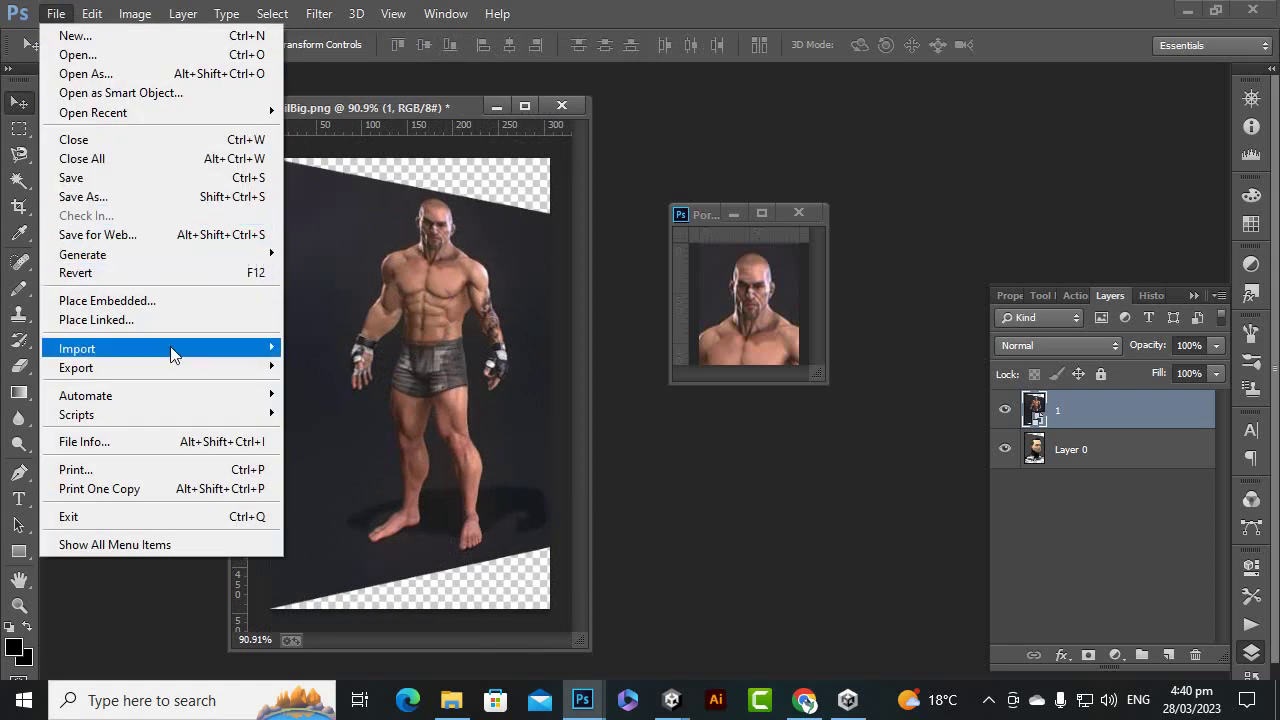
left_click(151, 197)
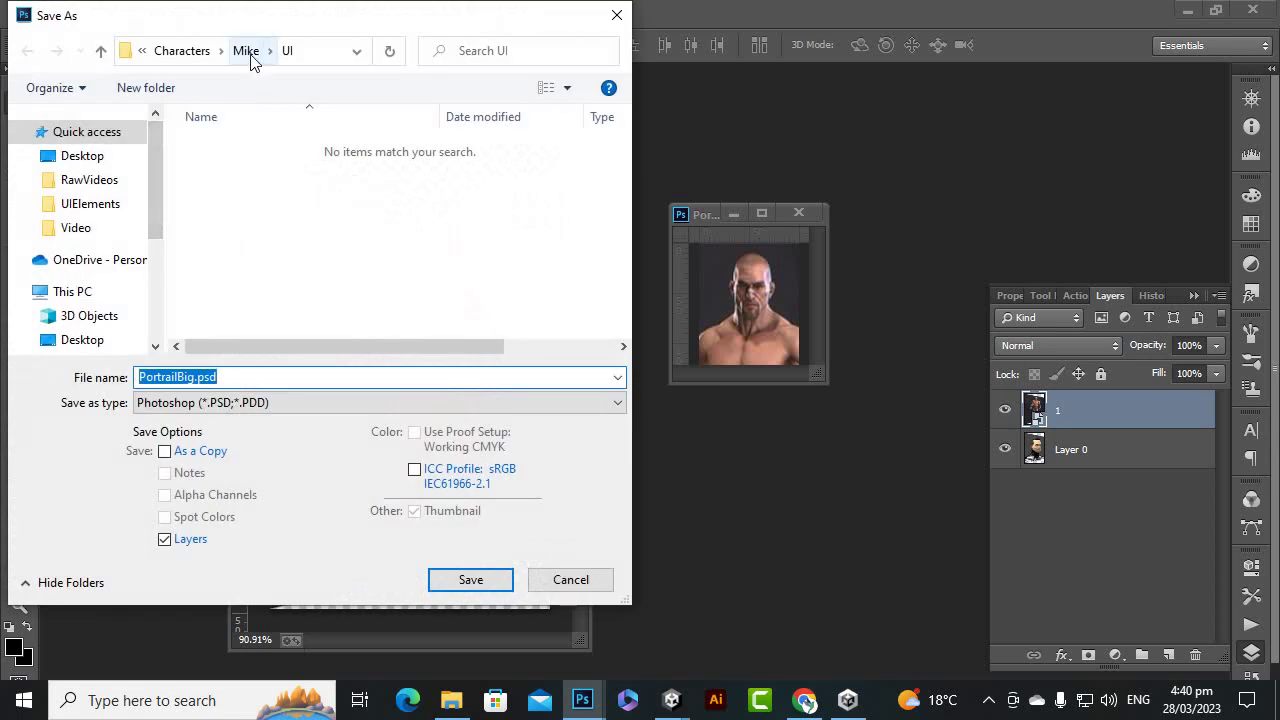
left_click(98, 158)
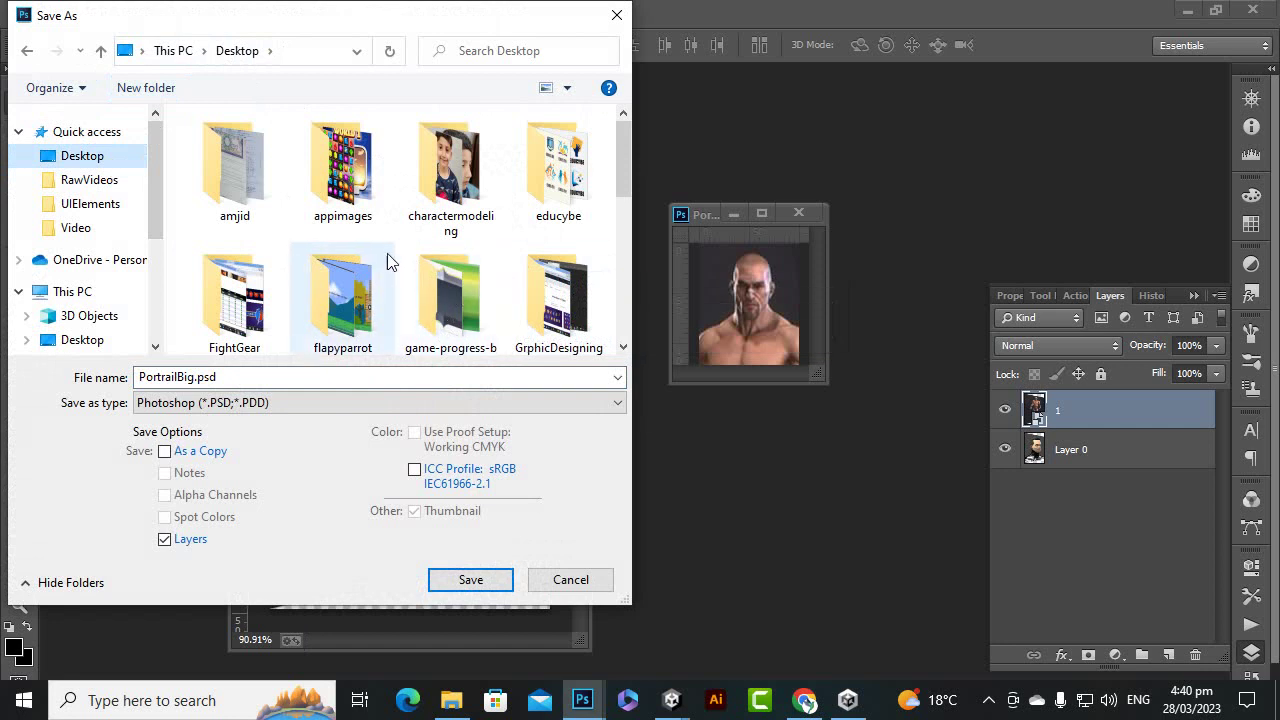
scroll(250, 230, "down", 2)
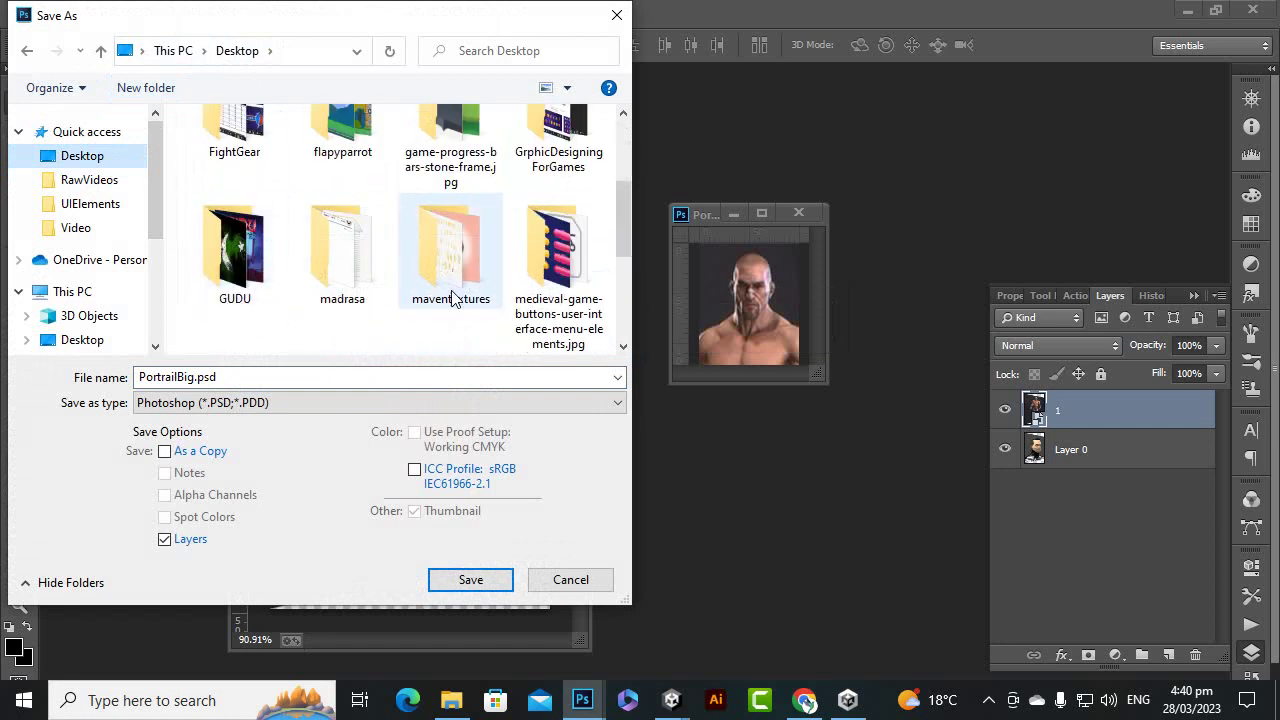
left_click(342, 255)
scroll(270, 243, "up", 2)
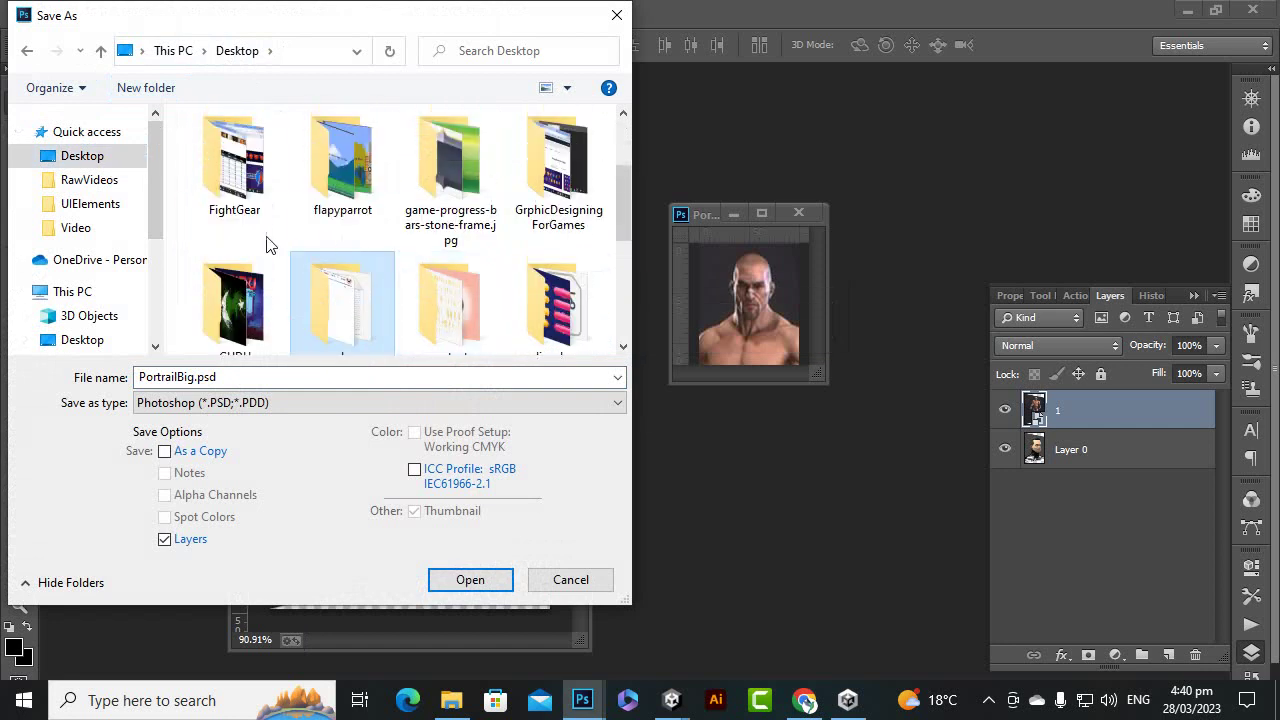
double_click(282, 212)
left_click(257, 204)
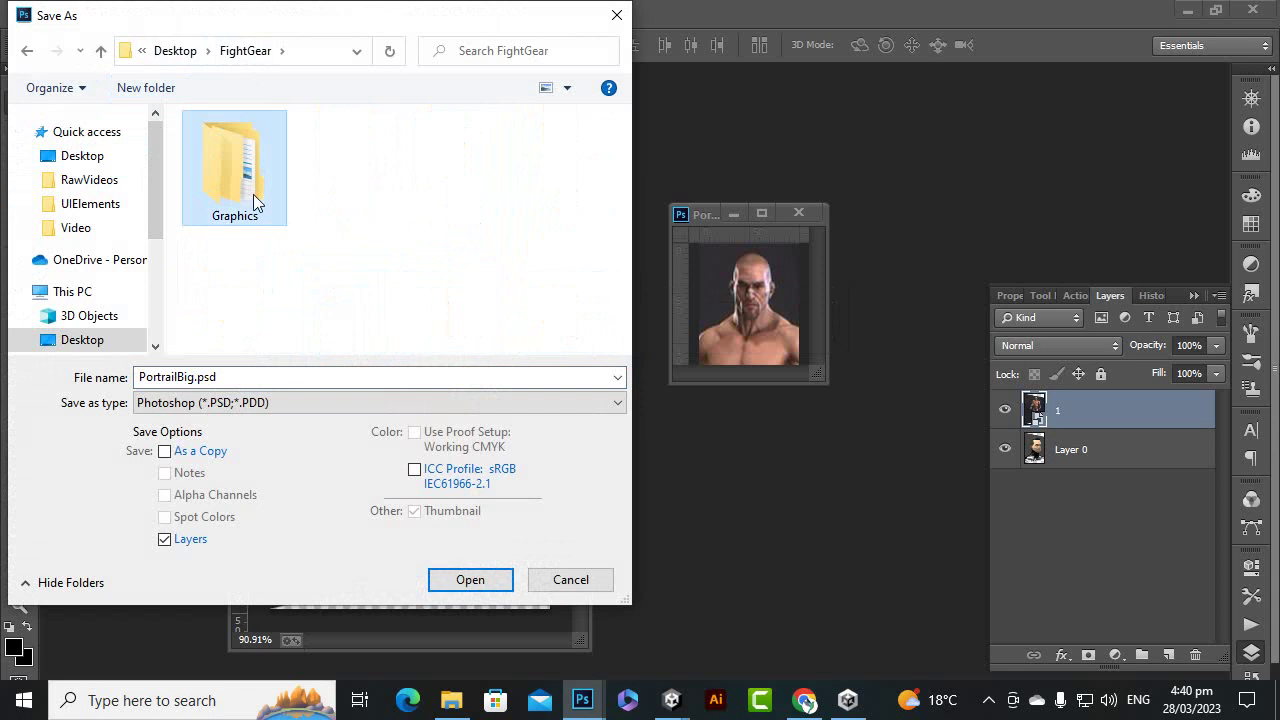
double_click(235, 168)
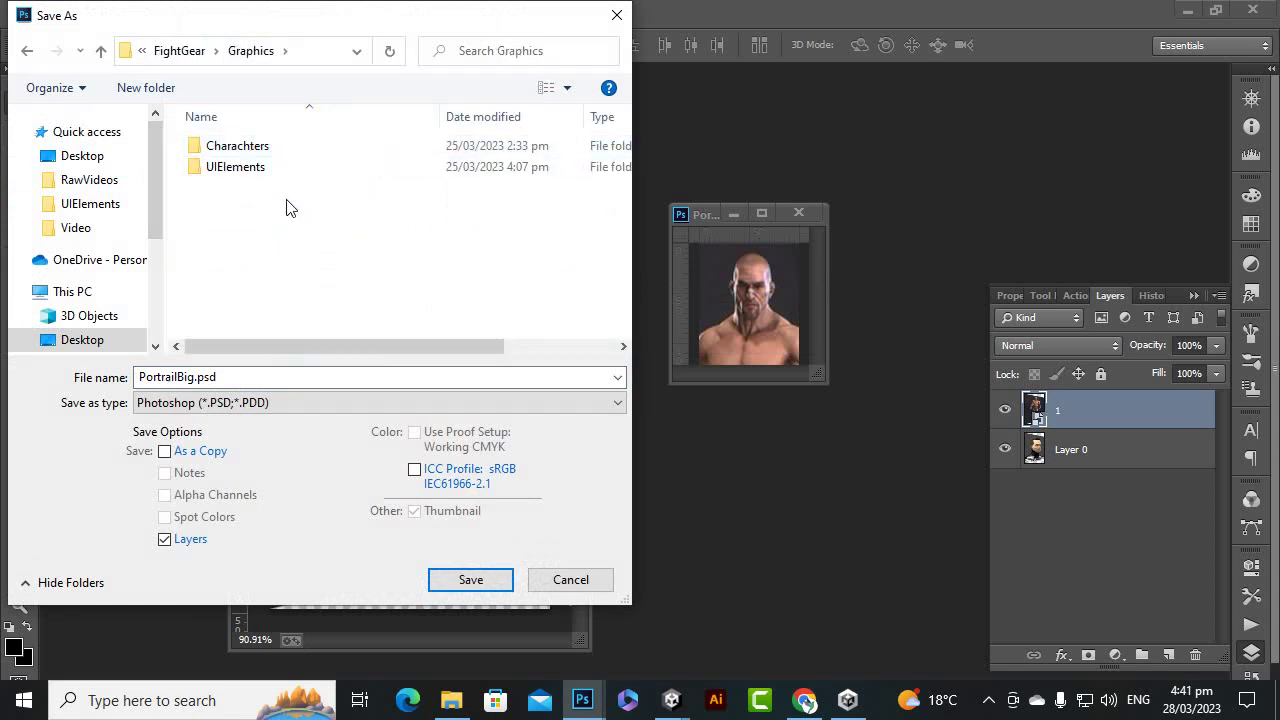
double_click(265, 145)
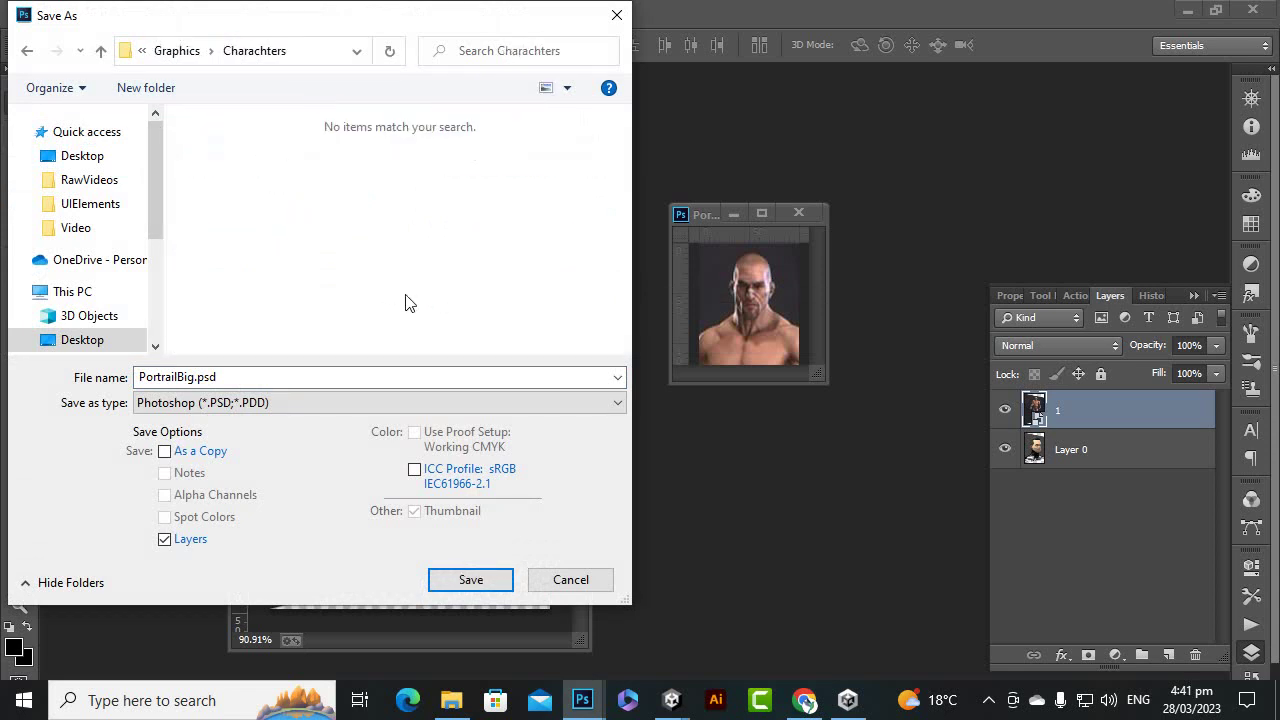
Step: Create a folder named jumpu inside Charachters and open it as the save location
right_click(362, 330)
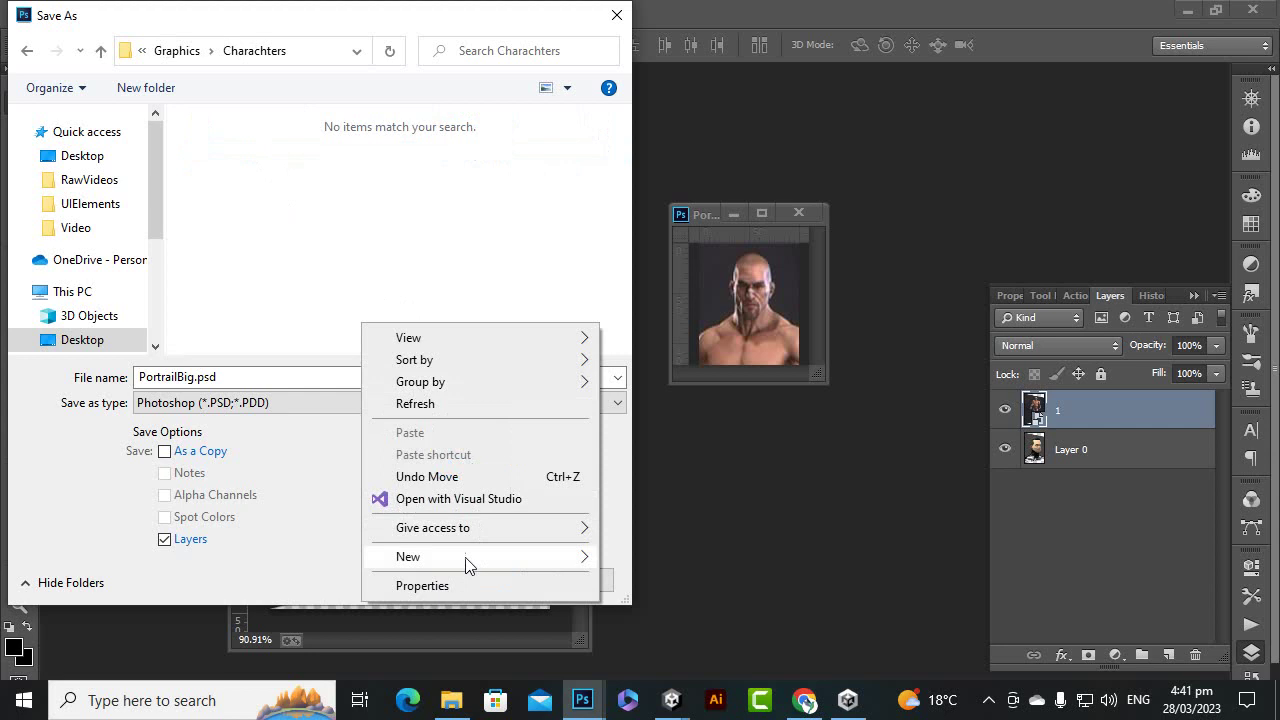
mouse_move(472, 565)
left_click(690, 308)
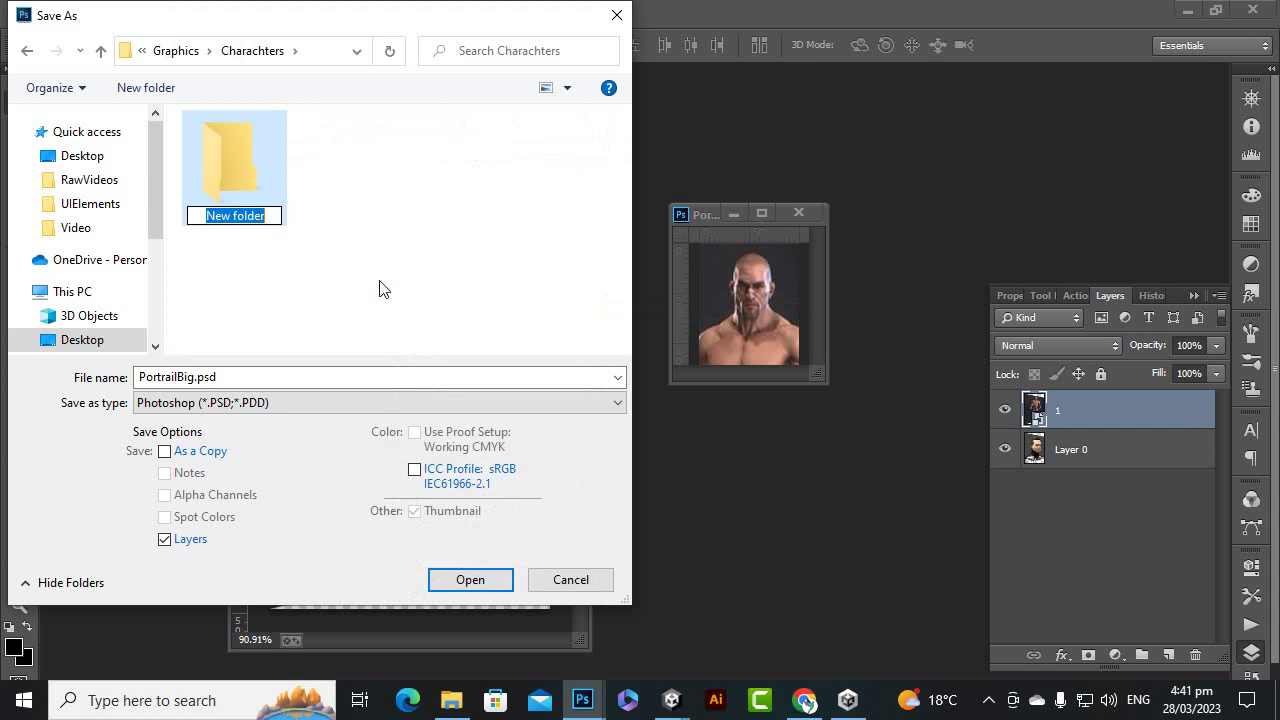
type("jumpu")
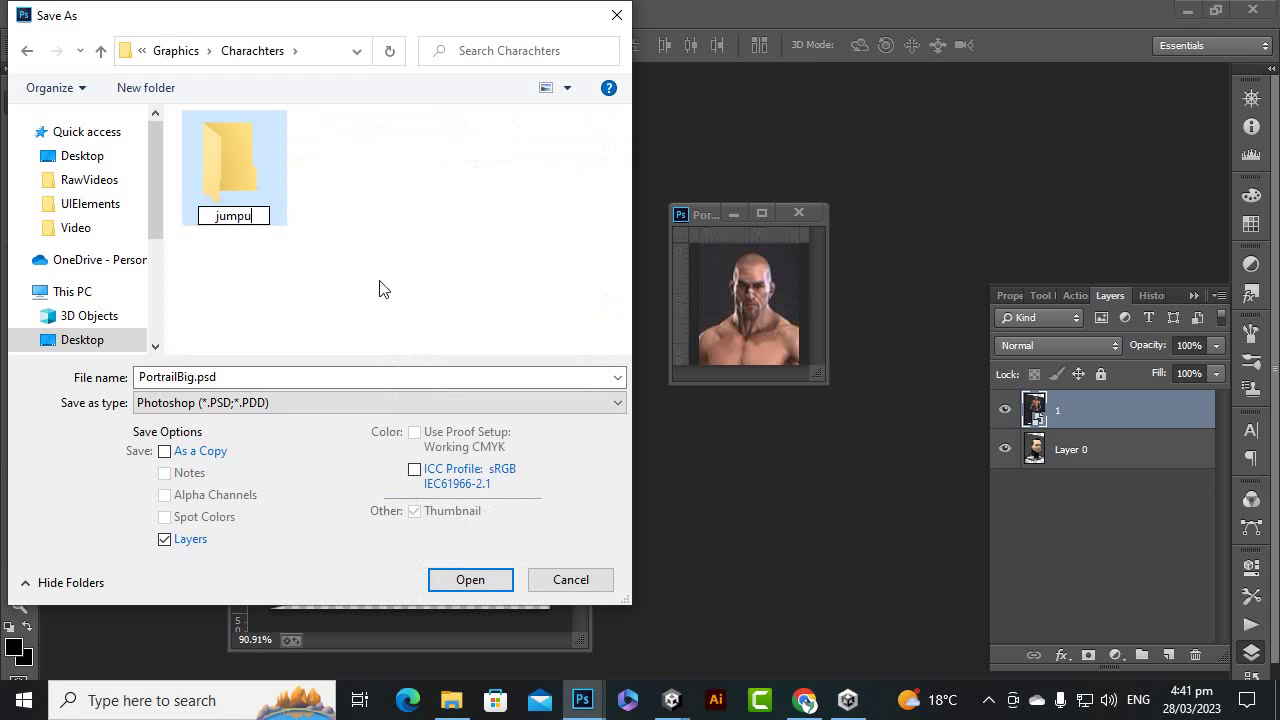
key("Return")
key("Return")
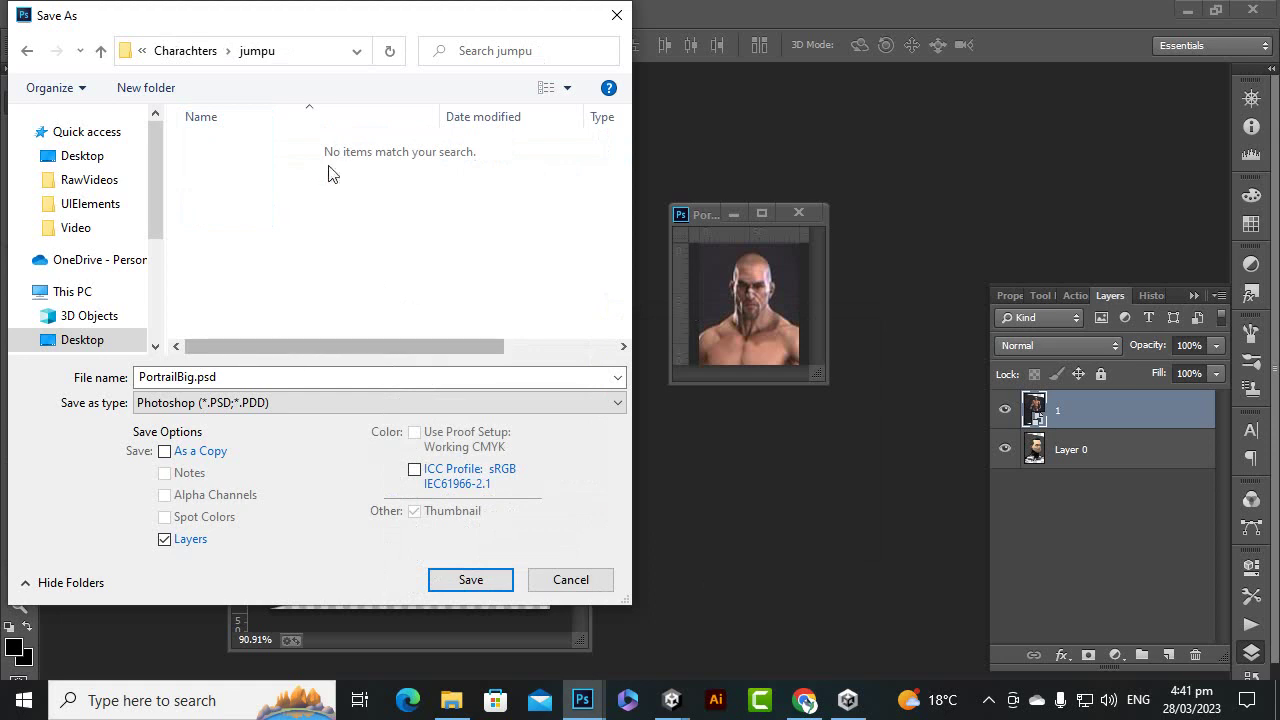
Step: Save the big portrait in the jumpu folder as PortrailBig.png in PNG format, with Smallest / Slow compression and Interlaced
left_click(222, 403)
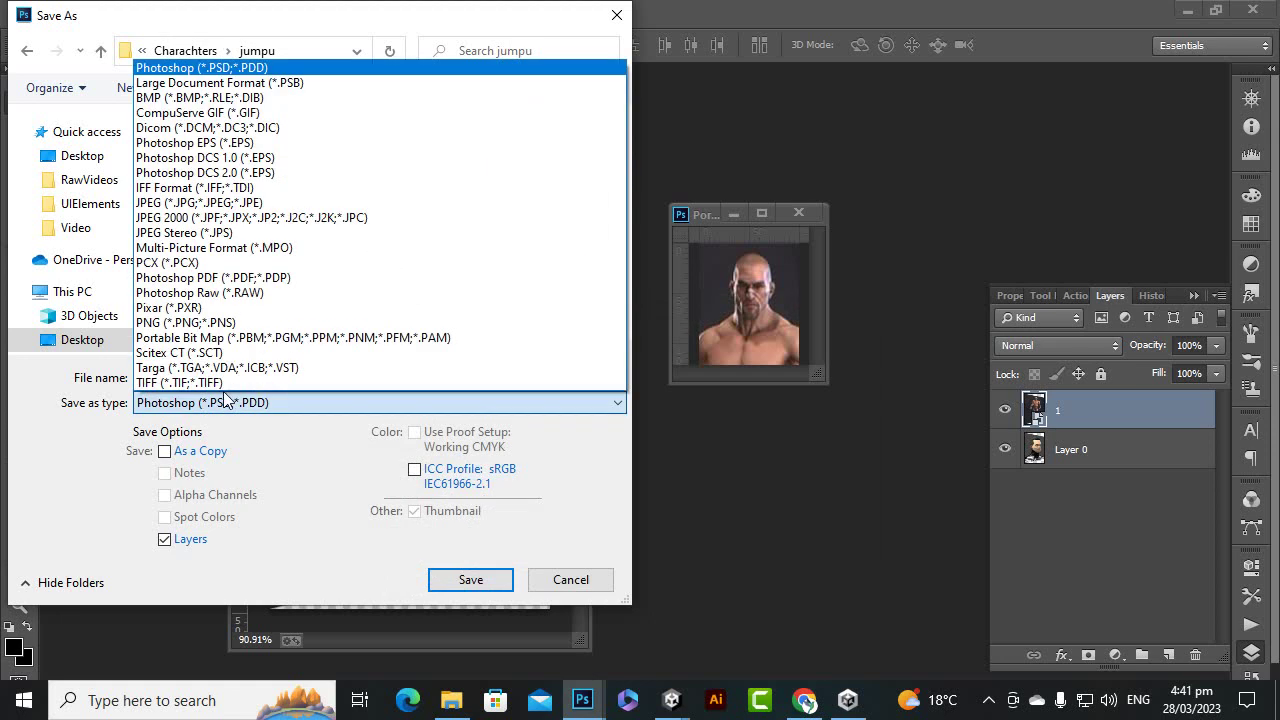
left_click(216, 322)
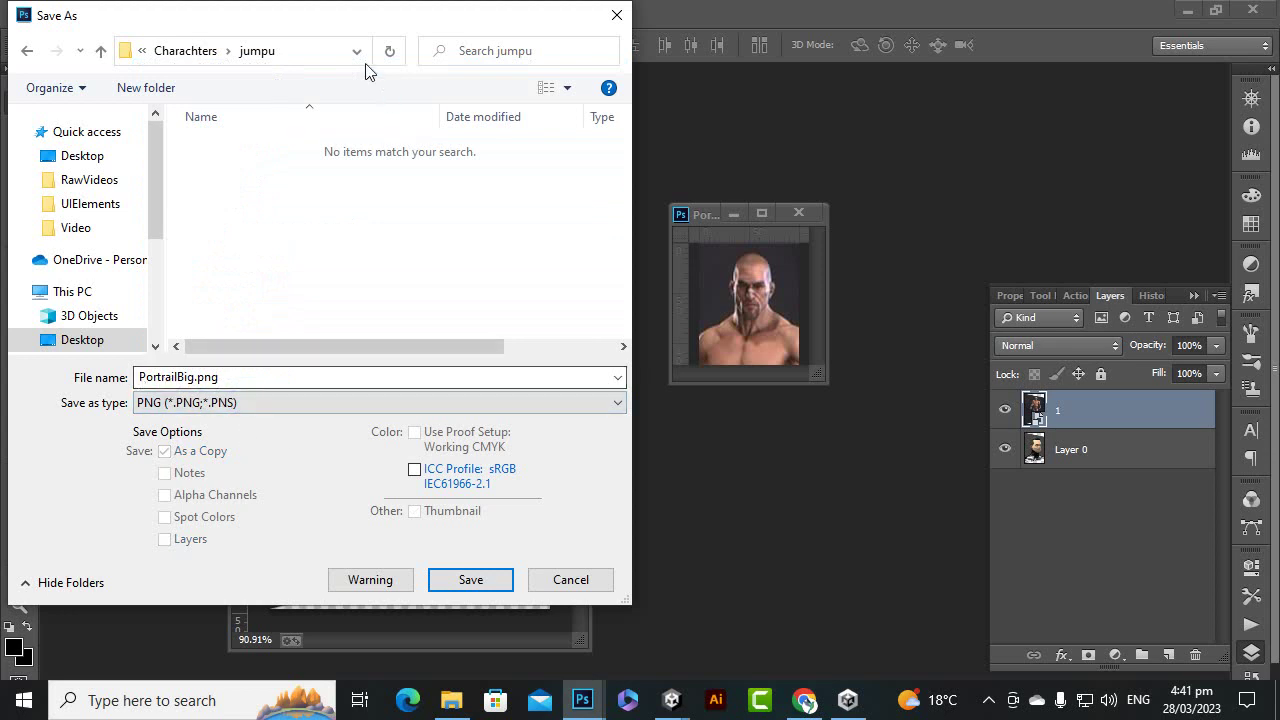
left_click_drag(372, 24, 848, 87)
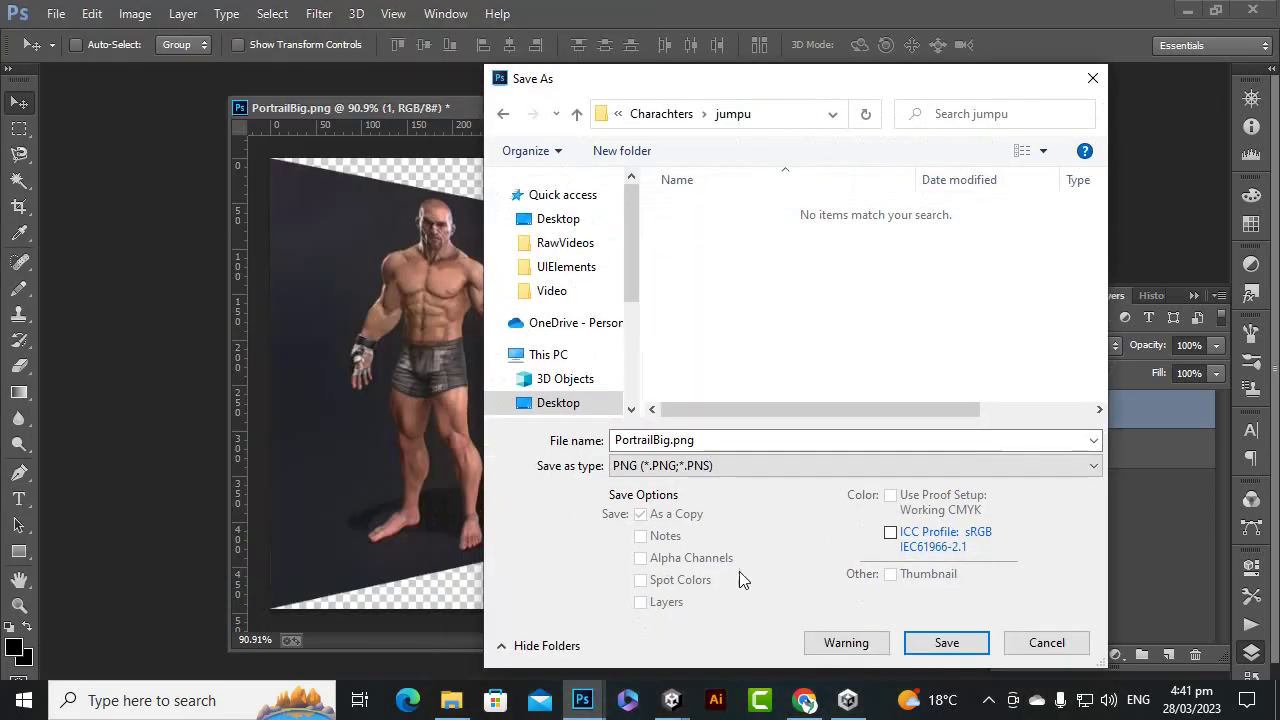
left_click(946, 645)
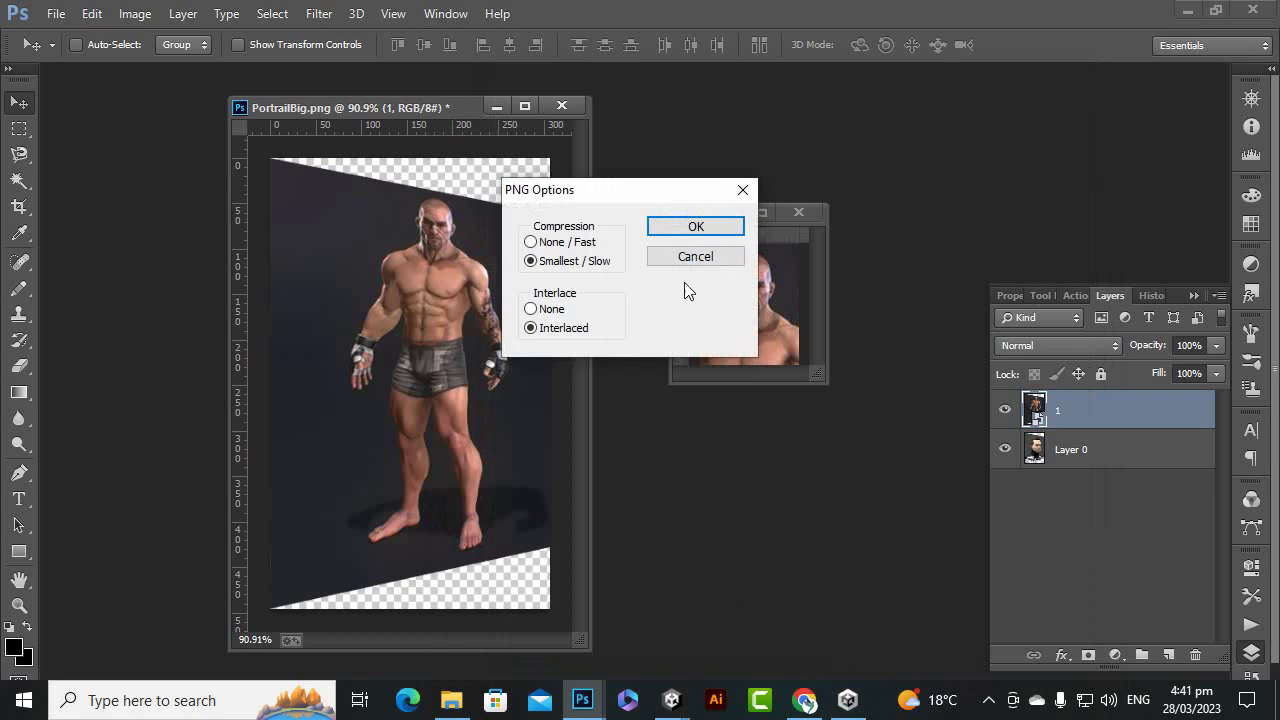
left_click(711, 228)
Step: Start saving the small portrait document as a new file, browsing to FightGear > Graphics > Charachters > jumpu on the Desktop
left_click(689, 212)
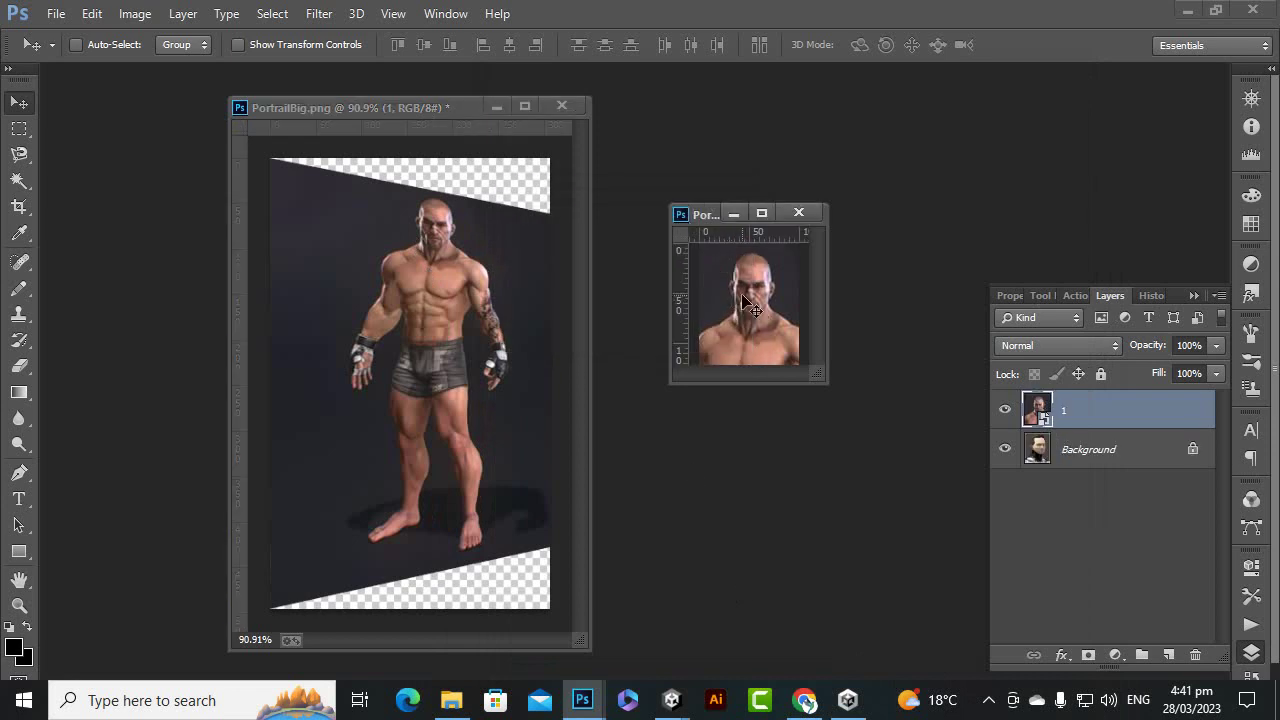
left_click(56, 13)
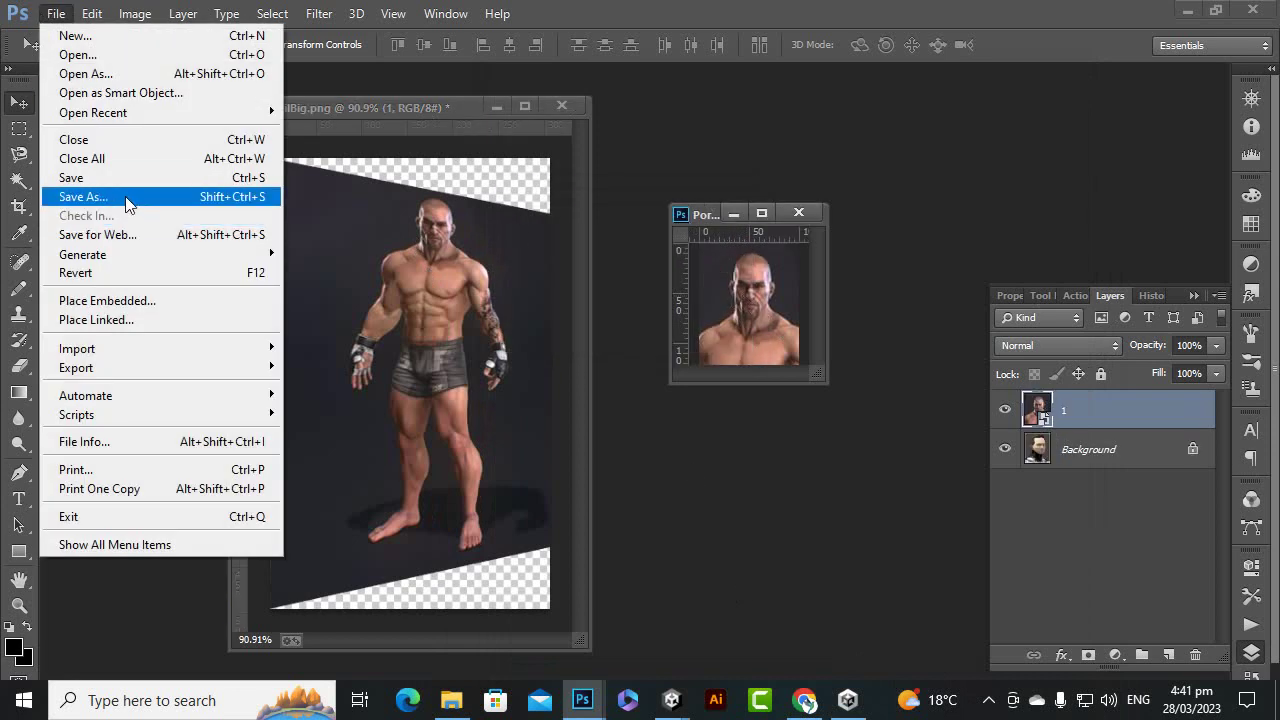
left_click(120, 196)
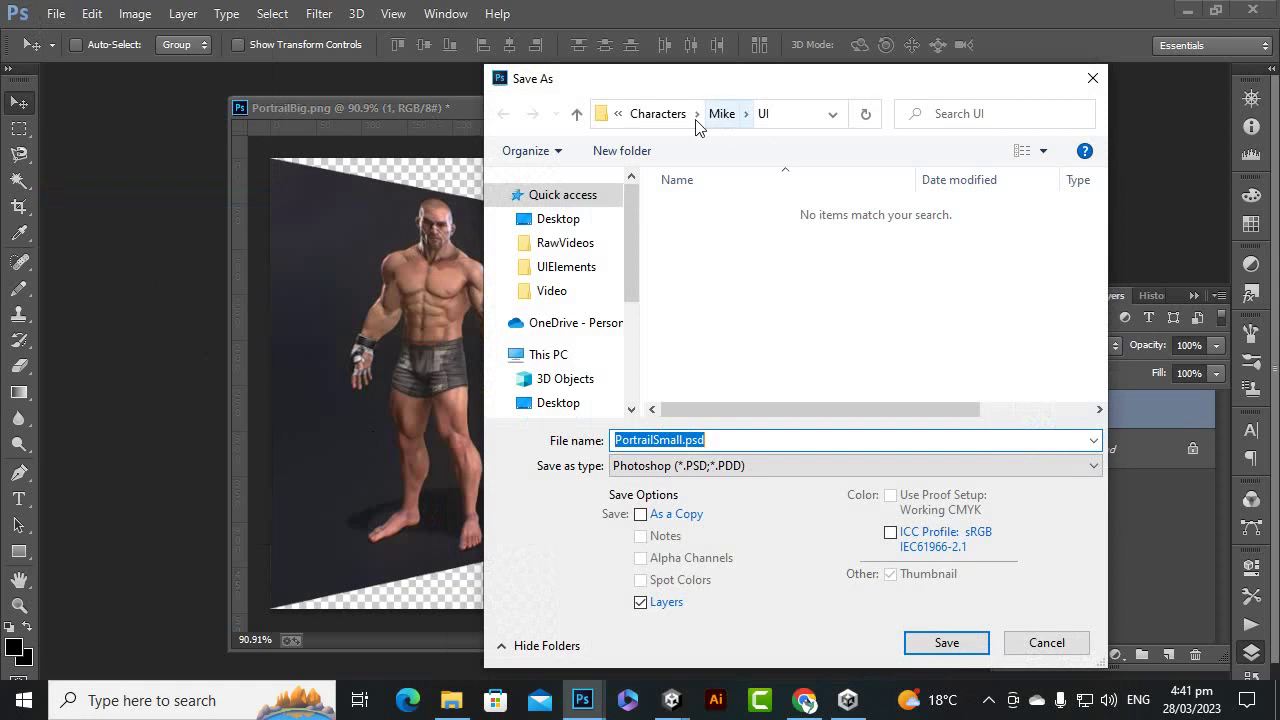
left_click(558, 218)
scroll(850, 300, "down", 5)
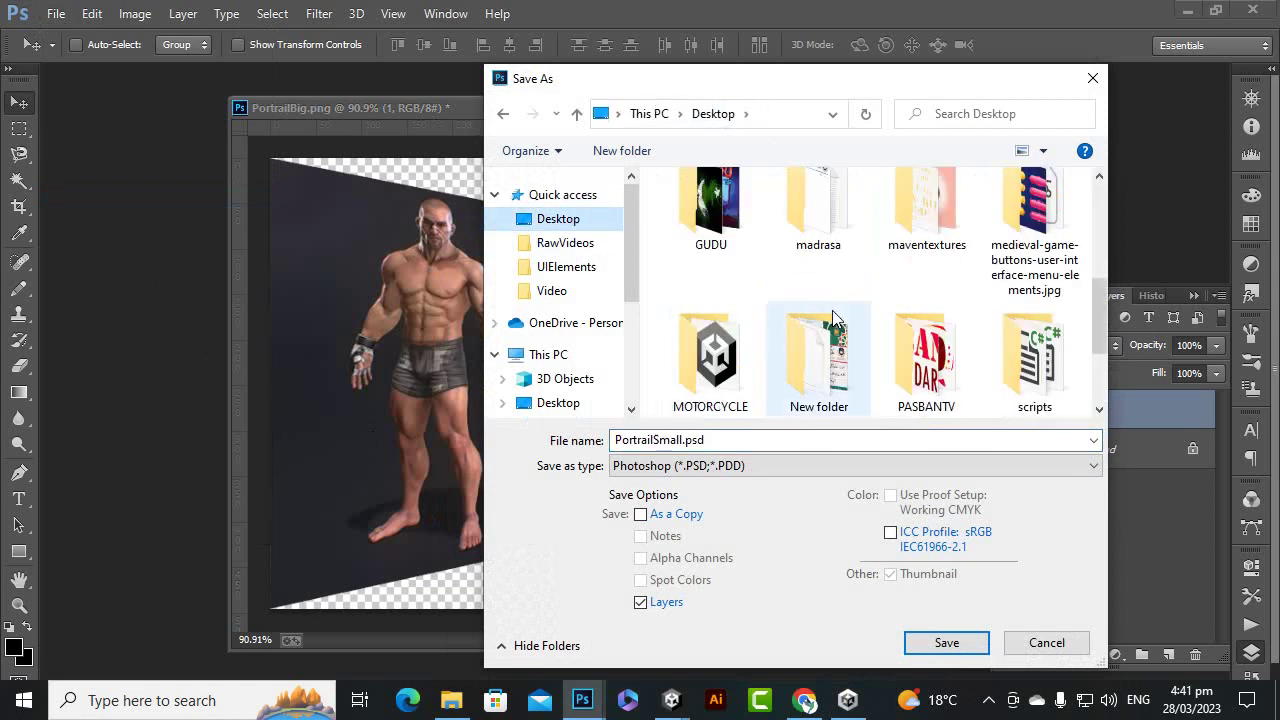
scroll(900, 340, "up", 1)
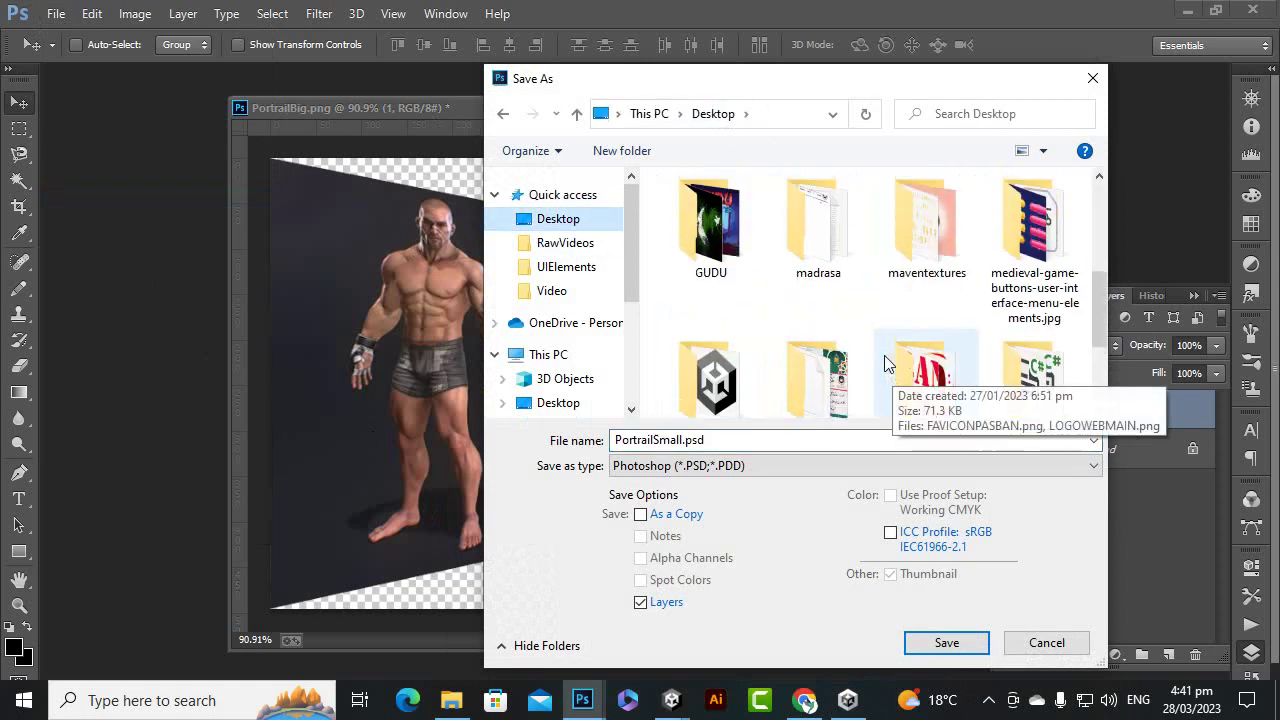
scroll(978, 308, "up", 4)
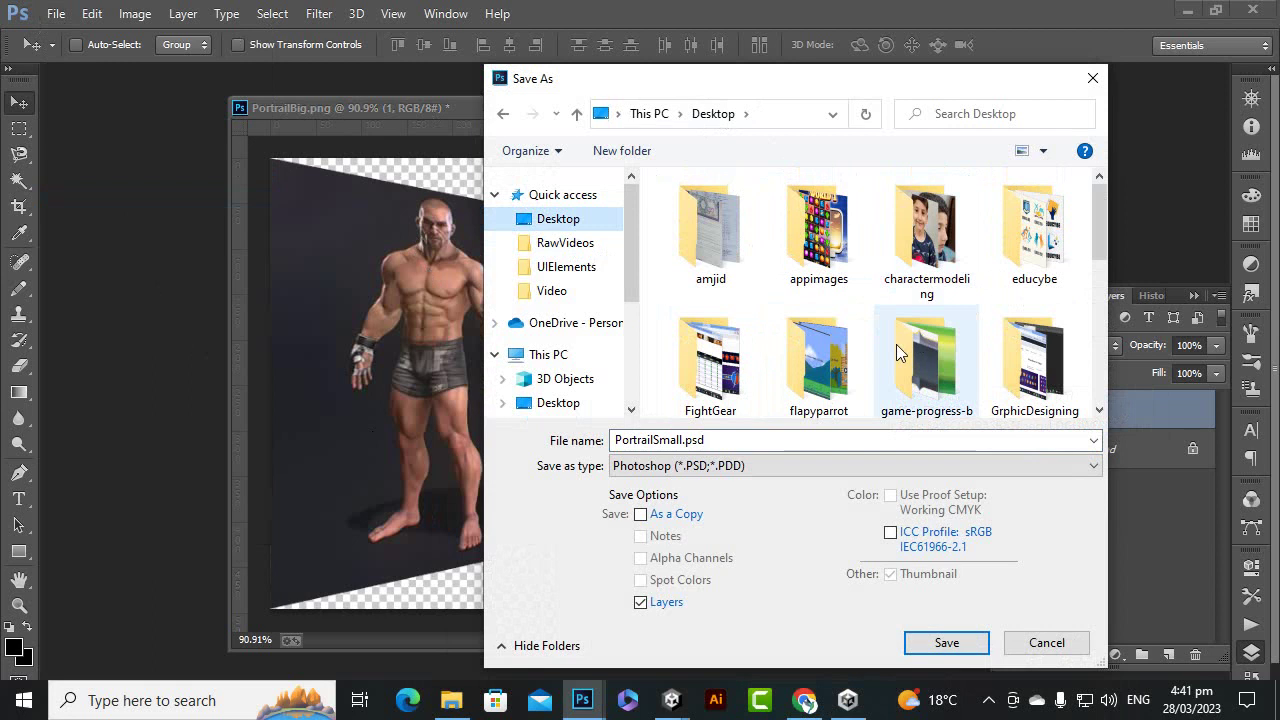
double_click(720, 362)
double_click(708, 232)
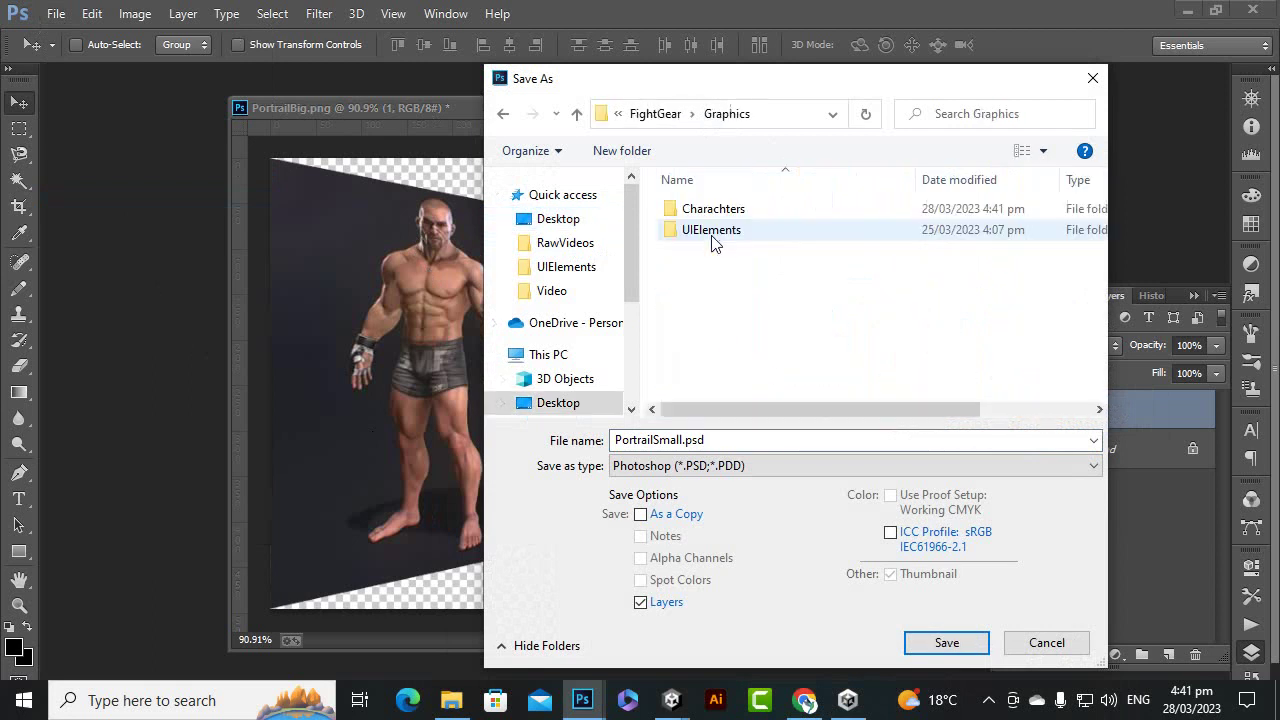
double_click(713, 210)
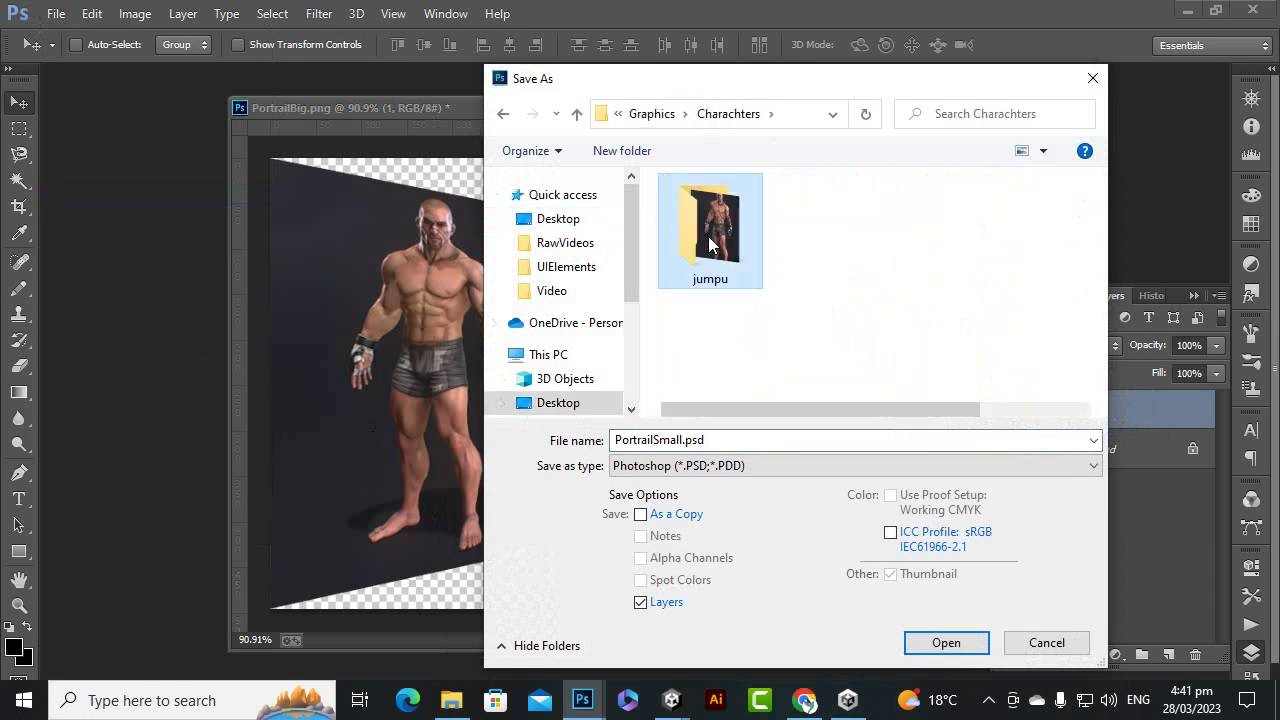
double_click(711, 232)
Step: Save the small portrait in the jumpu folder as PortrailSmall.png in PNG format, accepting the PNG options
left_click(704, 465)
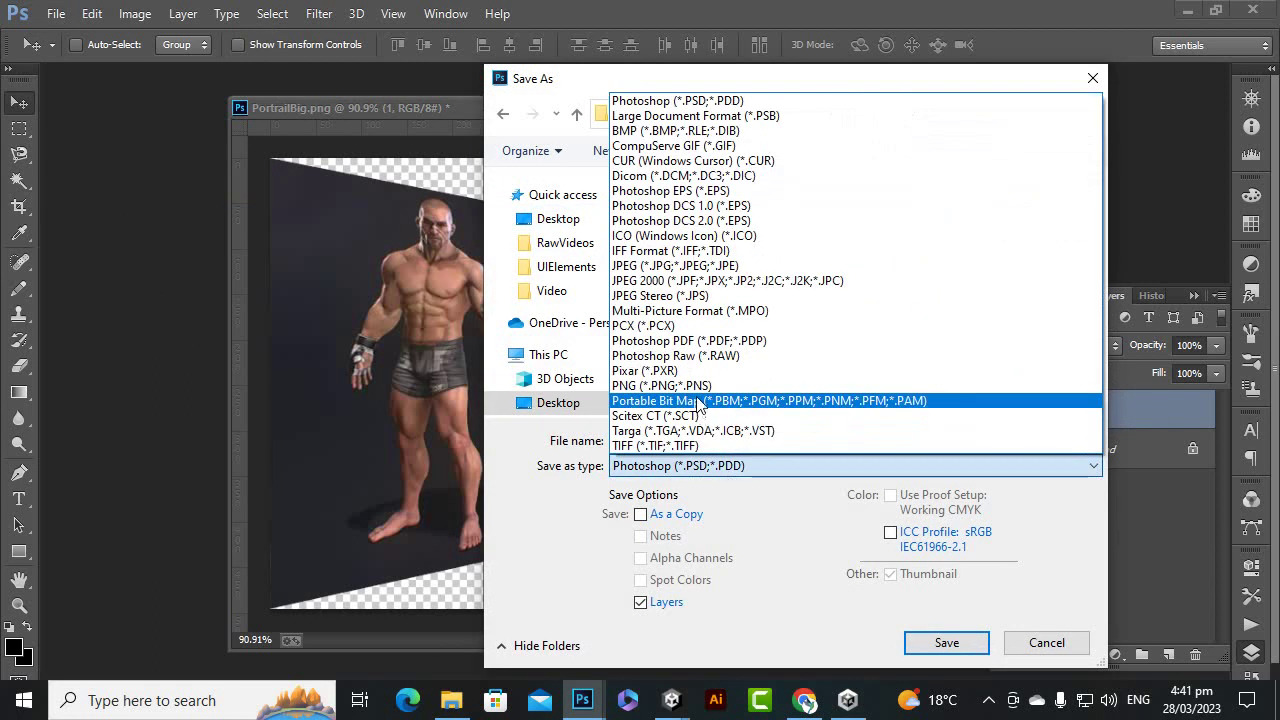
left_click(662, 385)
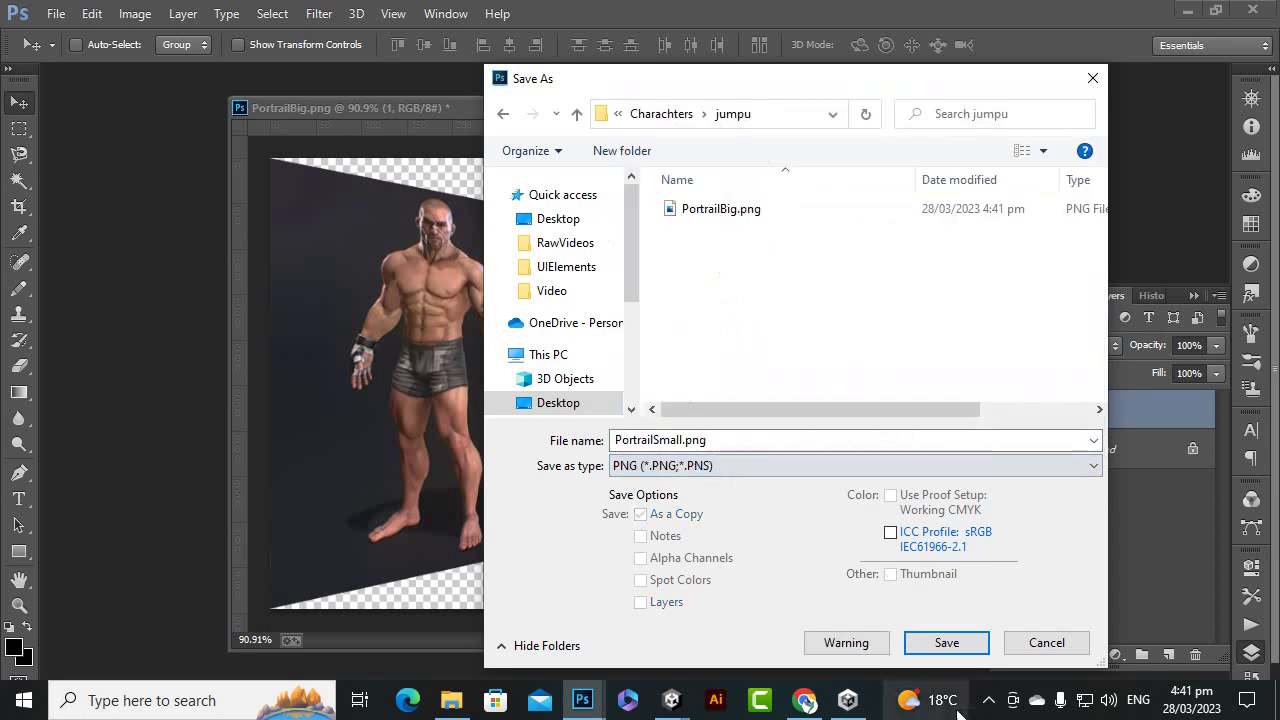
left_click(948, 642)
left_click(696, 229)
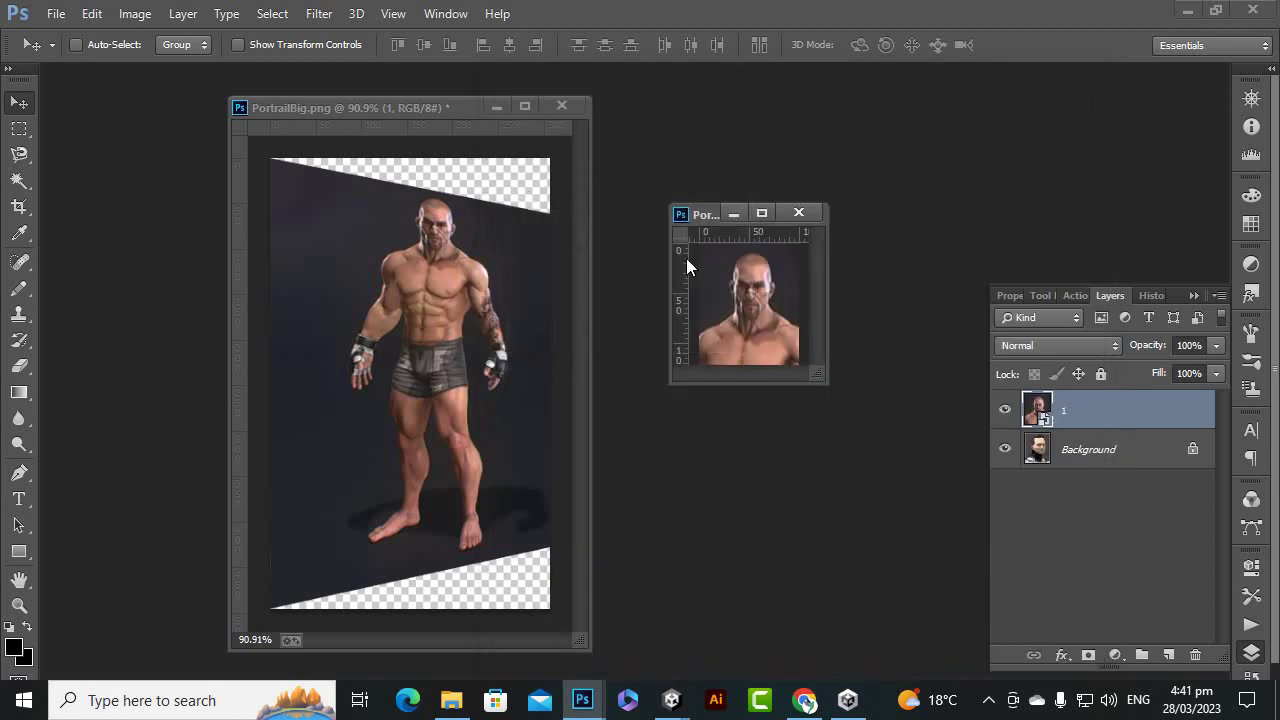